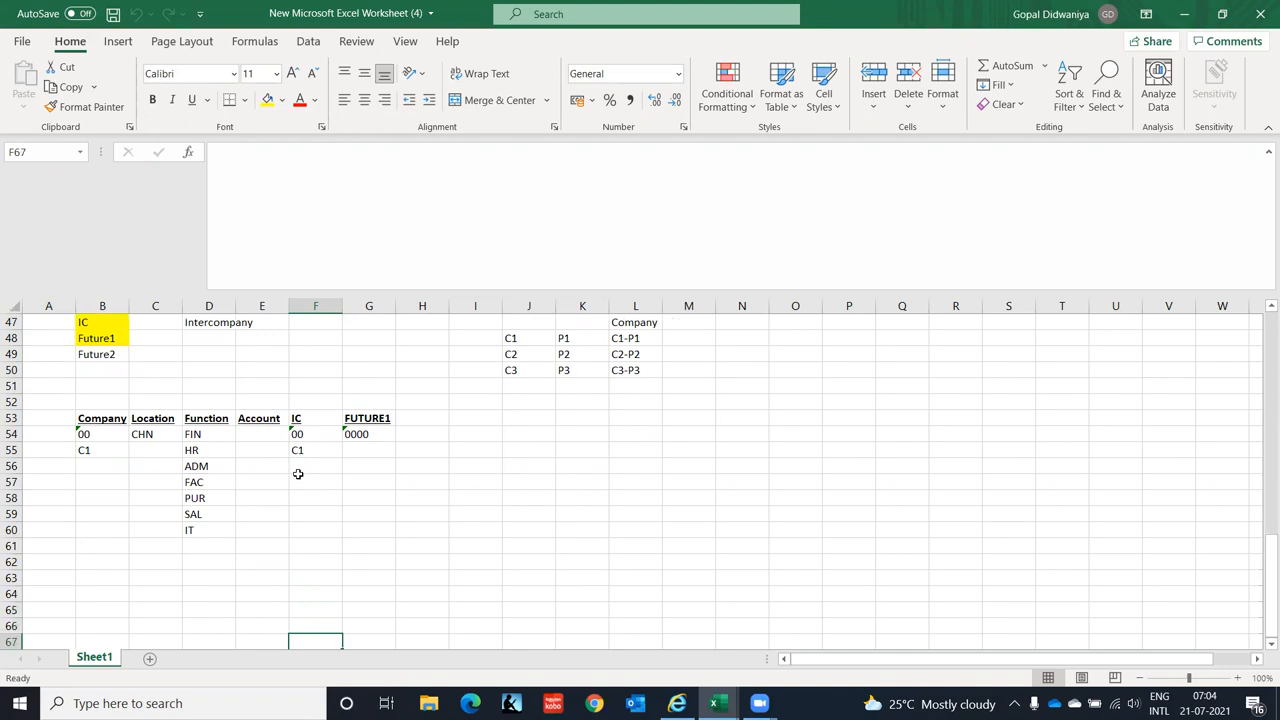
key(Down)
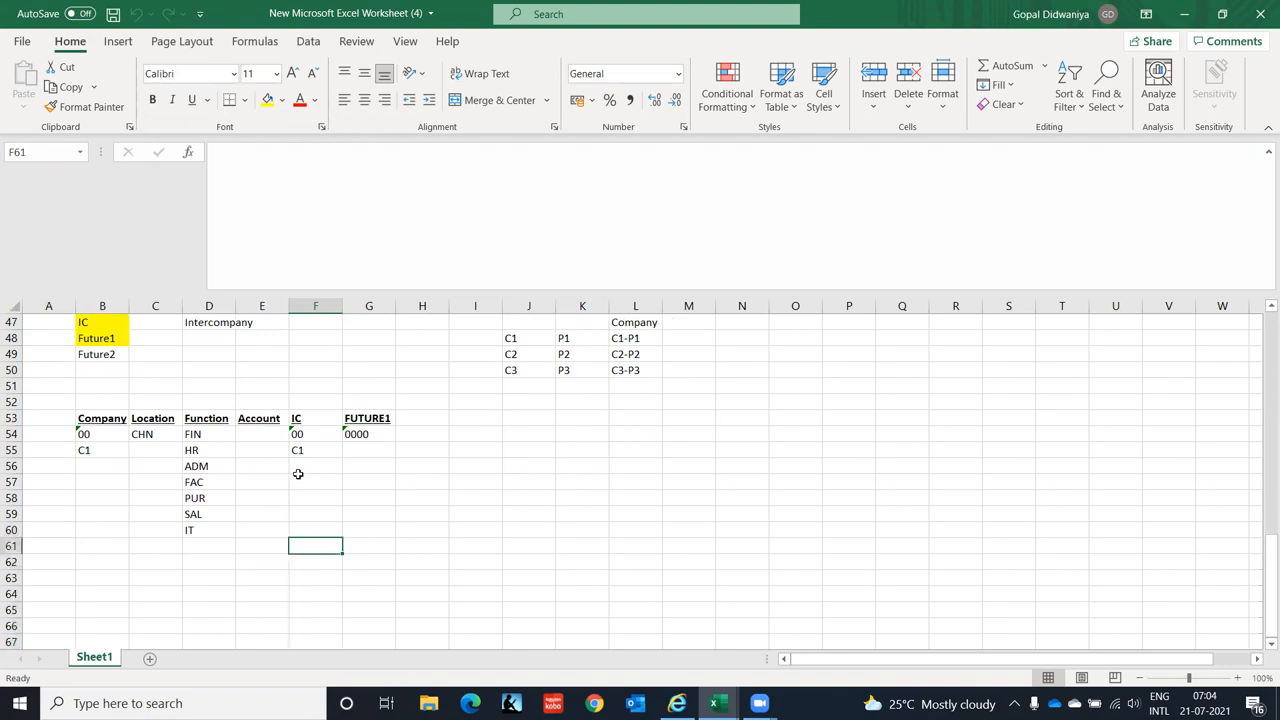
- Move to cell A62 below the Function list and turn on bold and underline for a new heading
key(Left)
key(Left)
key(Left)
key(Left)
key(Left)
key(Right)
key(Right)
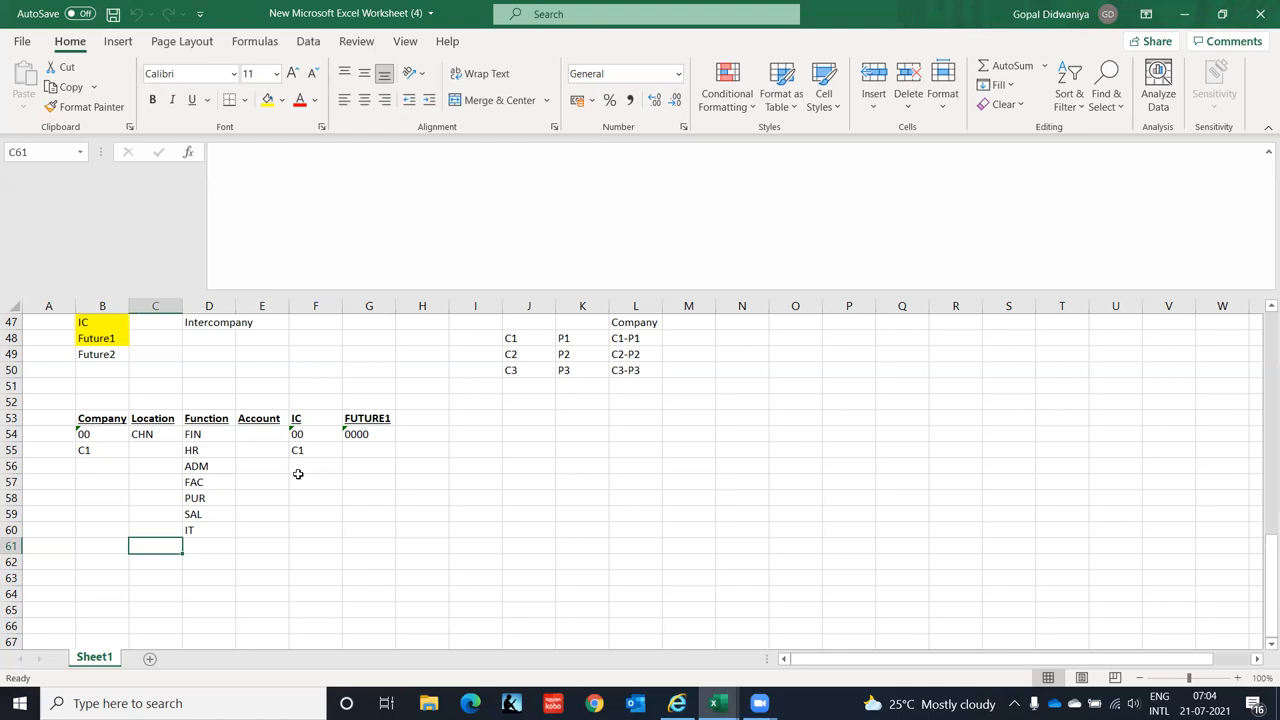
key(Left)
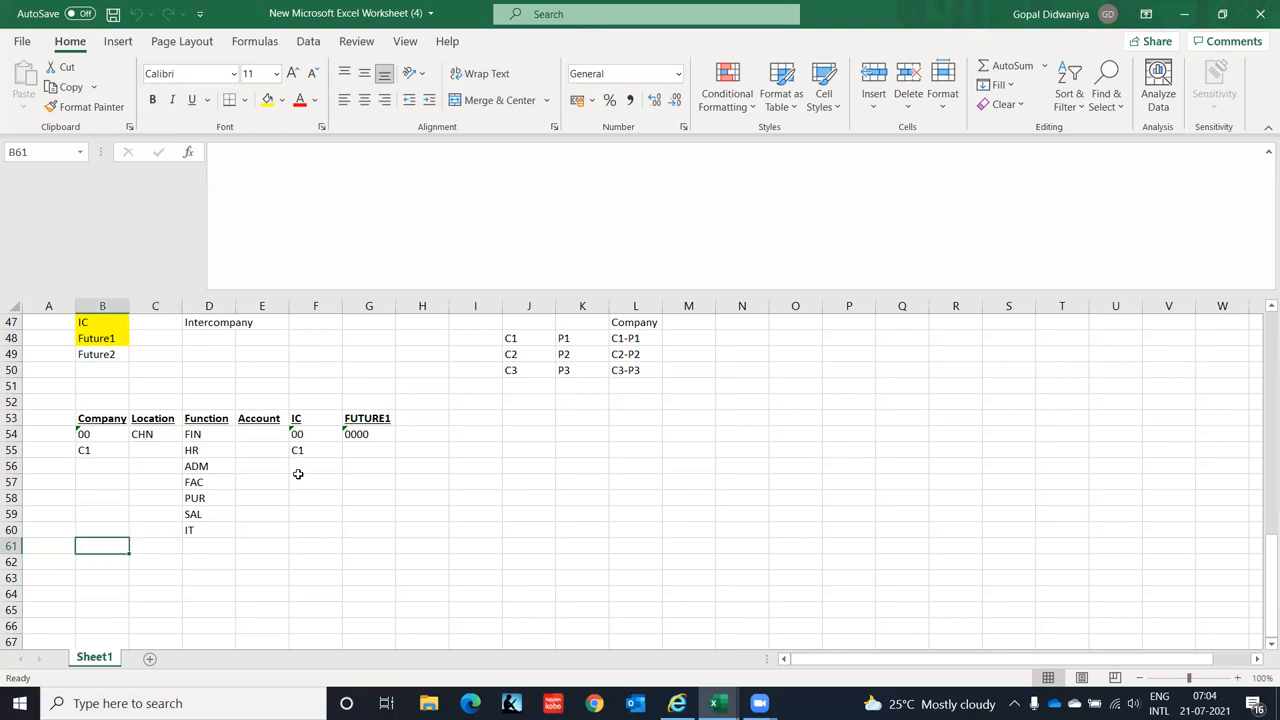
key(Down)
key(Down)
key(Left)
key(Down)
key(Down)
key(Down)
key(Down)
key(Down)
key(Down)
key(Down)
key(Down)
key(Down)
key(Down)
key(Down)
key(Down)
key(Down)
key(Down)
key(Down)
key(Down)
key(Down)
key(Down)
key(Down)
key(Up)
key(Up)
key(Up)
key(Up)
key(Up)
key(Up)
key(Up)
key(Up)
key(Up)
key(Up)
key(Up)
key(Up)
key(Up)
key(Up)
key(Up)
key(Up)
key(Up)
key(Up)
key(Up)
key(Up)
key(Down)
key(Down)
key(Down)
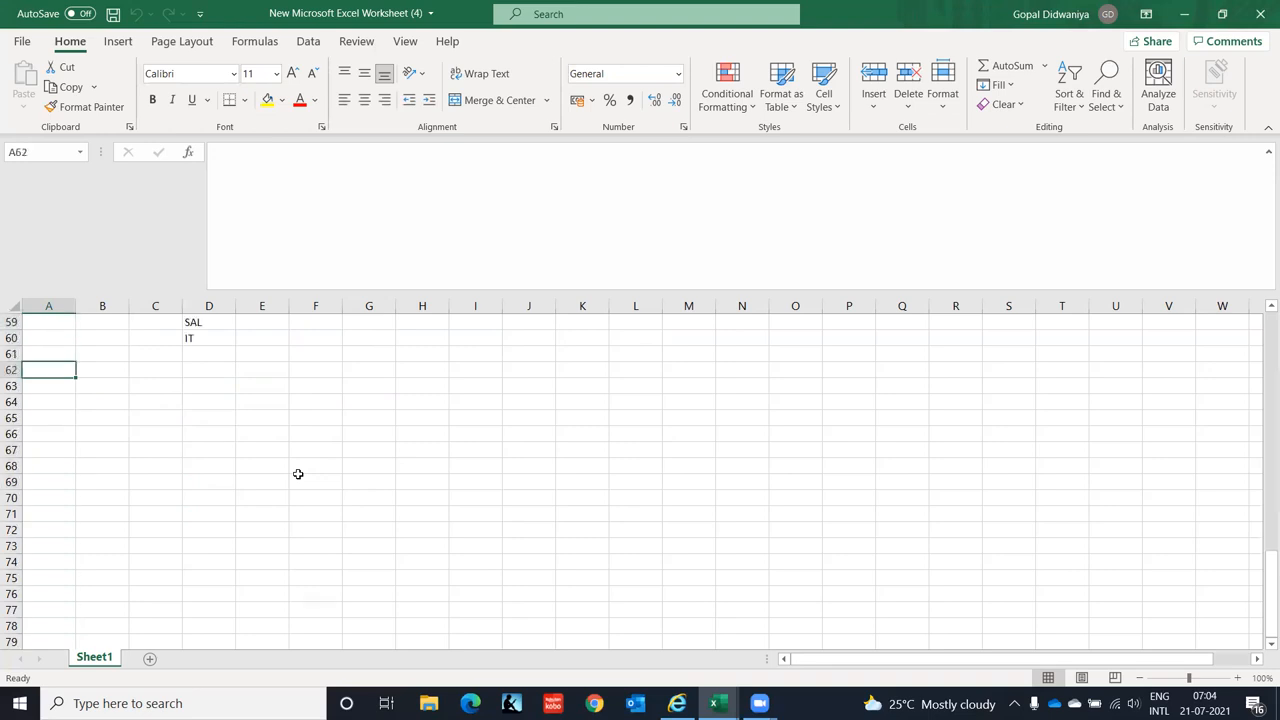
key(ctrl+b)
key(ctrl+u)
- Enter the Accounts Payable heading, then list Supplier Creation and Booking of Supplier Invoice in column B
text(A)
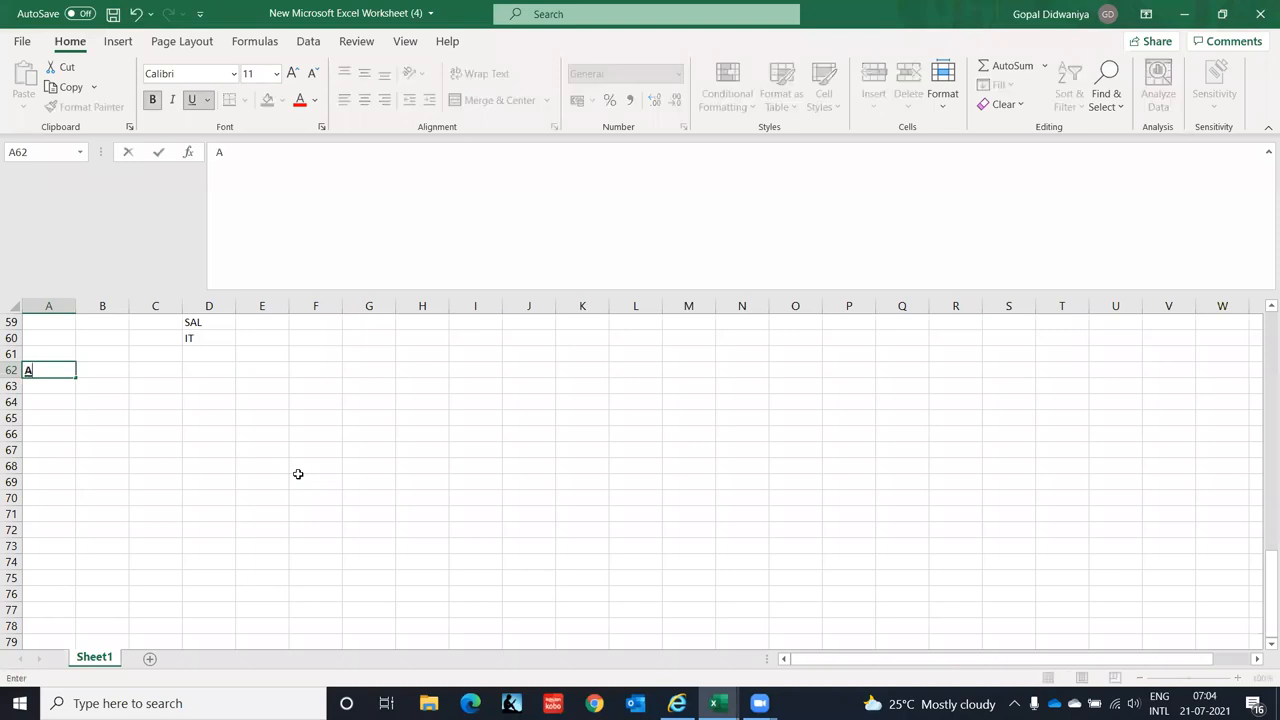
text(ccounts Payable)
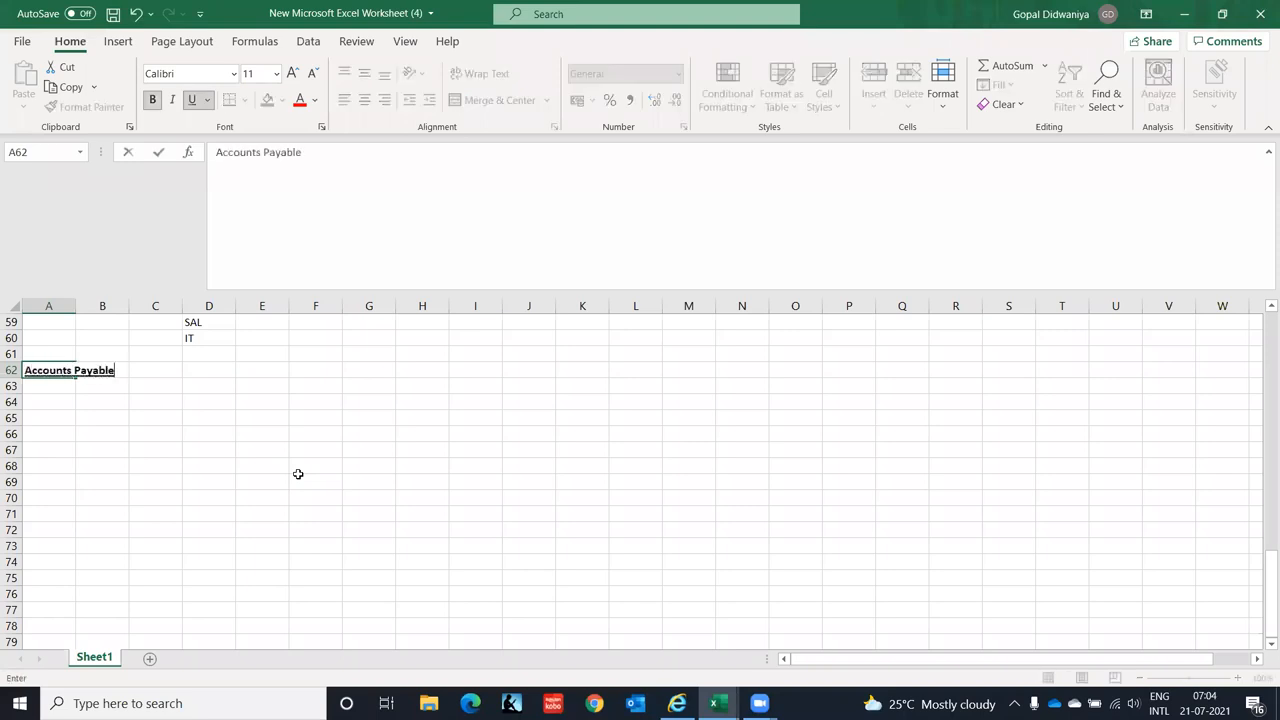
key(Return)
key(Return)
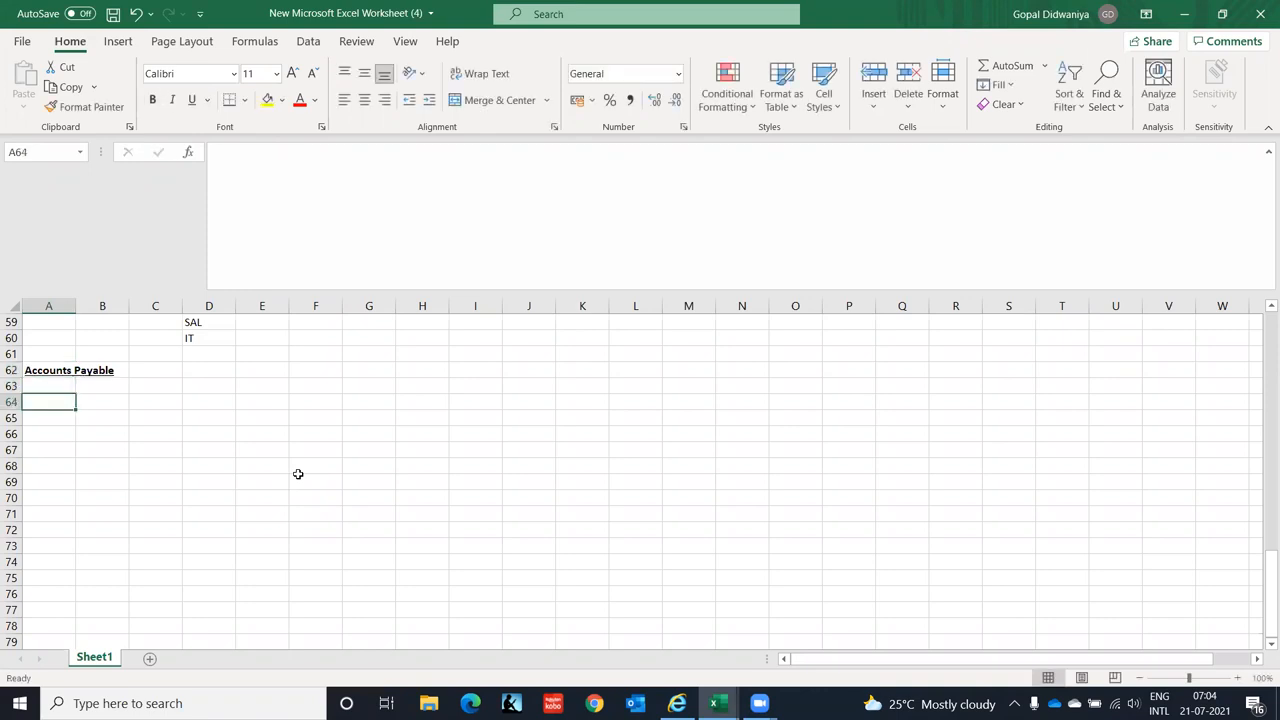
key(Right)
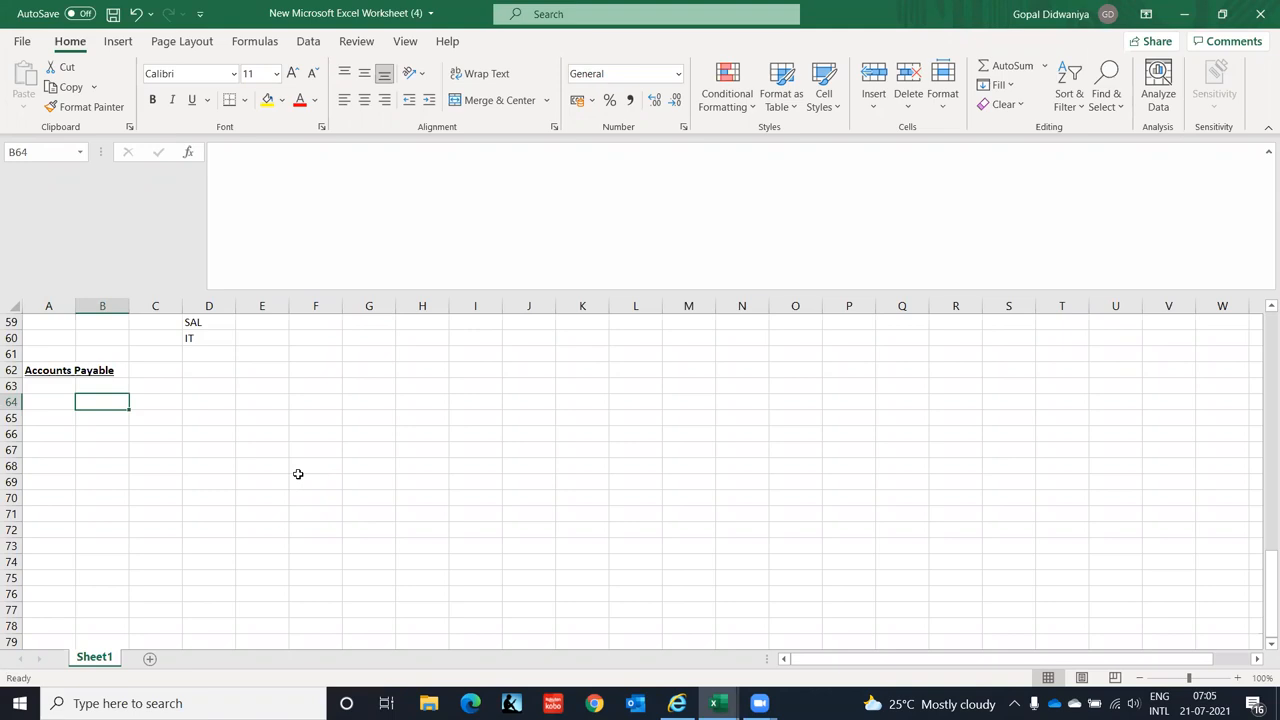
text(Booking)
key(BackSpace)
key(BackSpace)
key(BackSpace)
key(BackSpace)
key(BackSpace)
key(BackSpace)
key(BackSpace)
text(Supplier Creation)
key(Return)
text(B)
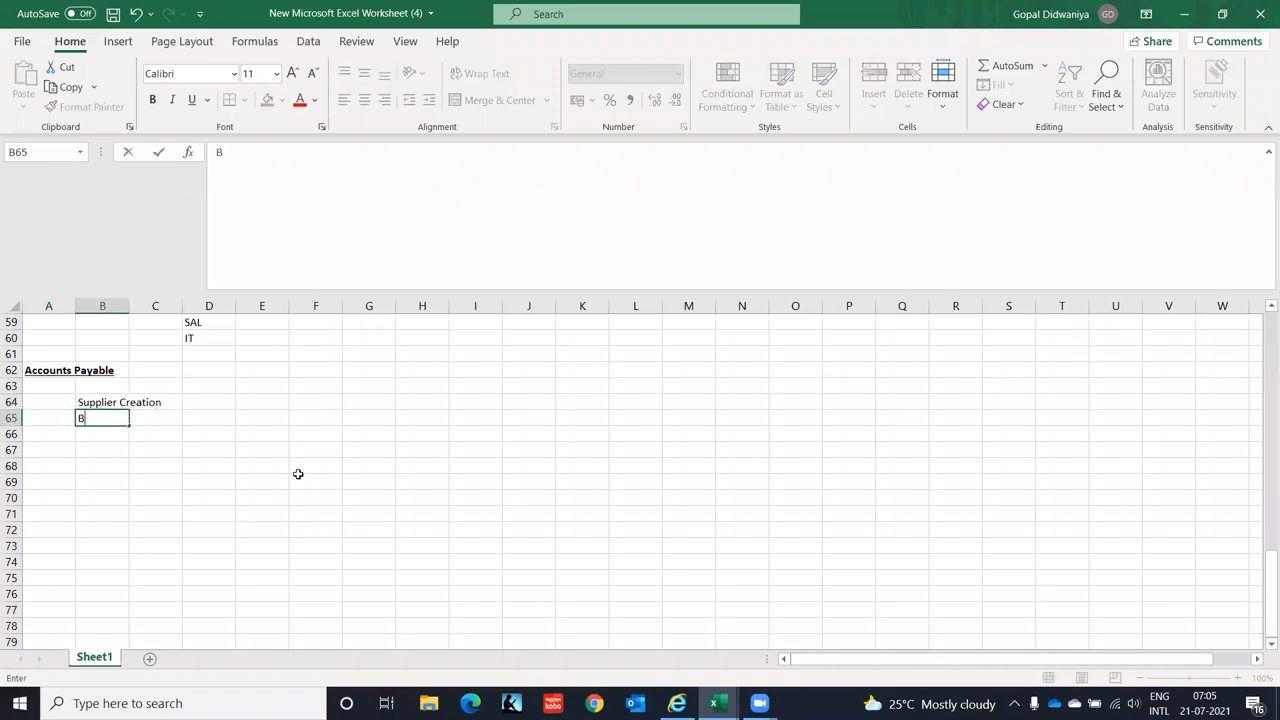
text(ooking of Supplier)
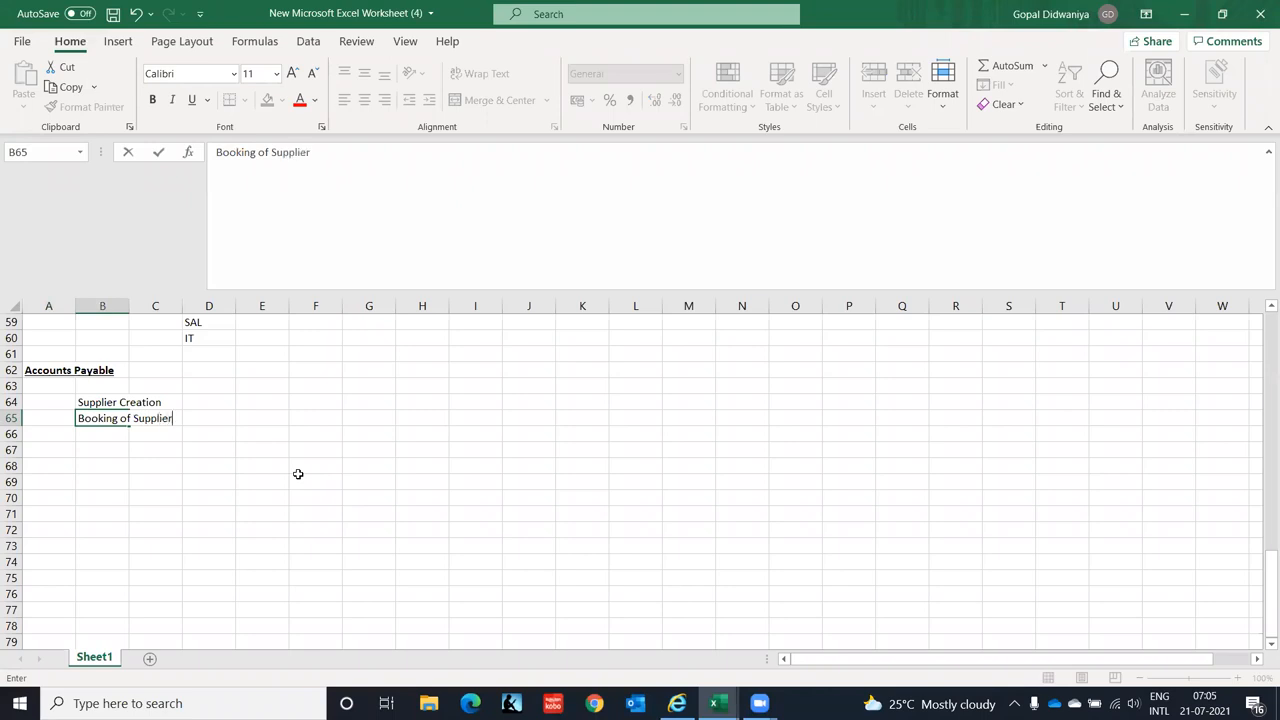
text( Invoice)
key(Return)
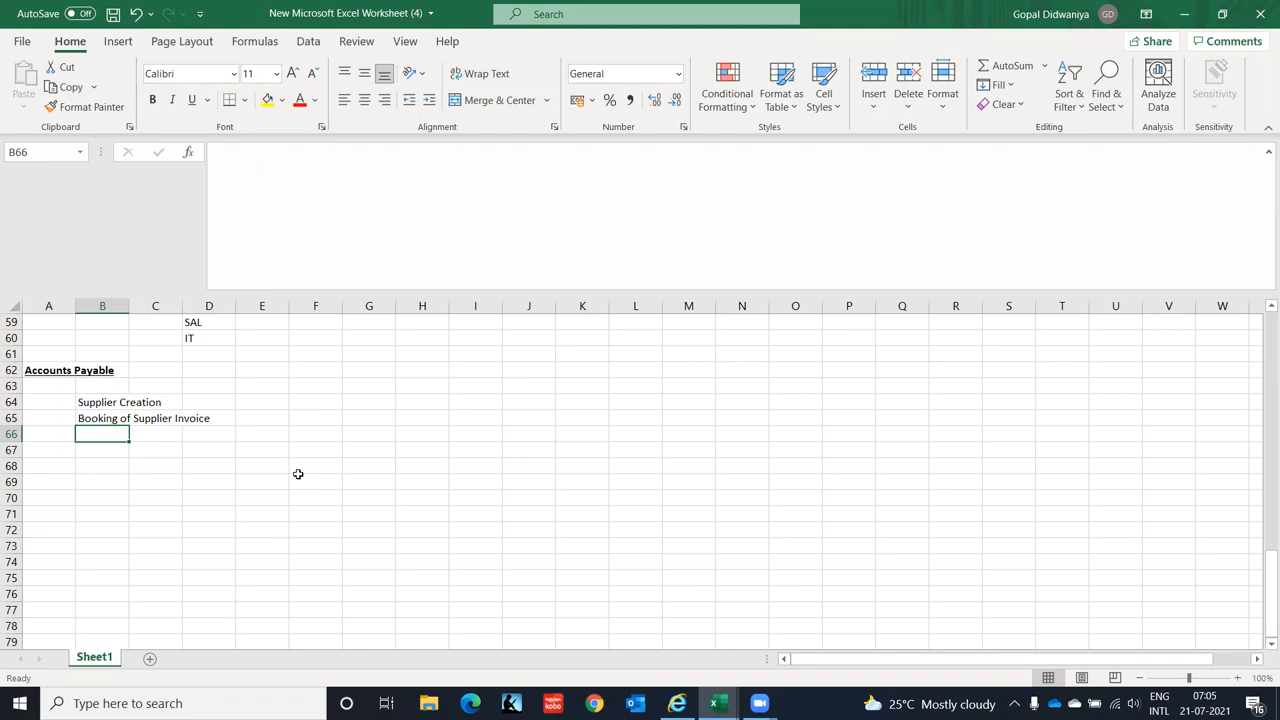
- Add Processing of Customer Refund, Payments to Supplier and Employee Expenses, replacing a stray Reporting entry
text(Pro)
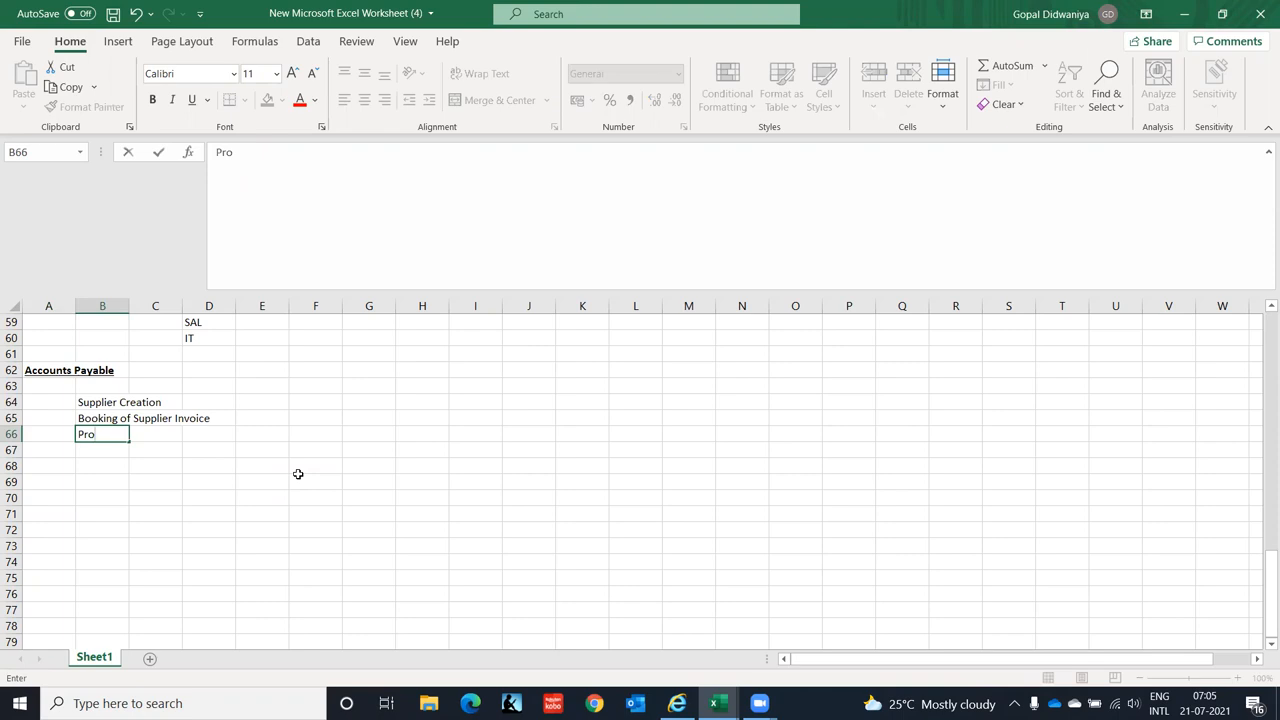
key(BackSpace)
key(BackSpace)
key(BackSpace)
text(Processing of Customer)
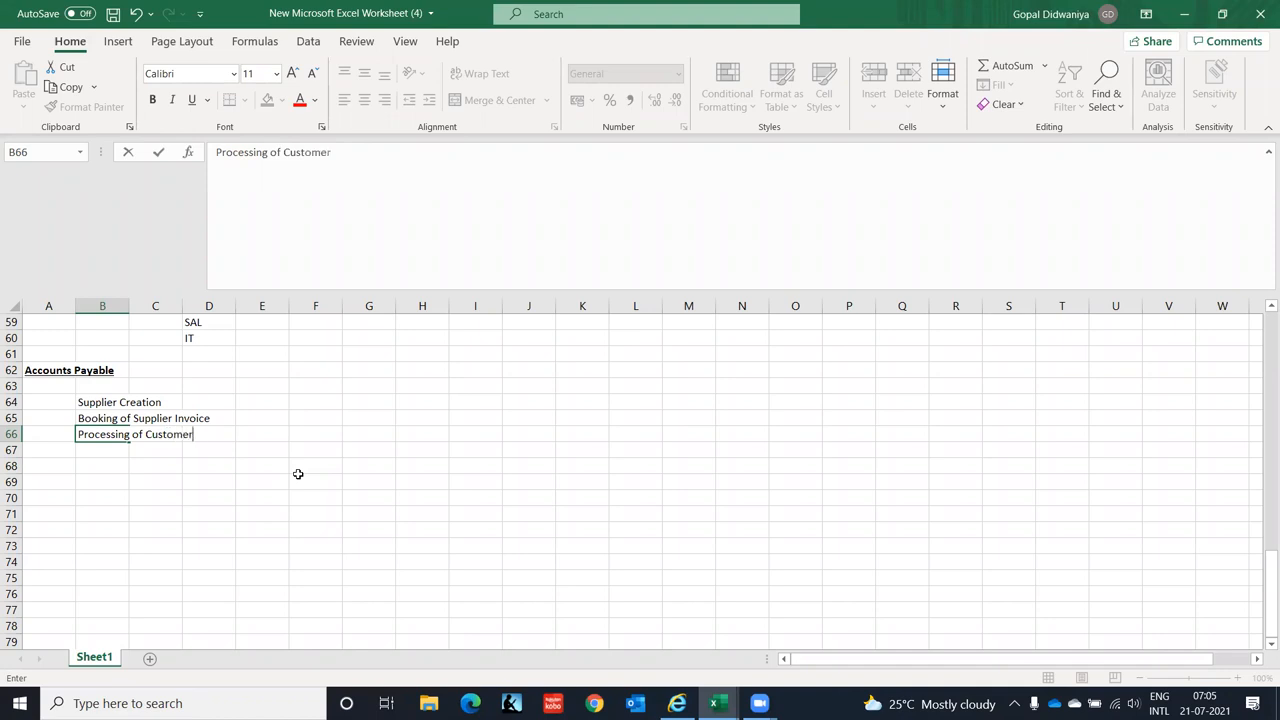
text( Refund)
key(Return)
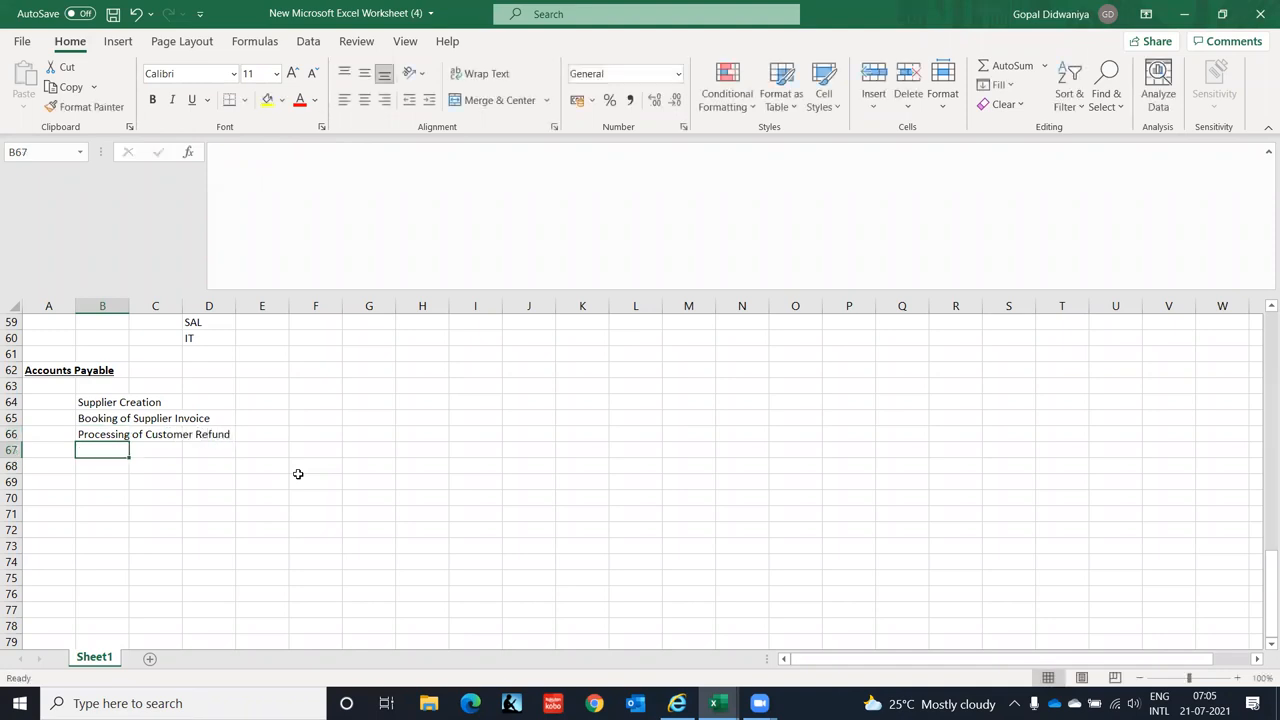
text(Payments to Supplier)
key(Return)
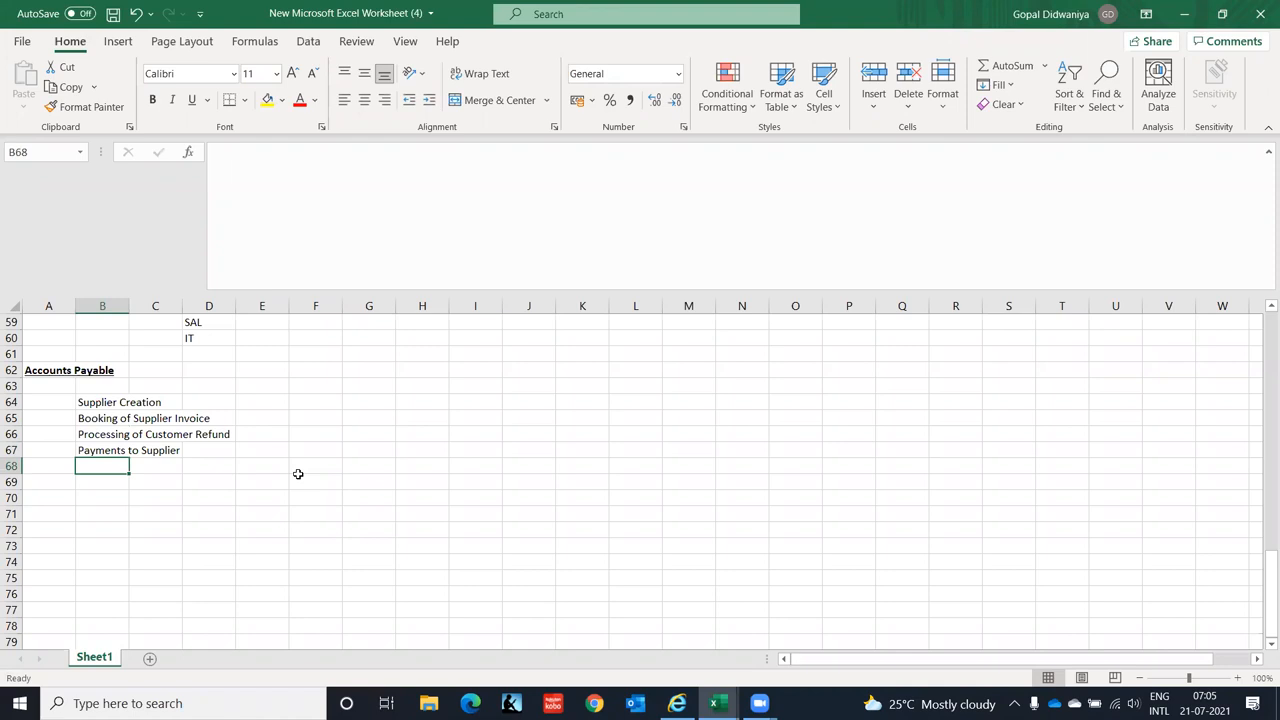
text(R)
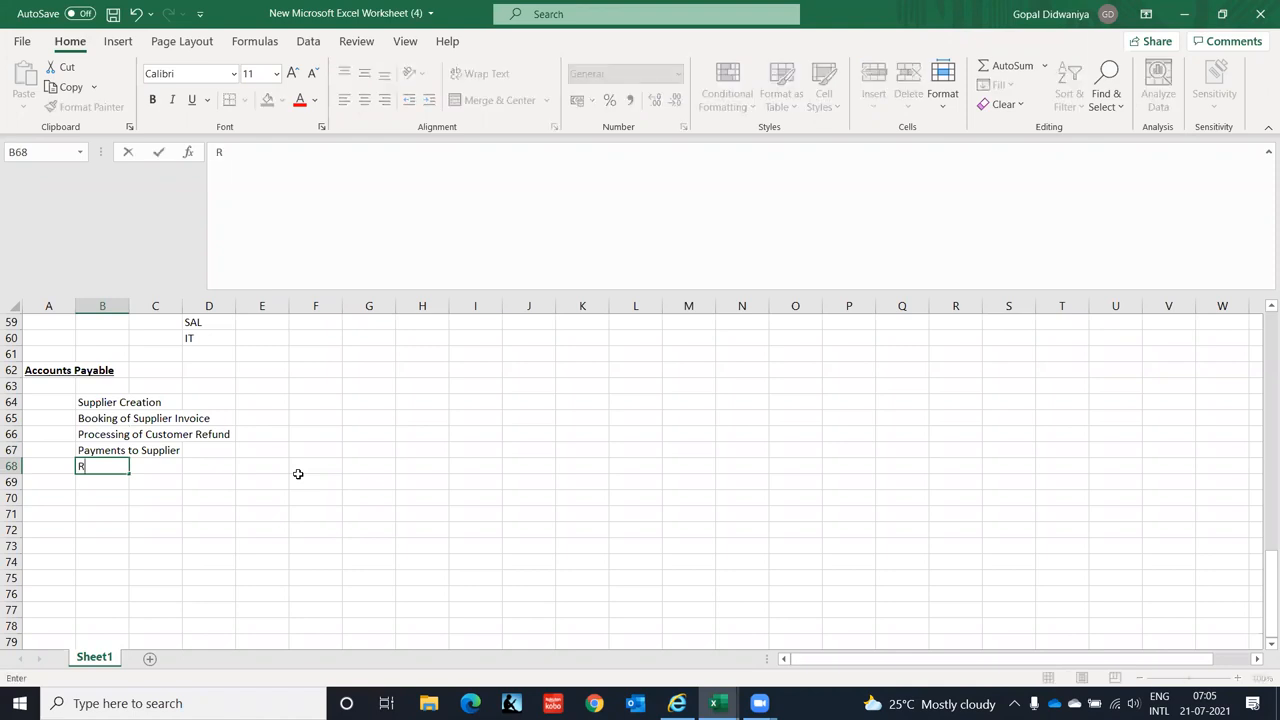
text(eporting)
key(Return)
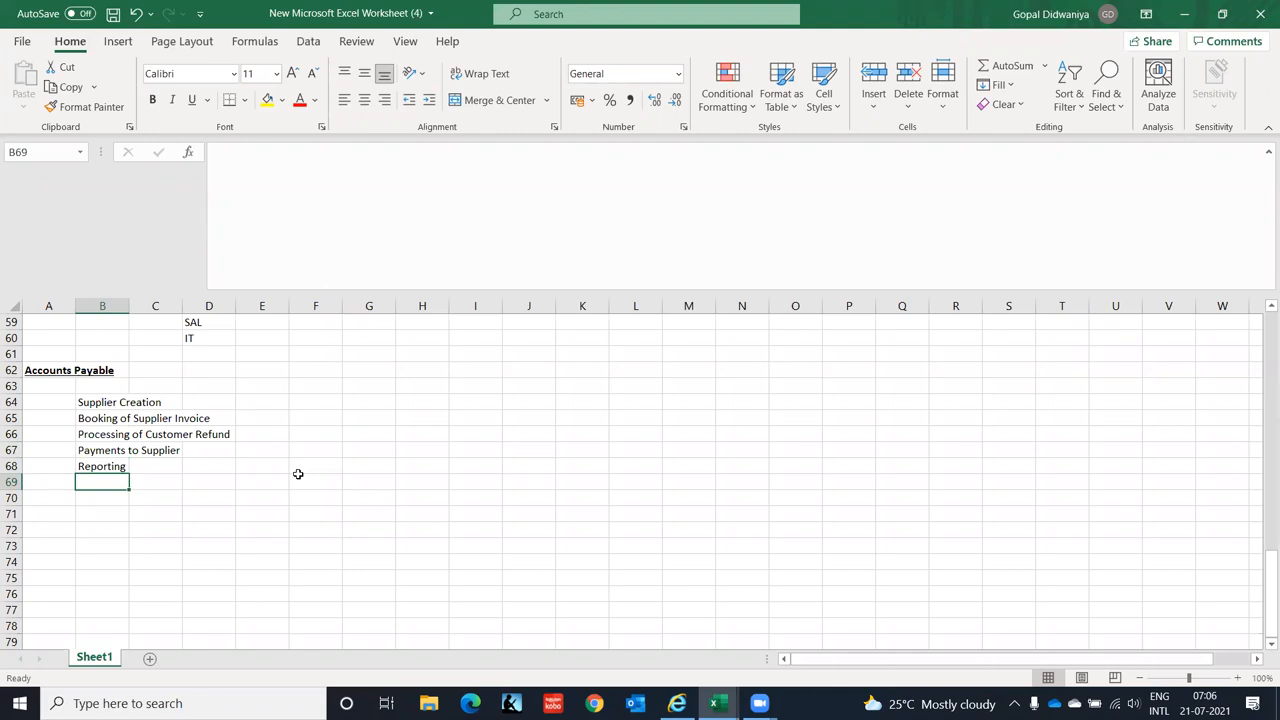
key(Up)
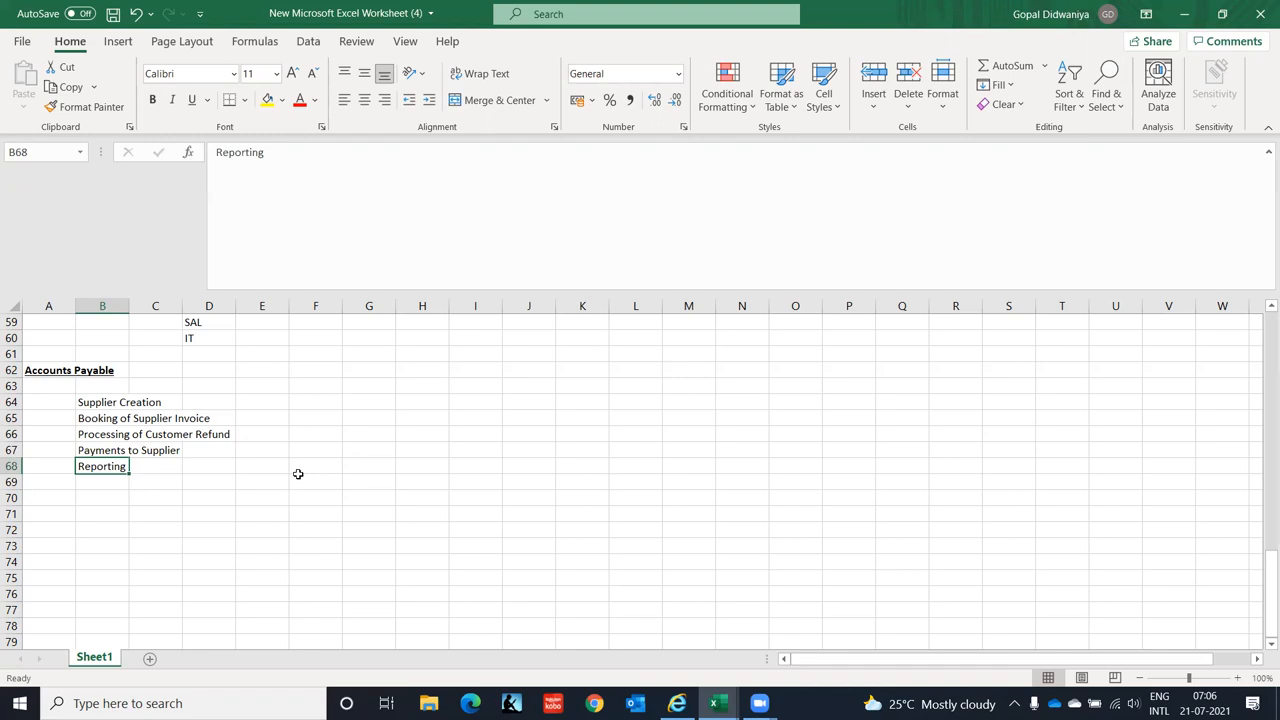
text(Emplo)
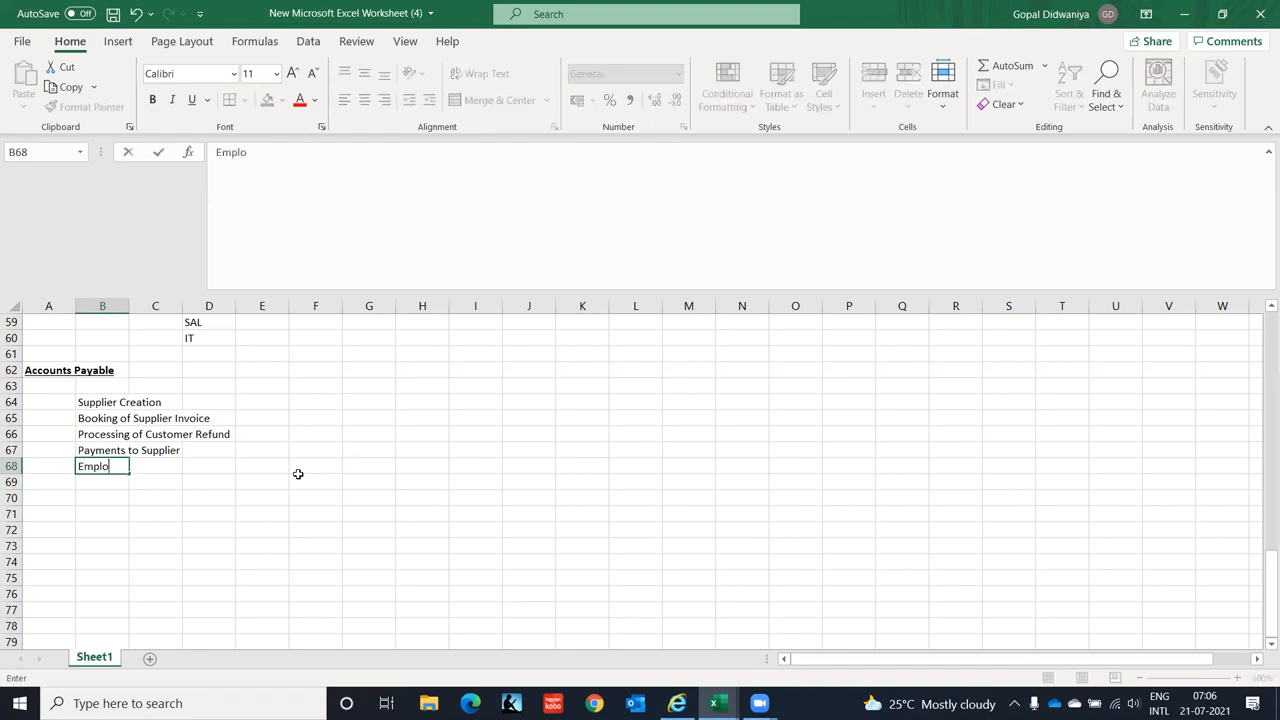
text(yee Expenses)
key(Return)
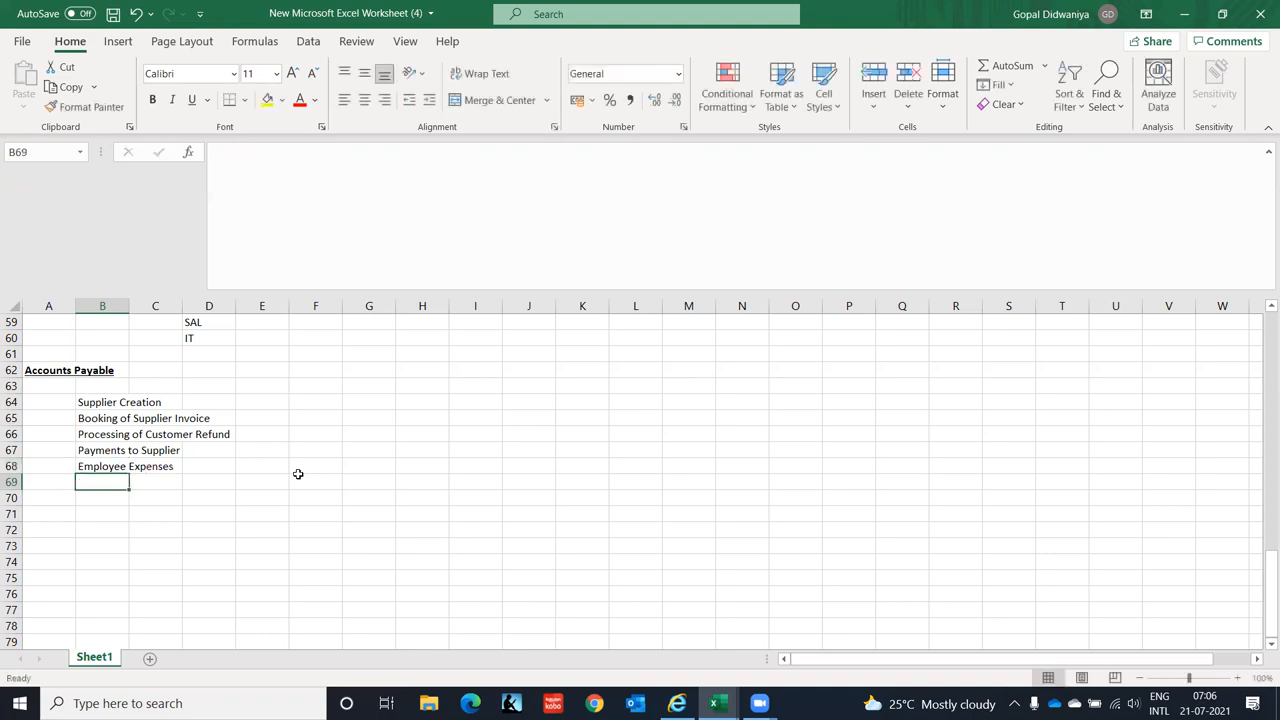
key(Up)
key(Up)
key(Up)
key(Up)
key(Up)
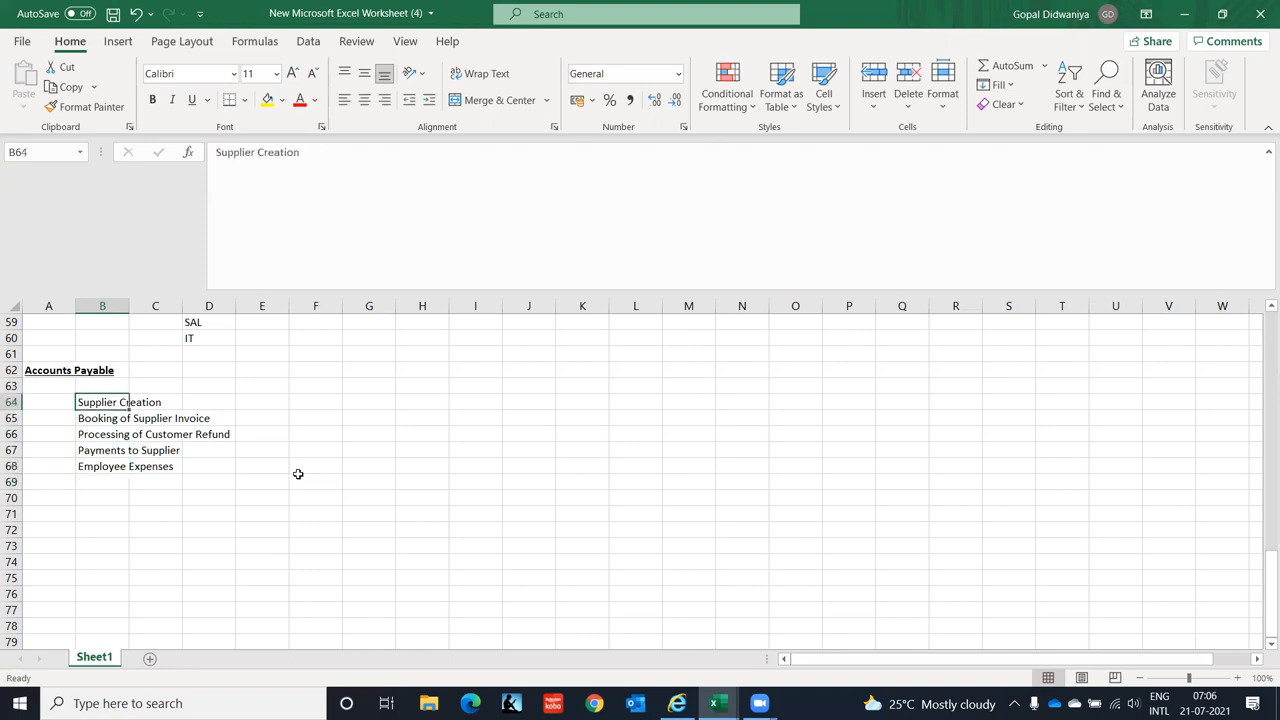
key(Down)
key(Down)
key(Down)
key(Down)
key(Up)
key(Up)
key(Up)
key(Up)
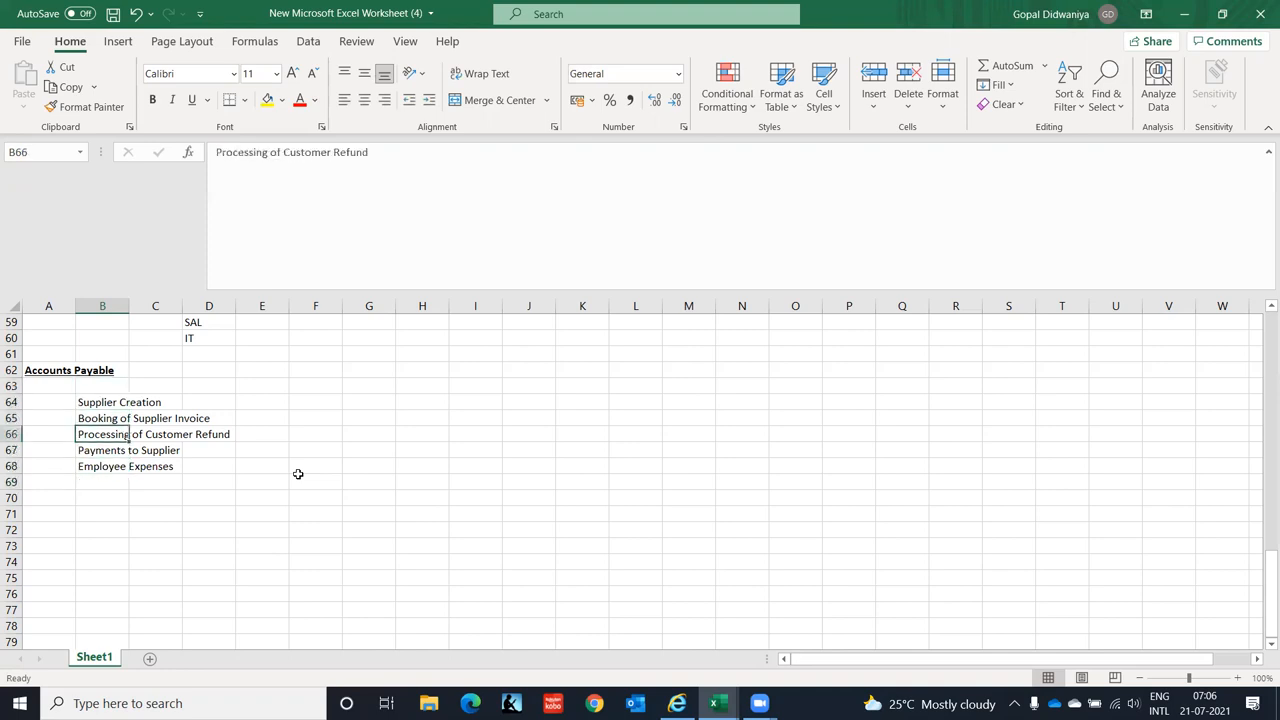
key(Down)
key(Down)
key(Down)
key(Down)
key(Down)
key(Down)
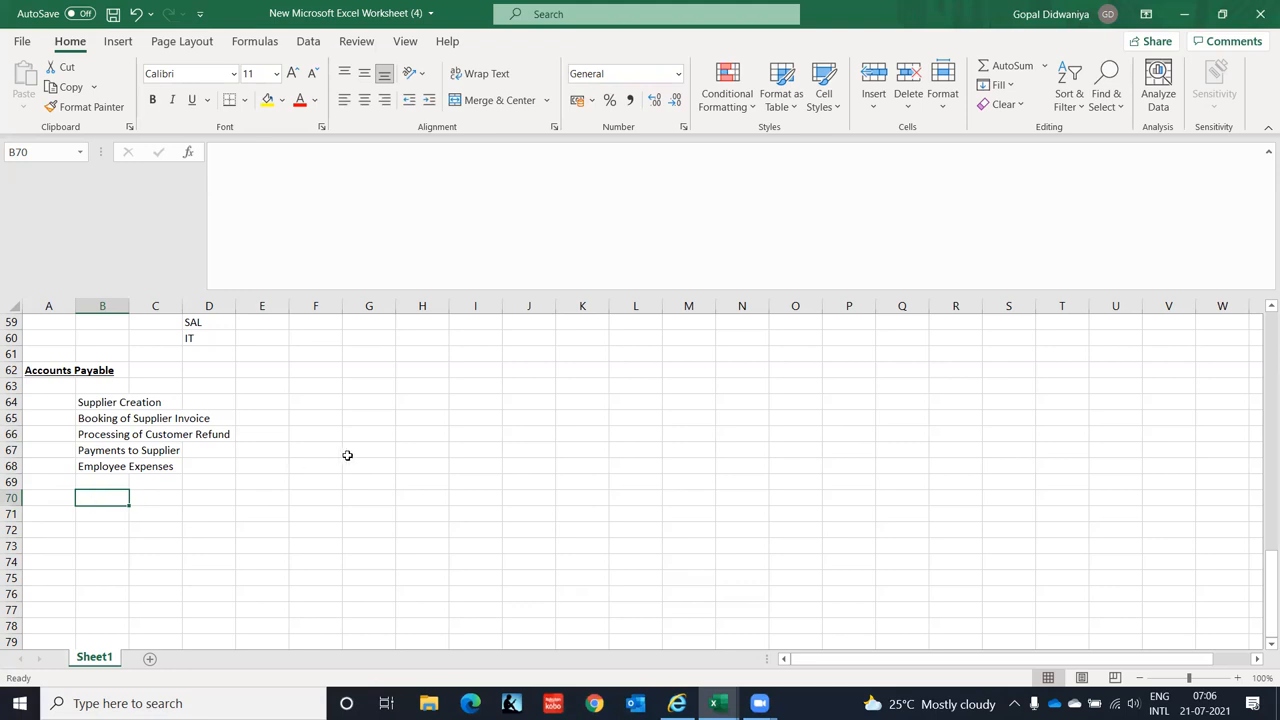
- Enter numbered steps 1 Create Responsibilities and 2 Update Profile Option in rows 70–71
key(Left)
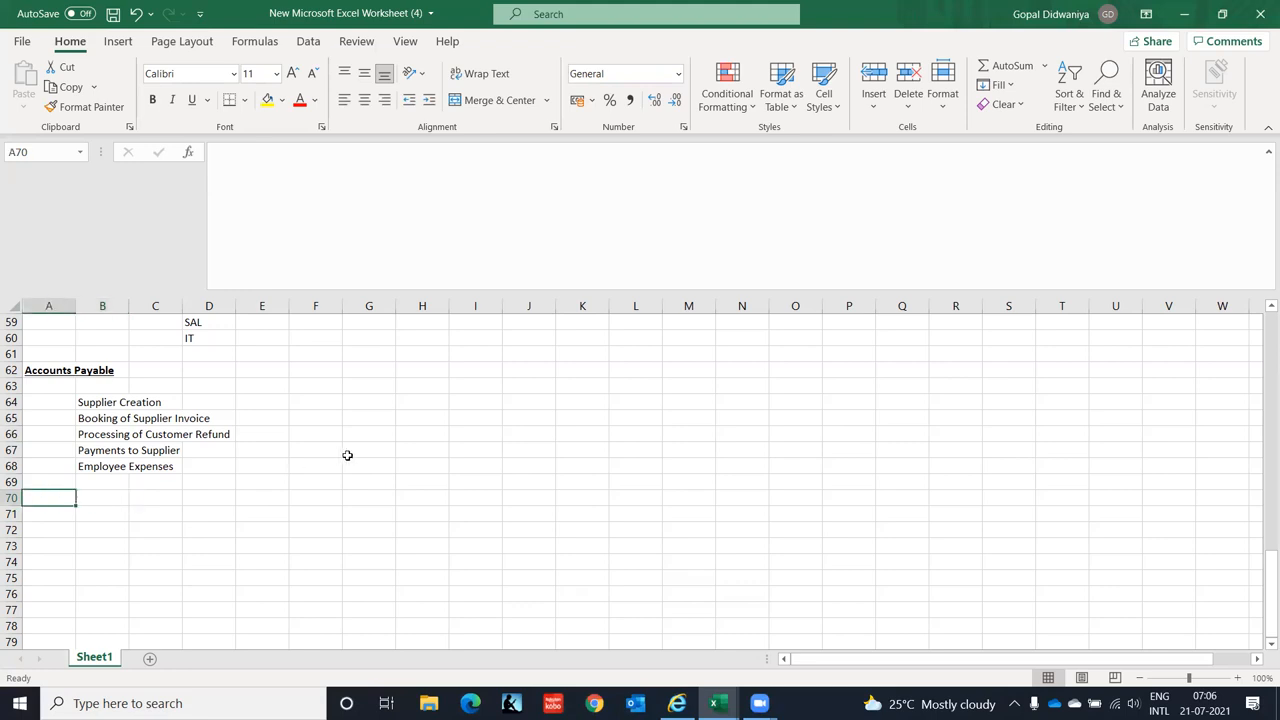
text(1)
key(Tab)
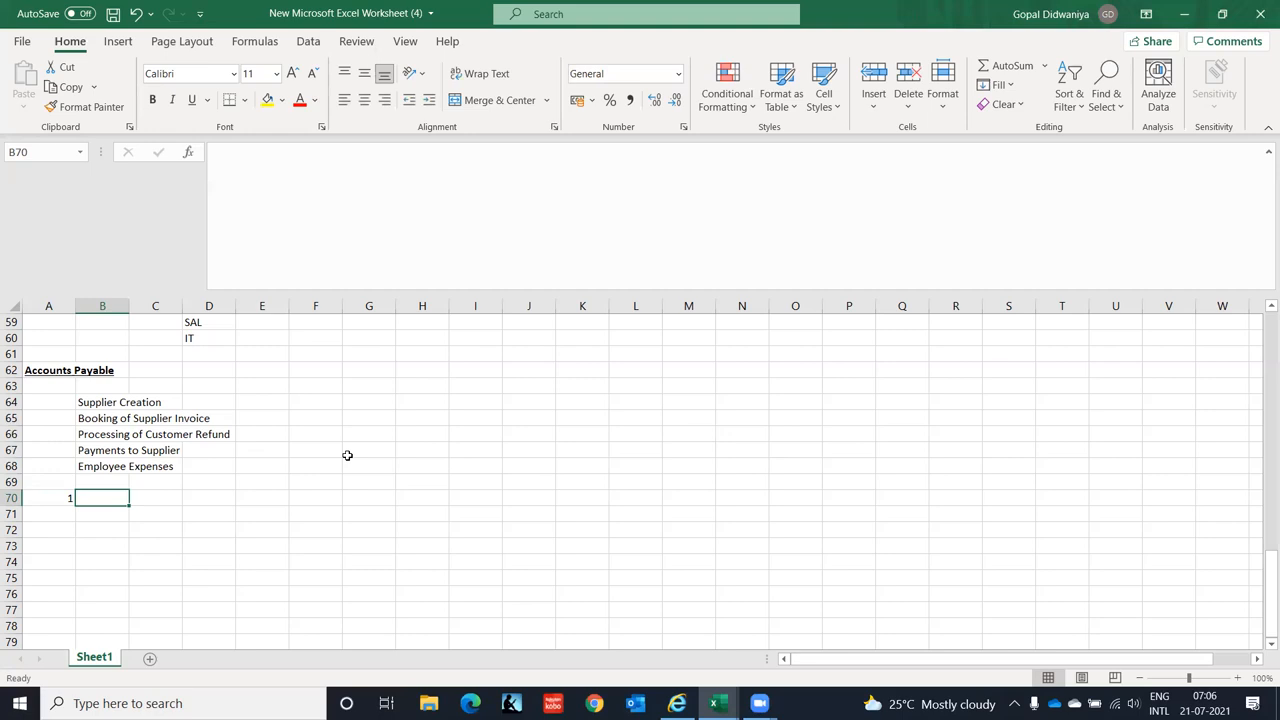
text(Create Responsibilities)
key(Return)
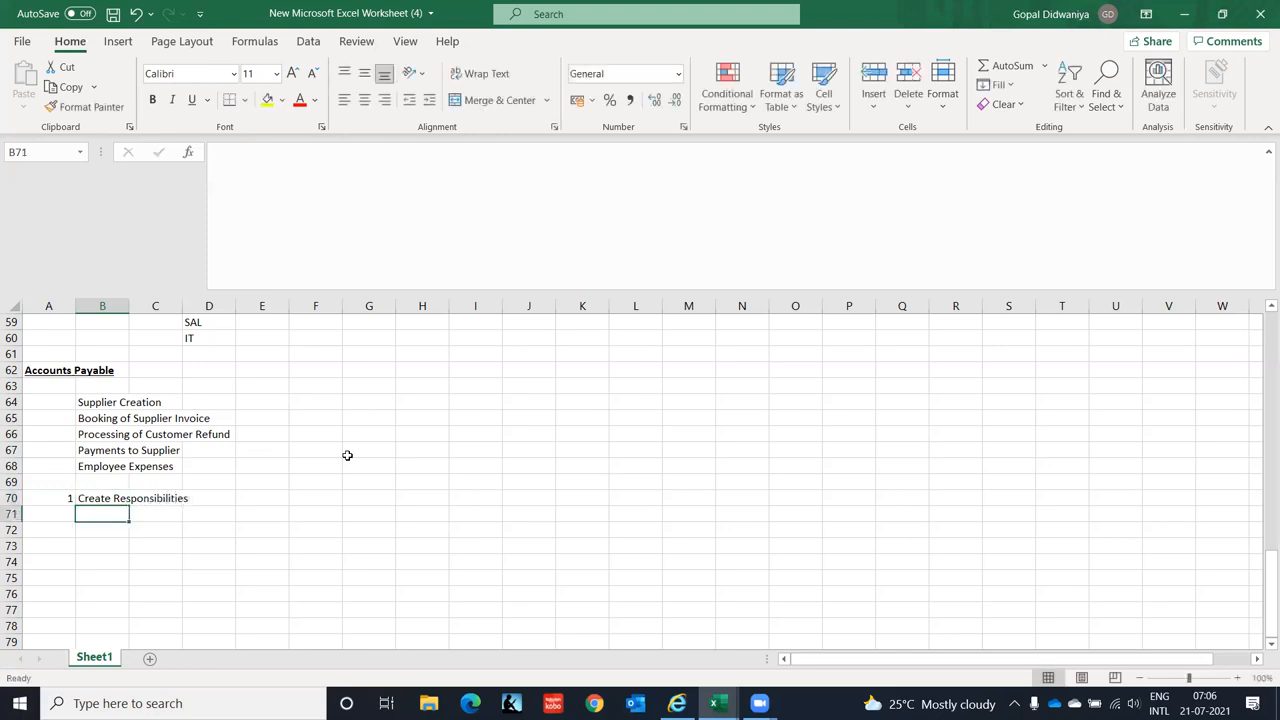
key(Left)
text(2)
key(Tab)
text(Update)
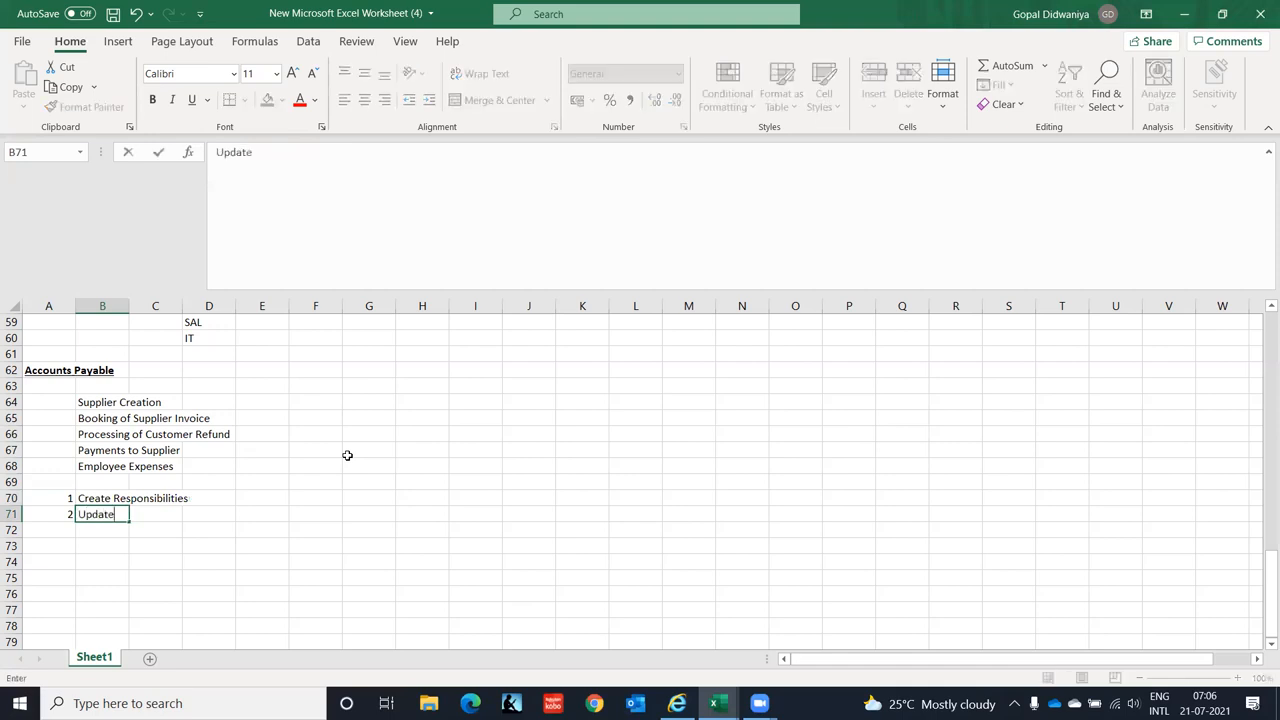
text( Profile Option)
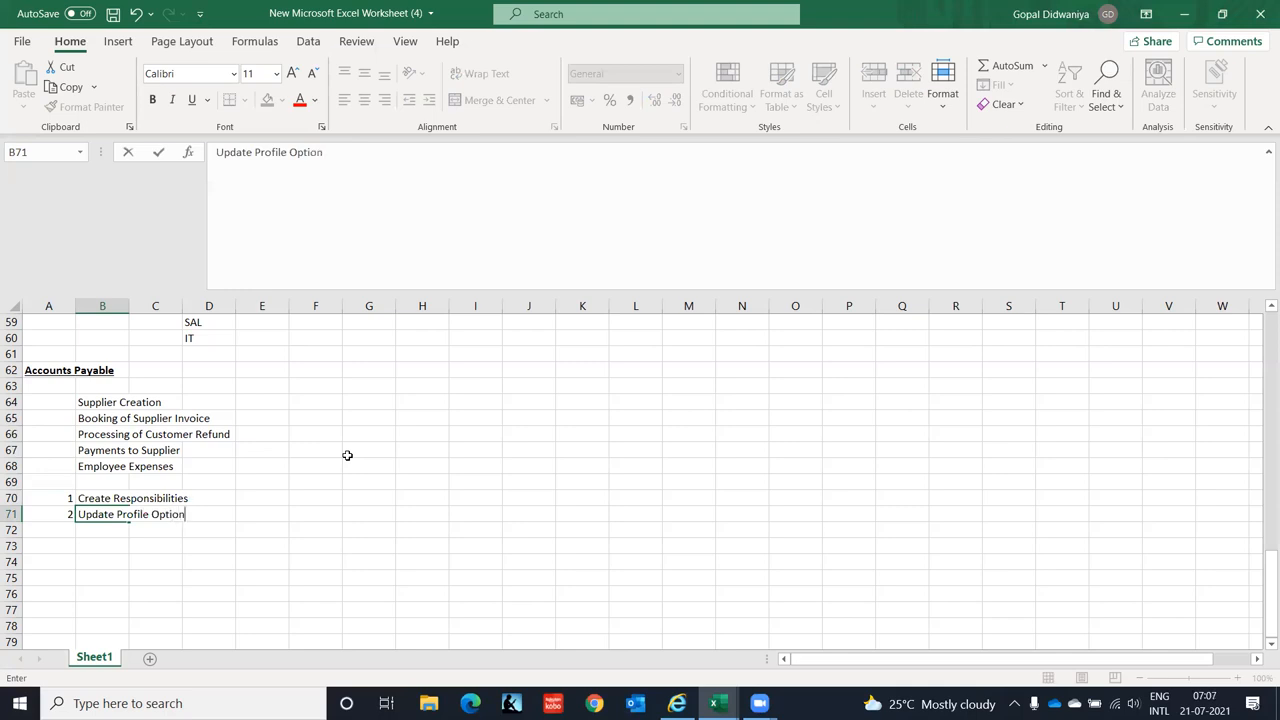
key(Return)
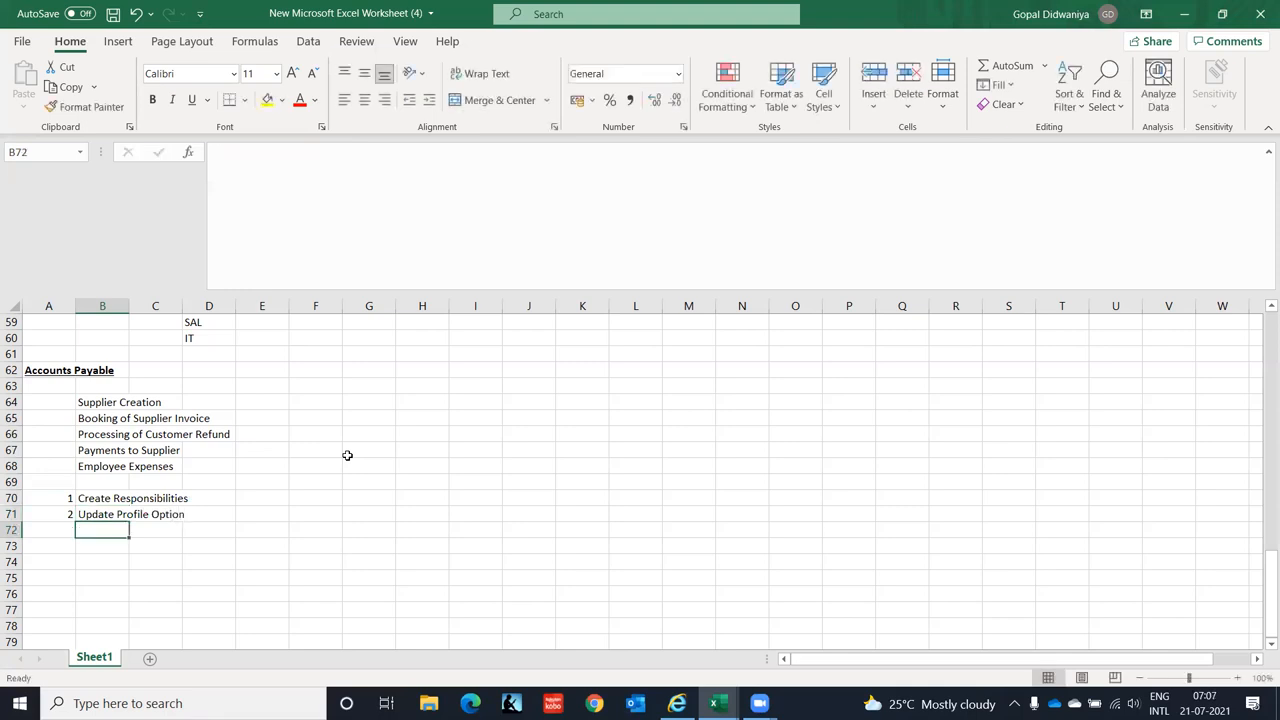
- Add step 3 Payables and Financial Options Setup and step 4 Processing Supplier Invoices
key(Left)
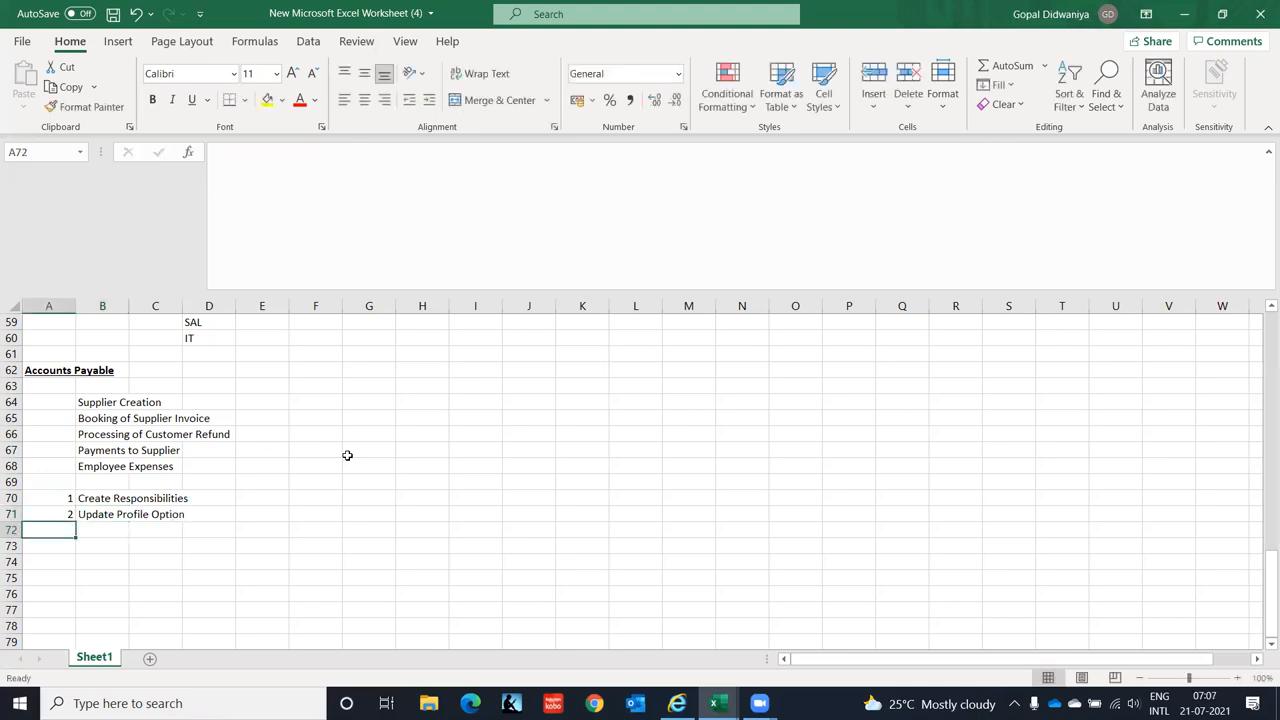
text(3)
key(Tab)
text(Payables)
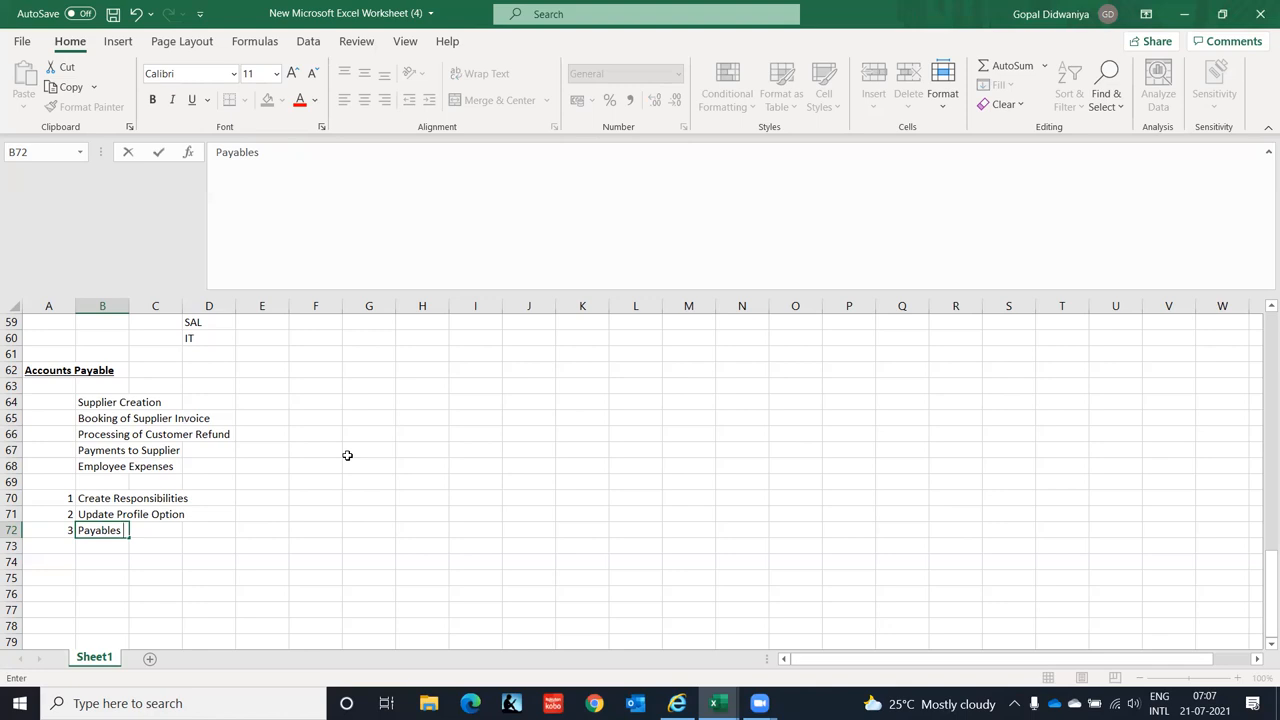
text( and Financial )
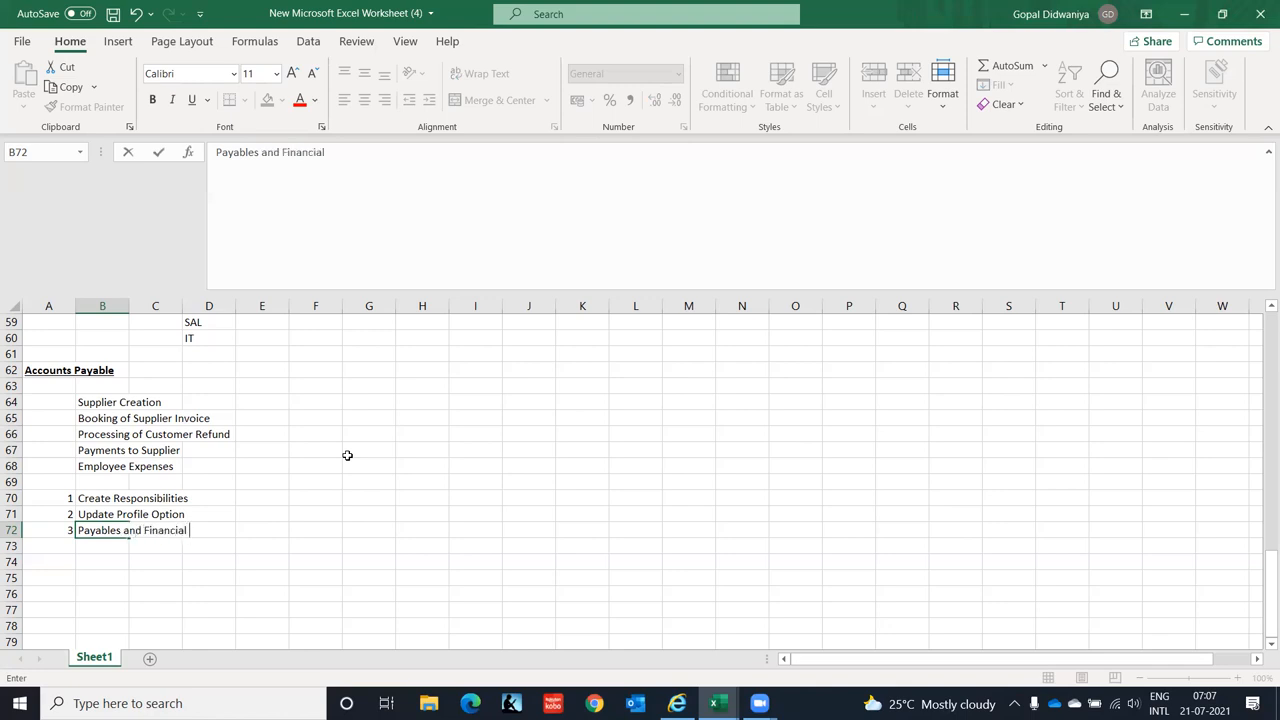
text(Options Setup)
key(Return)
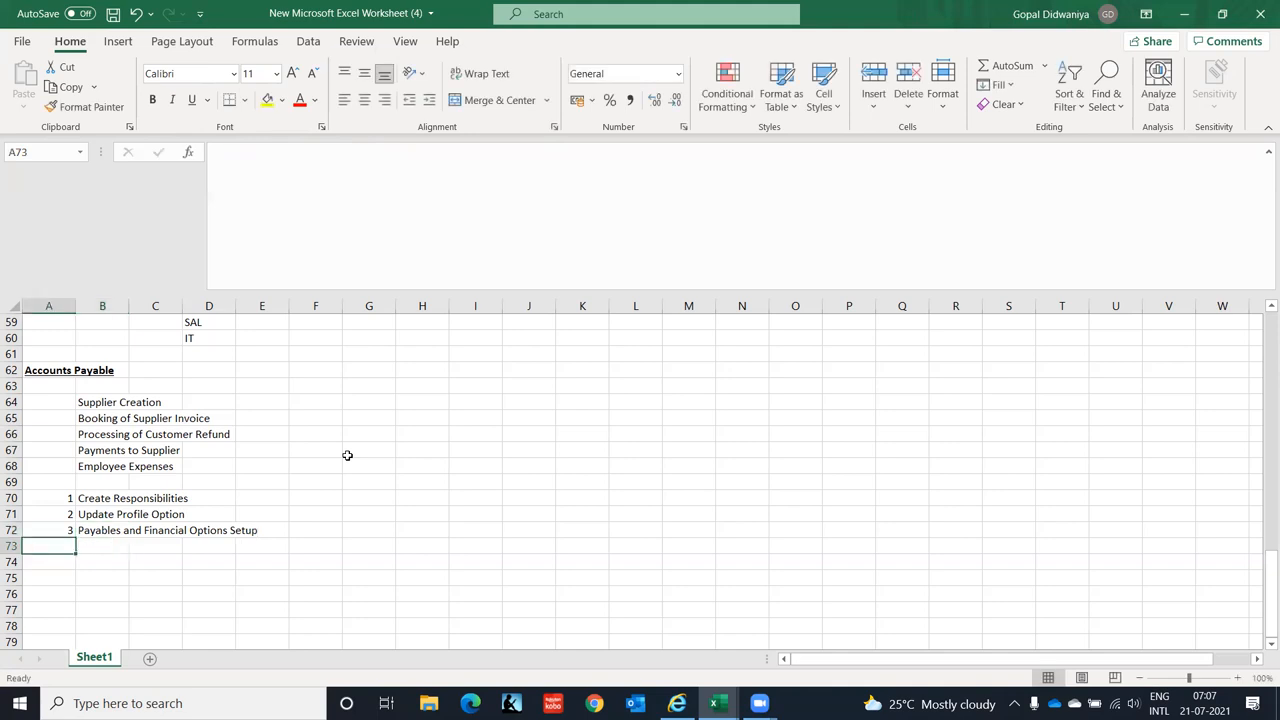
text(4)
key(Tab)
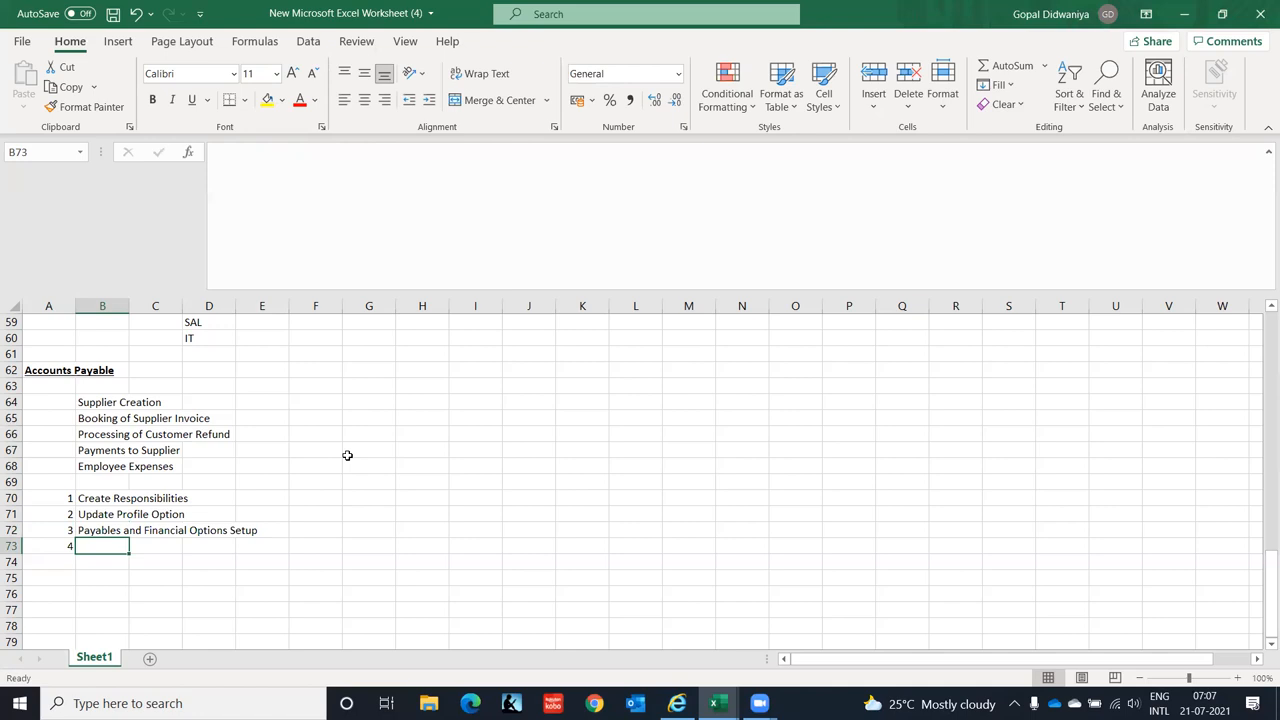
key(ctrl+apostrophe)
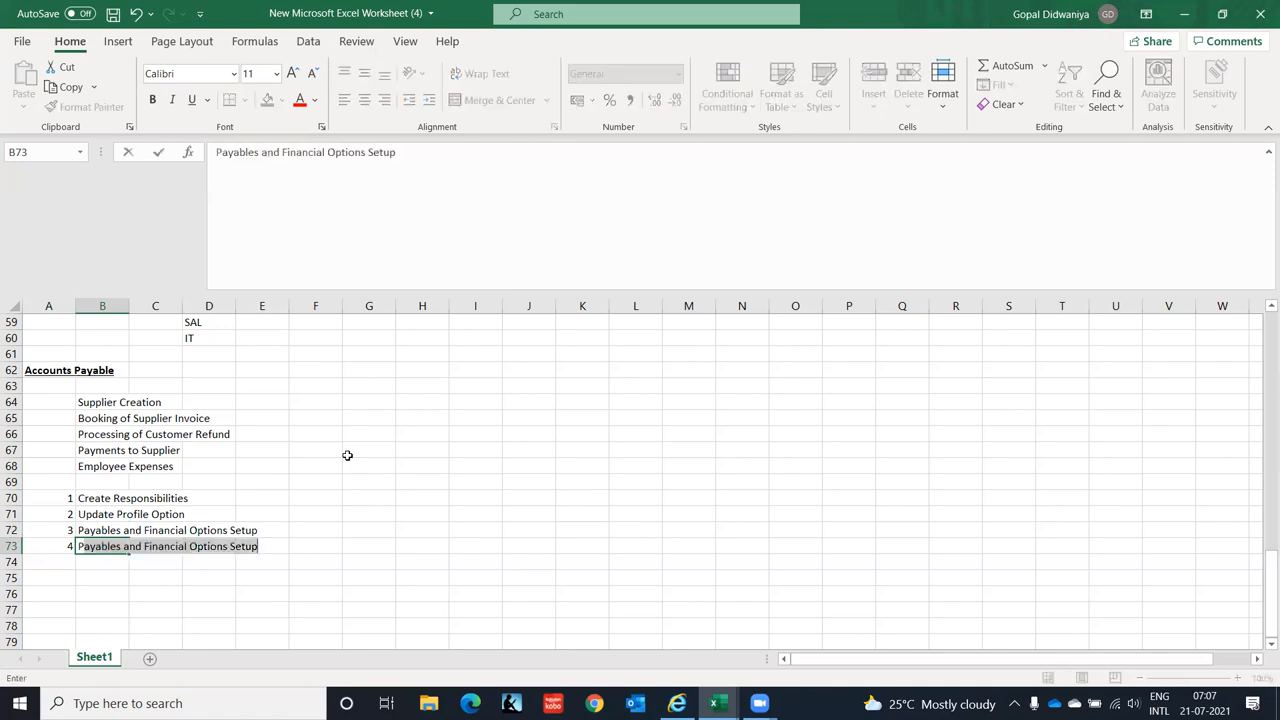
text(Processin)
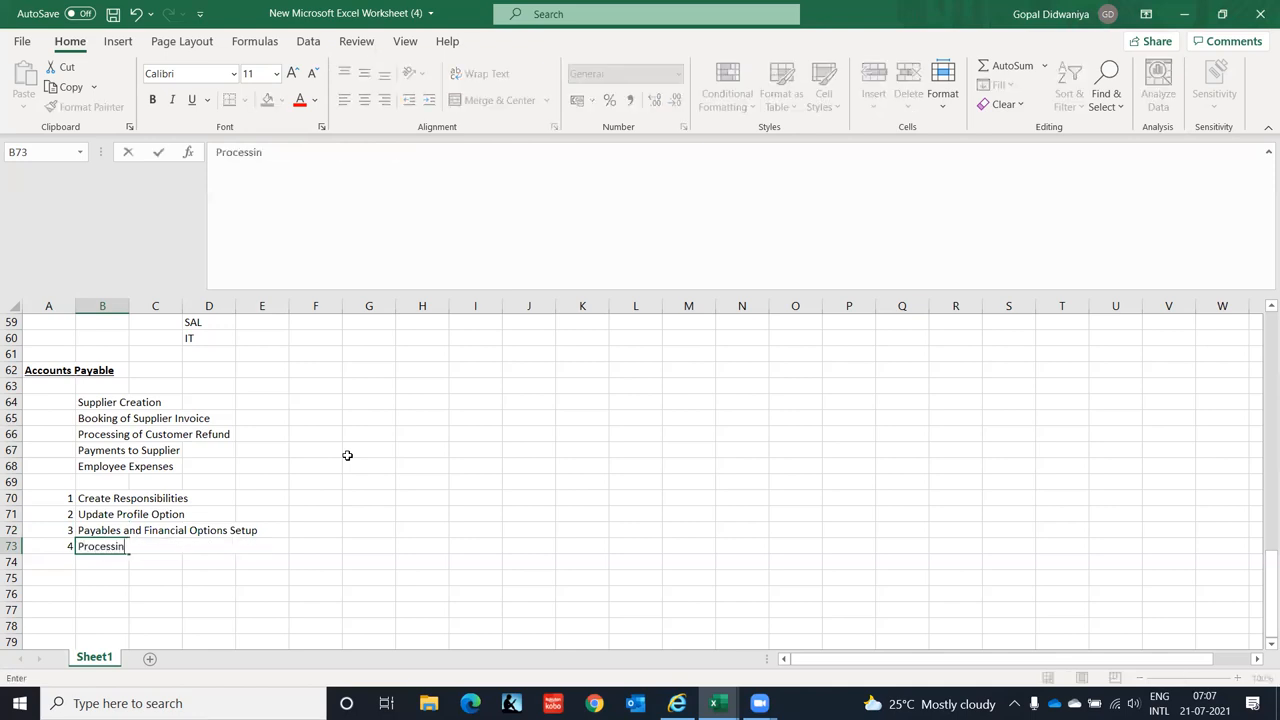
text(g Supplier Invoices)
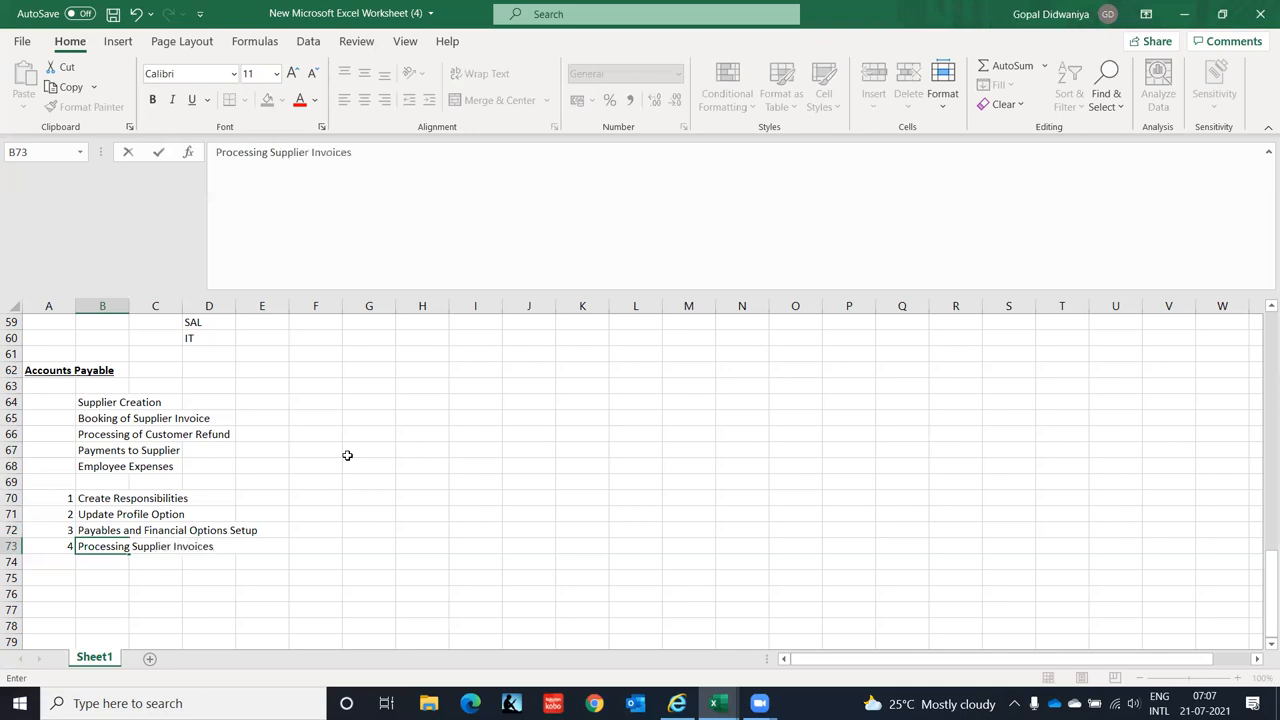
key(Return)
- Add step 5 Bank and Bank Account Setup and step 6 Processing Payments
text(5)
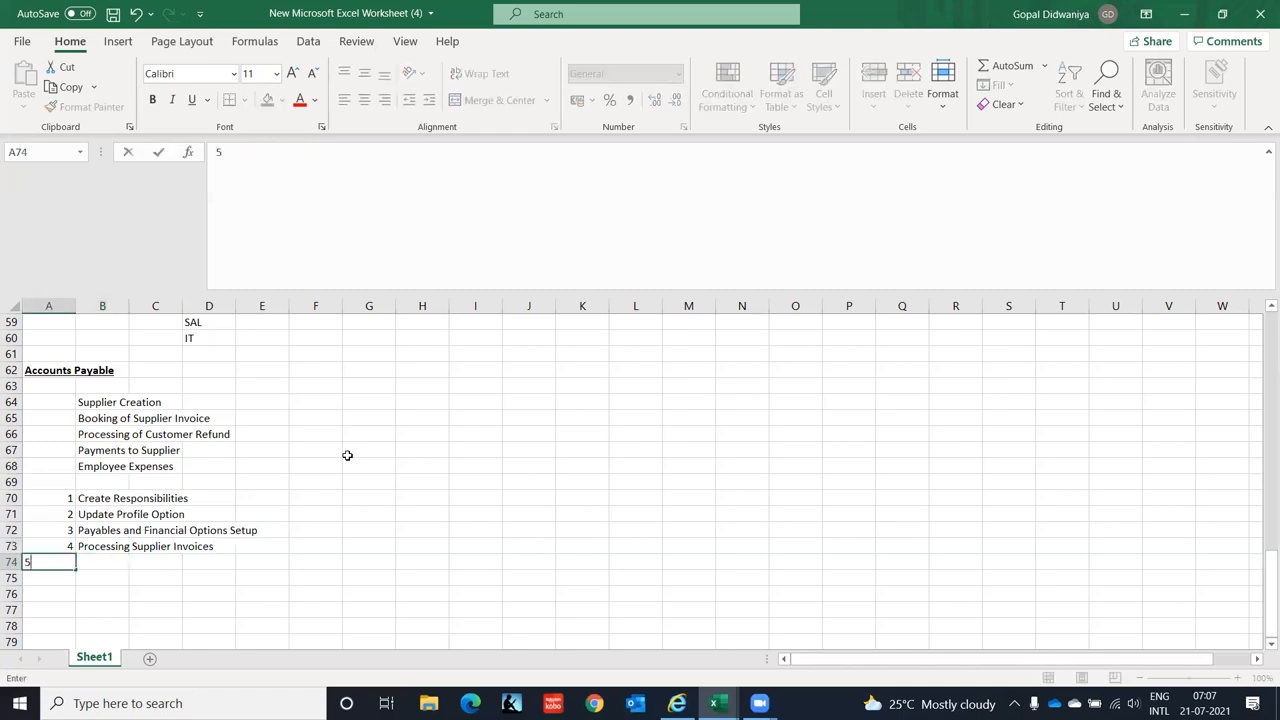
key(Tab)
text(Bank and)
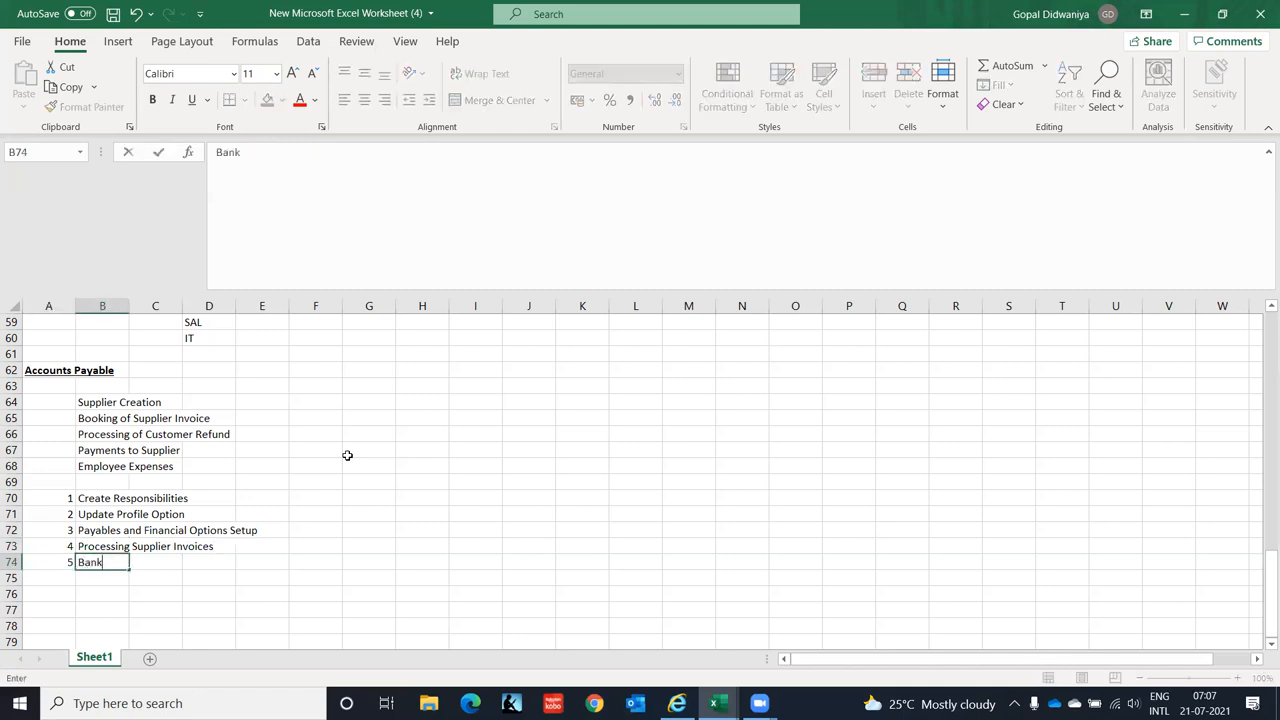
text(k Account Setup)
key(Return)
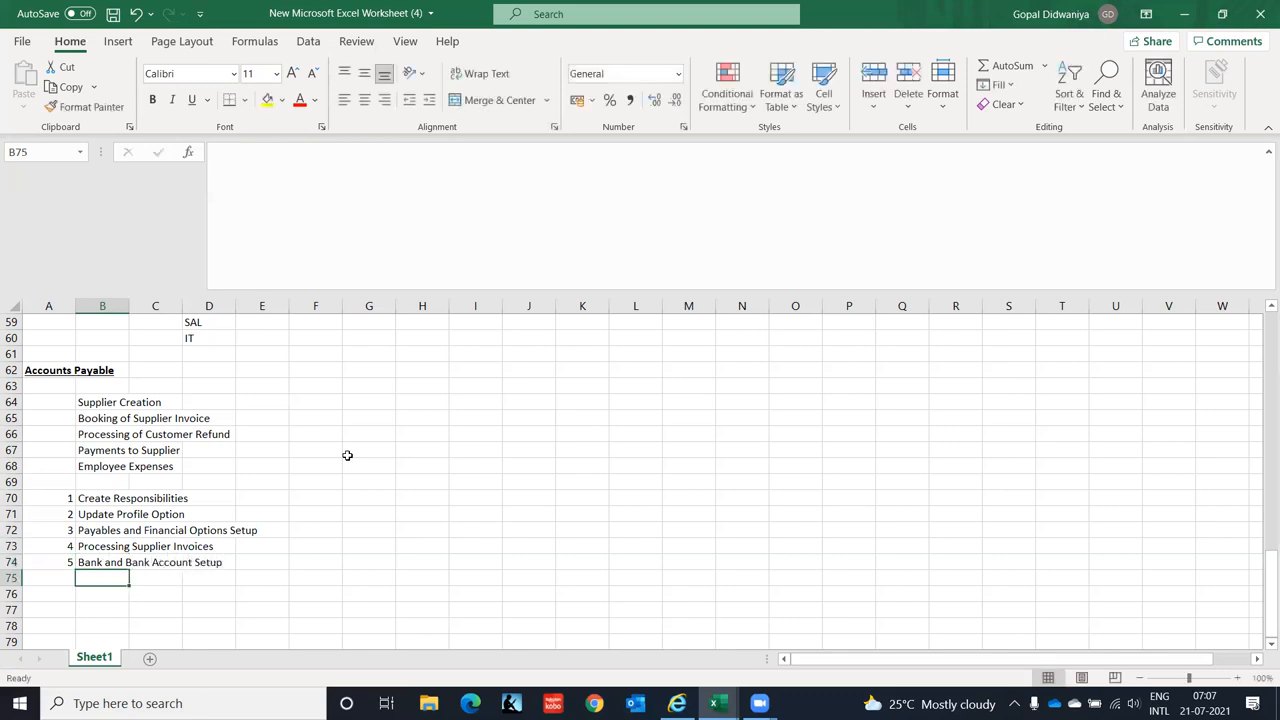
key(Left)
text(6)
key(Tab)
text(Process)
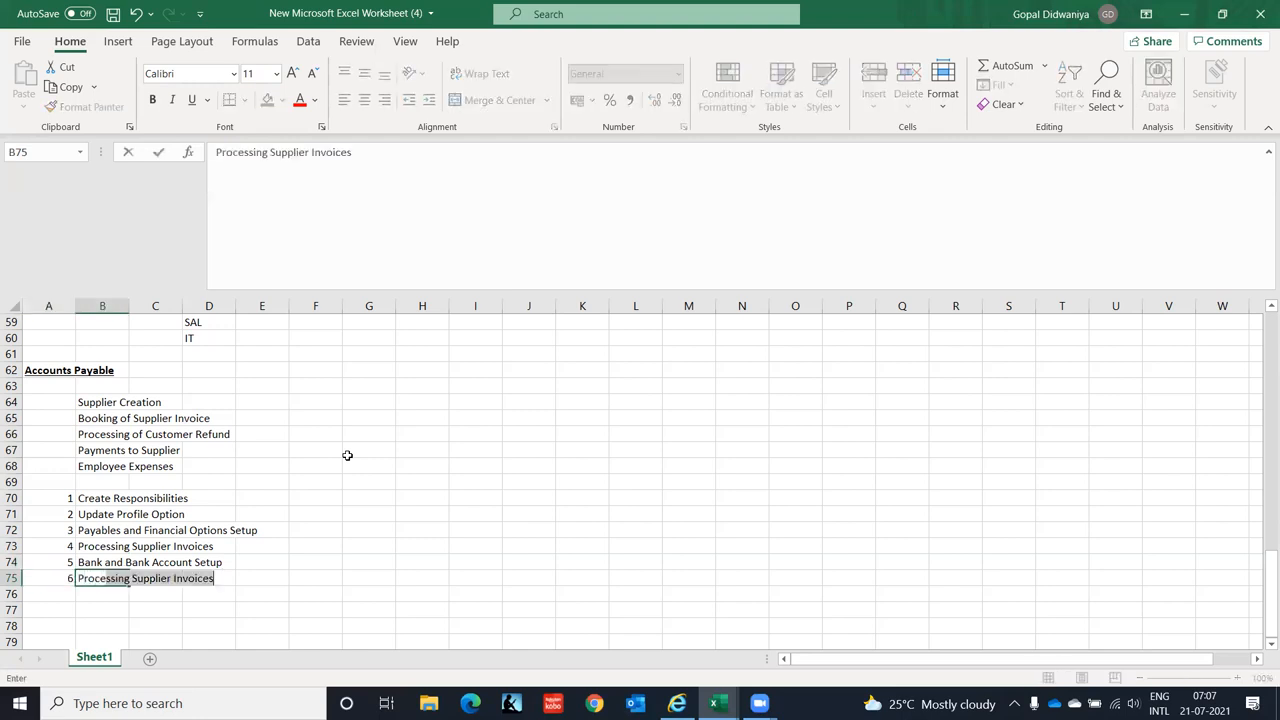
text(ing Pay)
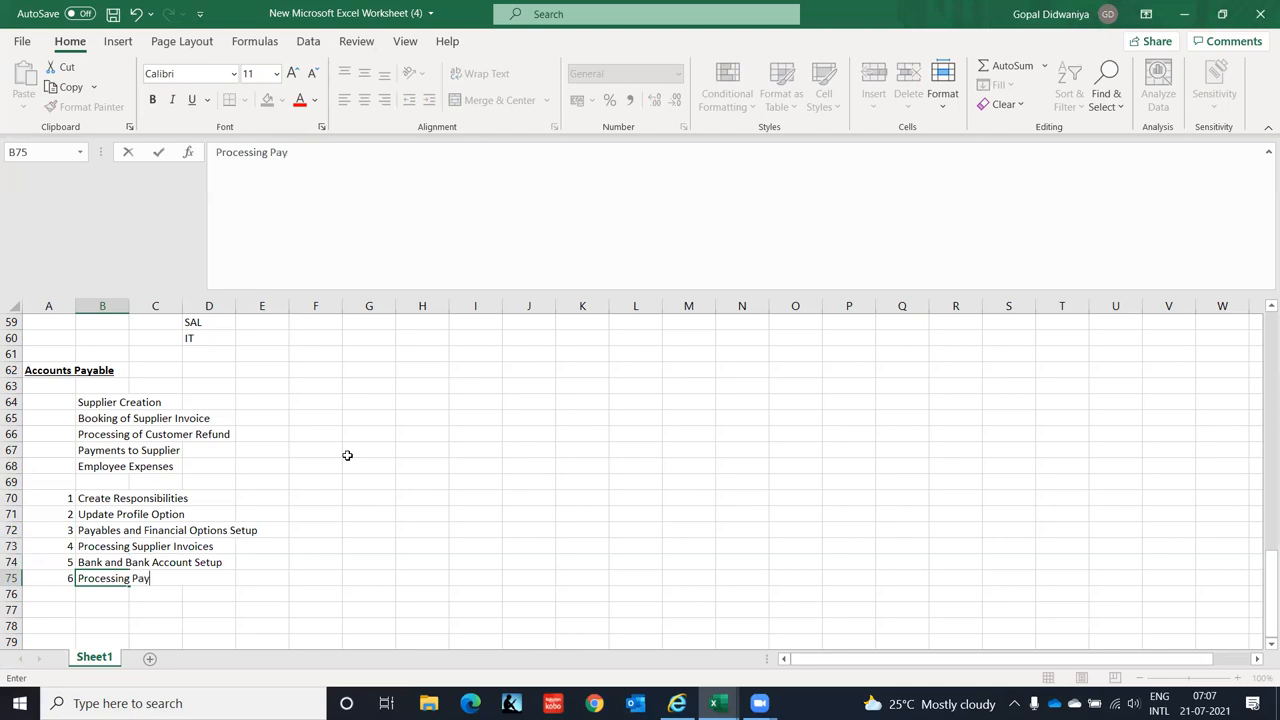
text(ments)
key(Return)
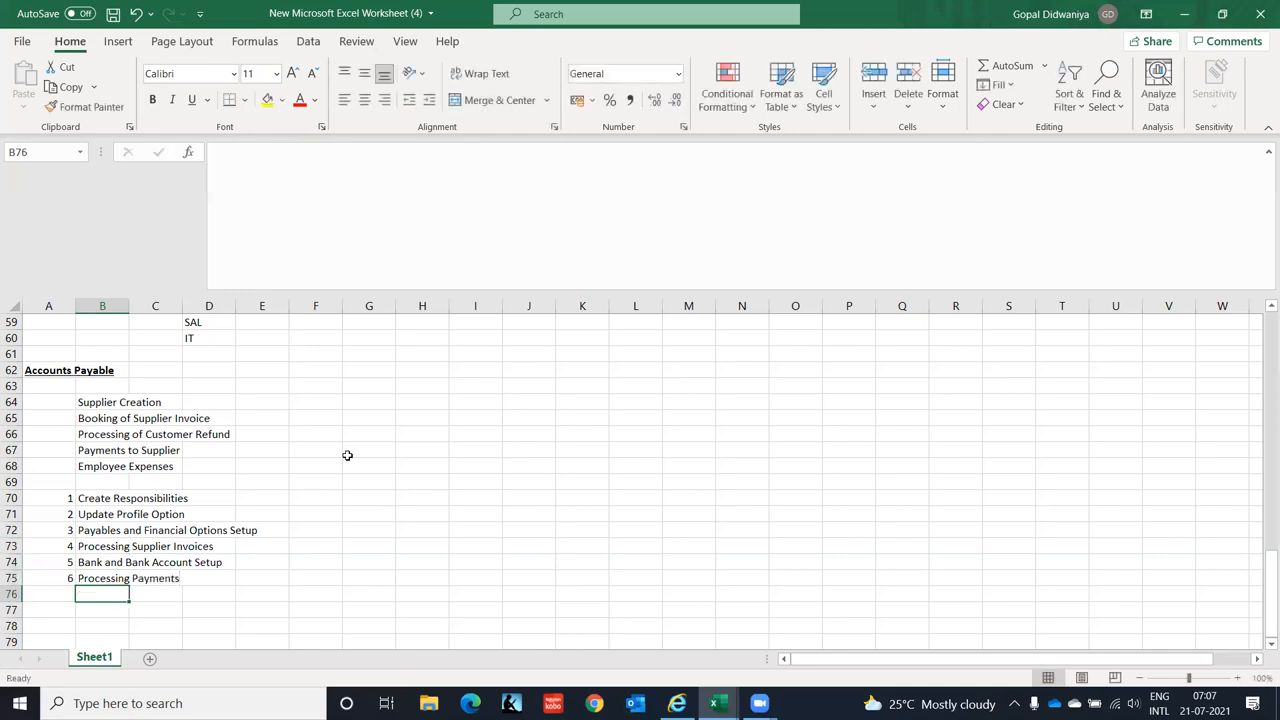
- Add step 7 Supplier Management, review the list, and switch to the Oracle login page
key(Left)
text(7)
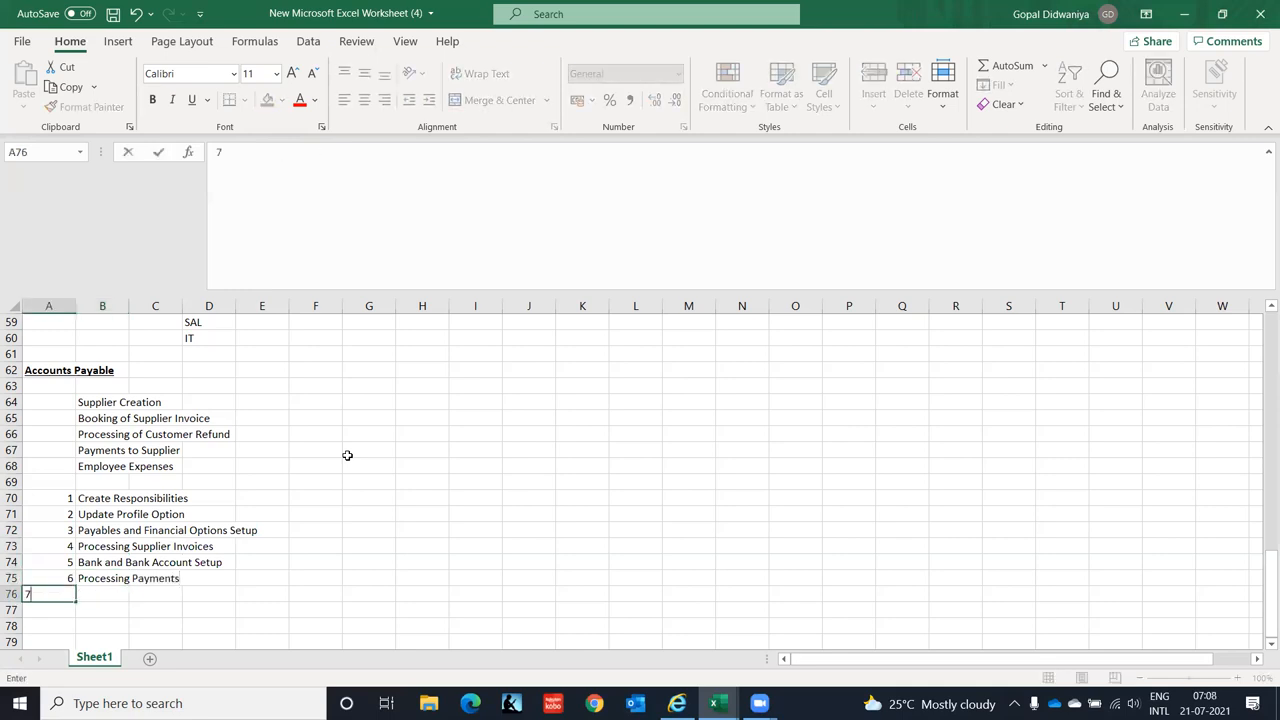
key(Tab)
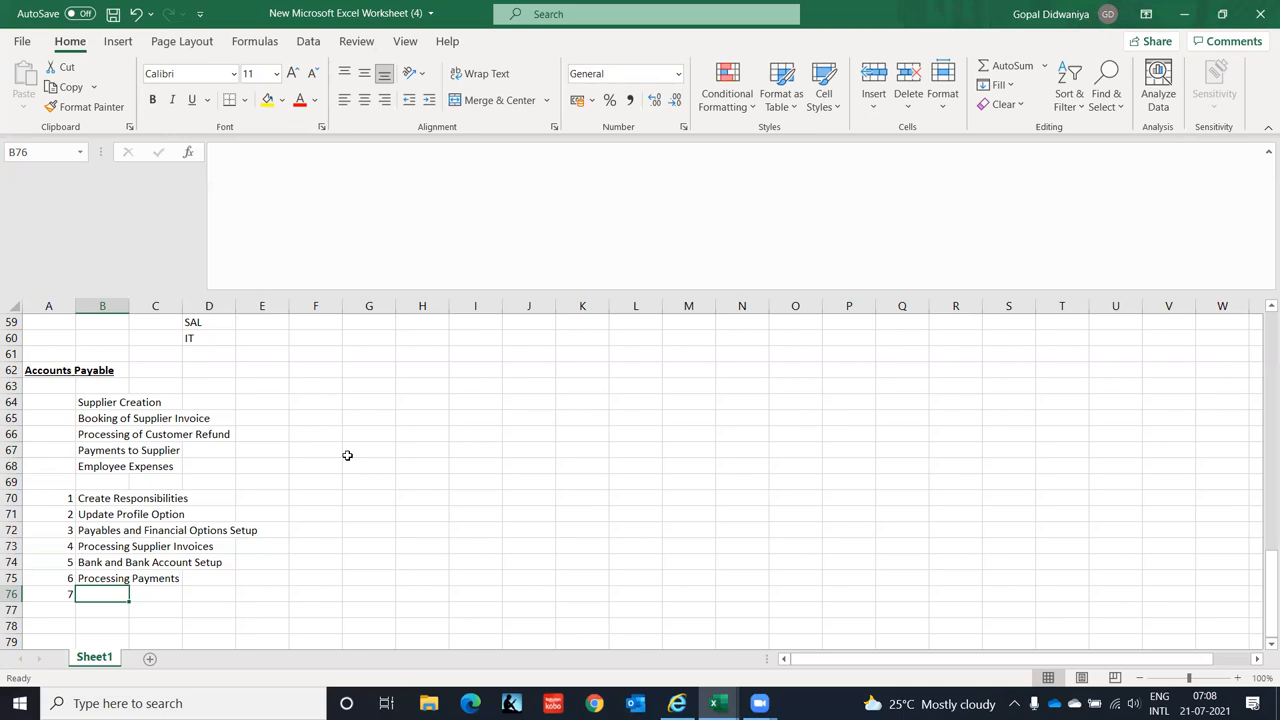
text(Supplier Management)
key(Return)
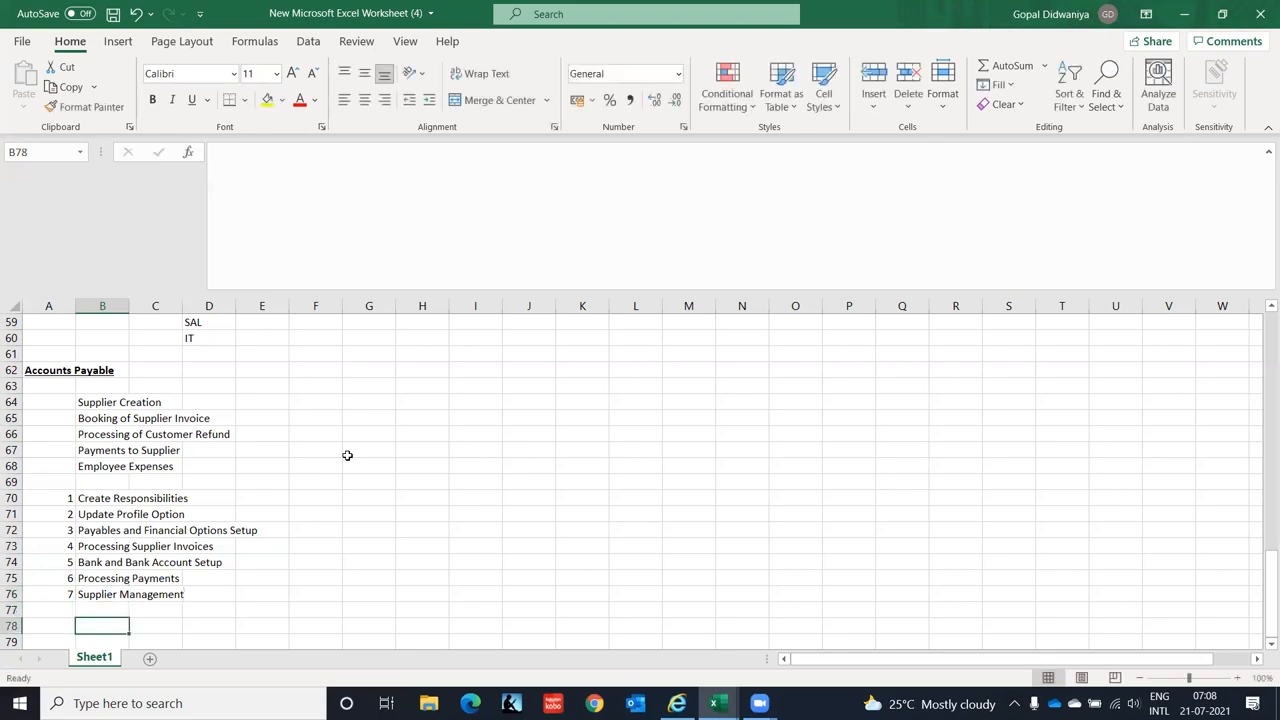
key(Up)
key(Up)
key(Up)
key(Up)
key(Up)
key(Up)
key(Down)
key(Down)
key(Down)
key(Down)
key(Down)
key(Down)
key(Down)
key(Down)
key(Down)
key(Down)
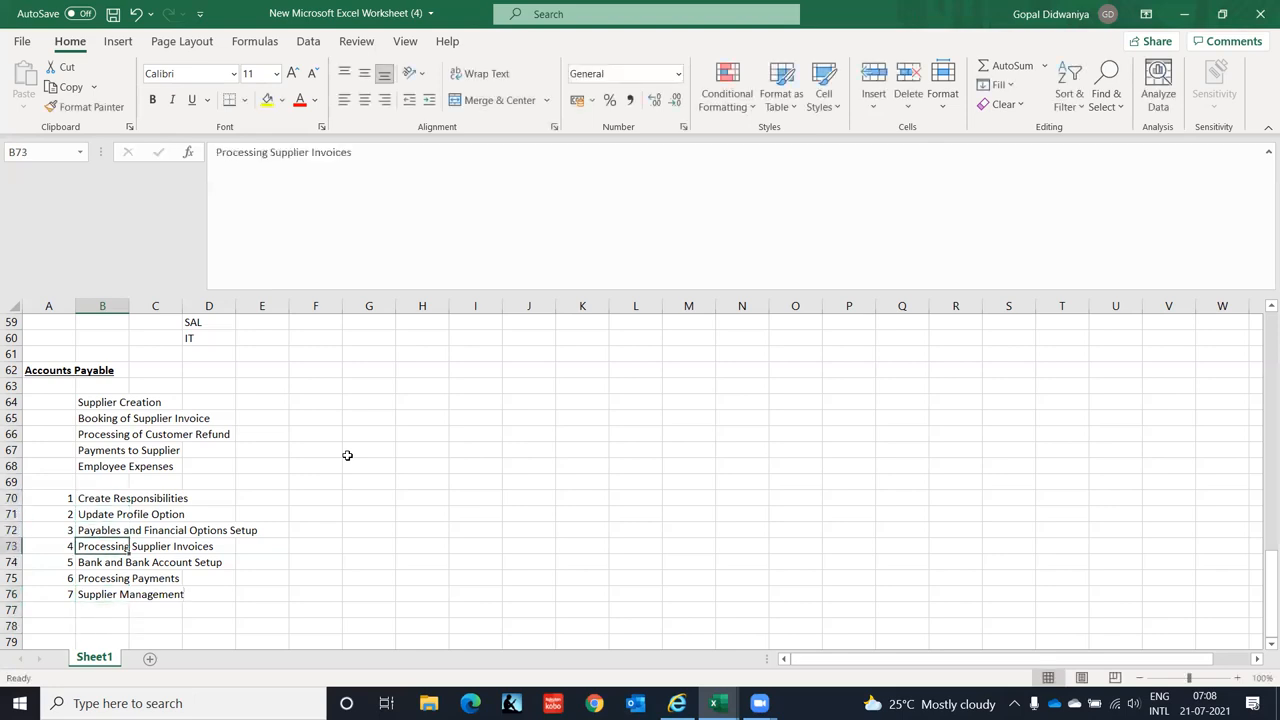
key(Down)
key(Down)
key(Down)
key(Down)
key(Up)
key(Up)
key(Up)
key(Up)
key(Up)
key(Up)
key(Up)
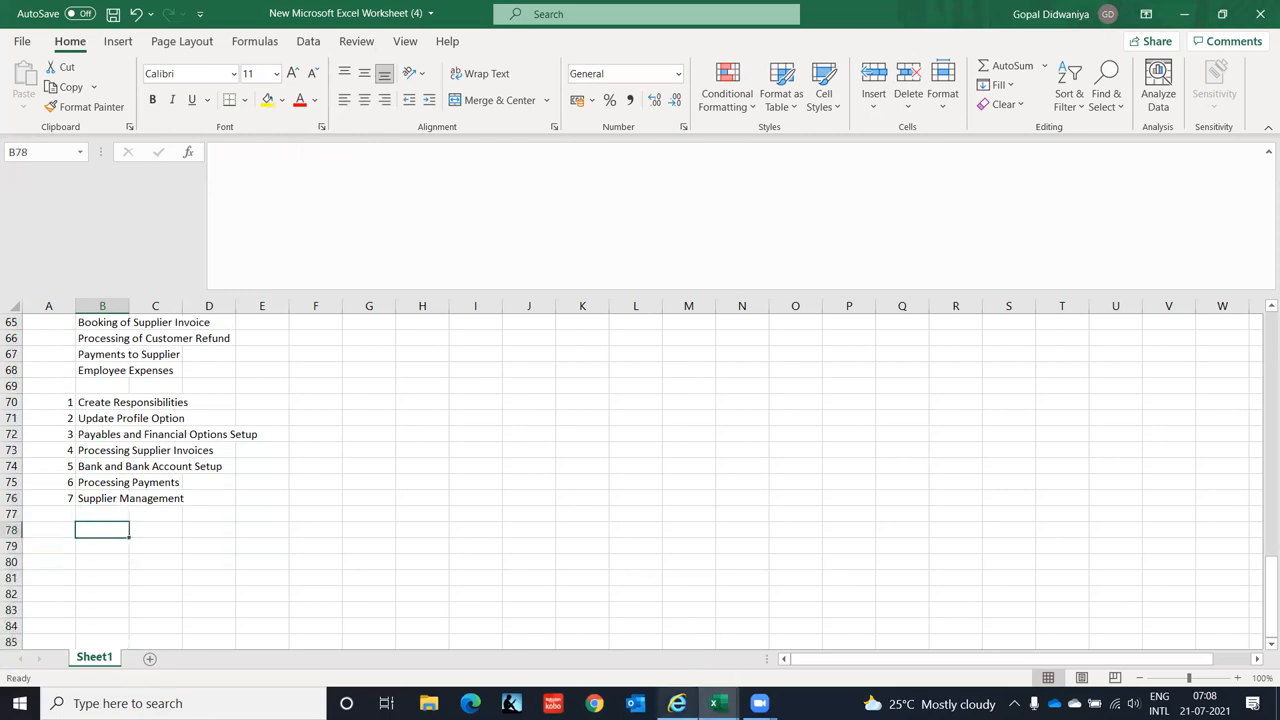
click(677, 703)
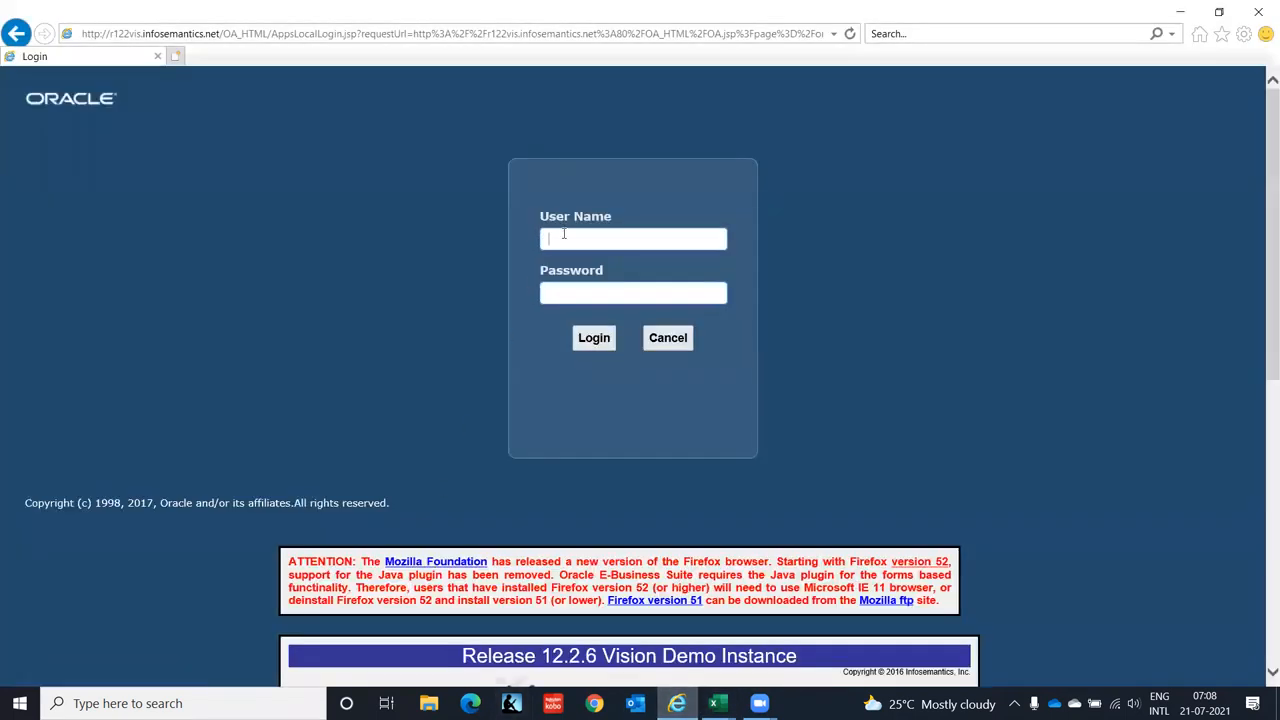
- Log in with the user name and password, then show the responsibility list from the Navigator
text(gopal.d0908)
key(Tab)
text(123456789)
click(596, 340)
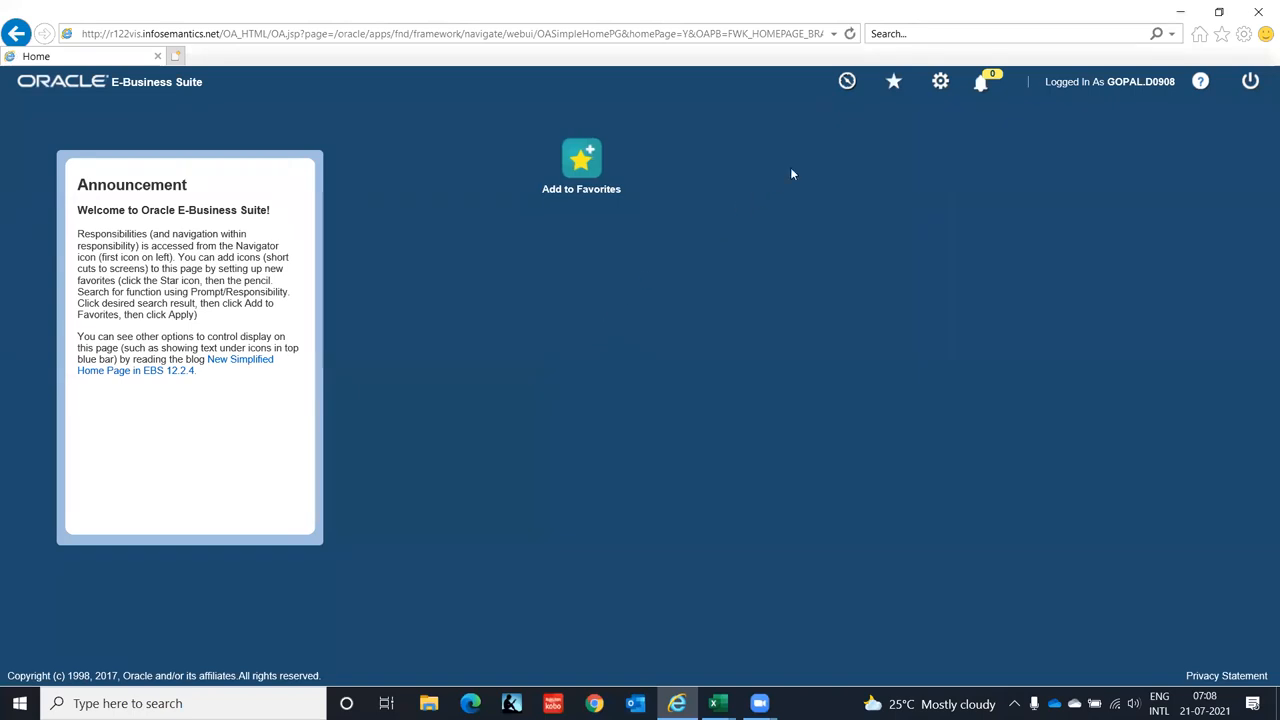
click(846, 83)
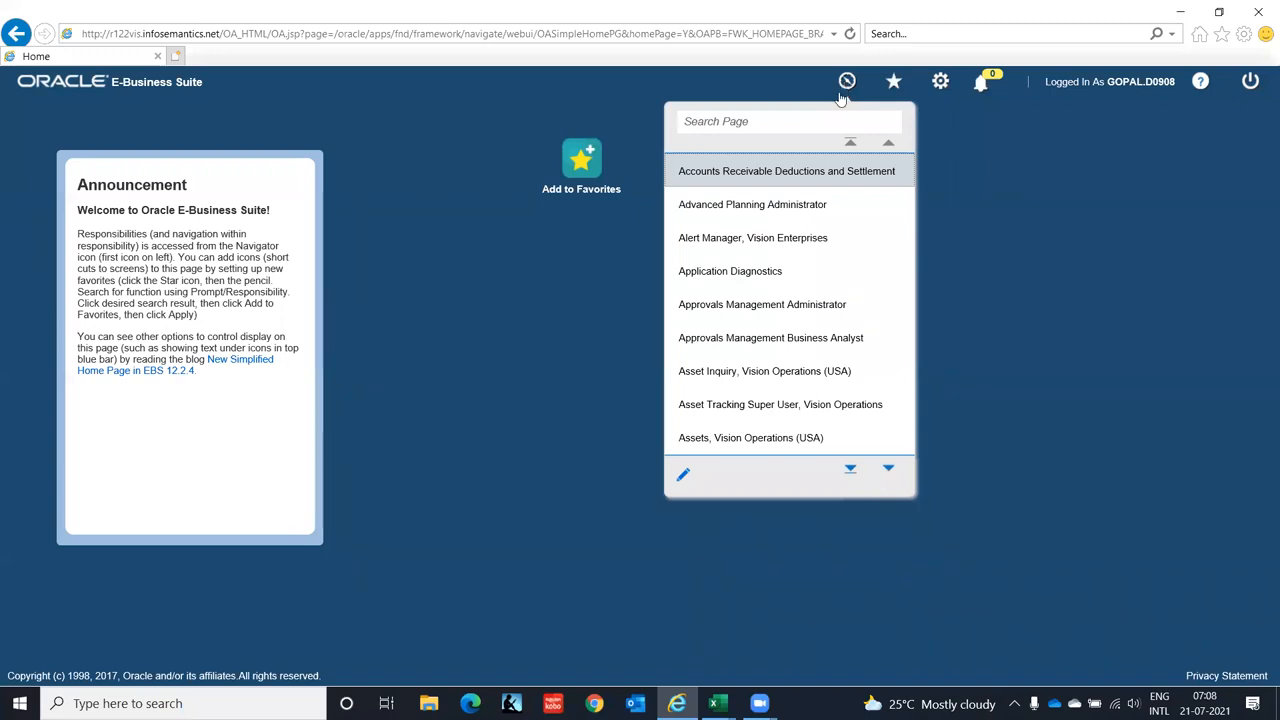
- Launch System Administrator Vision > Security > Responsibility > Define from the Navigator
click(888, 470)
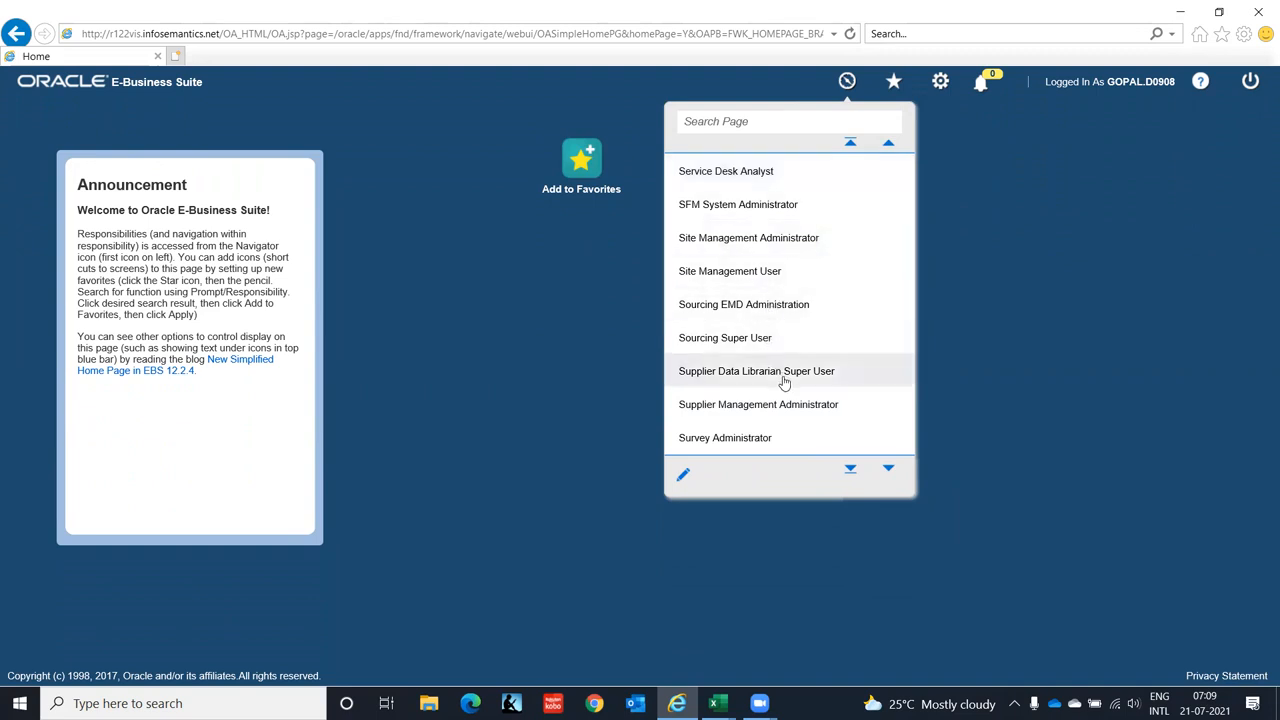
mouse_move(889, 473)
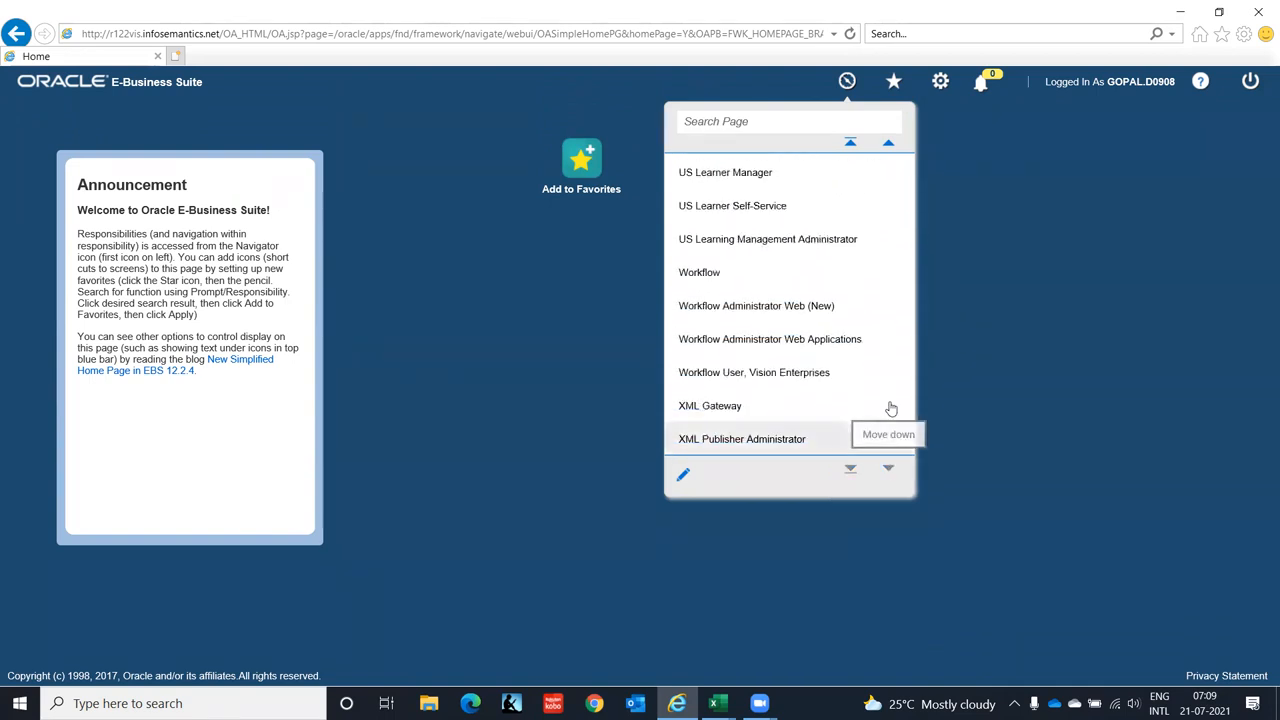
mouse_move(888, 147)
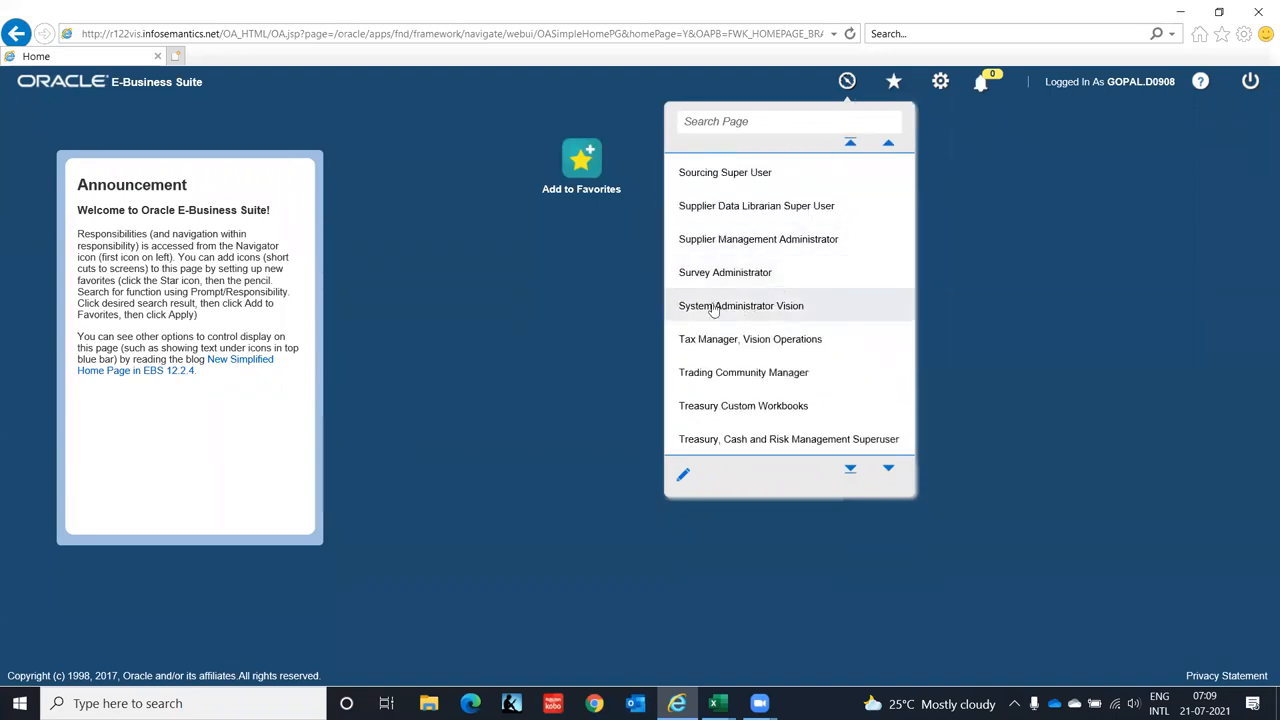
click(713, 308)
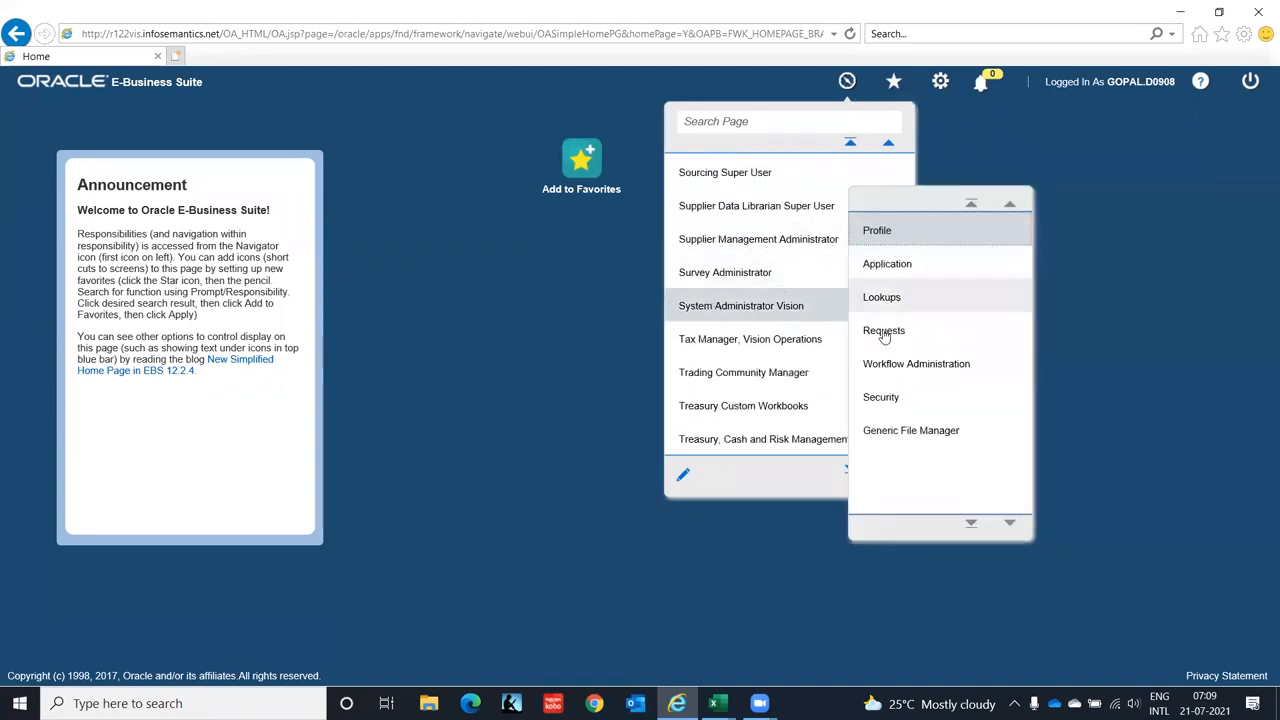
click(877, 402)
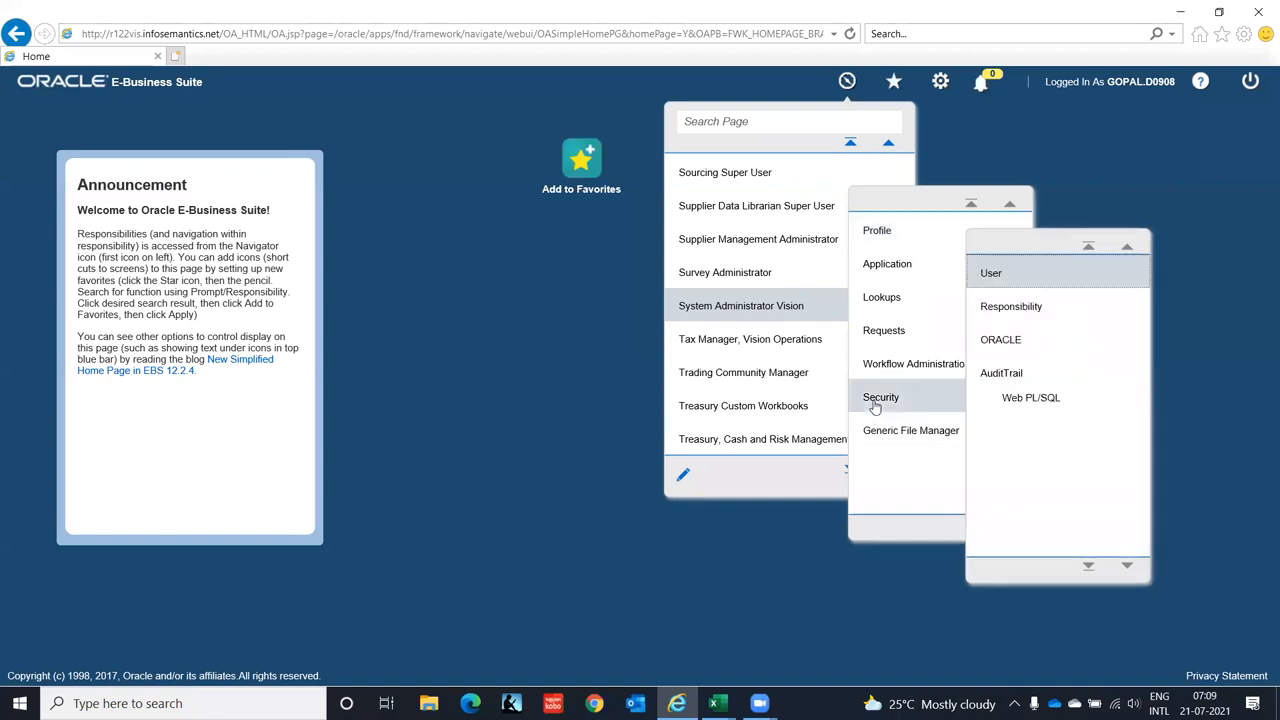
click(1004, 308)
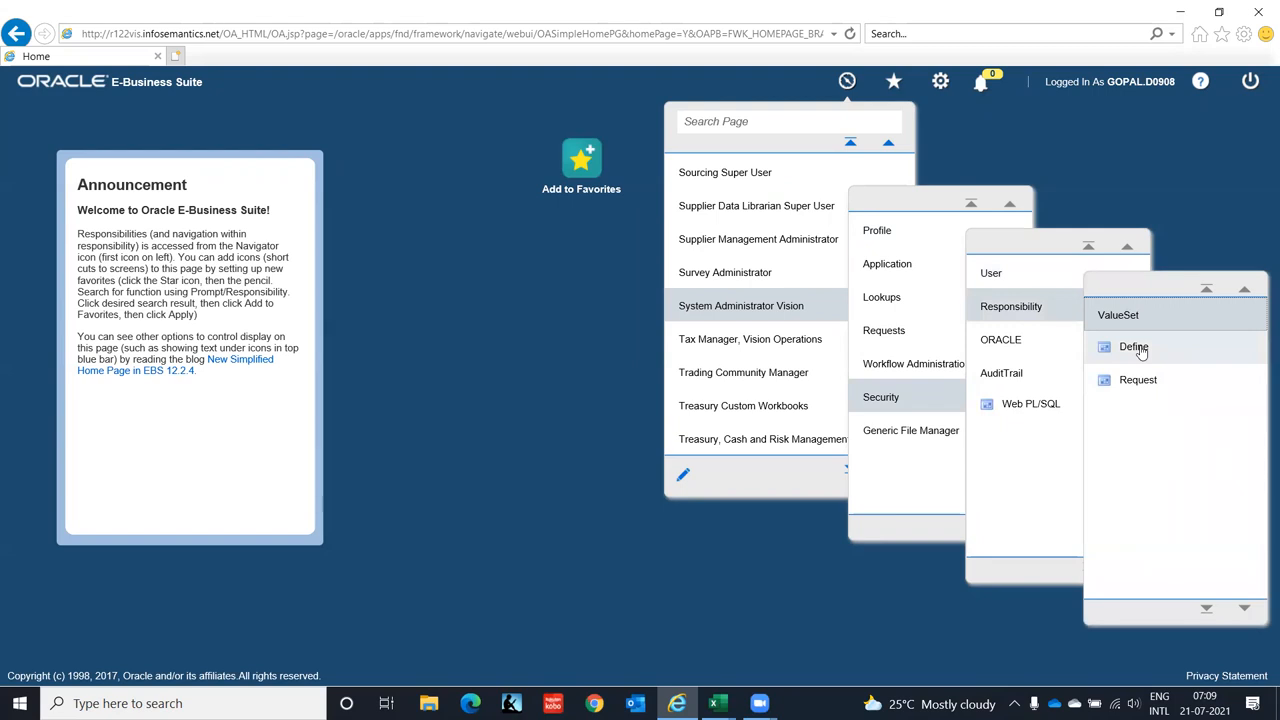
click(1140, 349)
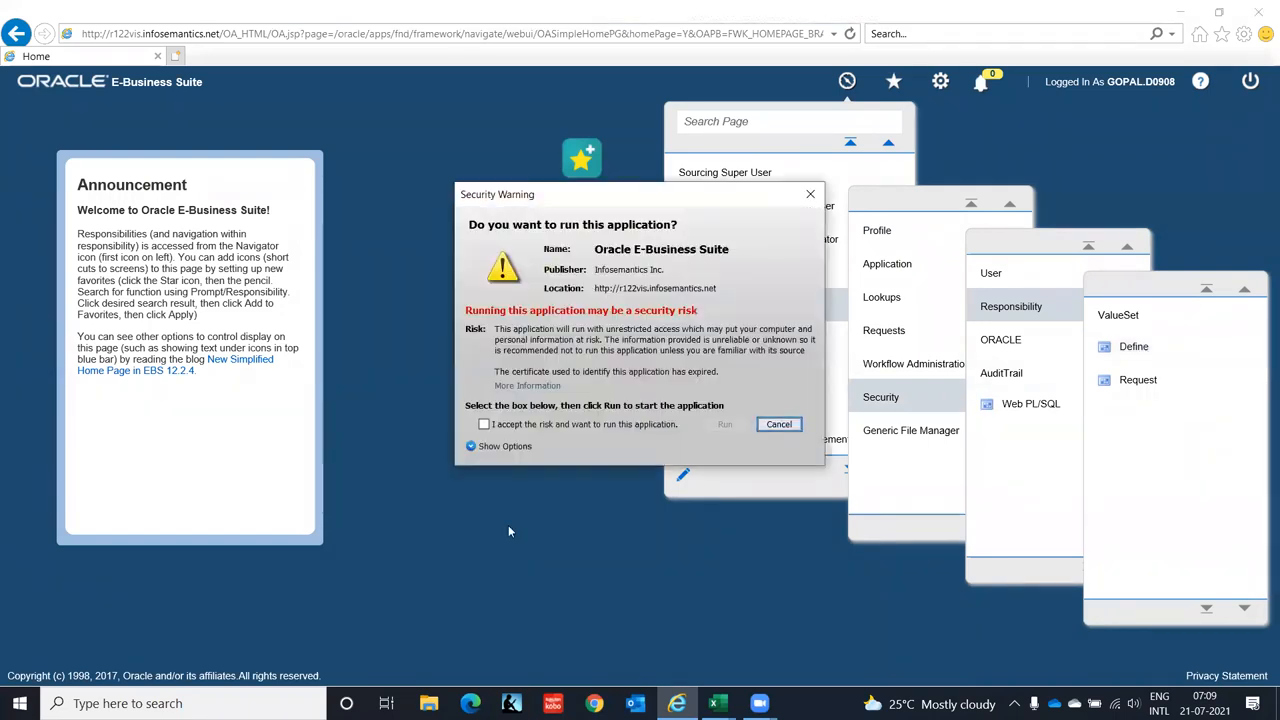
- Accept the security risk warning and run the Oracle application
click(516, 424)
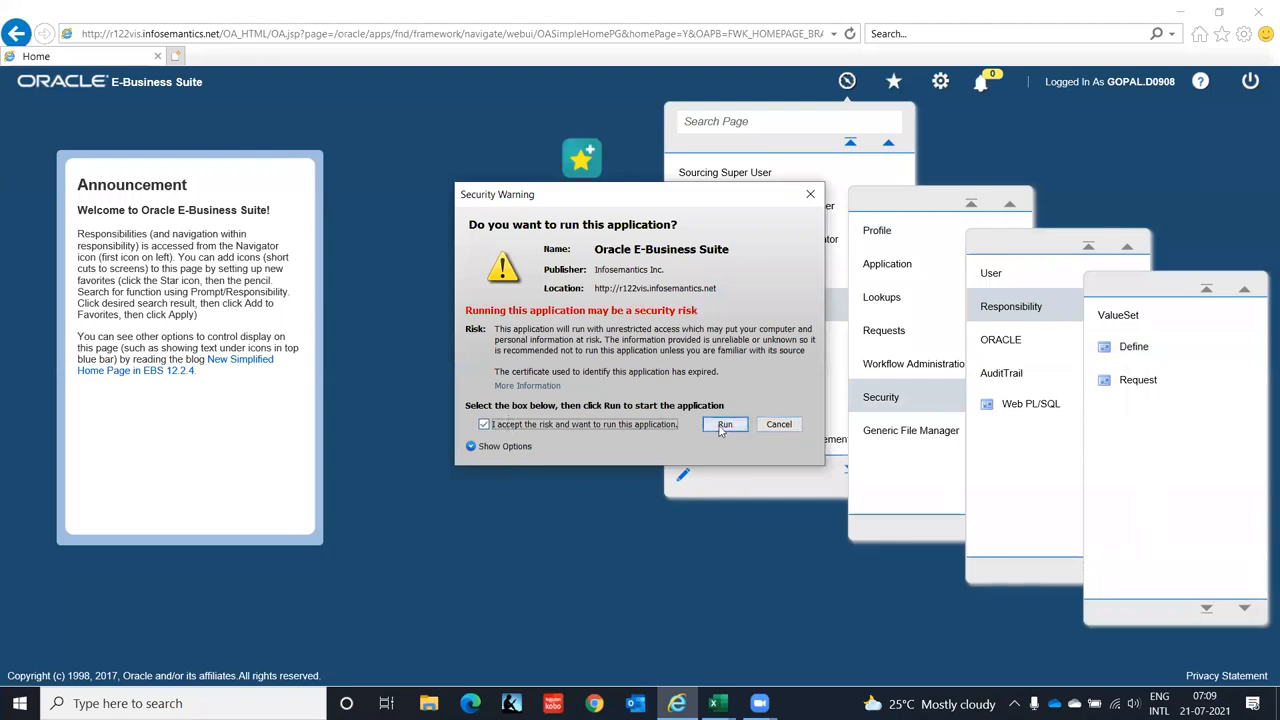
click(725, 426)
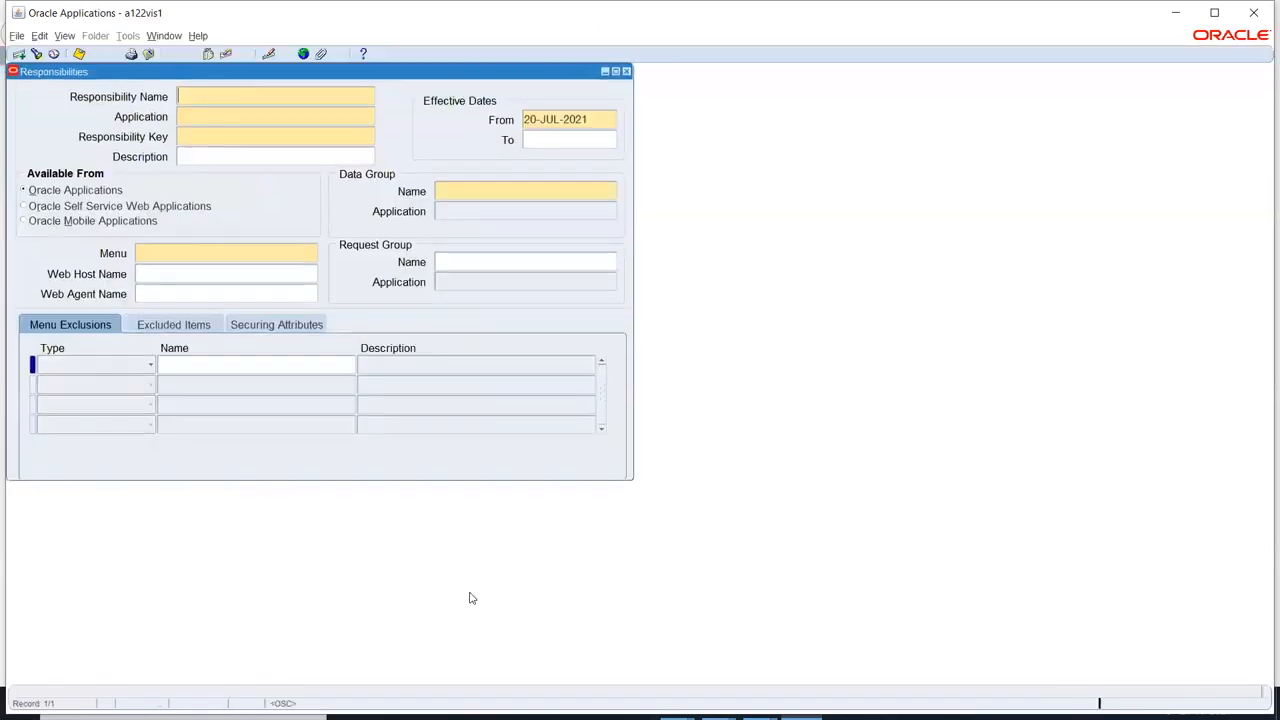
- In the maximized form, enter AP Super User IT India, Payables, AP_SUPERUSER_IT_INDIA and 01-JAN-2000
click(1214, 12)
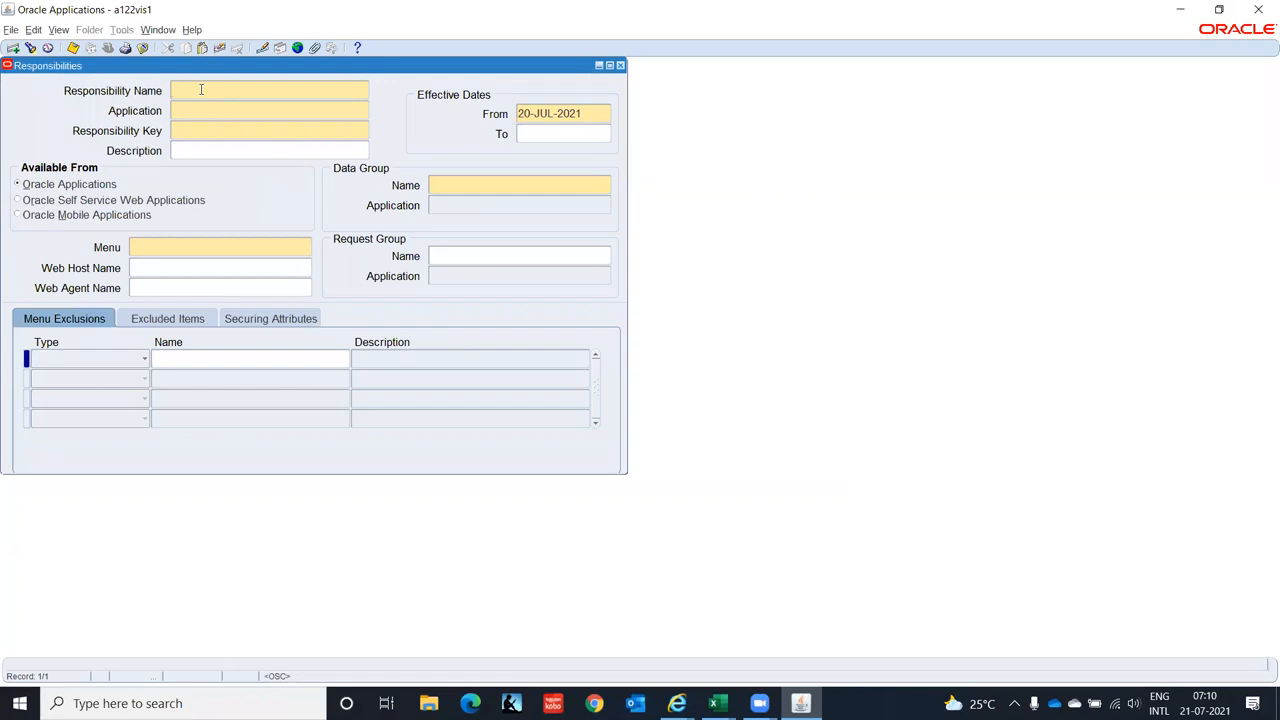
text(AP Super User IT India)
key(Tab)
text(Payables)
key(Tab)
text(AP_SUPERUSER_IT_INDIA)
key(Tab)
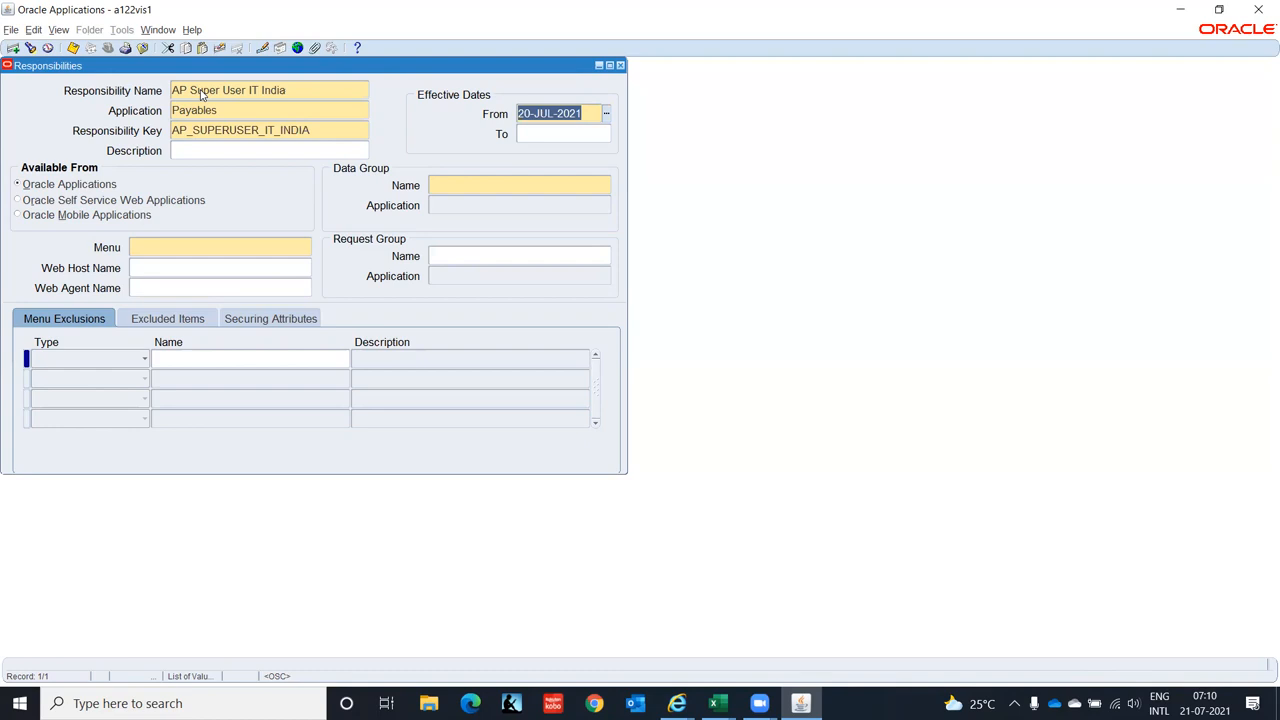
text(01)
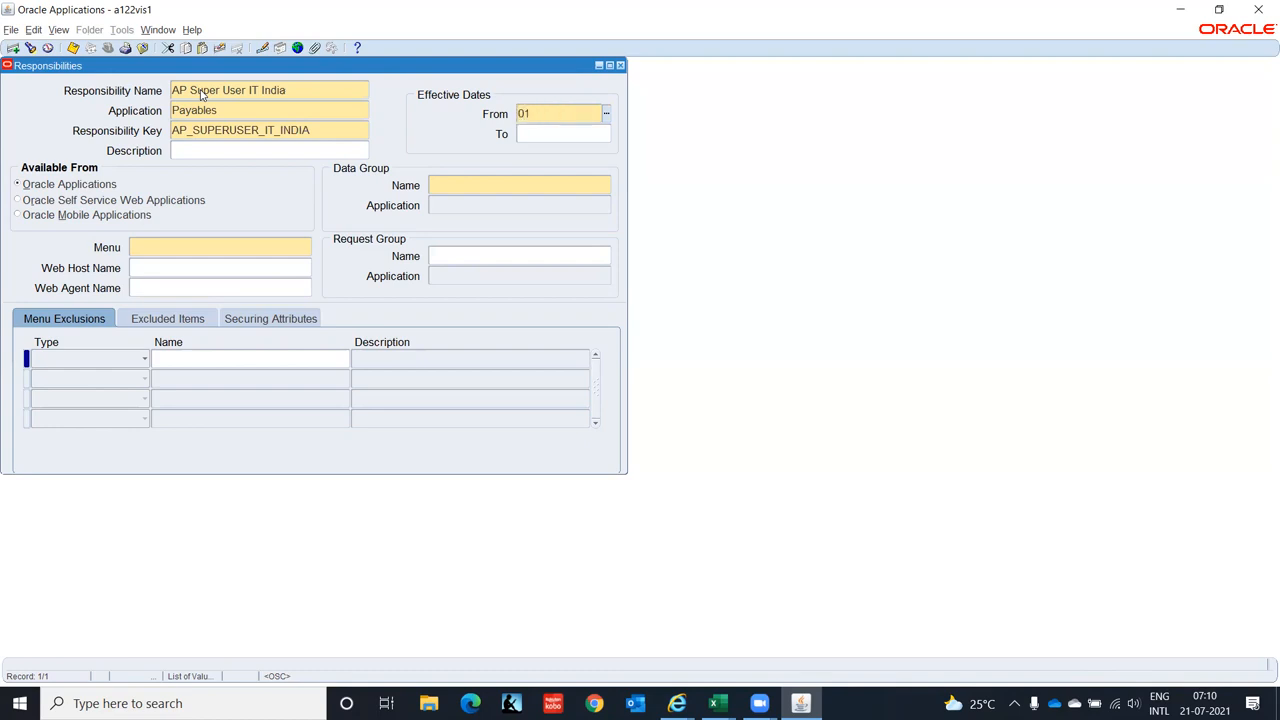
text(-JAN-2000)
key(Tab)
key(Tab)
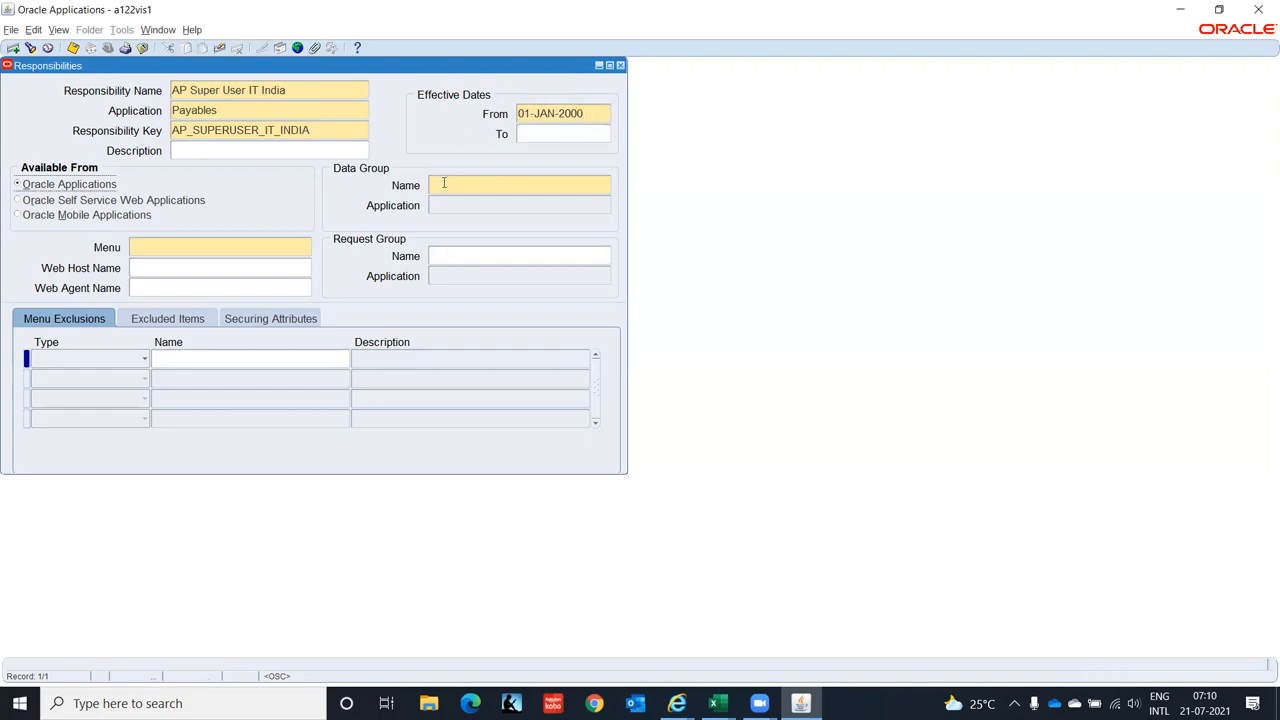
- Pick data group Standard with application Payables, checking the Oracle 09112020 reference workbook
click(443, 184)
text(All Re)
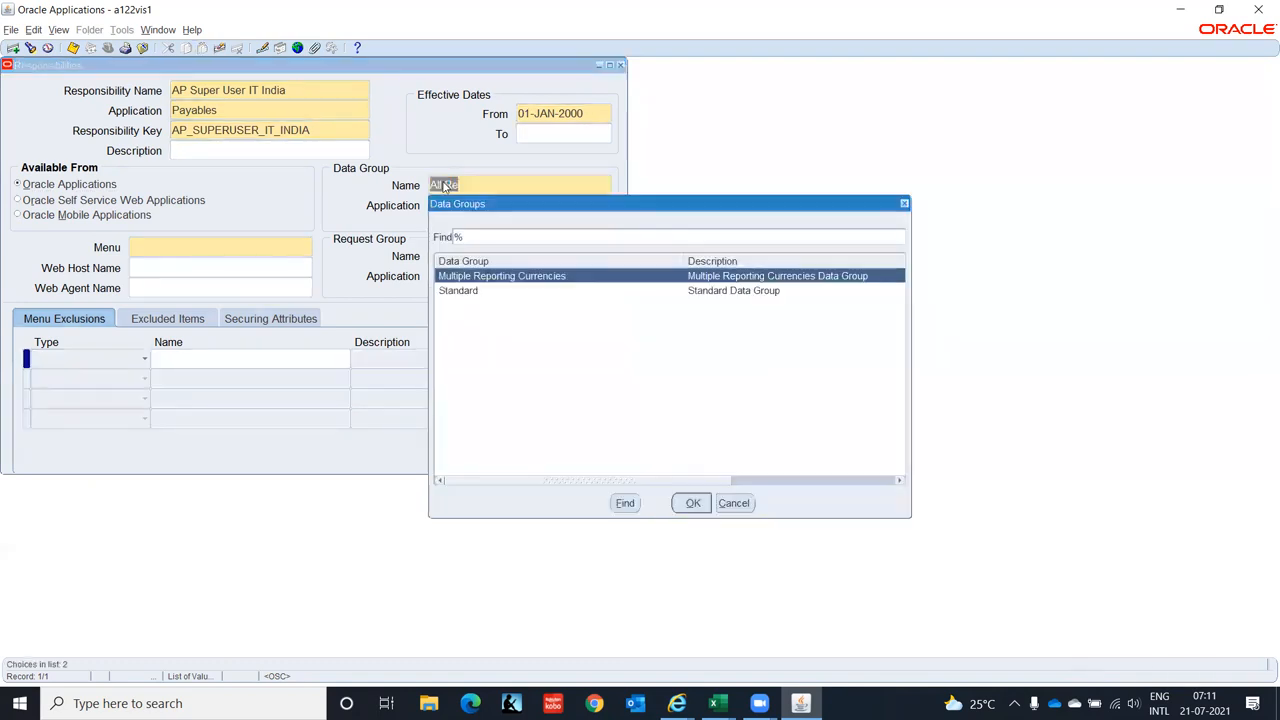
key(Down)
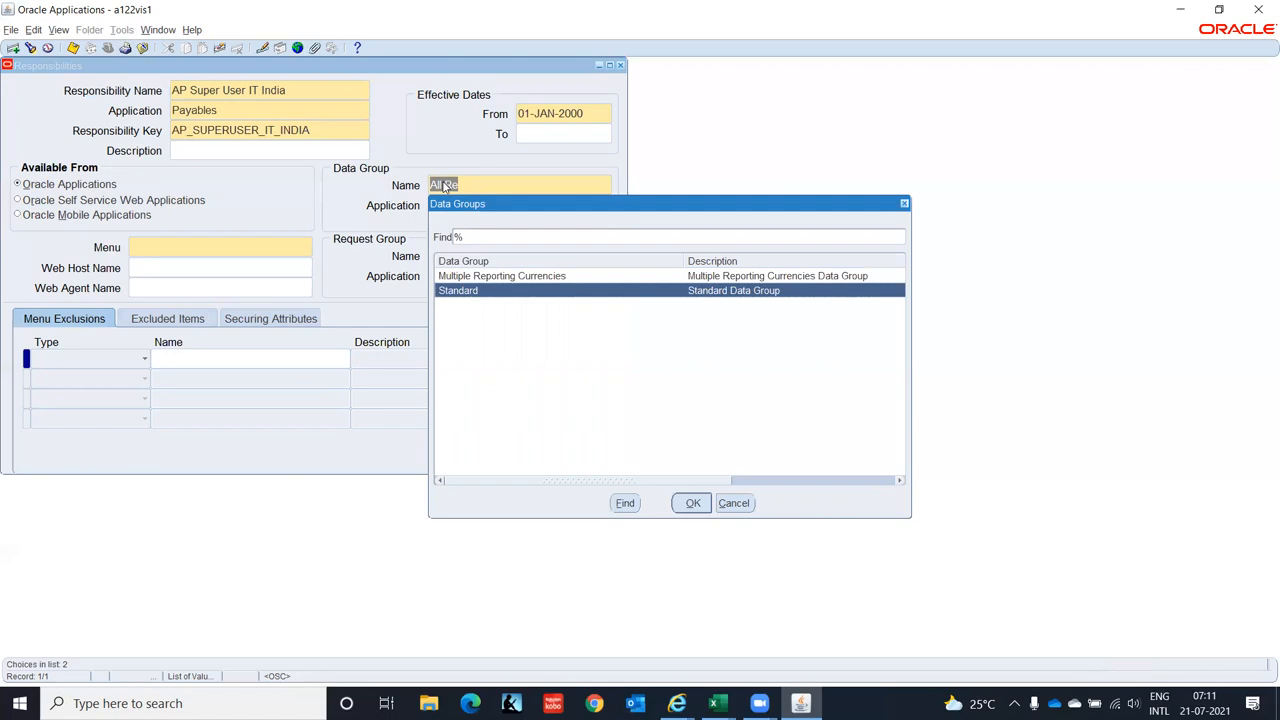
key(Return)
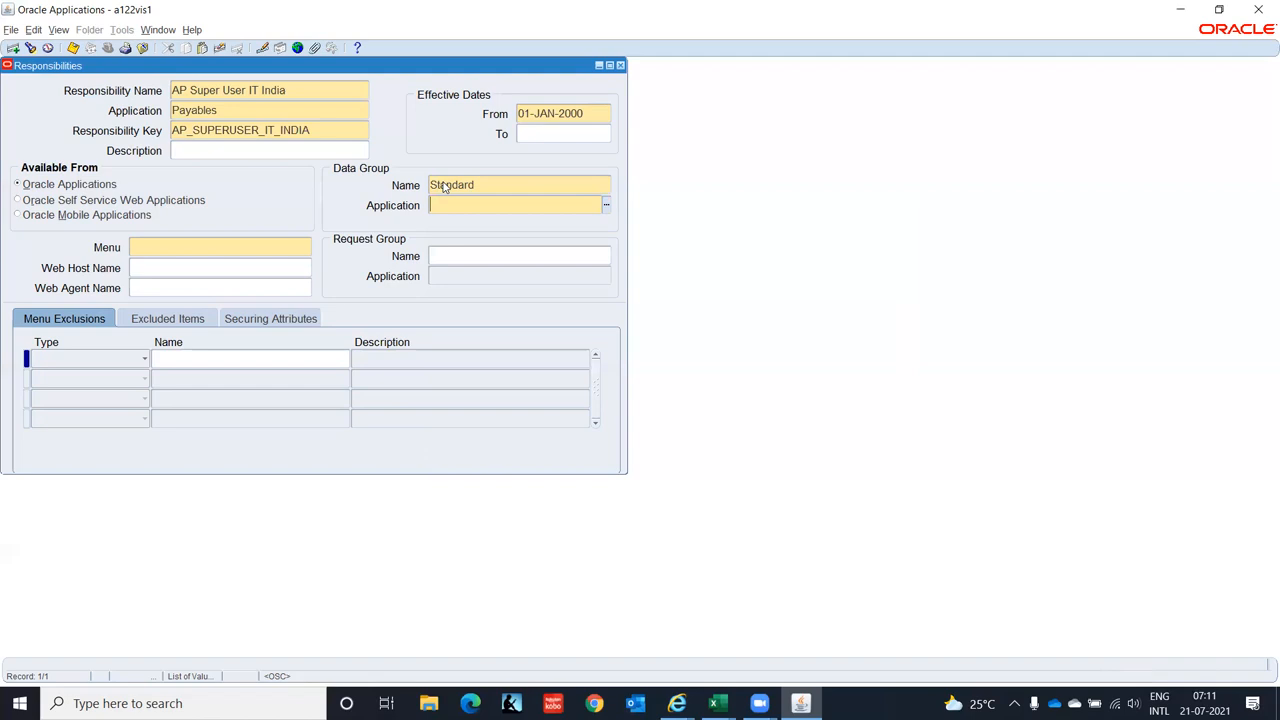
text(Pay)
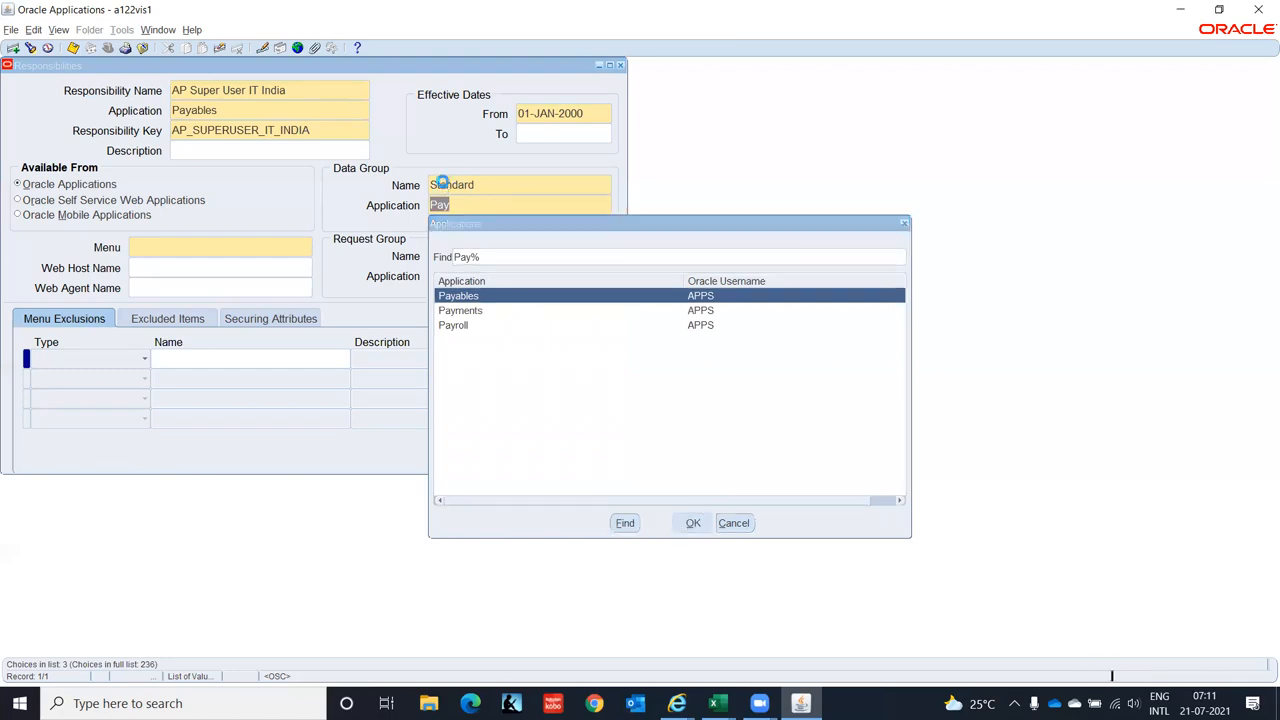
key(Return)
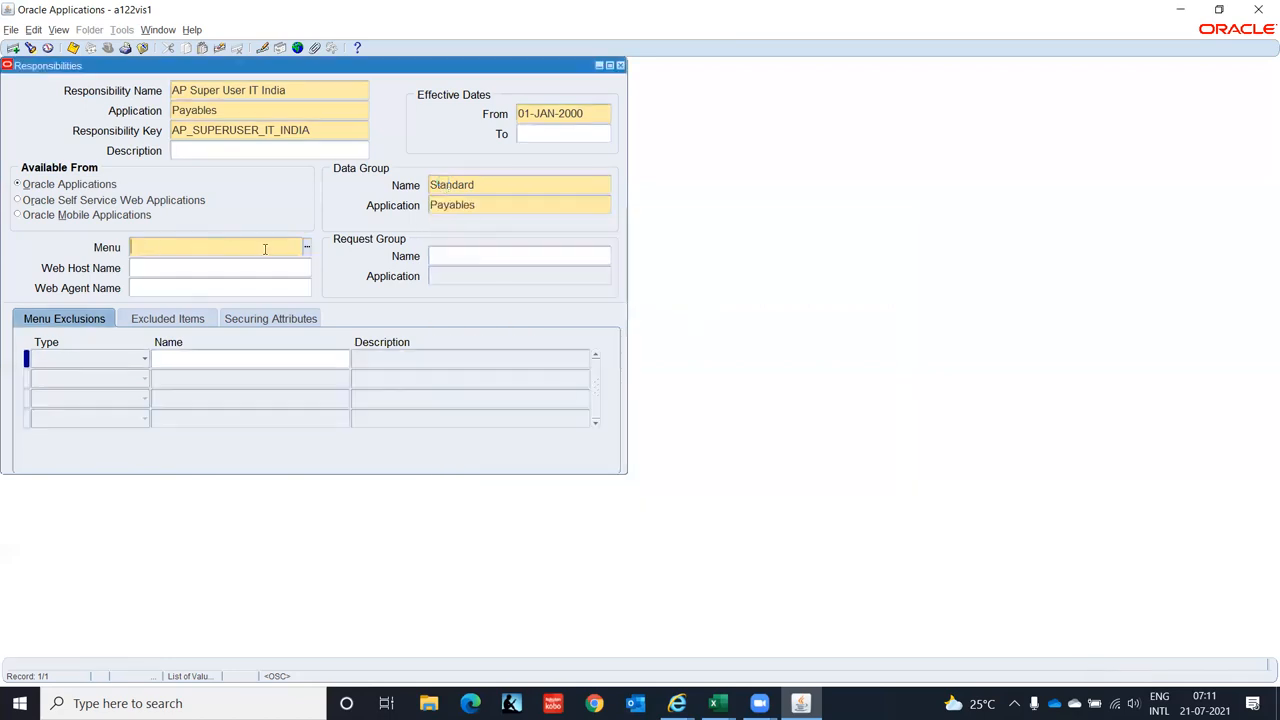
click(715, 703)
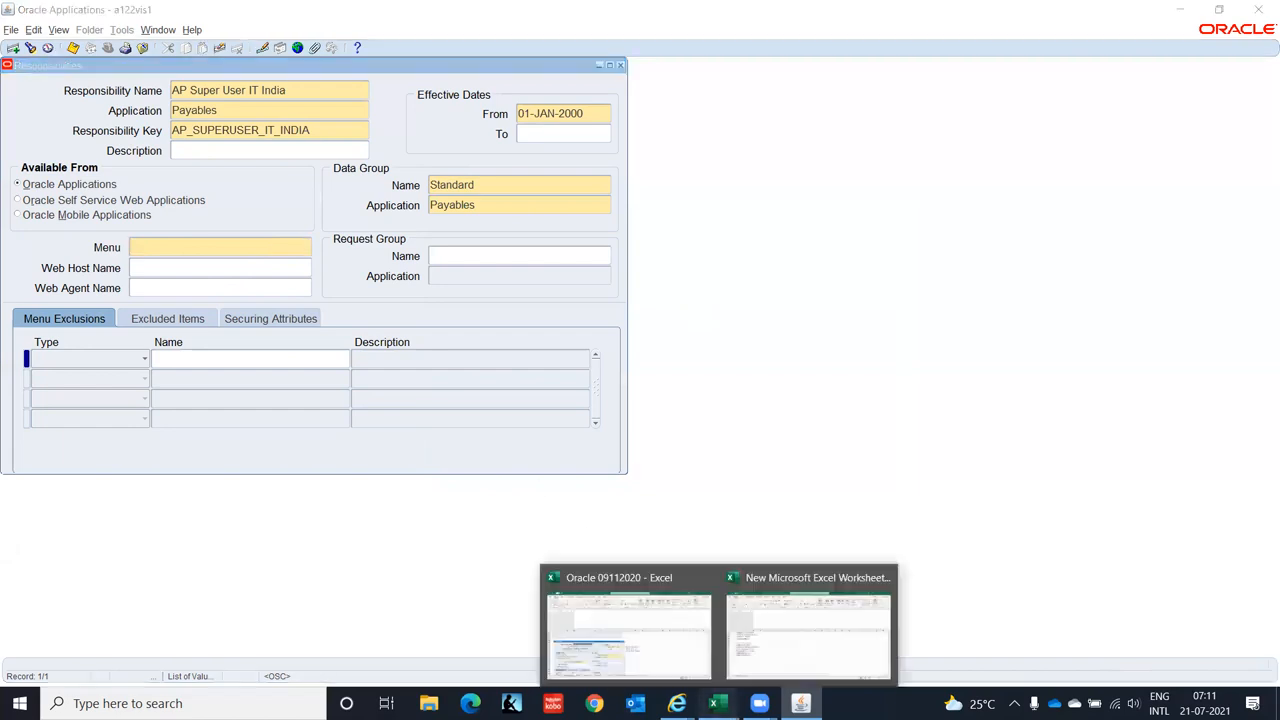
click(607, 638)
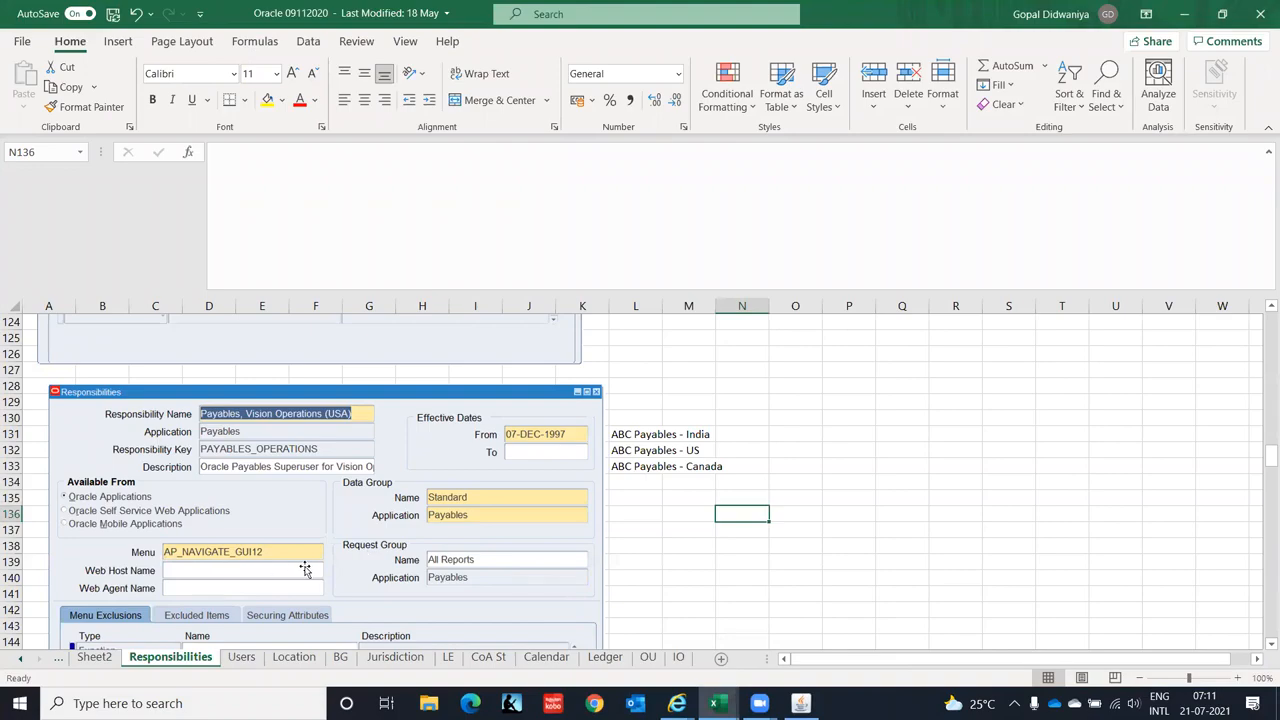
key(alt+Tab)
- Select AP_NAVIGATE_GUI12 as the responsibility's menu
text(AP_NAVI)
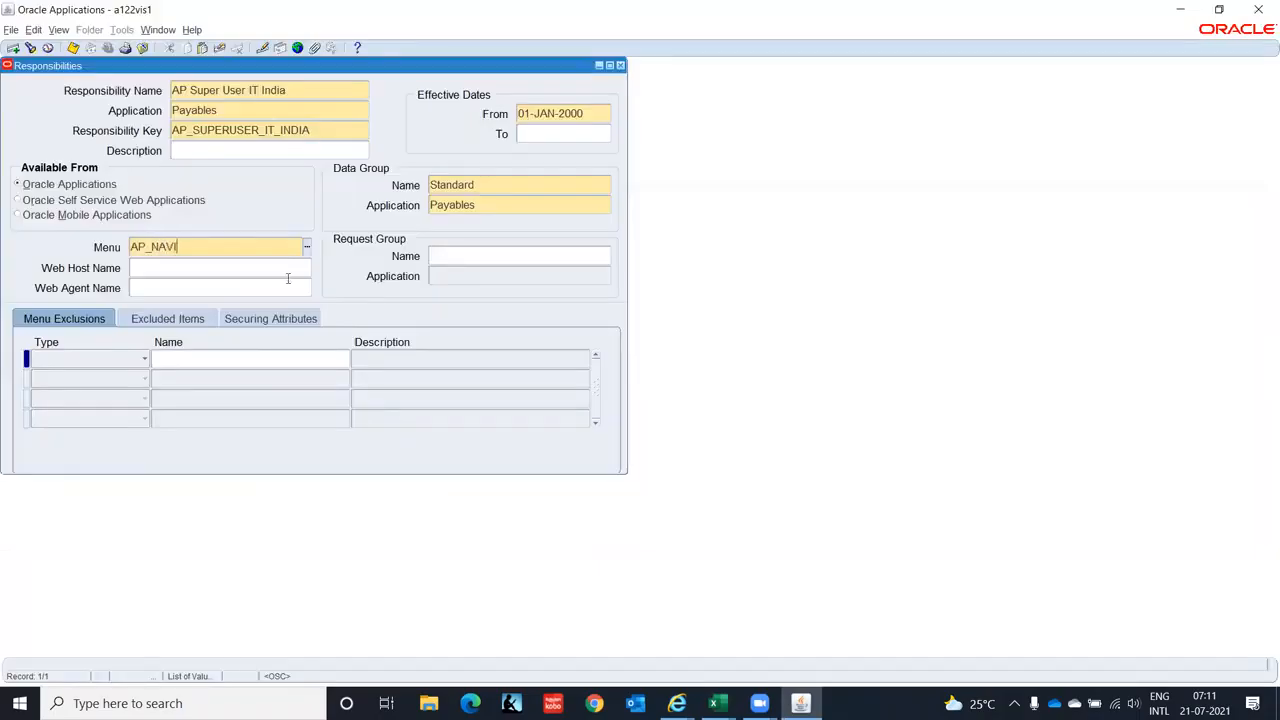
key(Tab)
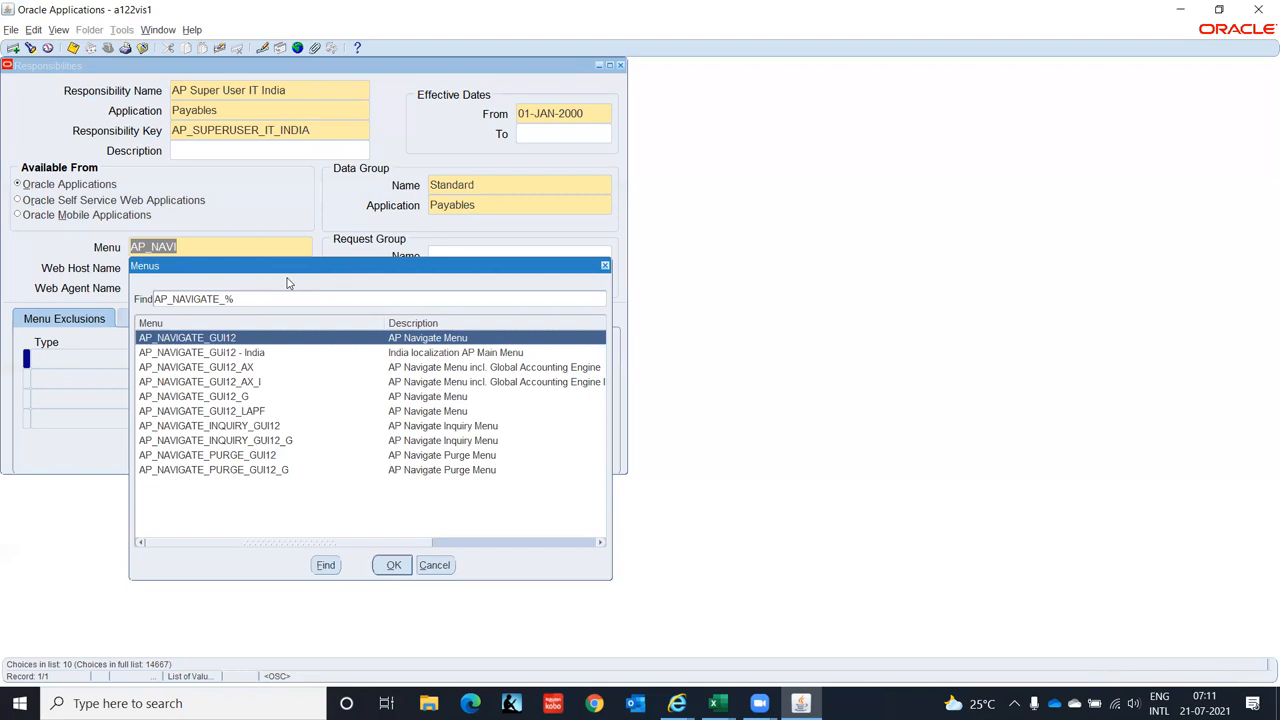
key(Return)
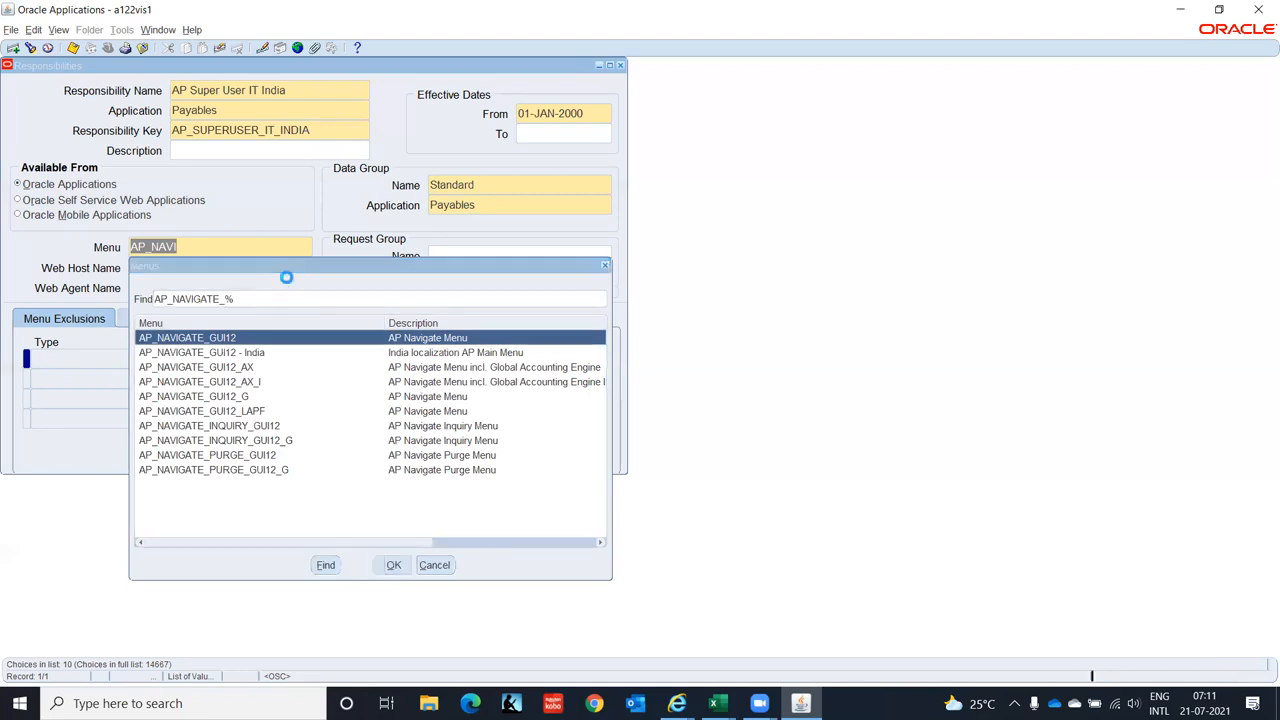
- Set the request group to All Reports for Payables and close the saved Responsibilities form
click(476, 253)
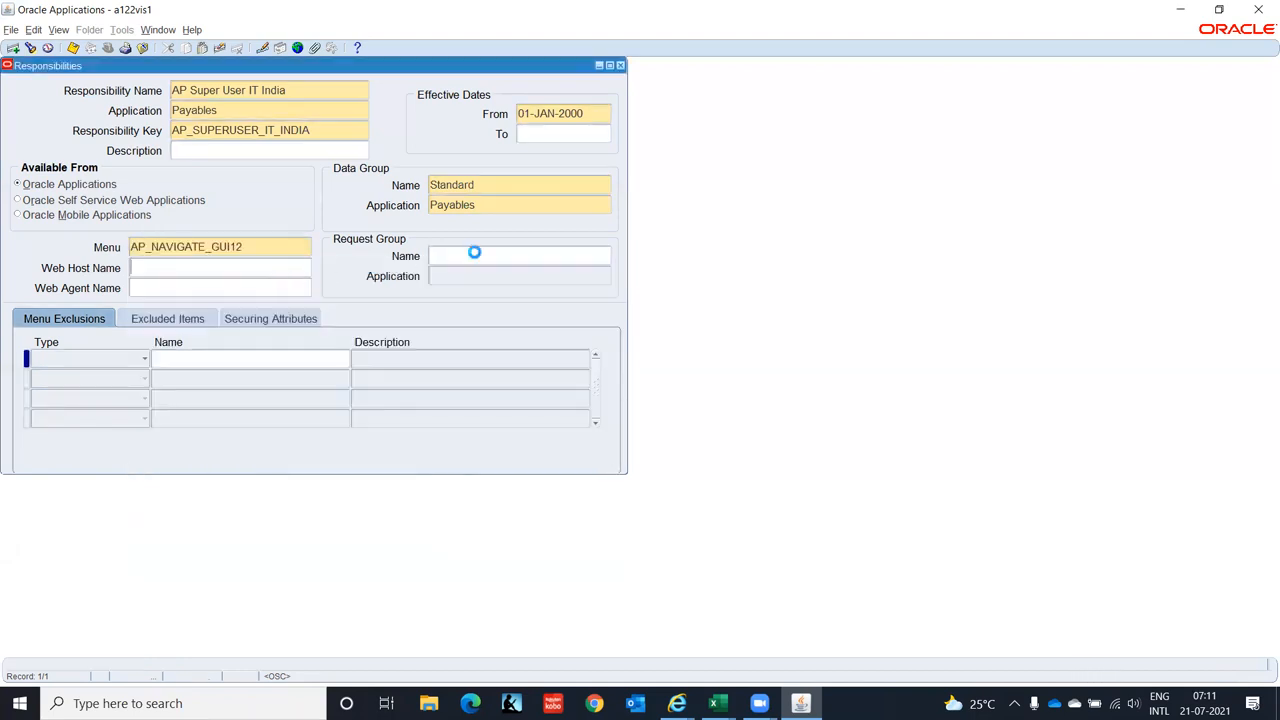
text(All)
key(alt+Tab)
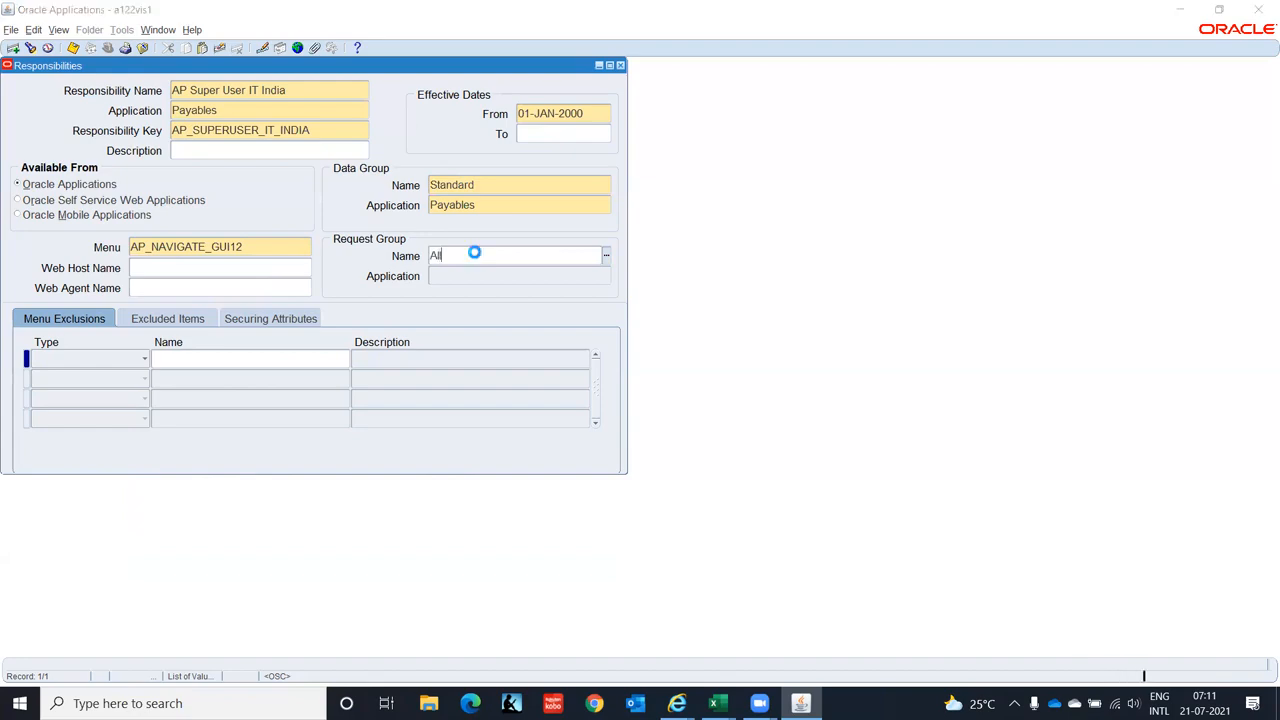
key(alt+Tab)
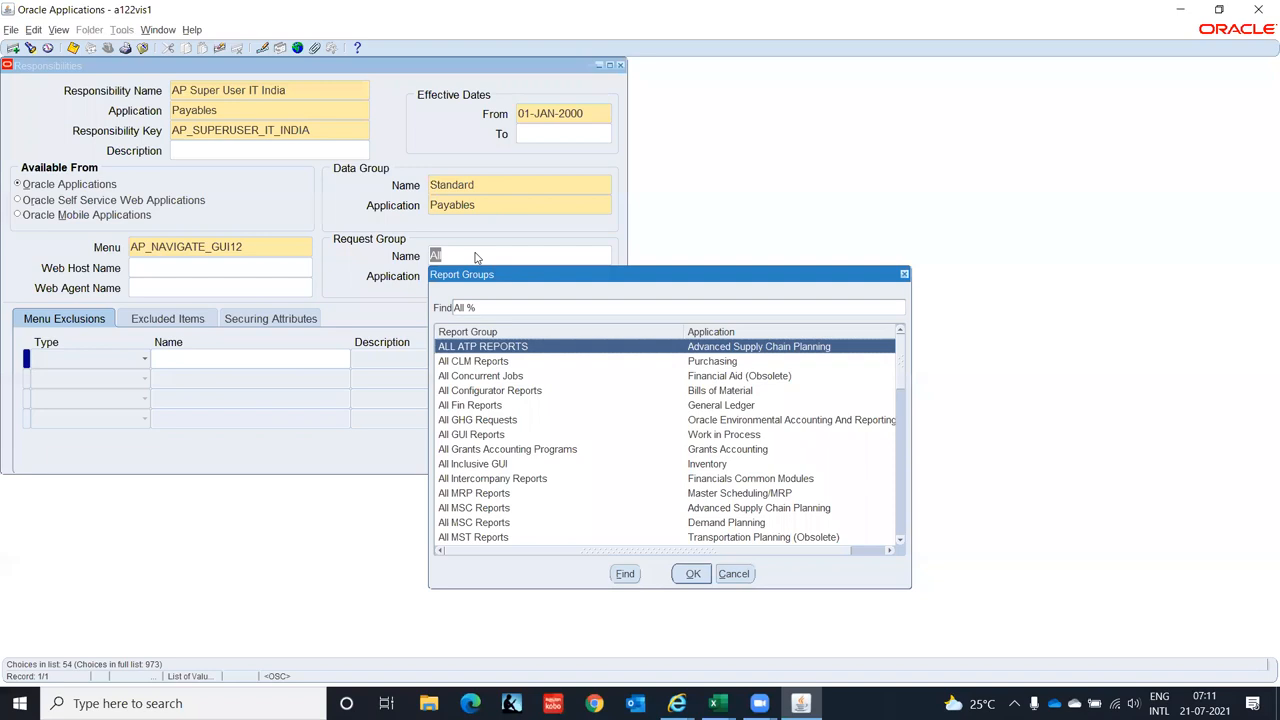
text(reports)
key(Return)
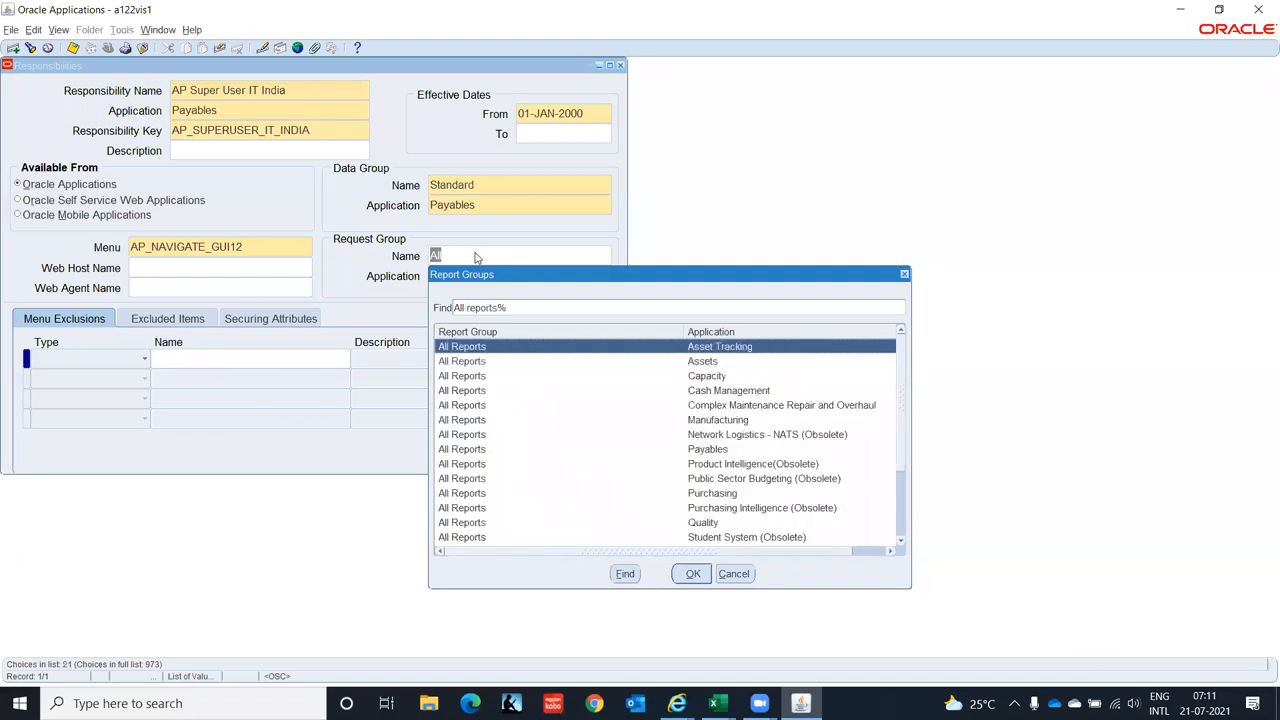
key(Down)
key(Down)
key(Down)
key(Down)
key(Down)
key(Down)
key(Down)
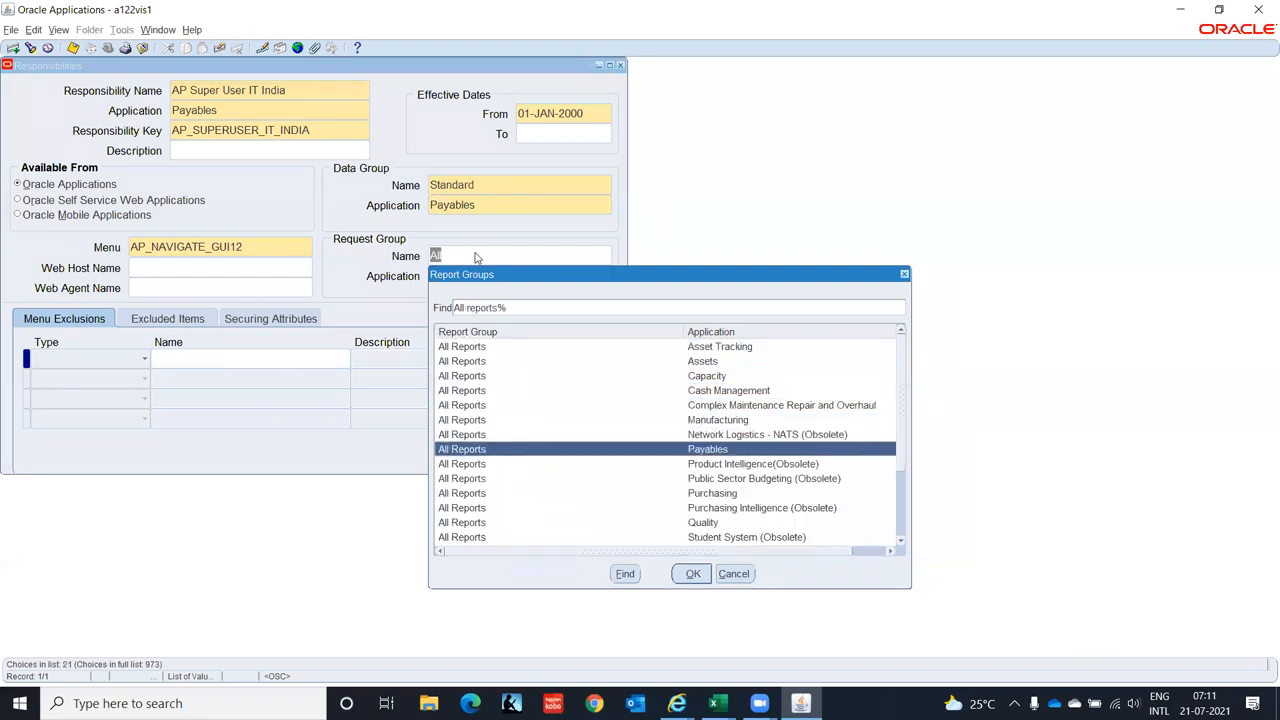
key(Return)
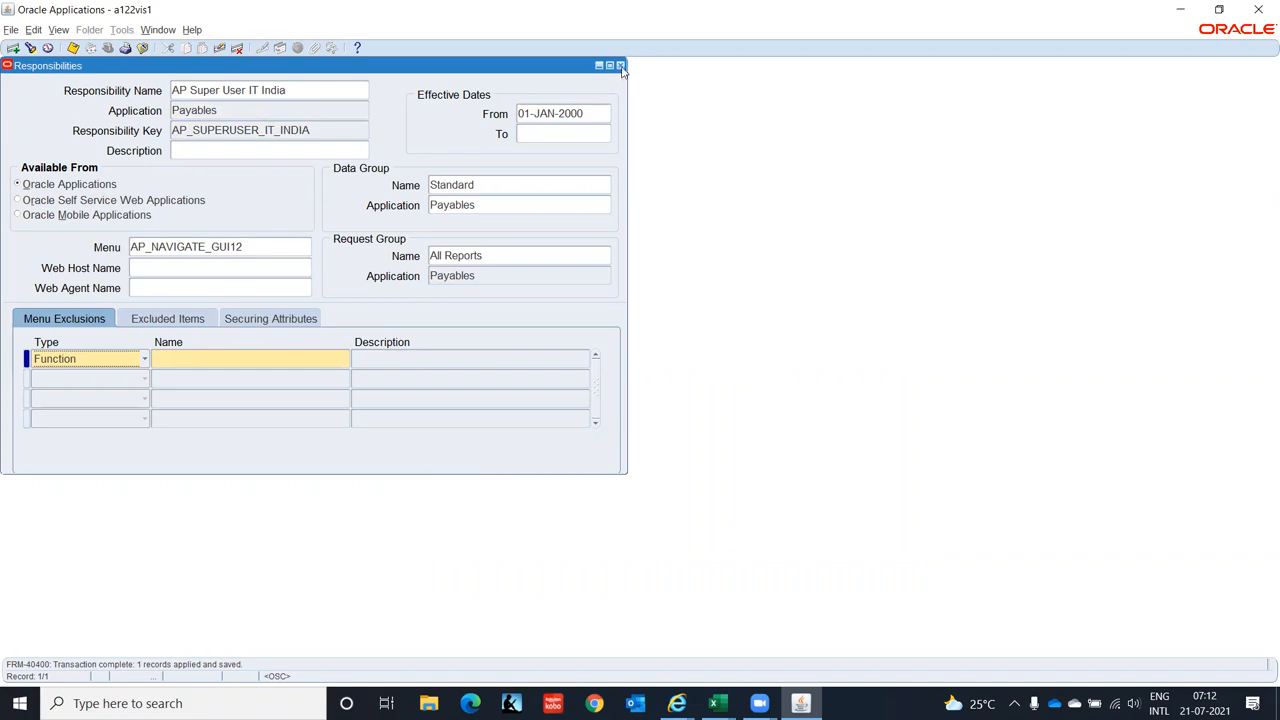
click(353, 94)
key(ctrl+c)
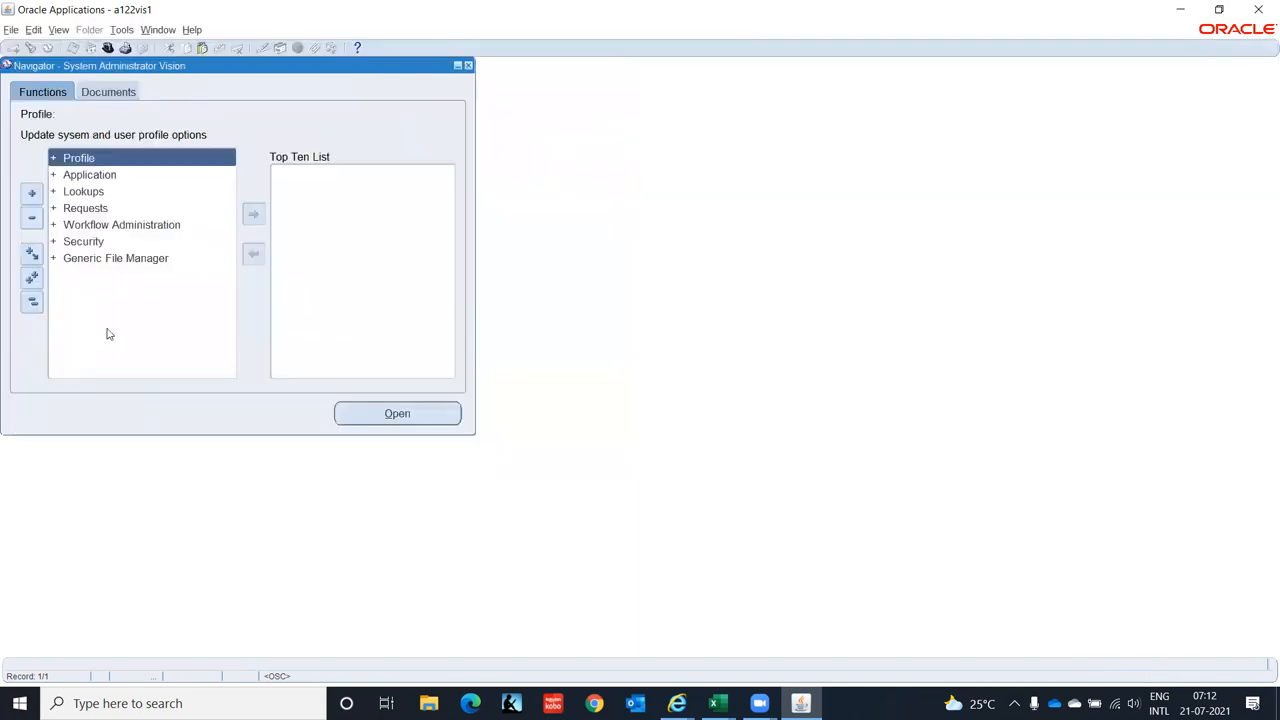
- Open Security > User > Define and query the user's own account
click(83, 247)
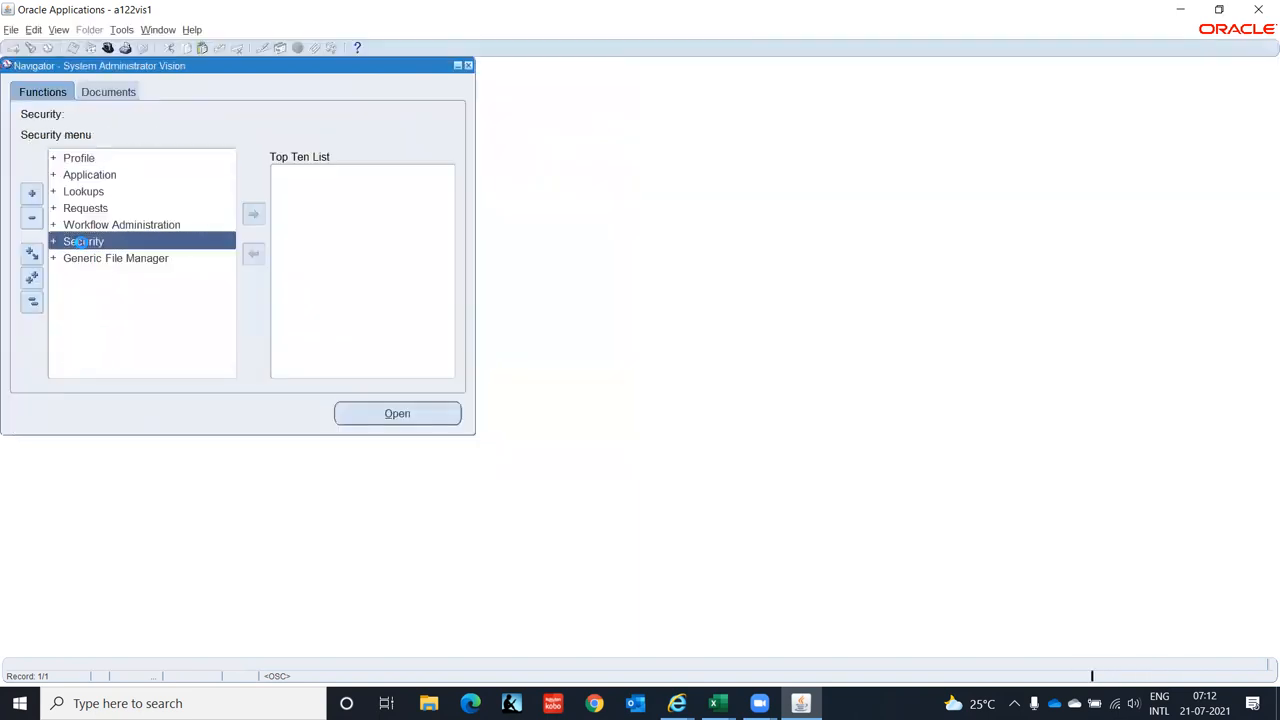
double_click(80, 242)
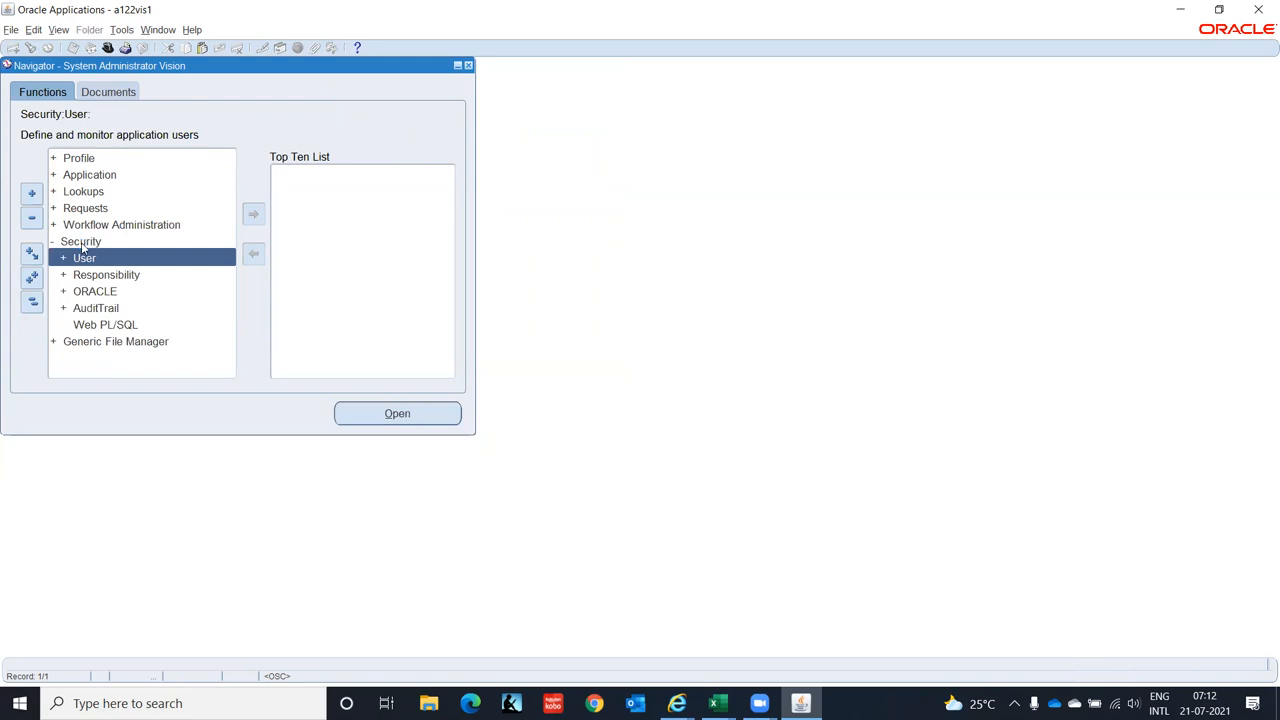
double_click(83, 252)
key(Return)
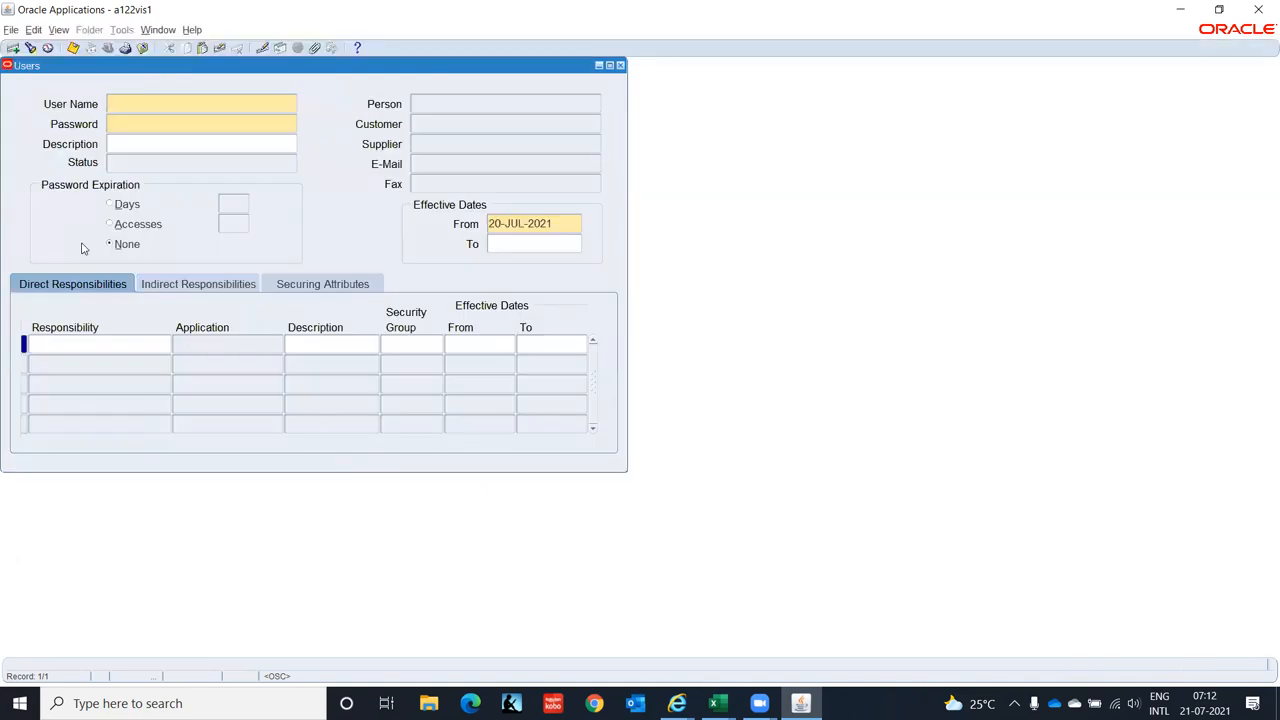
key(F11)
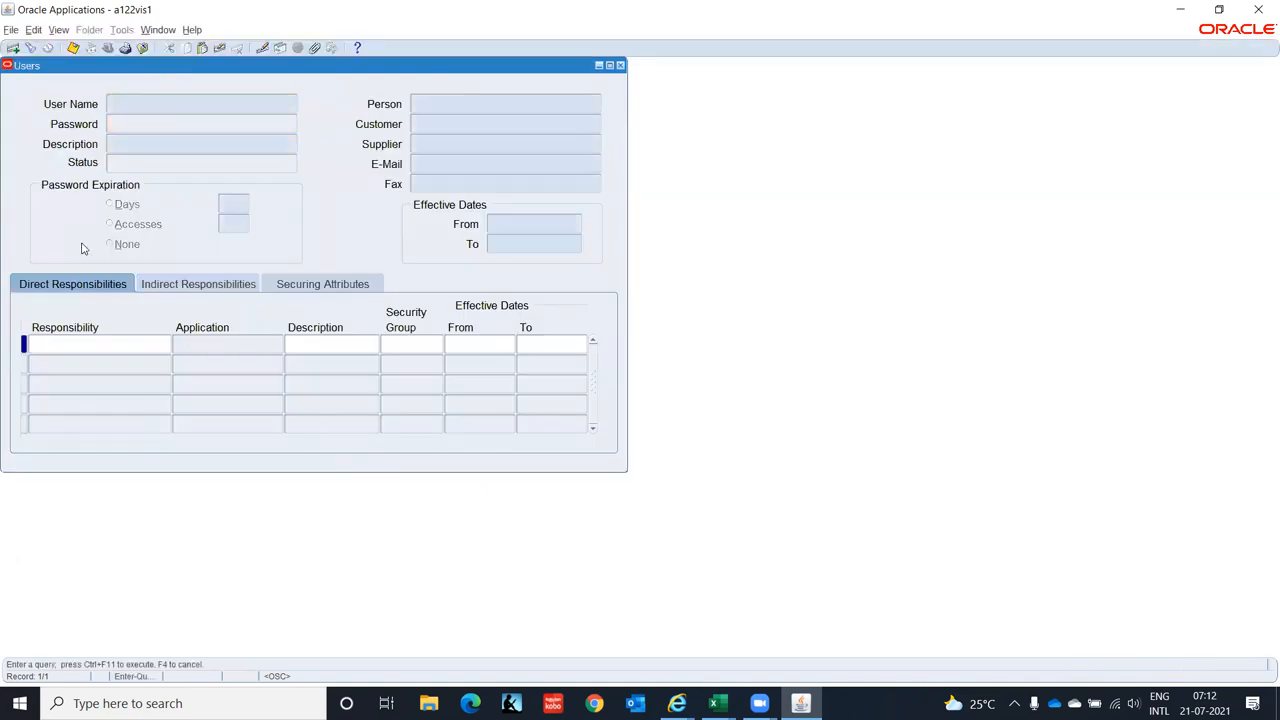
text(GOPAL.D0908)
key(ctrl+F11)
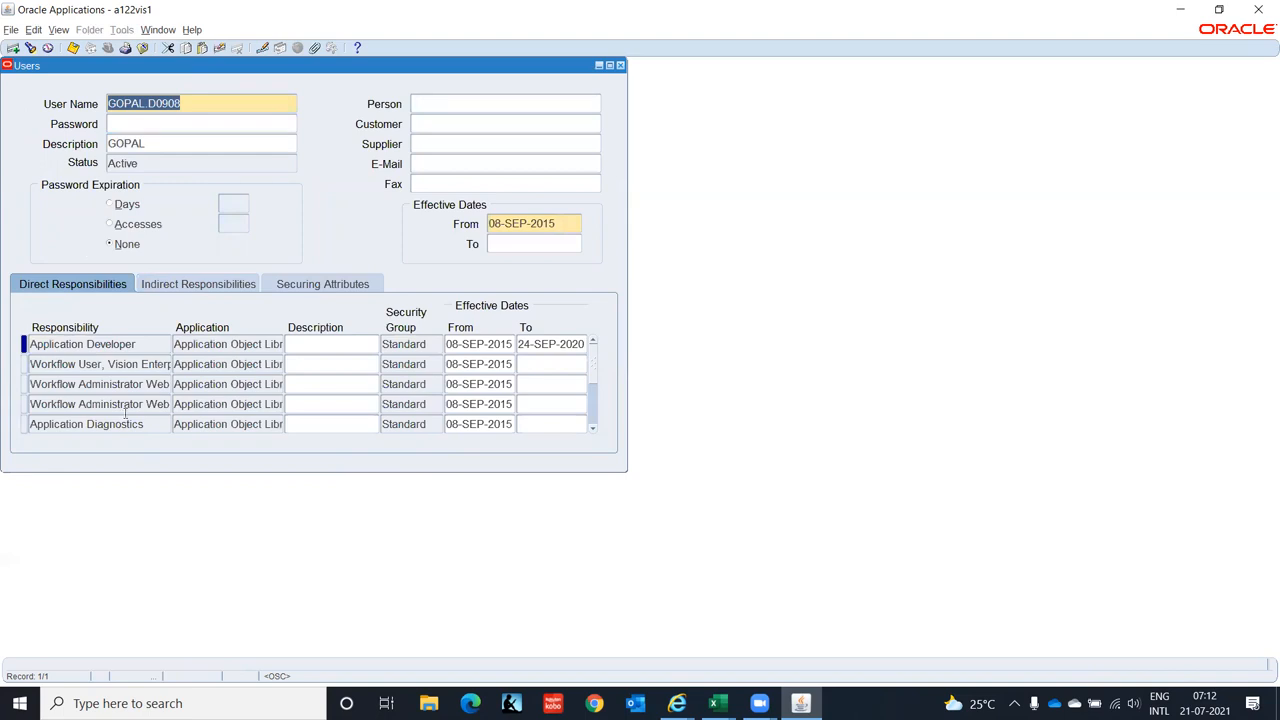
- Add a responsibility row for AP Super User IT India, save, and close the Users form
click(148, 343)
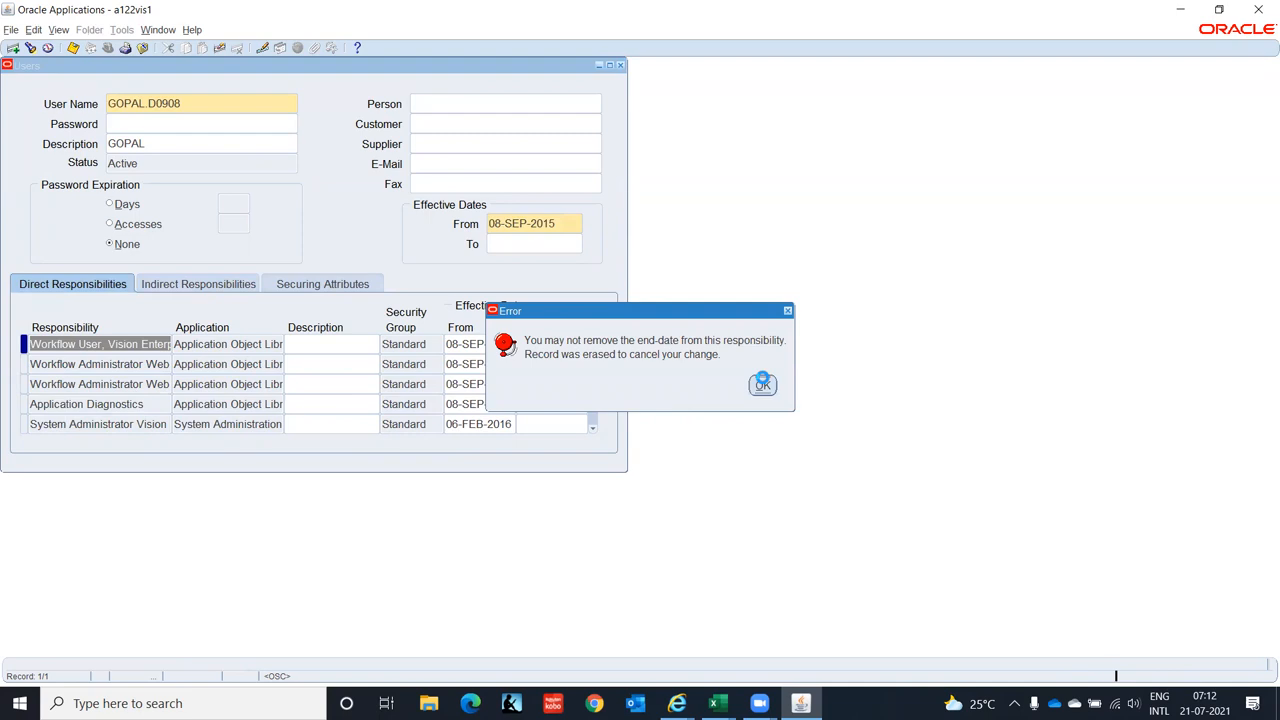
click(762, 385)
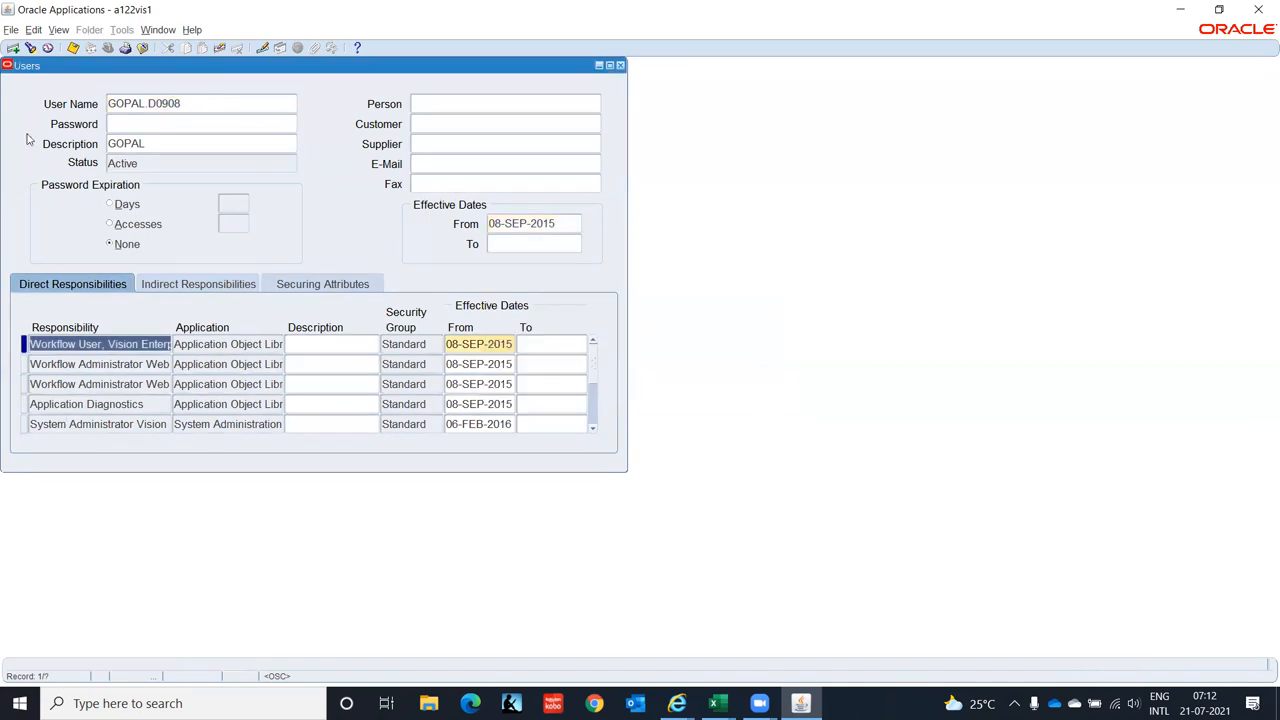
click(12, 47)
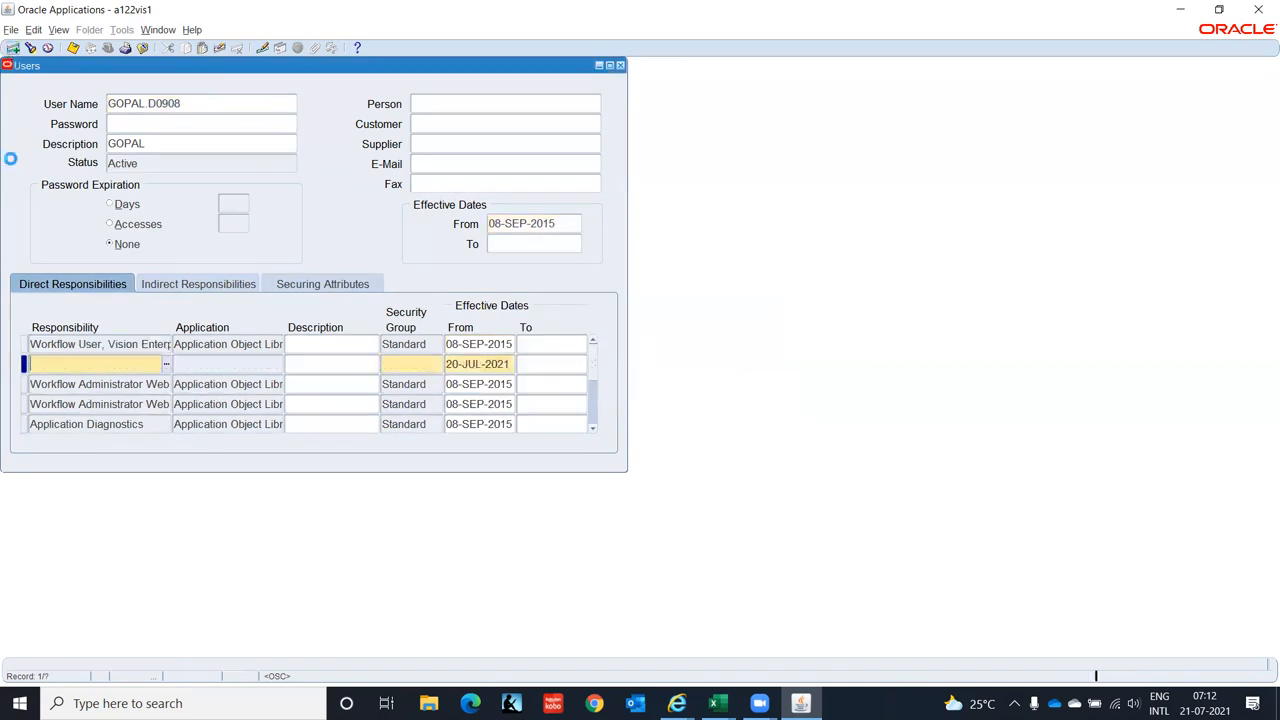
key(ctrl+v)
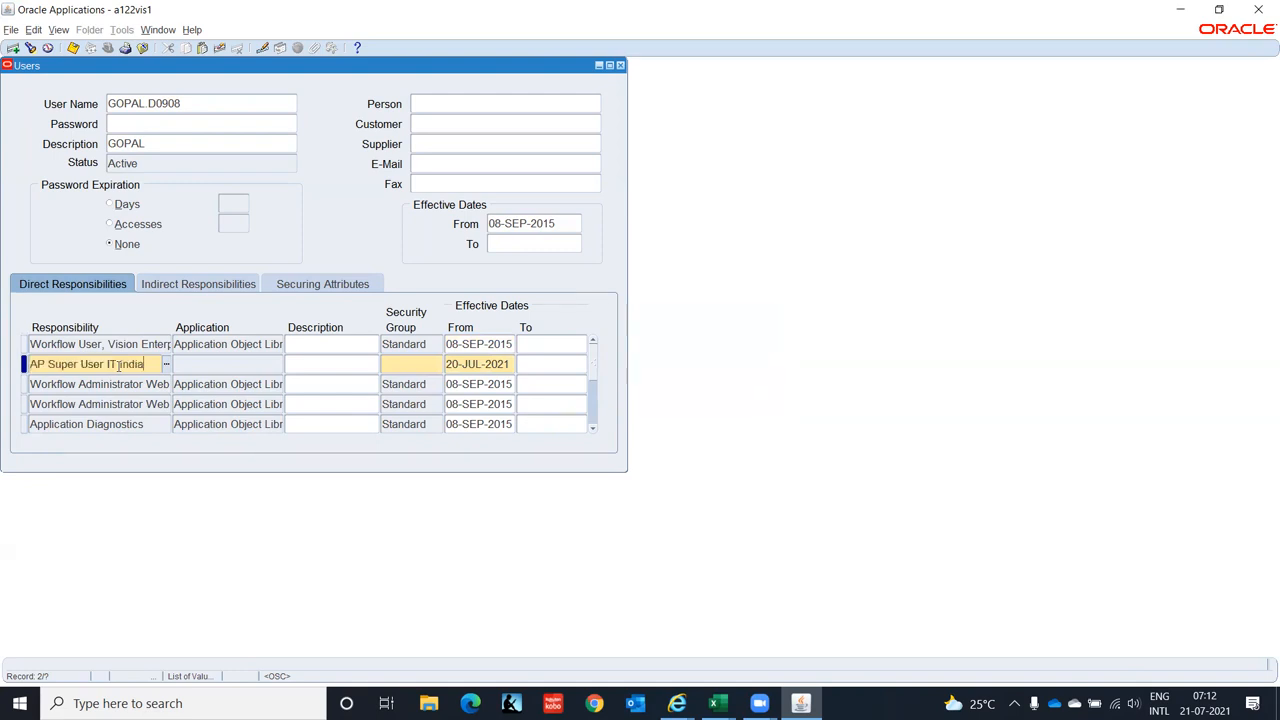
key(Tab)
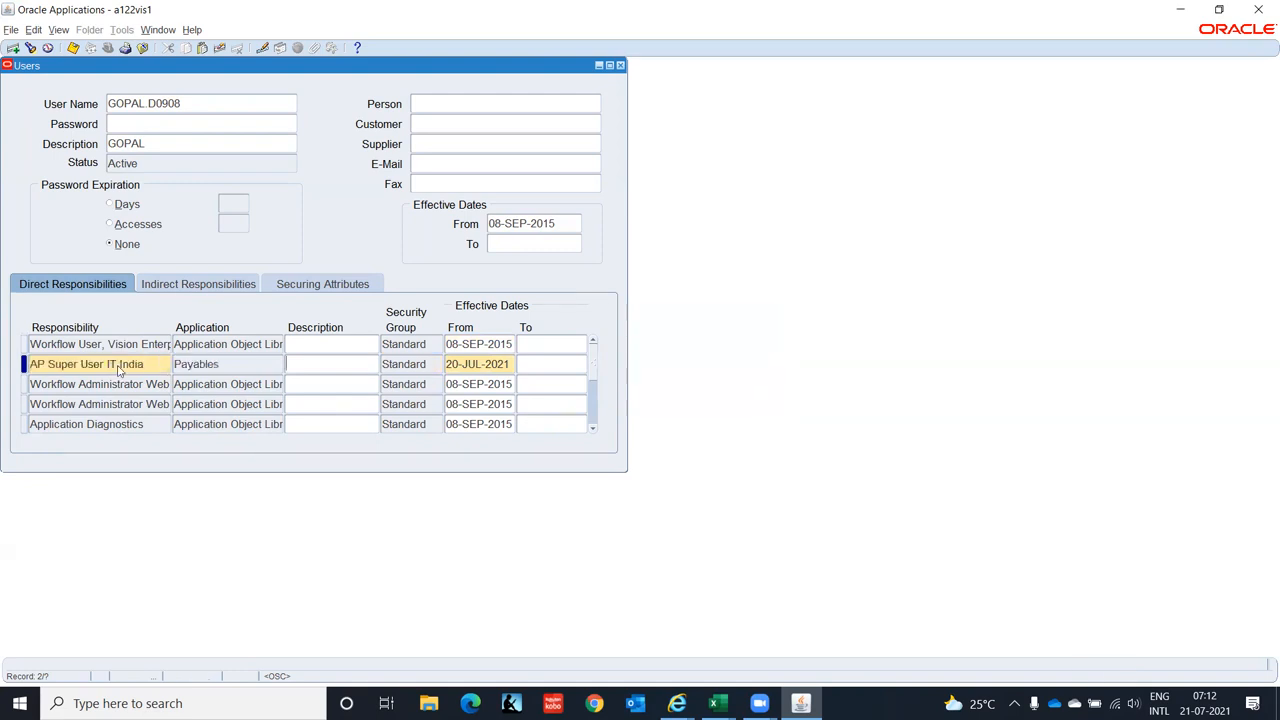
key(ctrl+s)
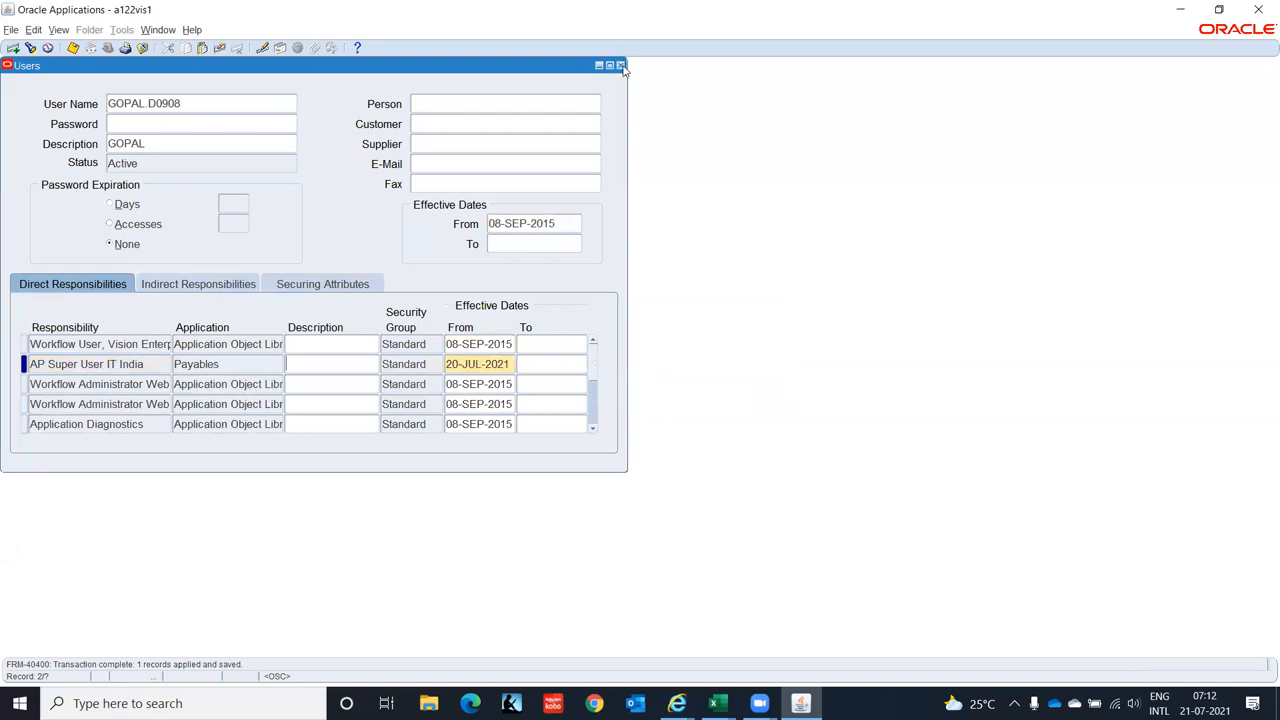
click(621, 66)
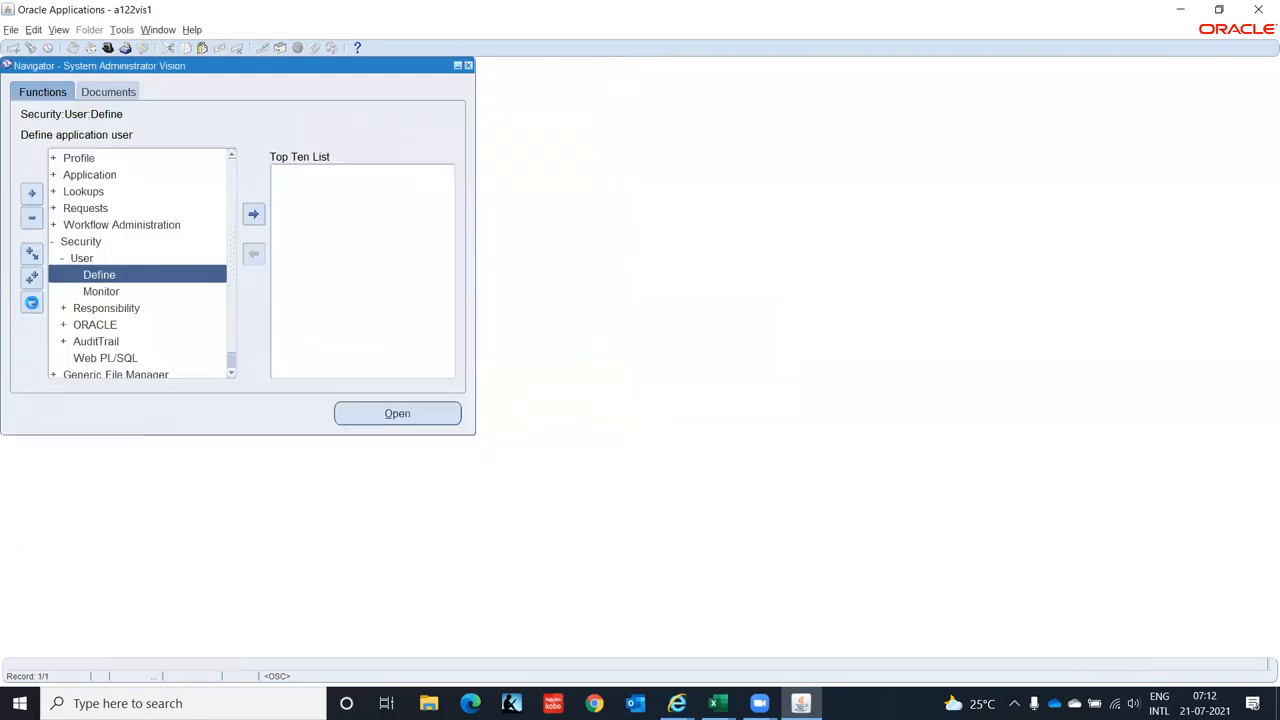
- Append ' and assign it to user' to task B70 so it reads 'Create Responsibilities and assign it to user'
click(31, 301)
key(alt+Tab)
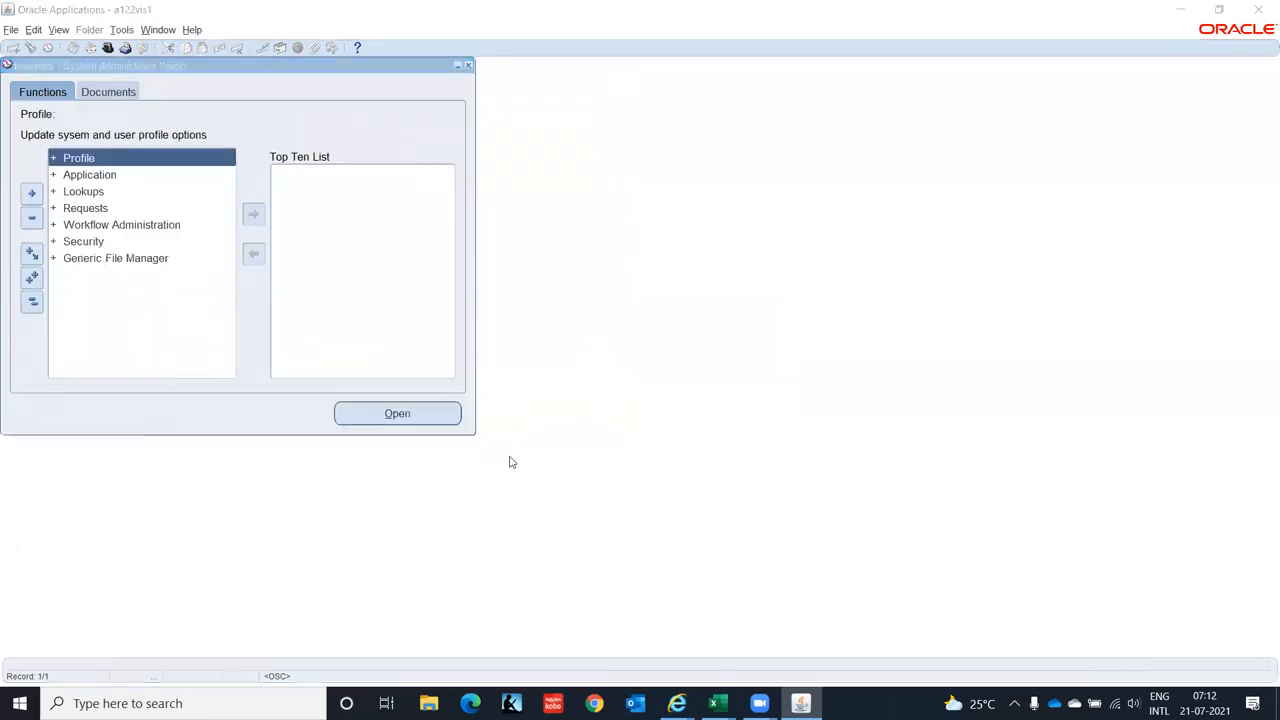
key(Tab)
key(Tab)
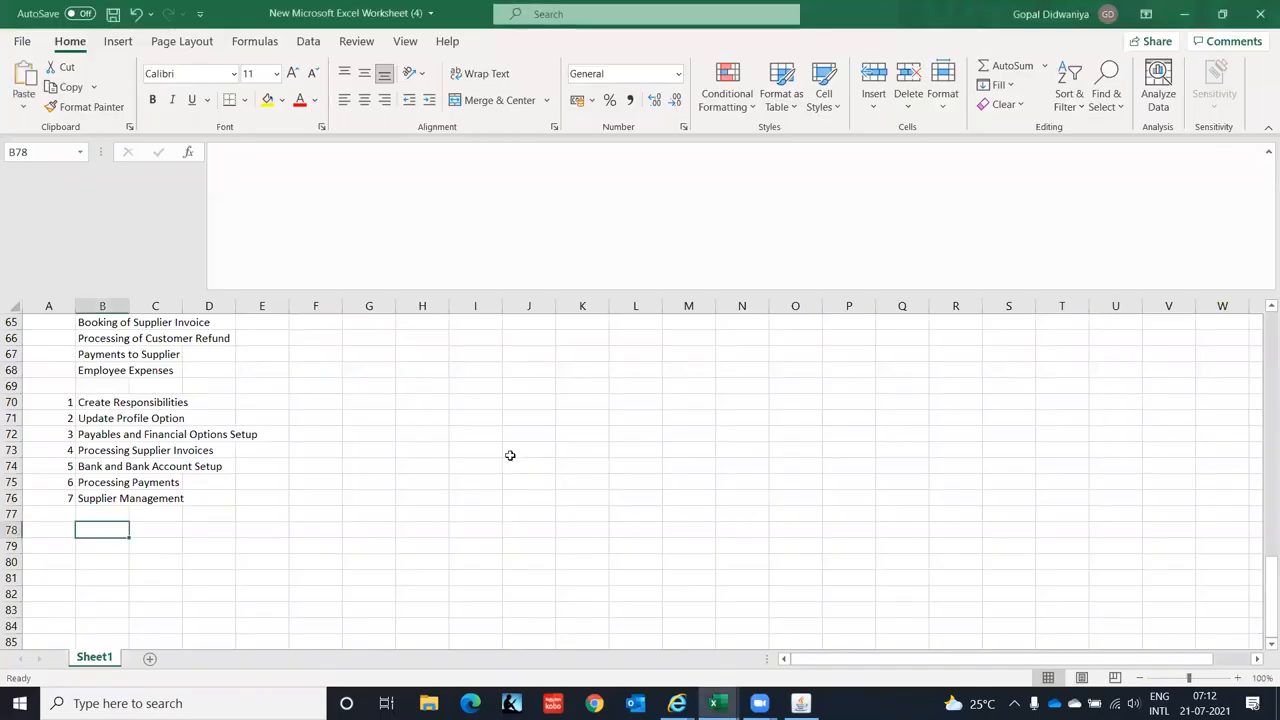
click(106, 401)
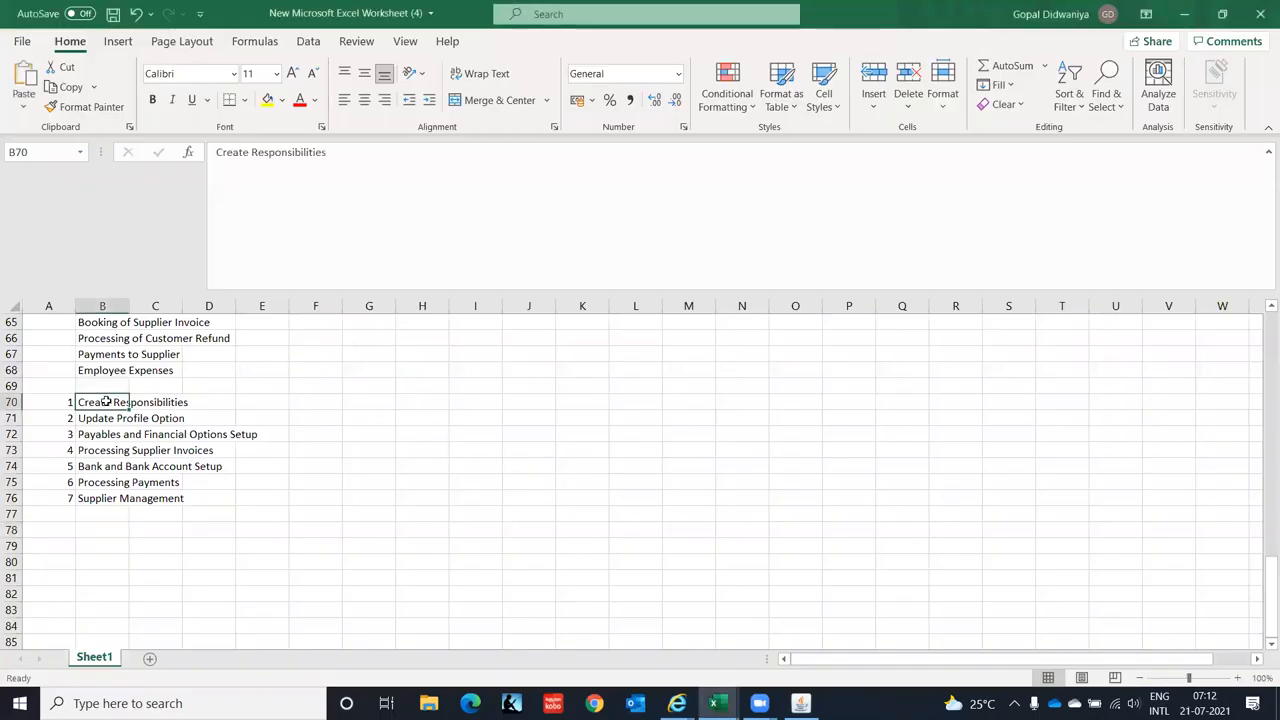
click(326, 152)
text(and assign it to user)
key(ctrl+Return)
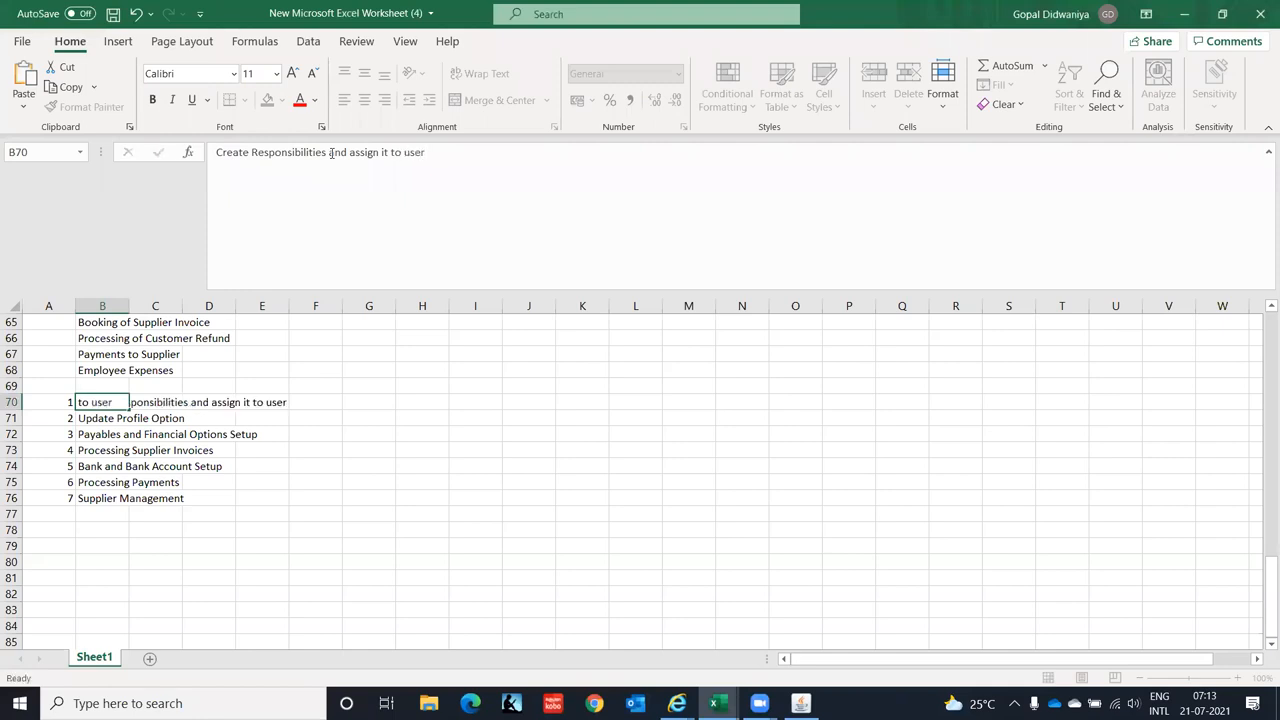
key(Return)
key(Return)
key(Up)
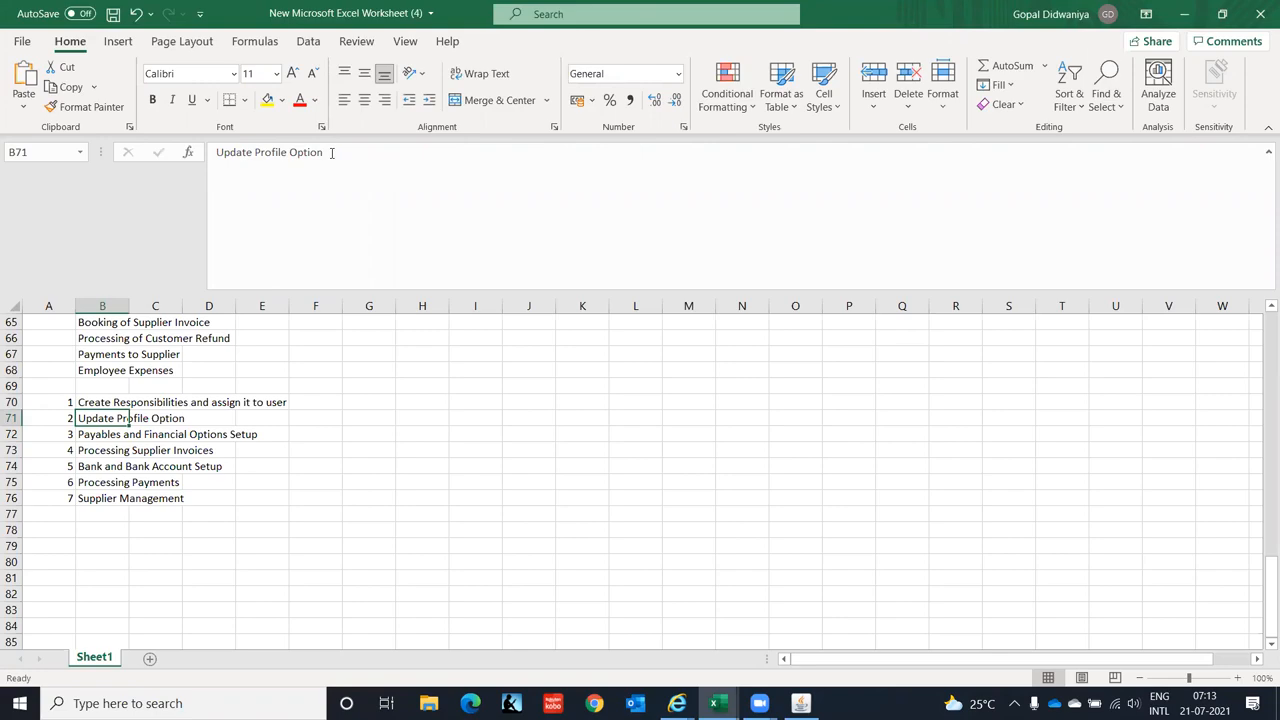
key(alt+Tab)
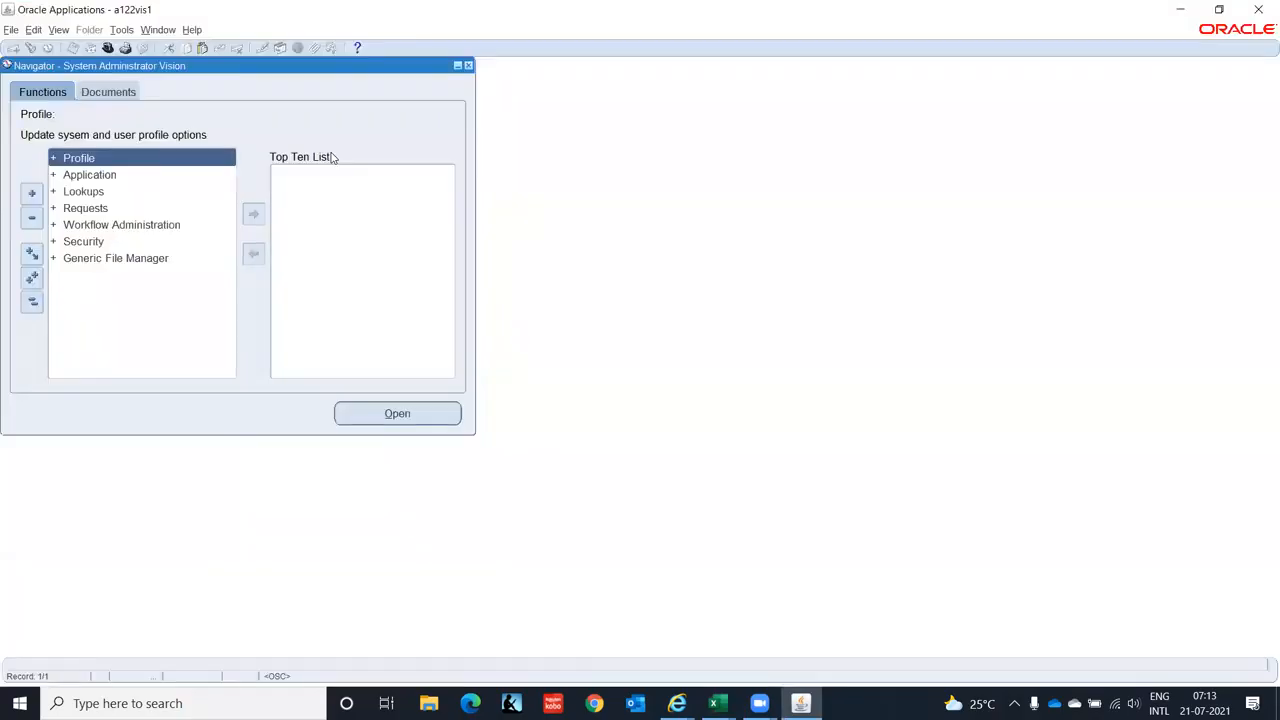
- In System profile values, search responsibility AP Super User IT India for profiles matching HR%Bus%
key(Return)
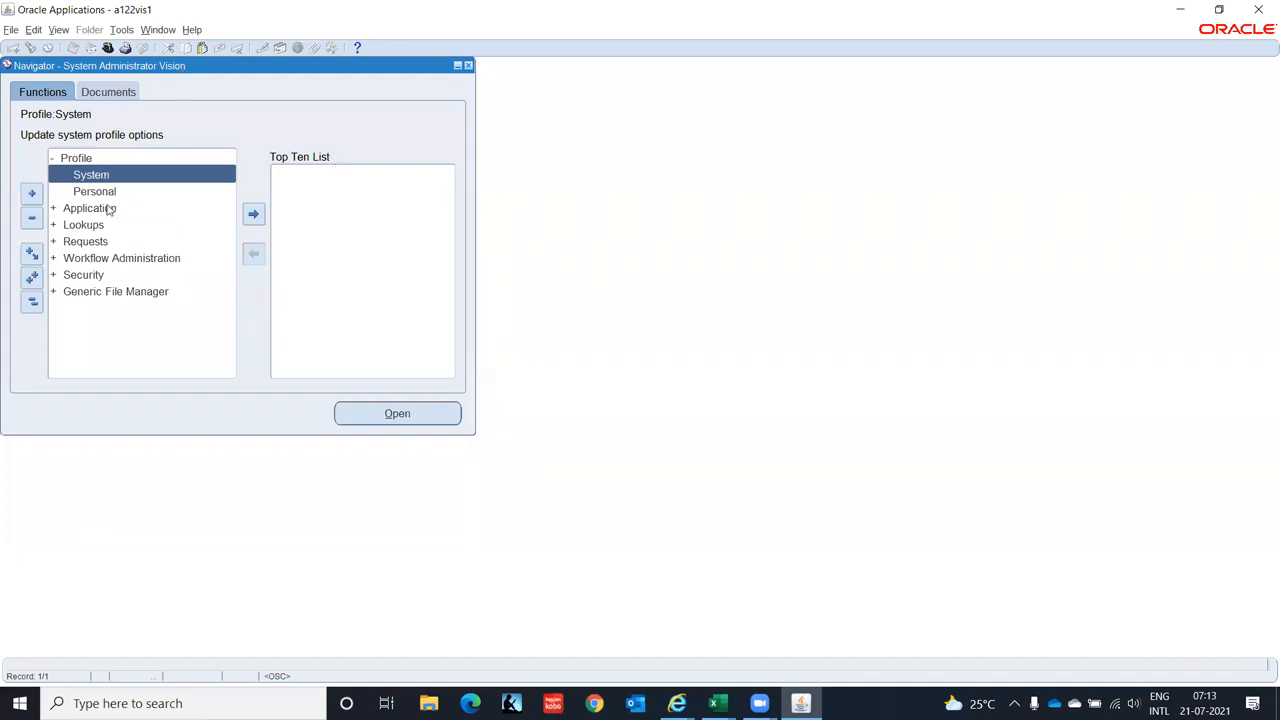
double_click(165, 178)
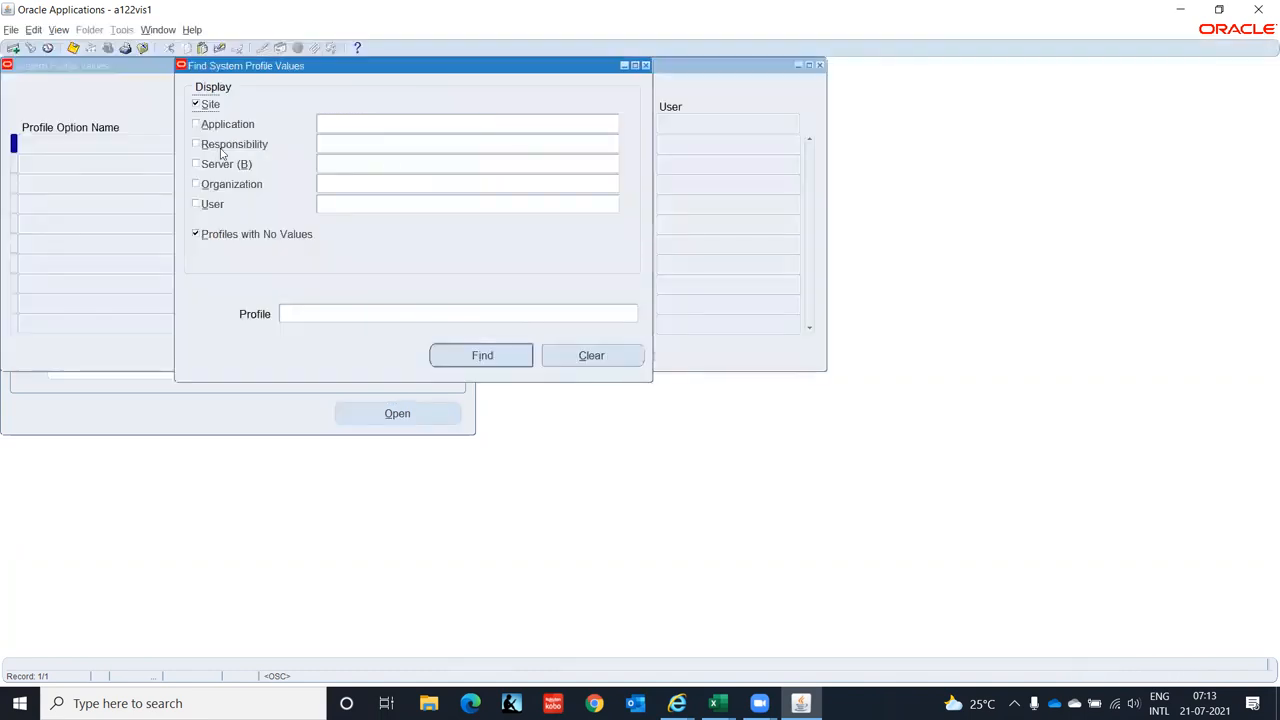
click(197, 146)
text(AP Super User IT India)
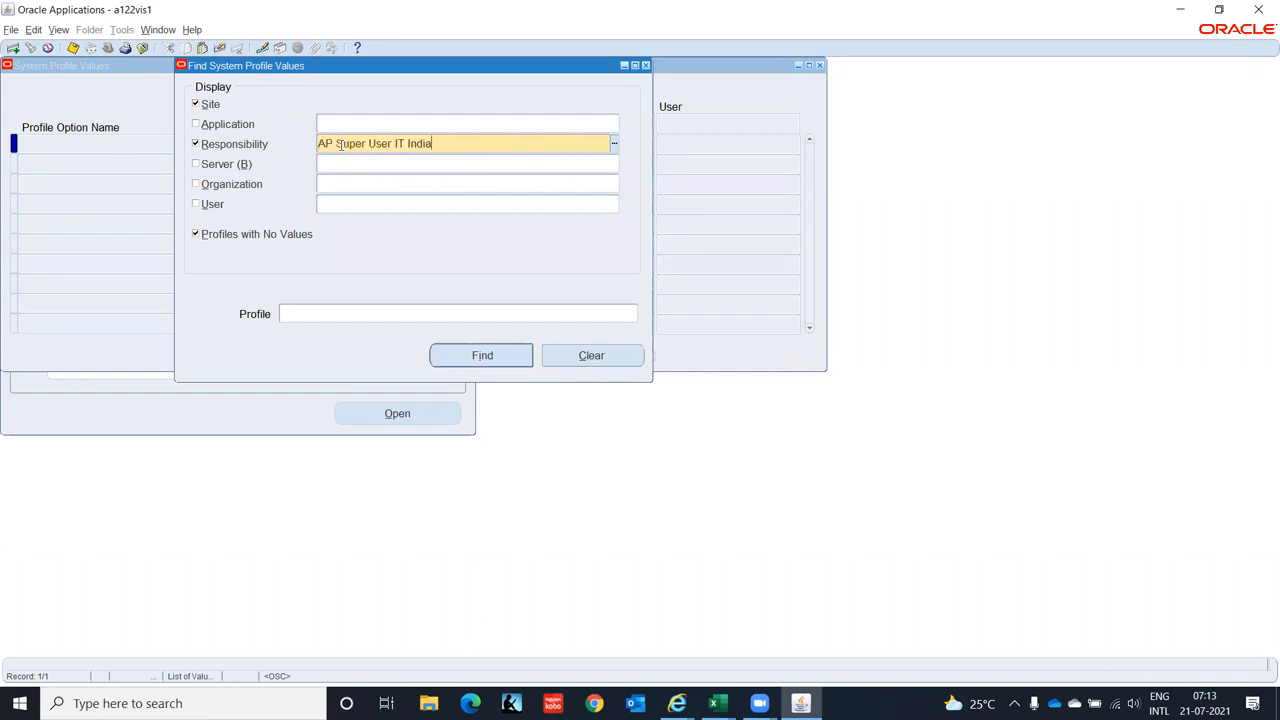
click(314, 311)
text(HR%Bus%)
click(517, 364)
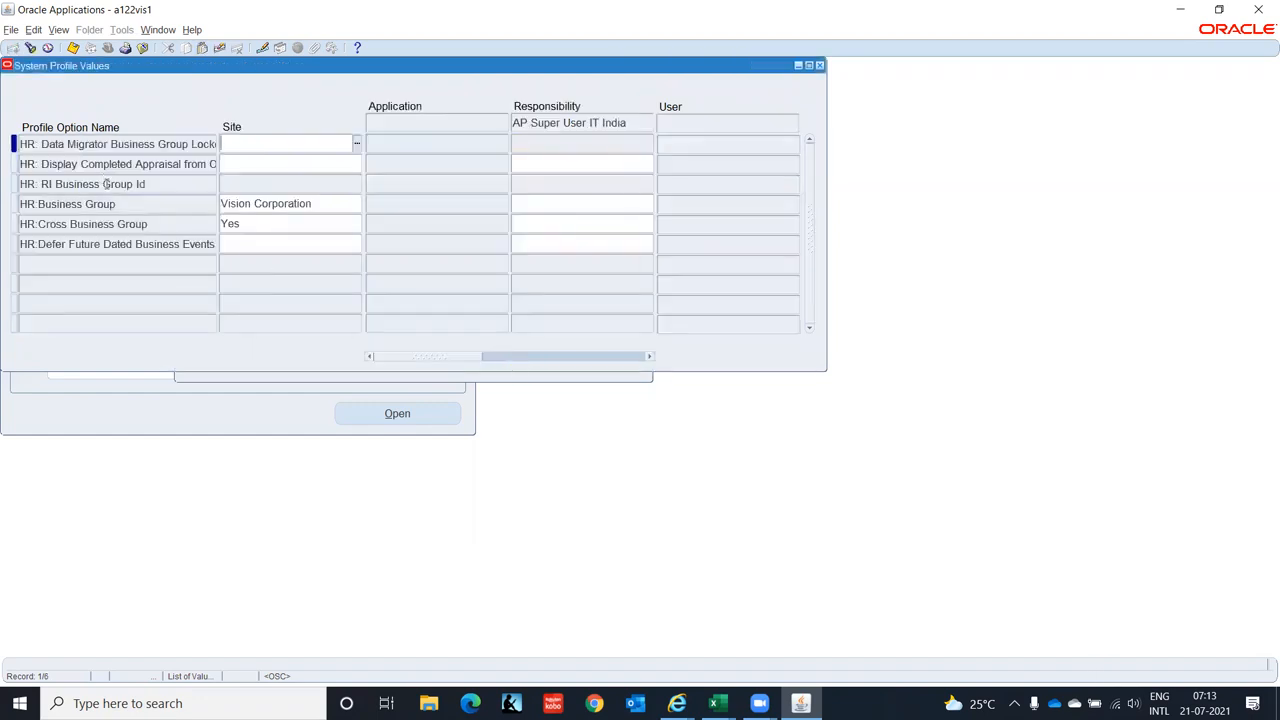
- Set HR:Business Group's responsibility value to IT Corporation(India) and save
click(557, 202)
text(IT Co)
key(Tab)
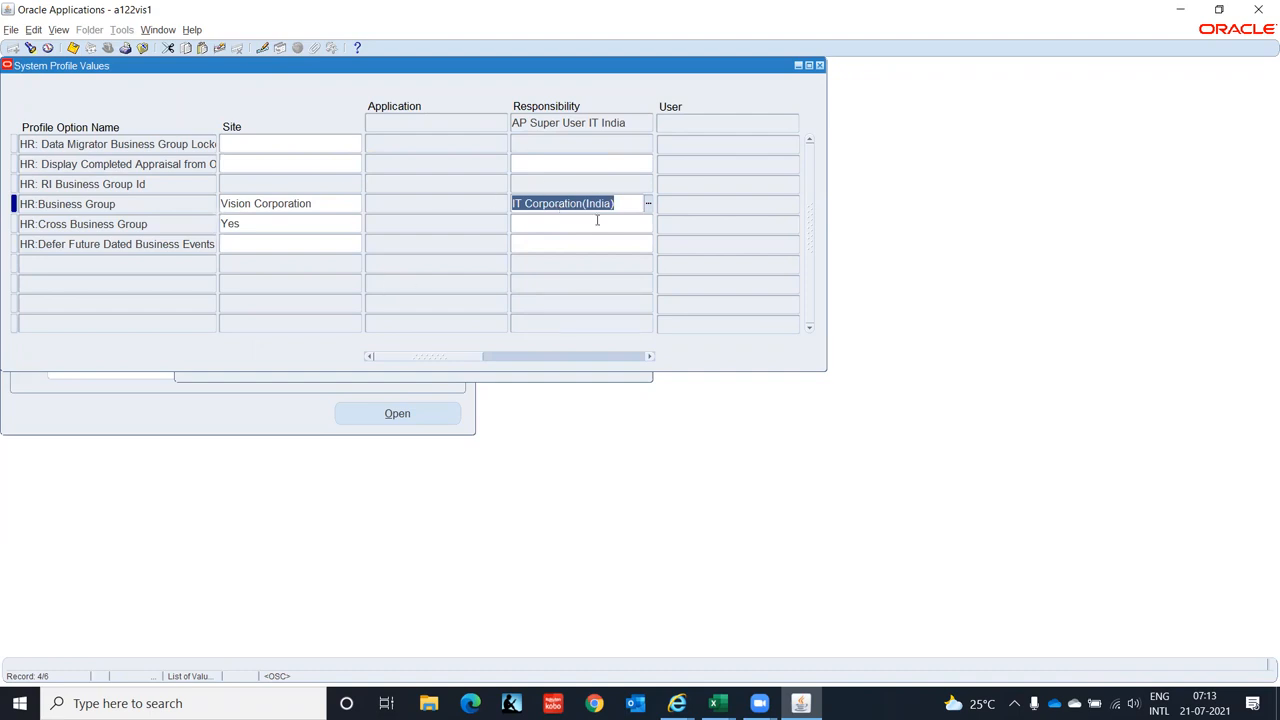
key(ctrl+s)
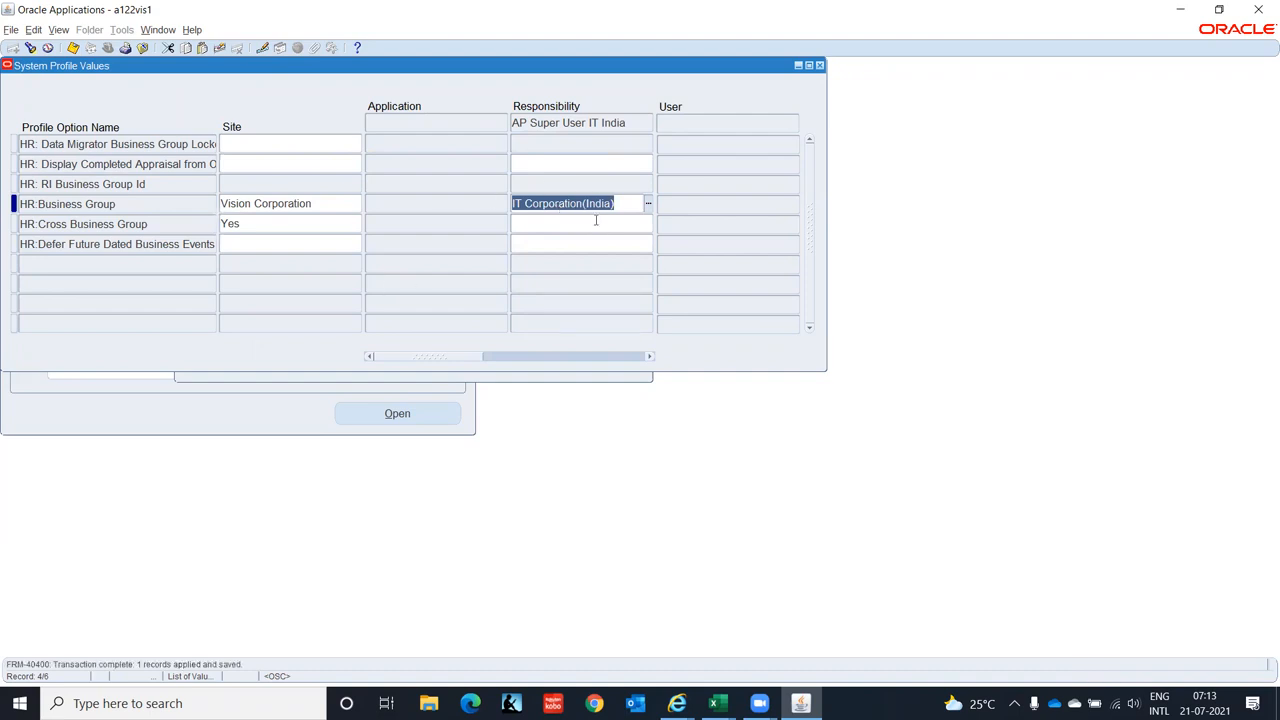
click(30, 48)
- Search HR%Secu% and set HR: Security Profile's responsibility value to IT Corporation(India), then save
click(353, 313)
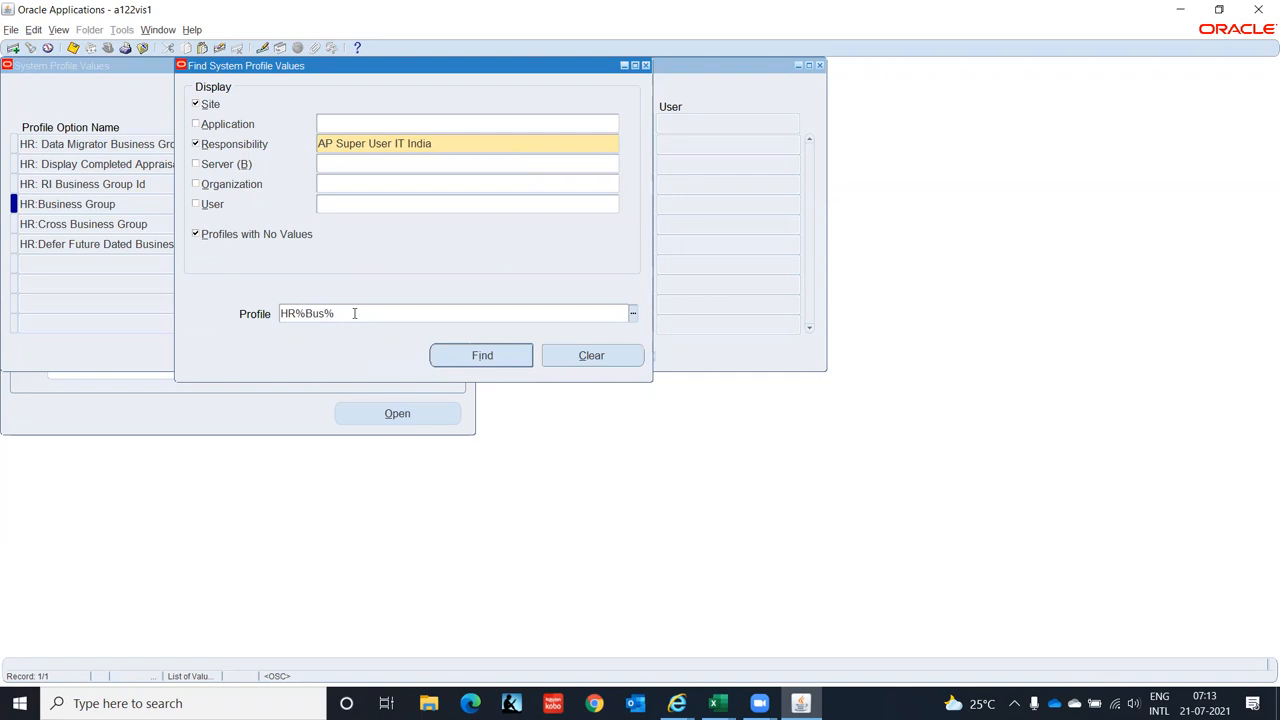
key(BackSpace)
key(BackSpace)
key(BackSpace)
text(Secu)
click(468, 360)
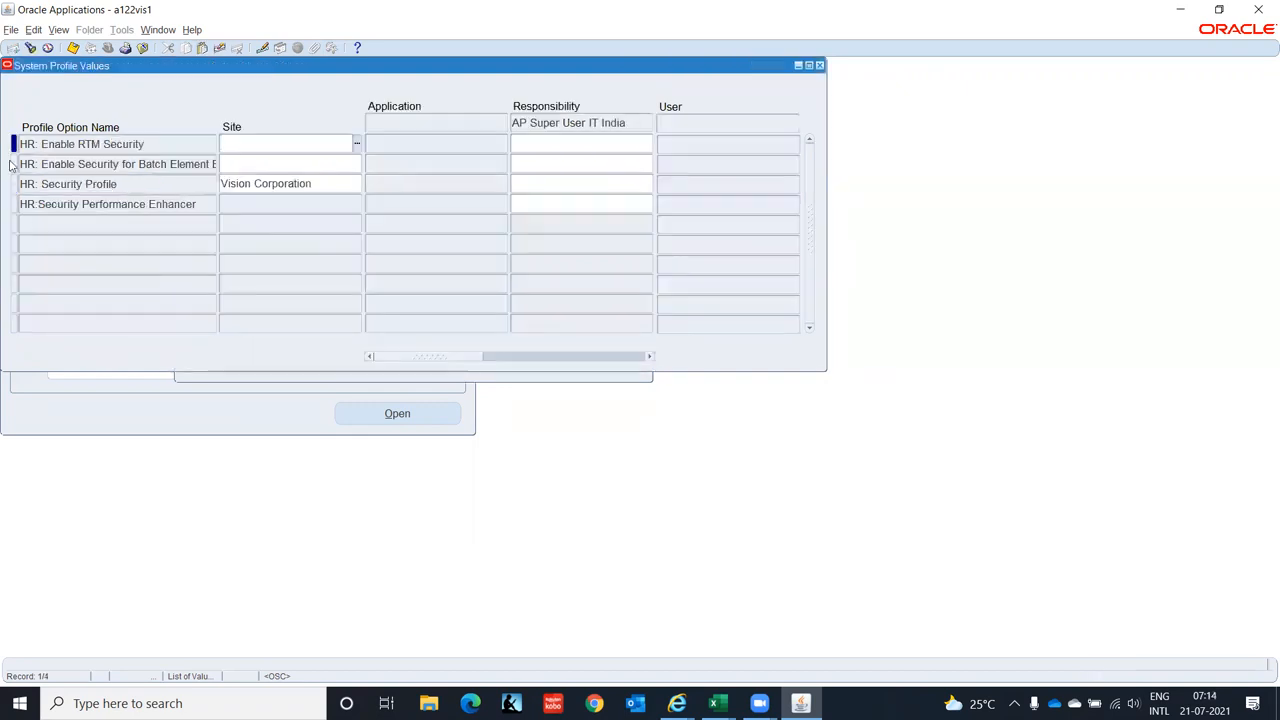
click(569, 181)
text(IT Corporation(India)
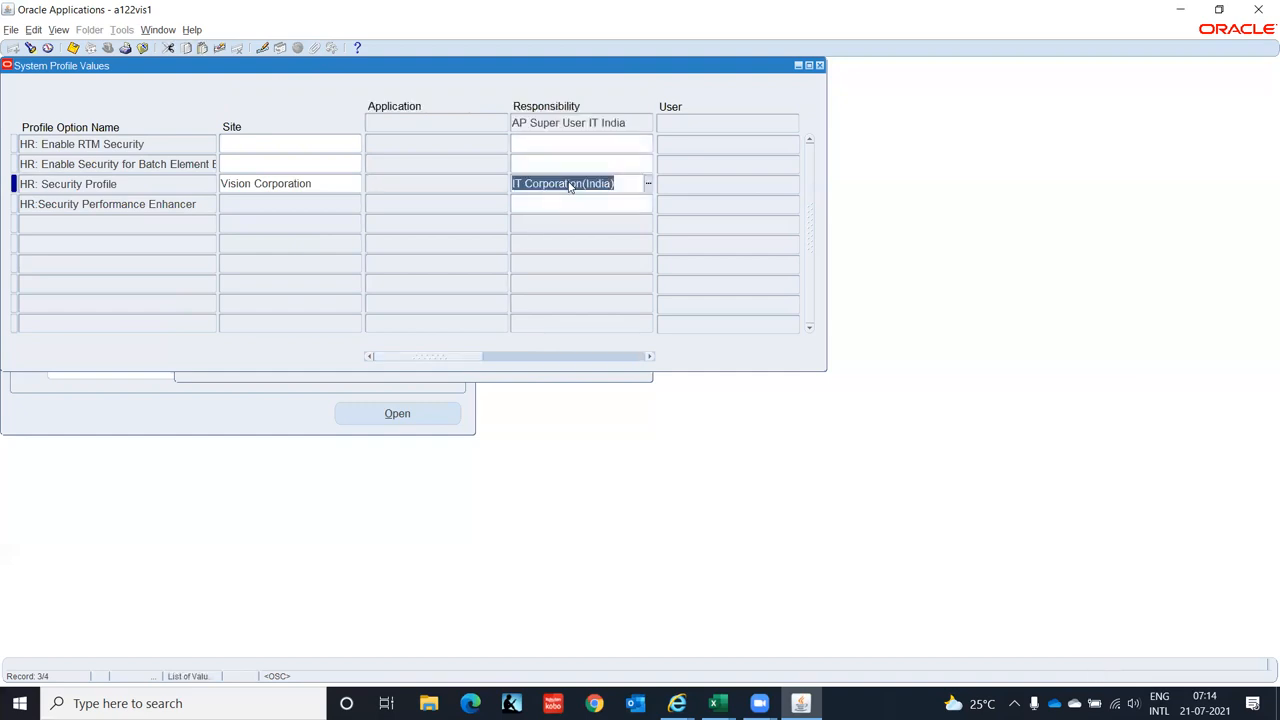
key(ctrl+s)
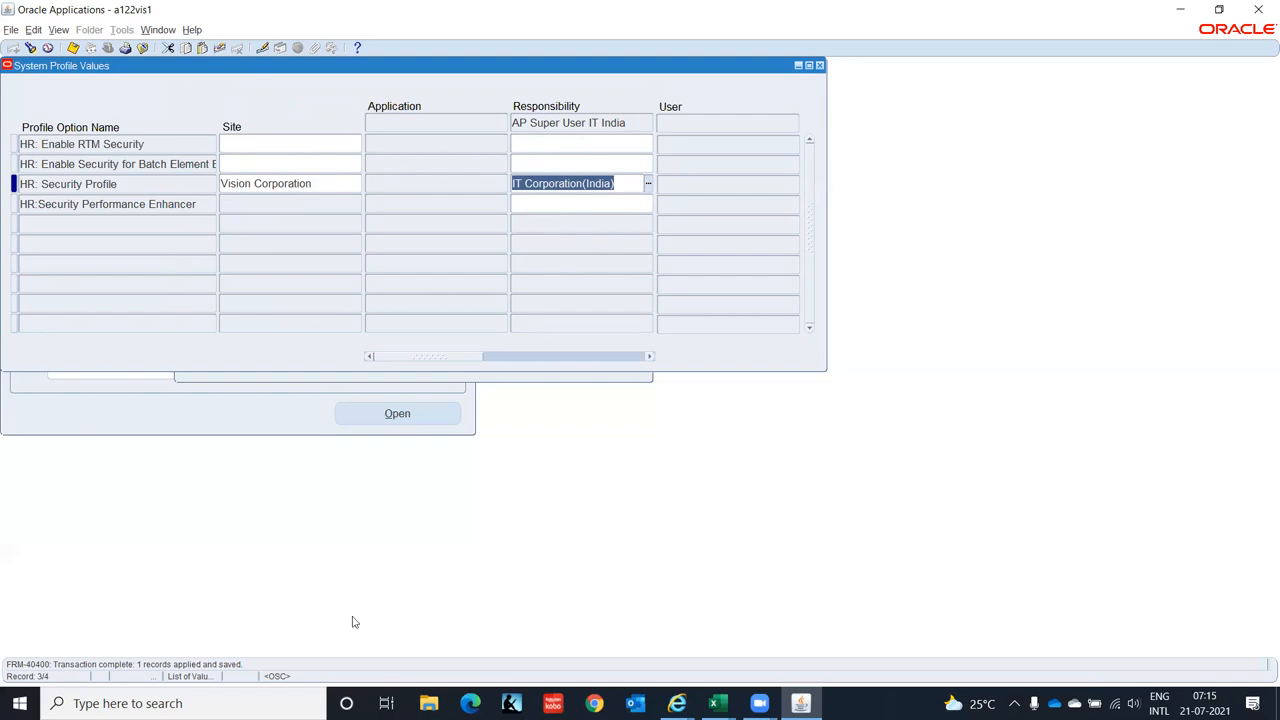
click(716, 703)
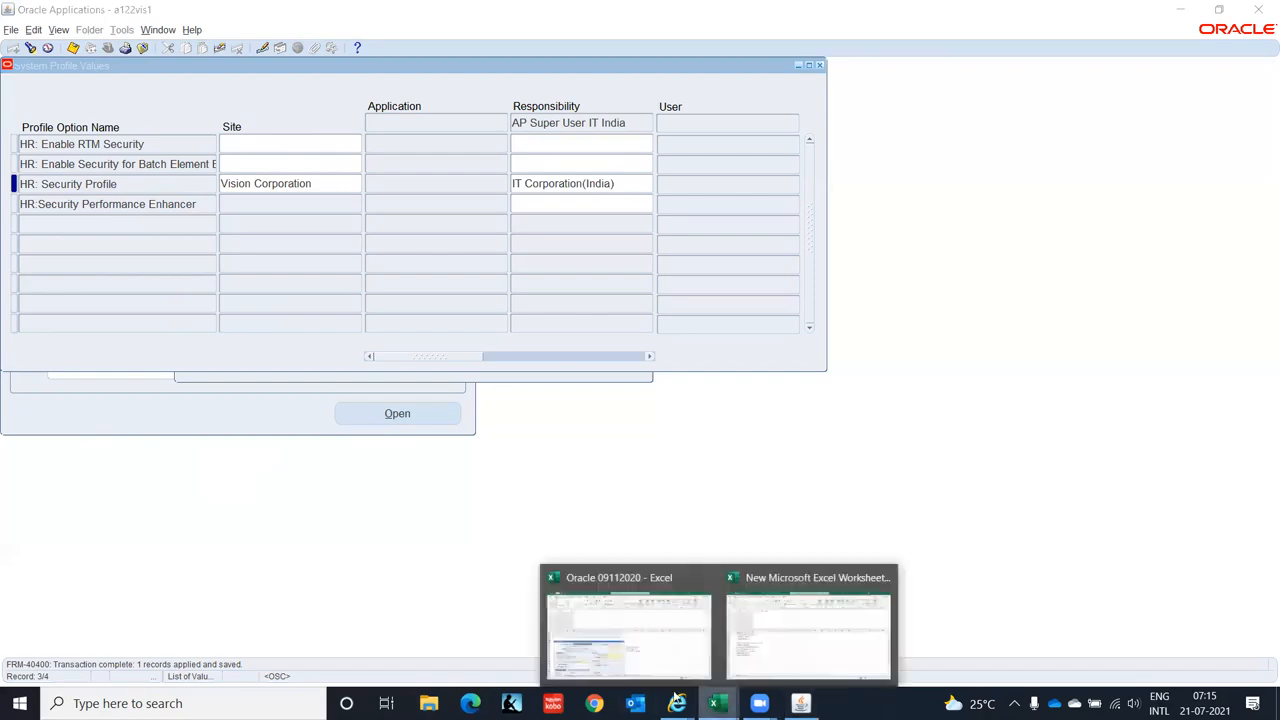
click(820, 625)
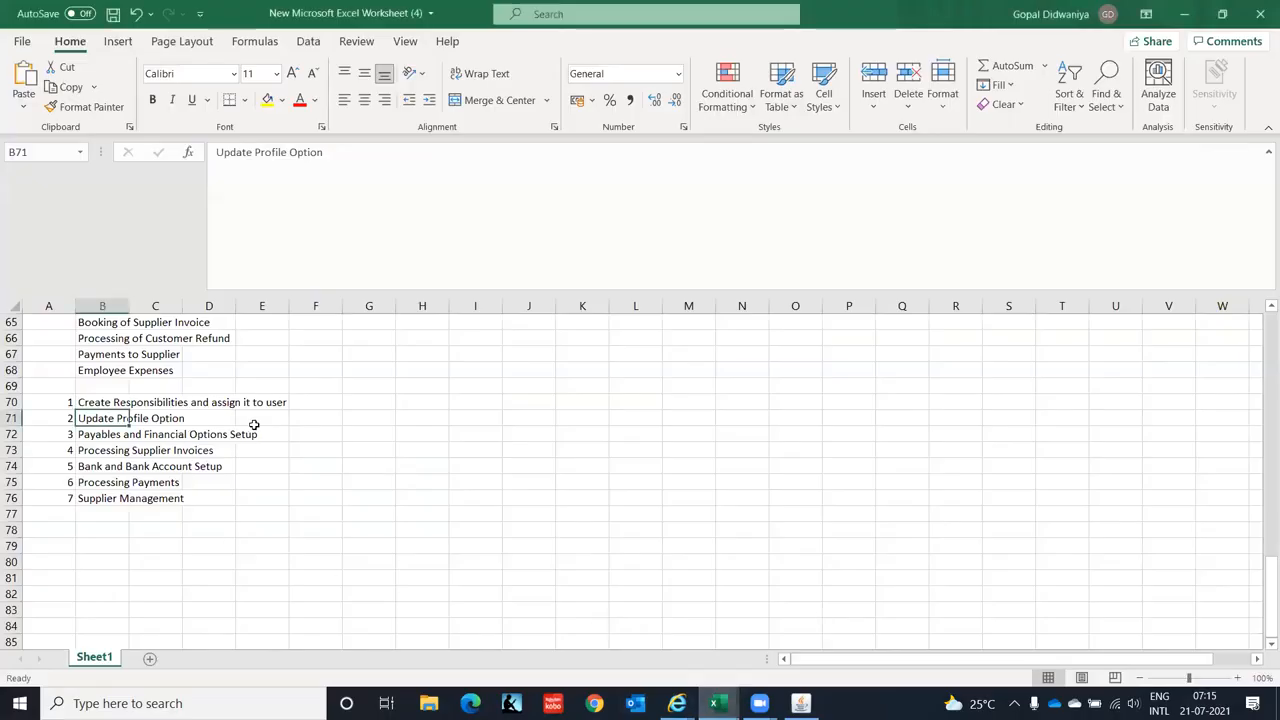
click(252, 420)
key(Up)
key(Up)
key(Up)
key(Up)
key(Up)
key(Up)
key(Up)
key(Up)
key(Up)
key(Up)
key(Up)
key(Up)
key(Up)
key(Up)
key(Up)
key(Up)
key(Up)
key(Up)
key(Up)
key(Up)
key(Up)
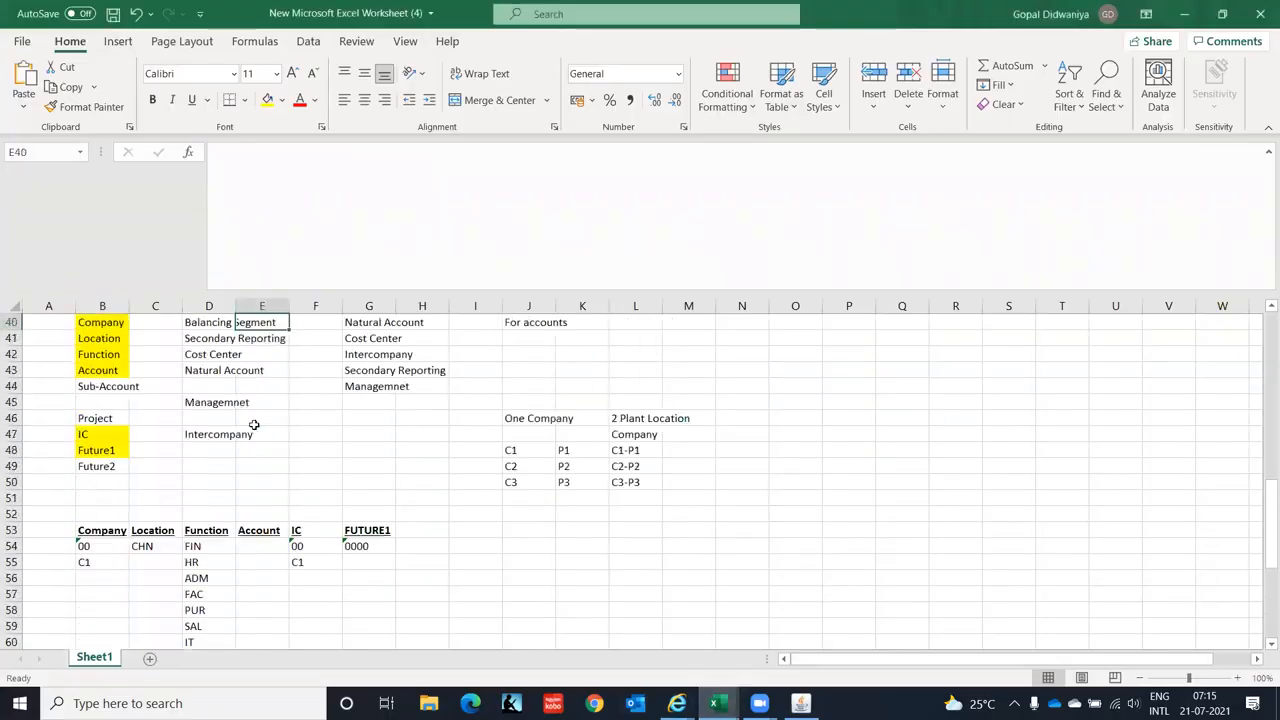
key(Up)
key(Up)
key(Up)
key(Up)
key(Up)
key(Up)
key(Up)
key(Up)
key(Up)
key(Up)
key(Up)
key(Up)
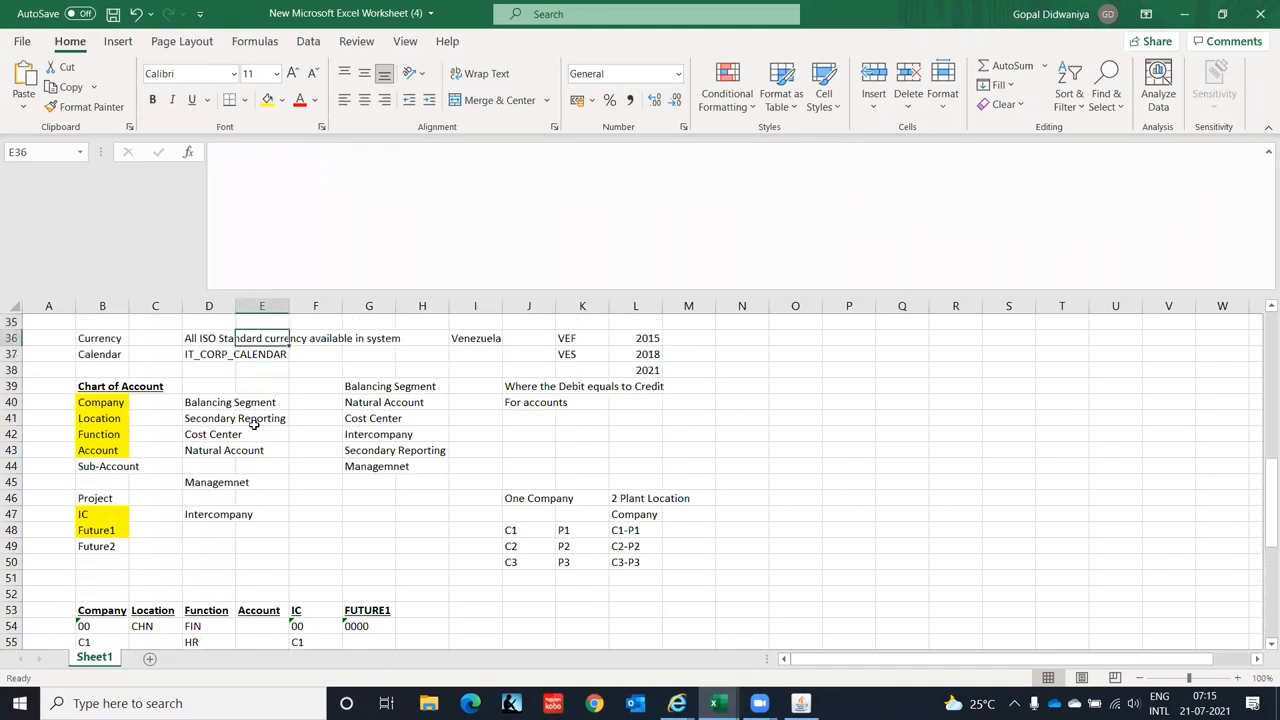
key(Up)
key(Up)
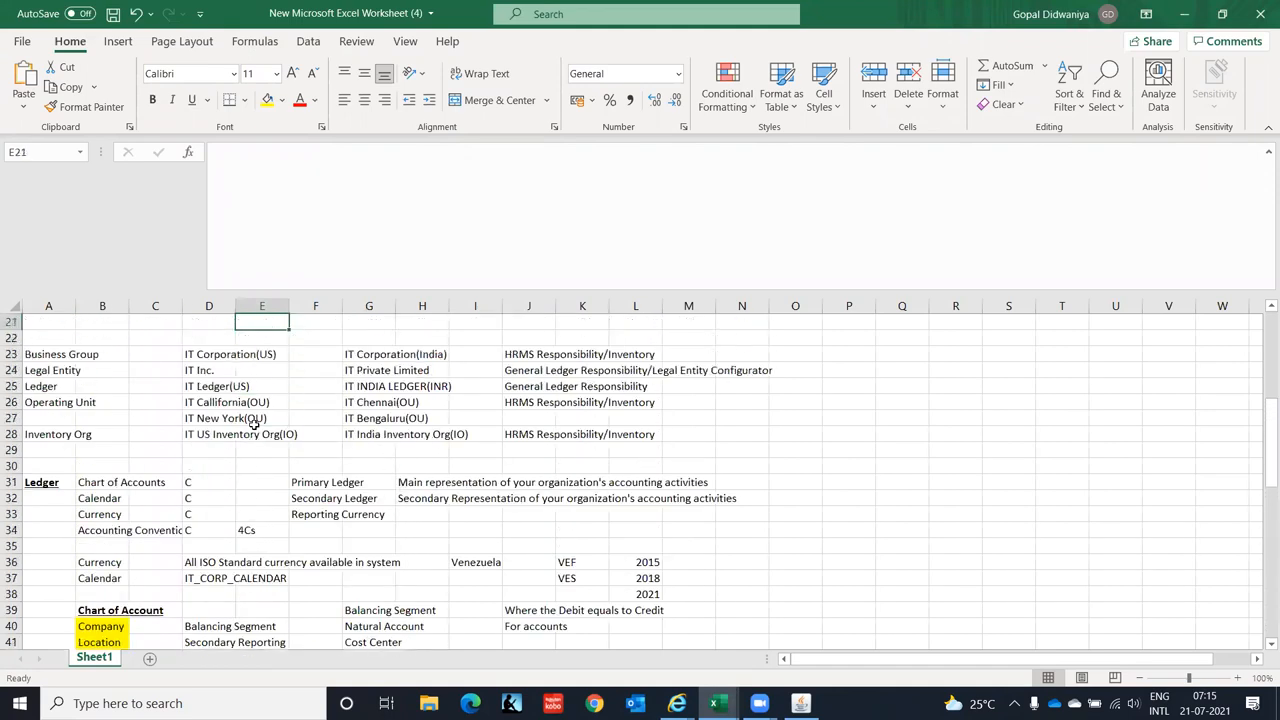
key(Left)
key(Left)
key(Left)
key(Left)
key(Down)
key(Down)
key(Down)
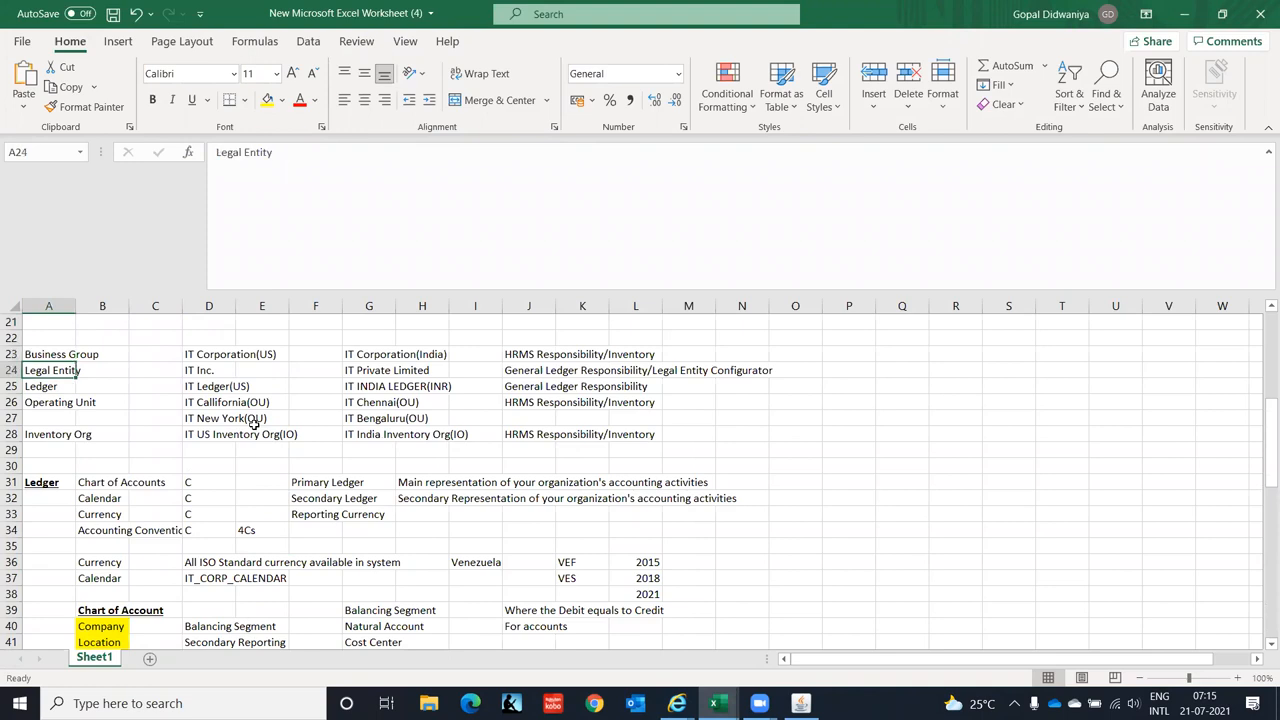
key(Down)
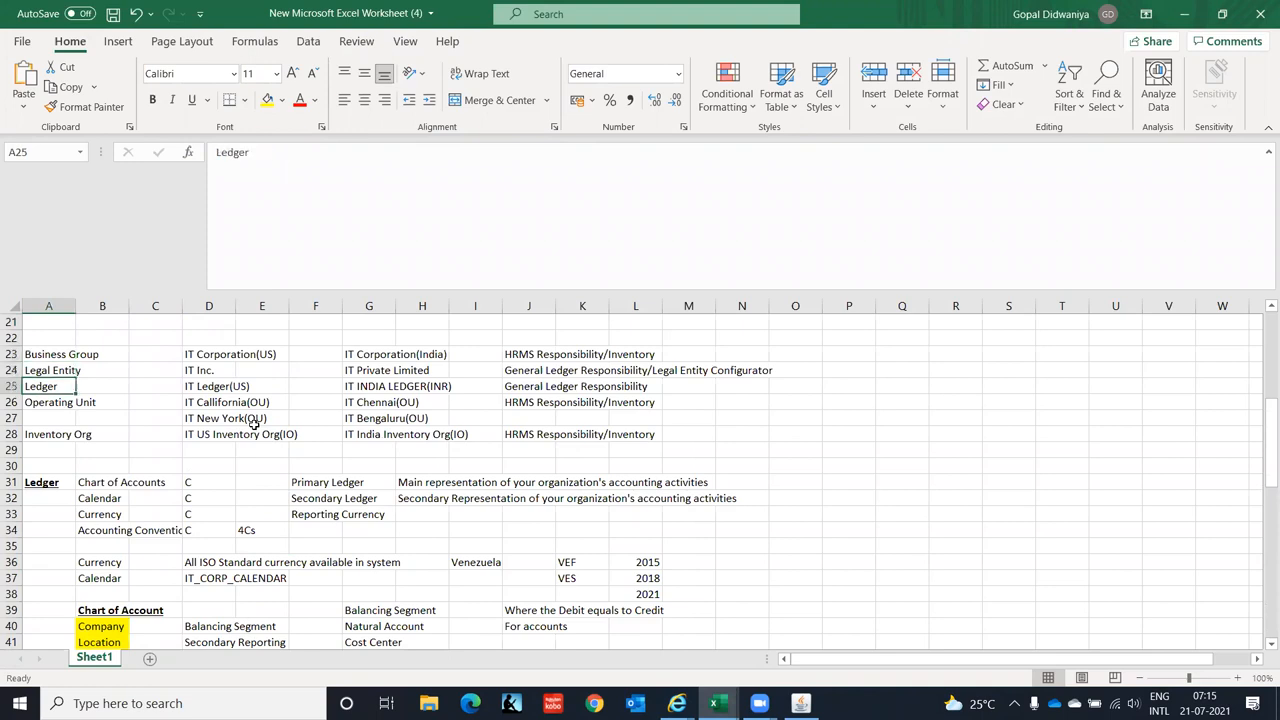
key(Down)
key(Down)
key(Down)
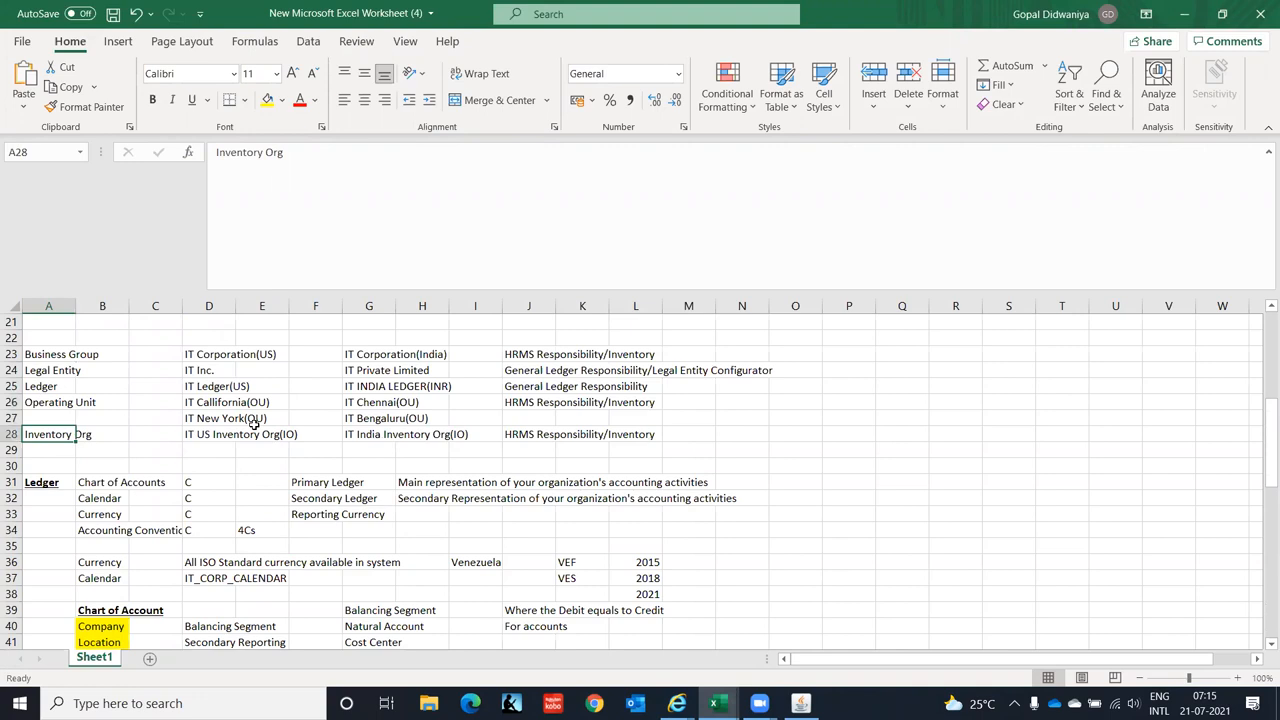
key(Up)
key(Up)
key(Down)
key(Down)
key(Down)
key(Down)
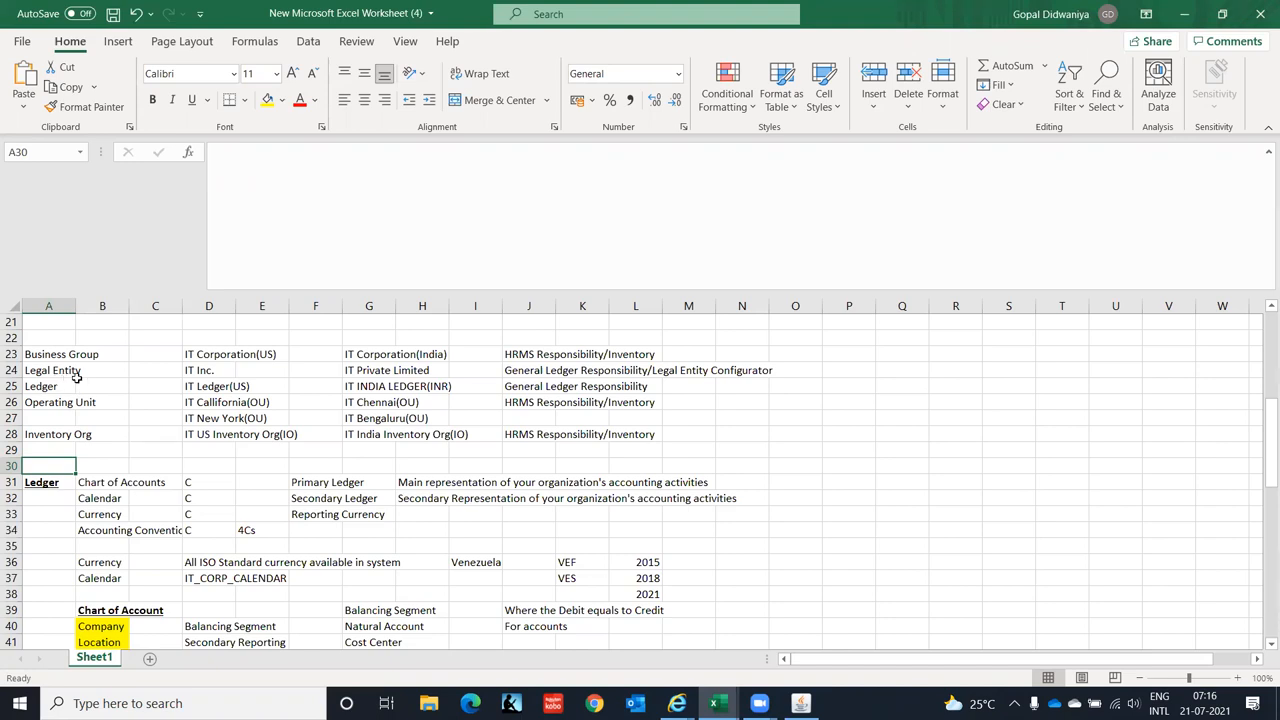
click(106, 626)
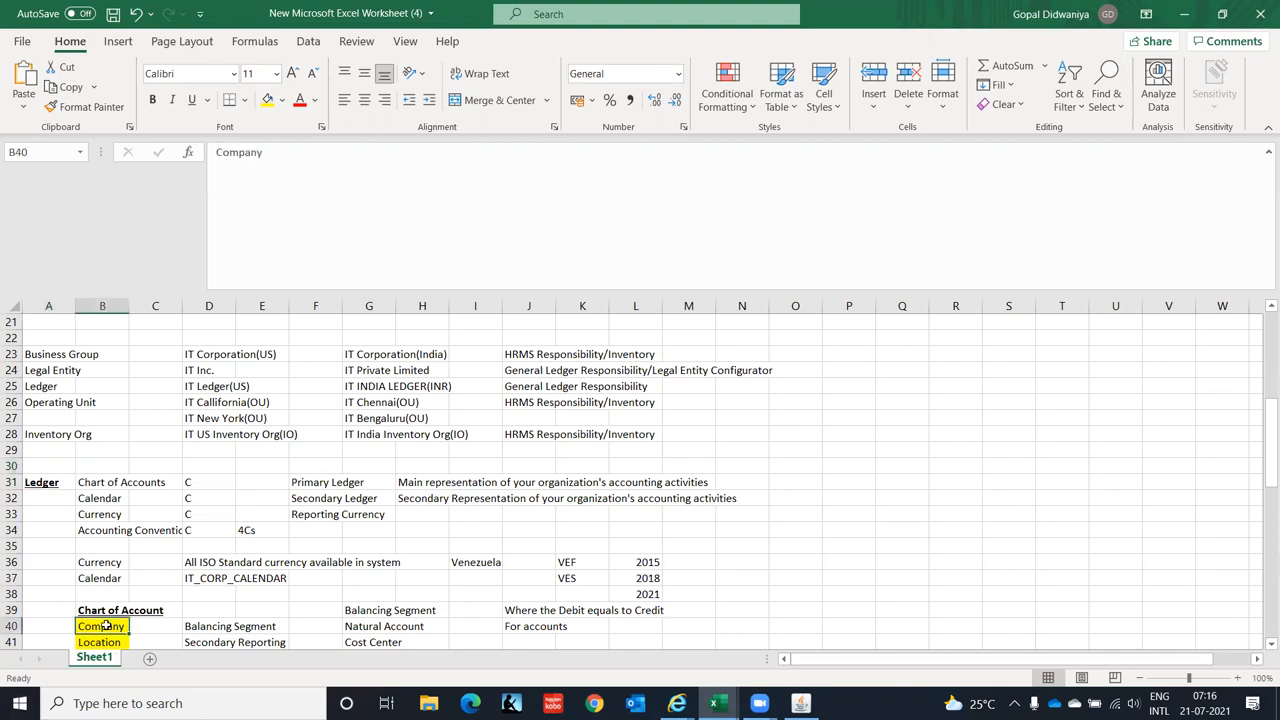
key(shift+Right)
key(shift+Right)
key(shift+Right)
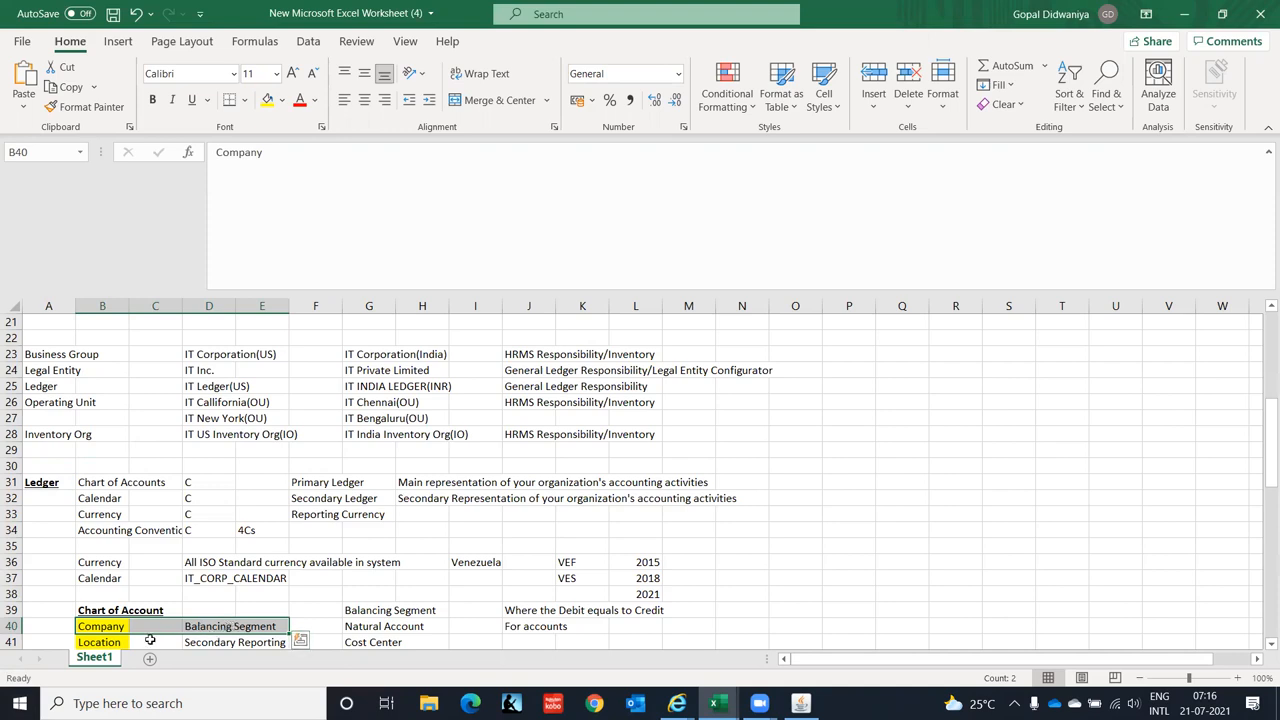
click(46, 386)
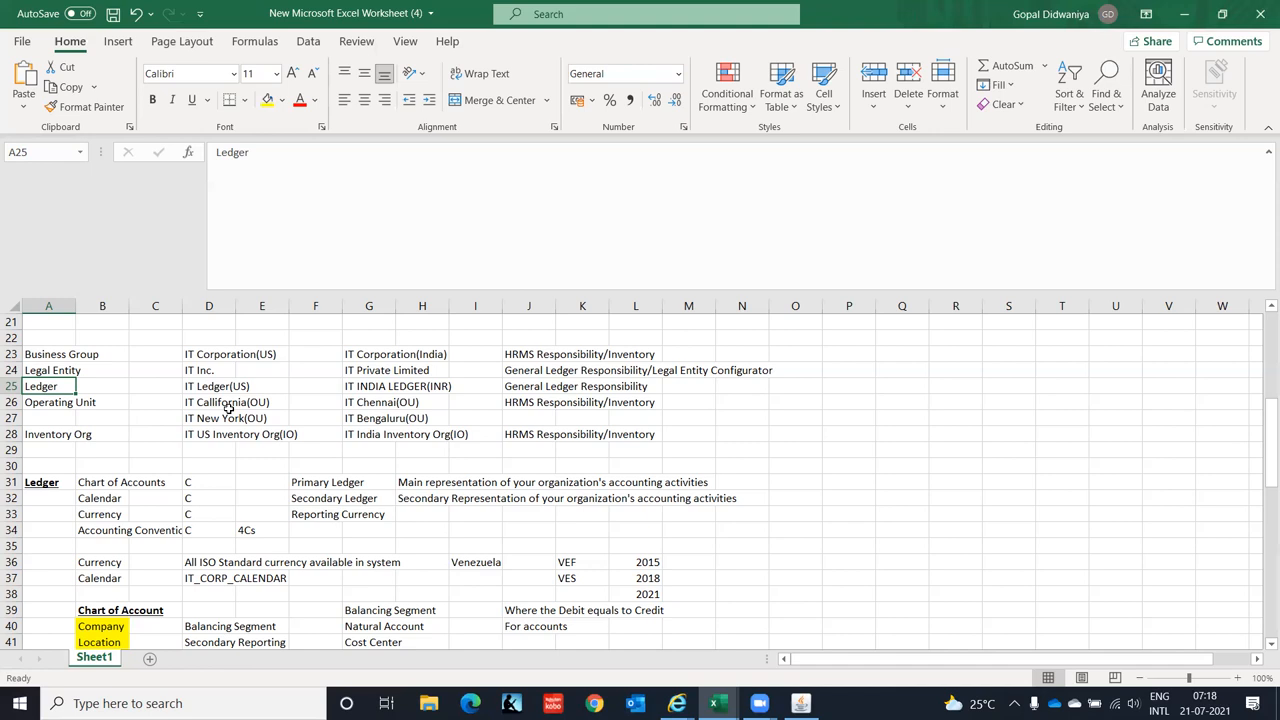
key(Down)
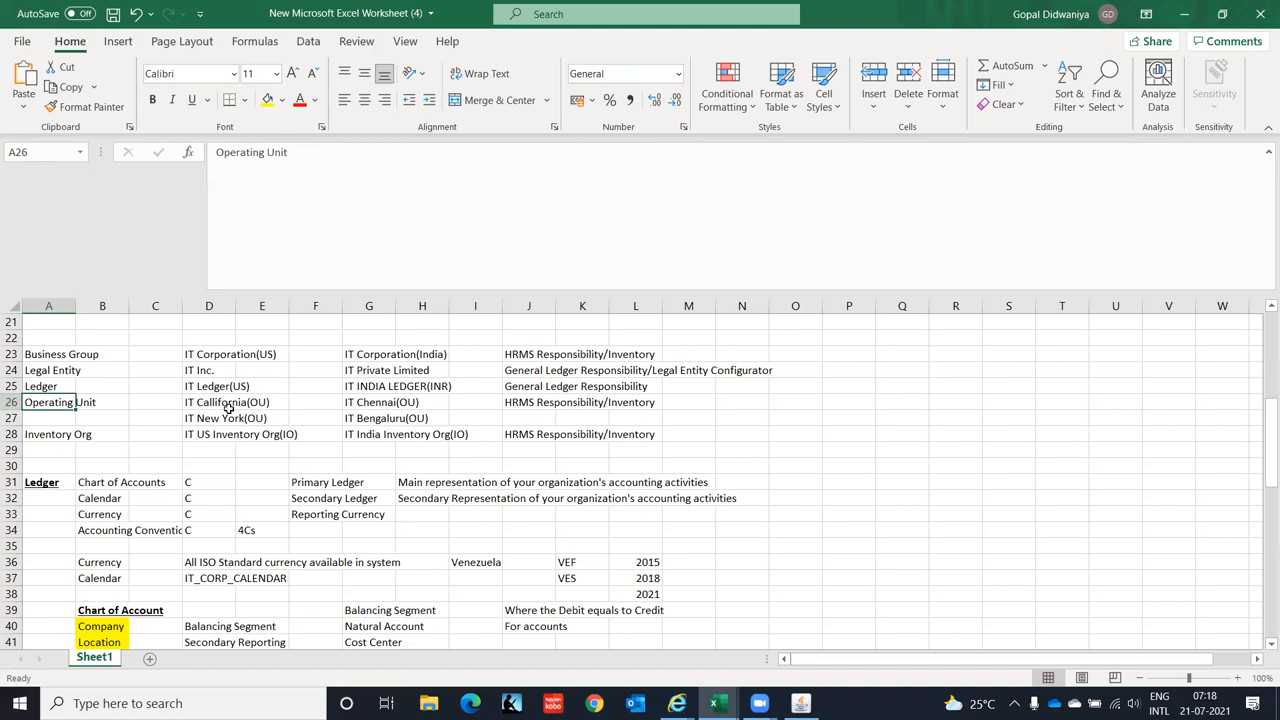
key(Down)
key(Up)
key(Down)
- Re-run the profile search with MO%Op% to list MO: Default Operating Unit and MO: Operating Unit
key(Up)
click(801, 703)
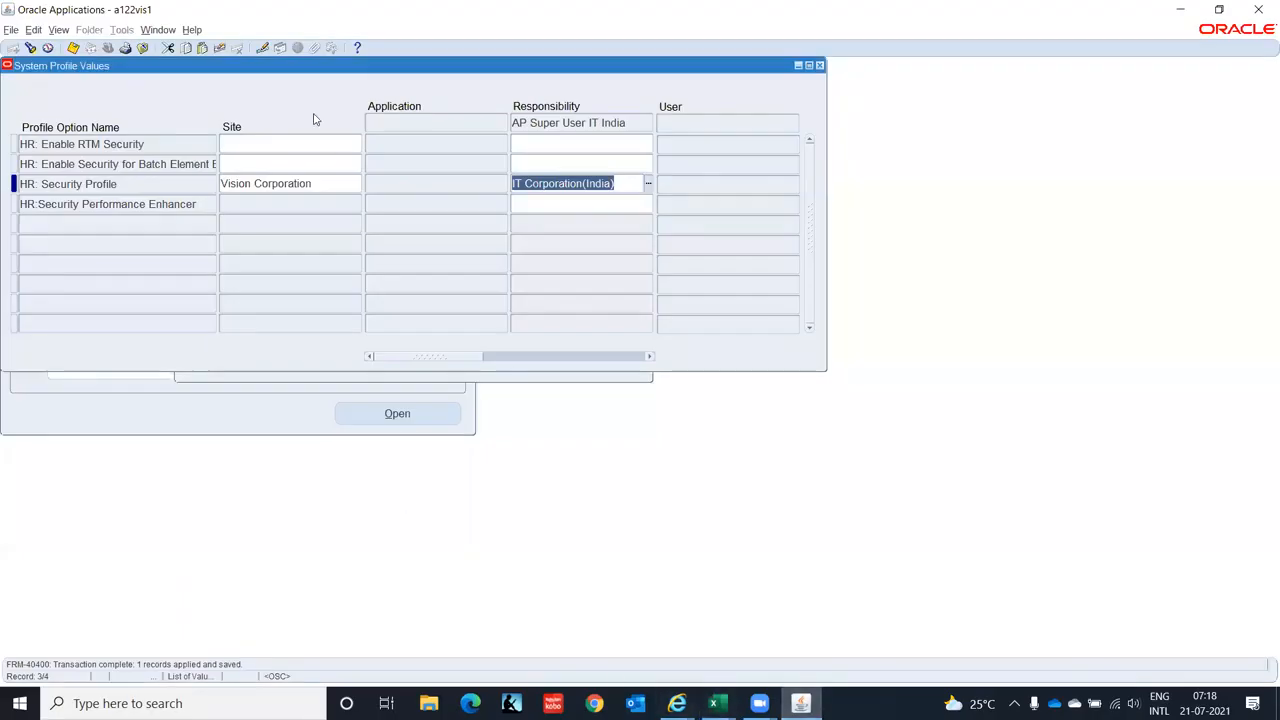
click(31, 48)
click(352, 313)
double_click(352, 313)
text(M)
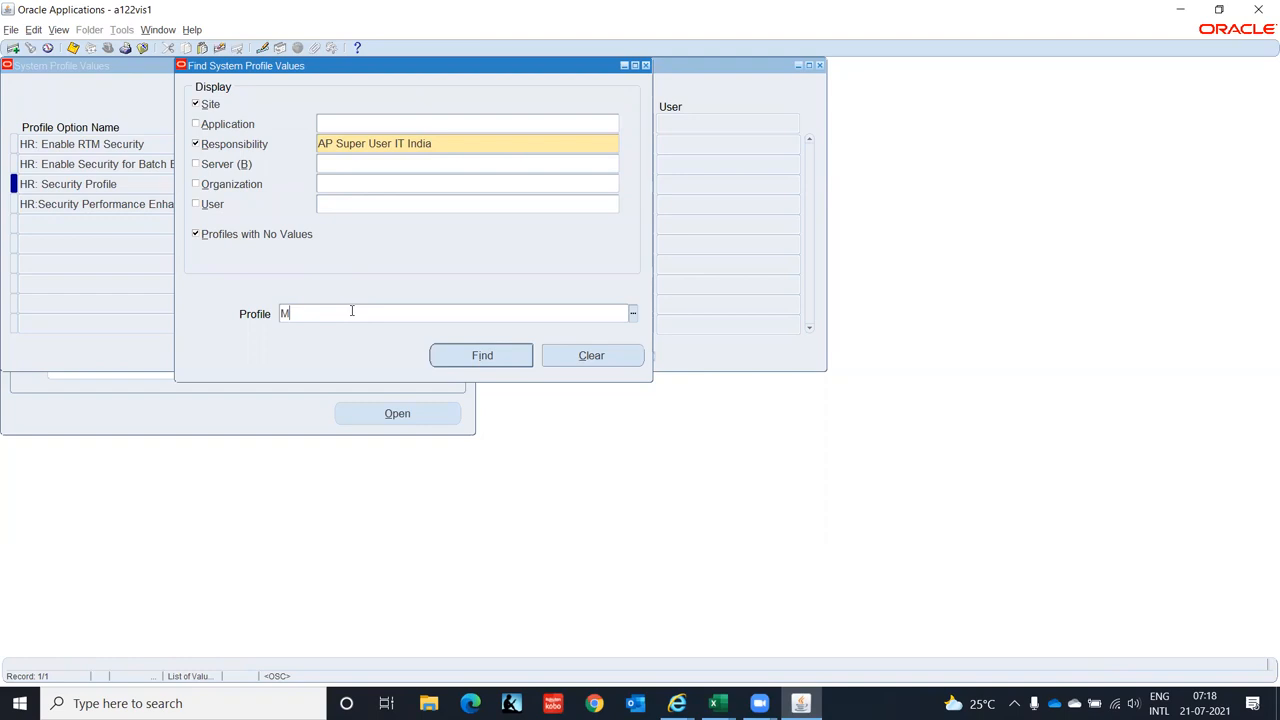
text(O%Op%)
click(463, 356)
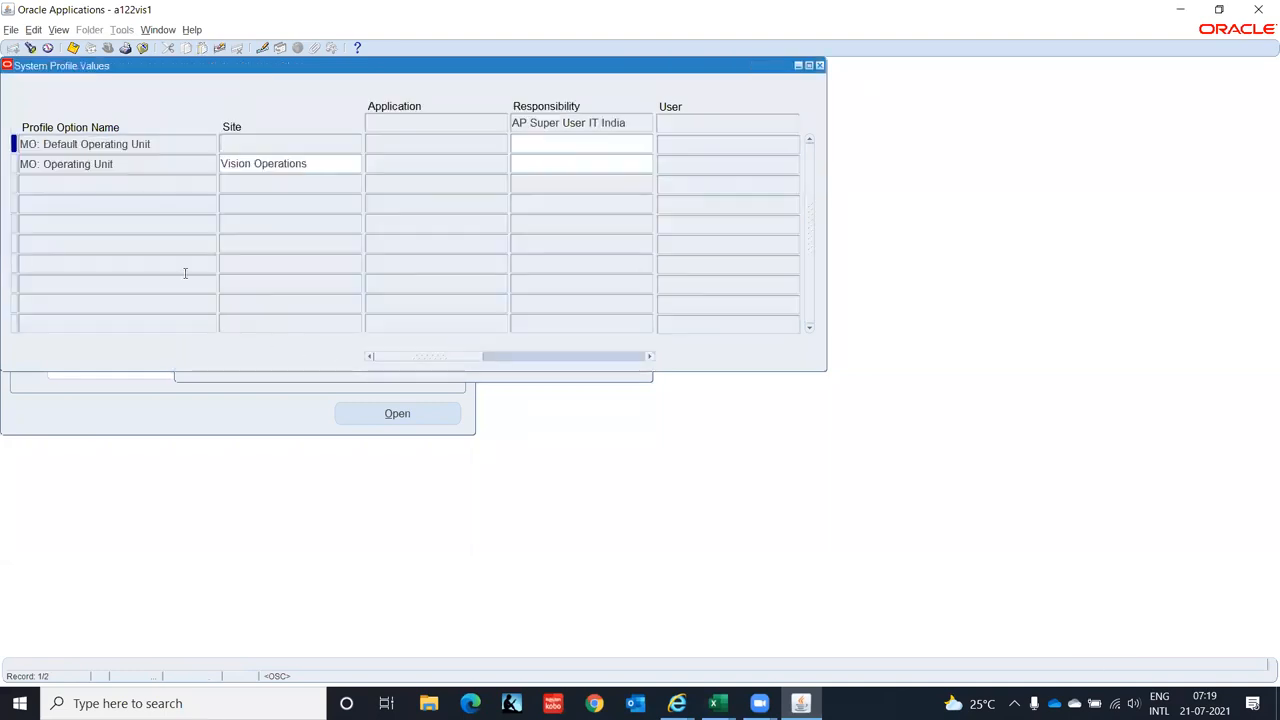
- Pick IT Private Limited(OU) from the list as MO: Operating Unit's responsibility value, then close the form
click(556, 163)
text(IT)
key(ctrl+l)
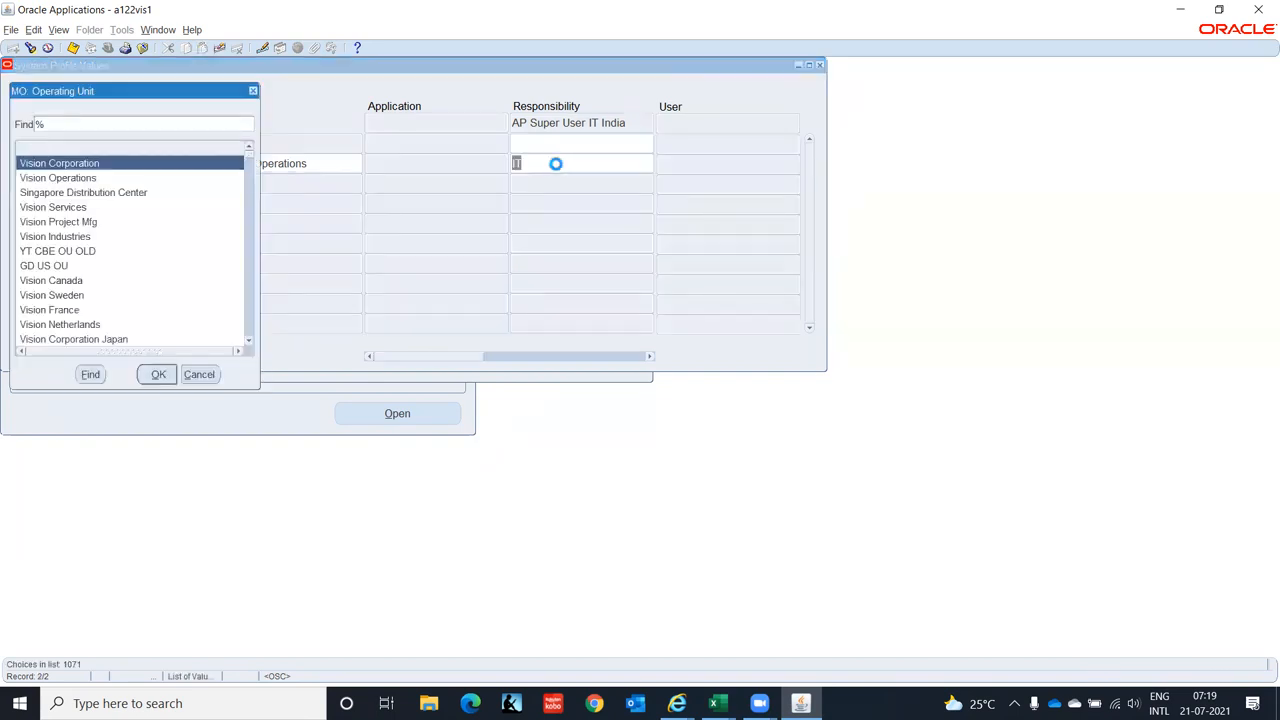
text(it)
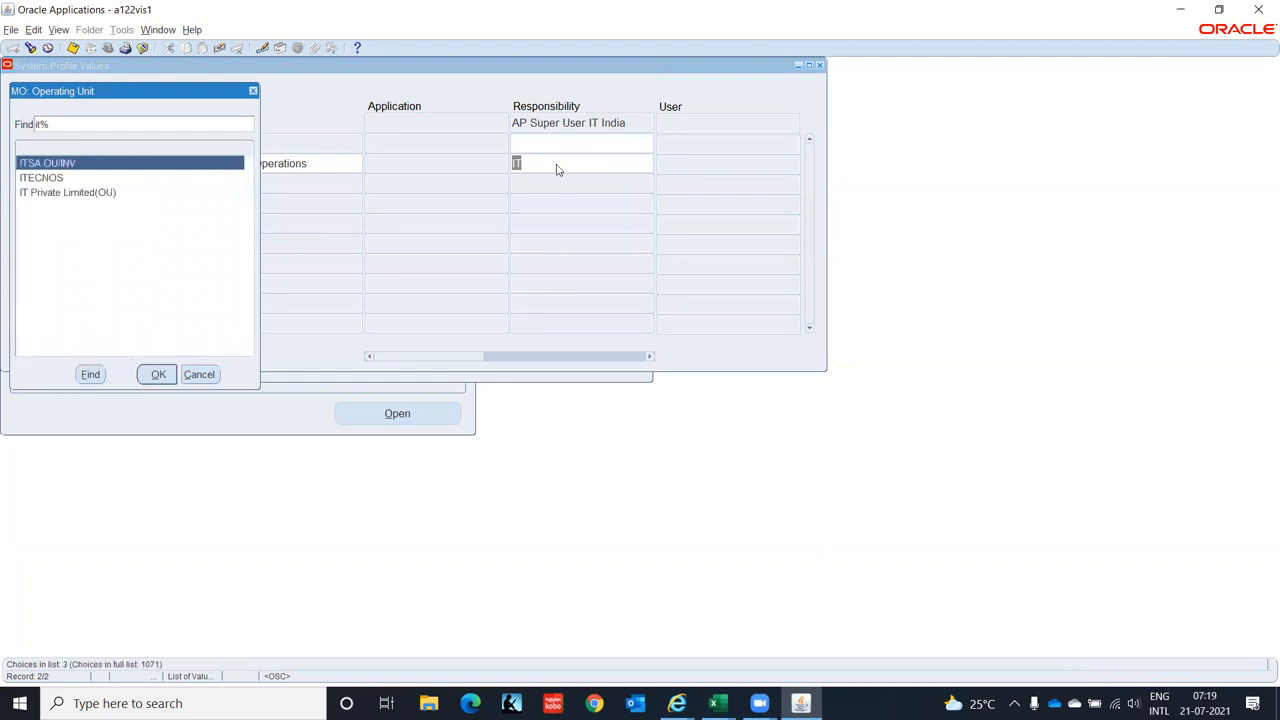
key(Down)
key(Down)
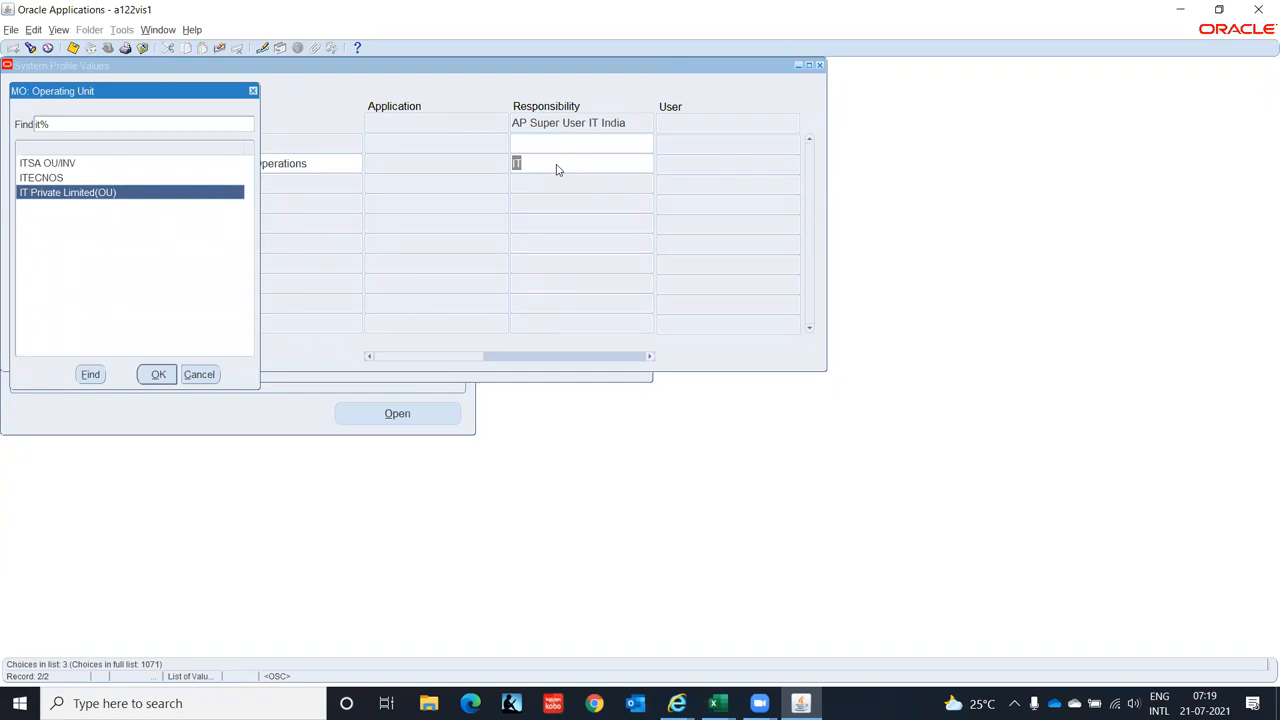
key(Return)
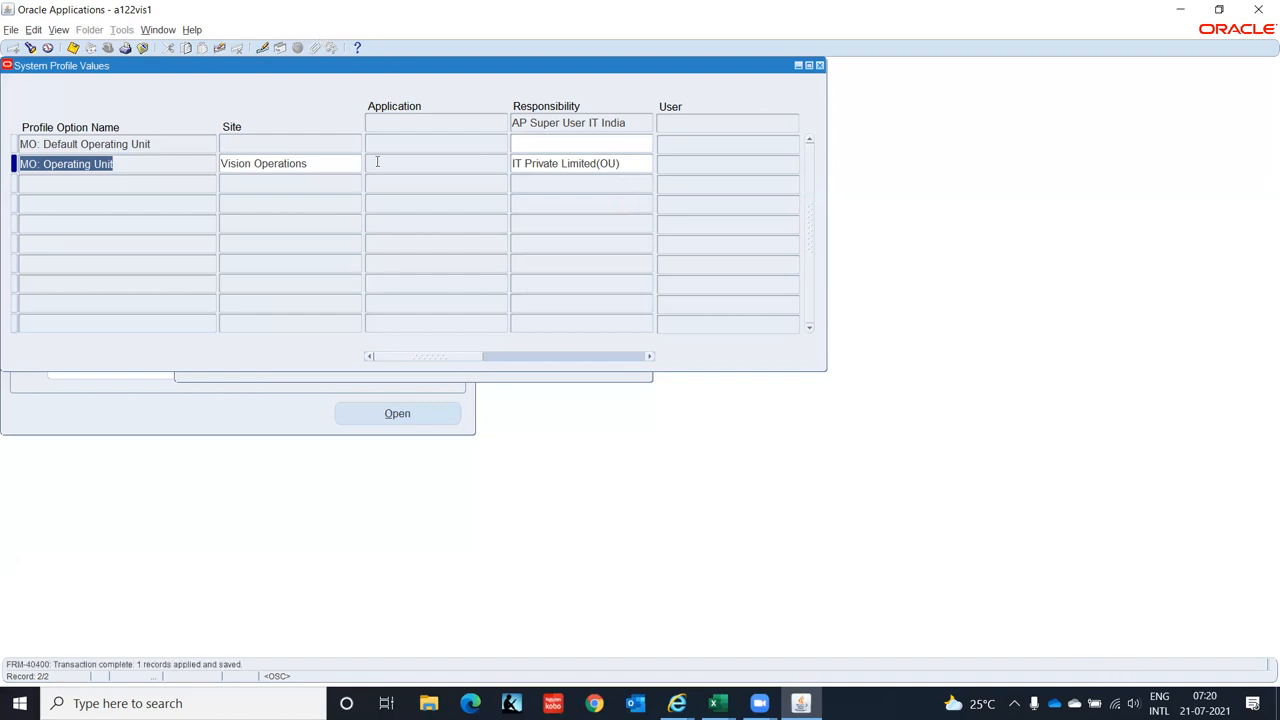
click(820, 66)
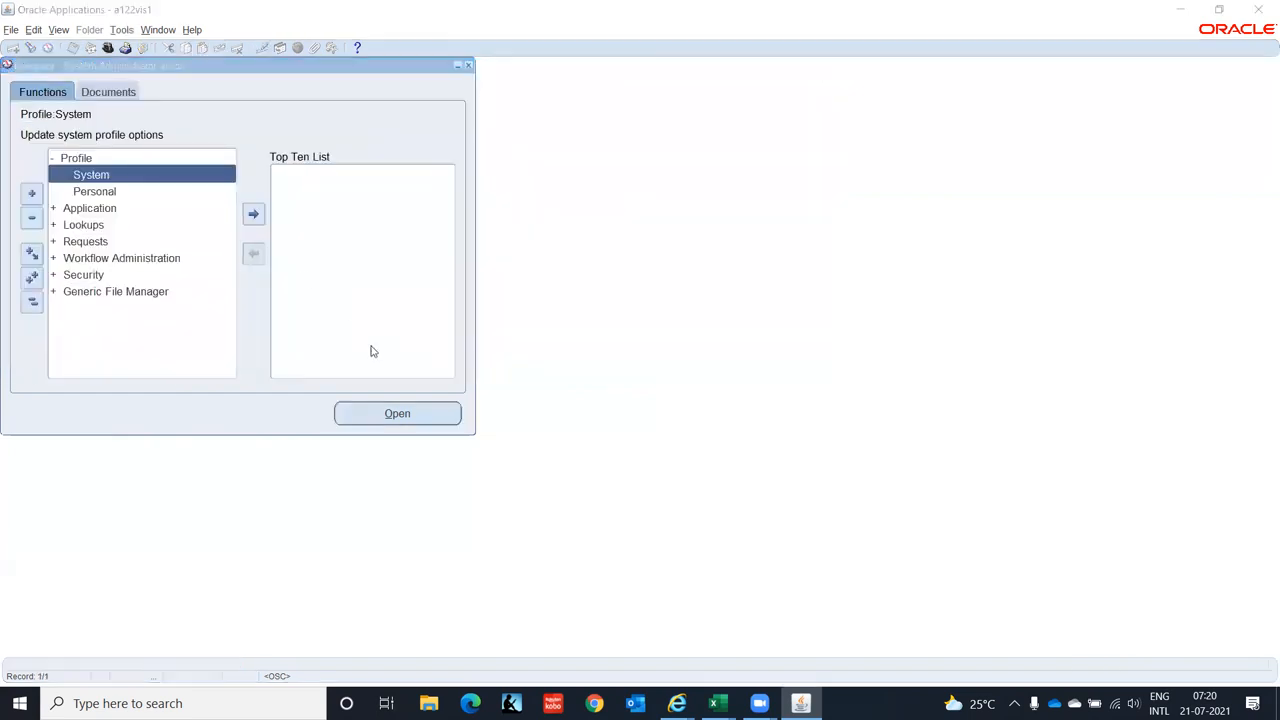
- Enter Done in F70 and F71 for Create Responsibilities and Update Profile Option
key(alt+Tab)
key(Down)
key(Down)
key(Down)
key(Down)
key(Down)
key(Down)
key(Down)
key(Down)
key(Down)
key(Down)
key(Down)
key(Down)
key(Down)
key(Down)
key(Down)
key(Down)
key(Down)
key(Down)
key(Down)
key(Down)
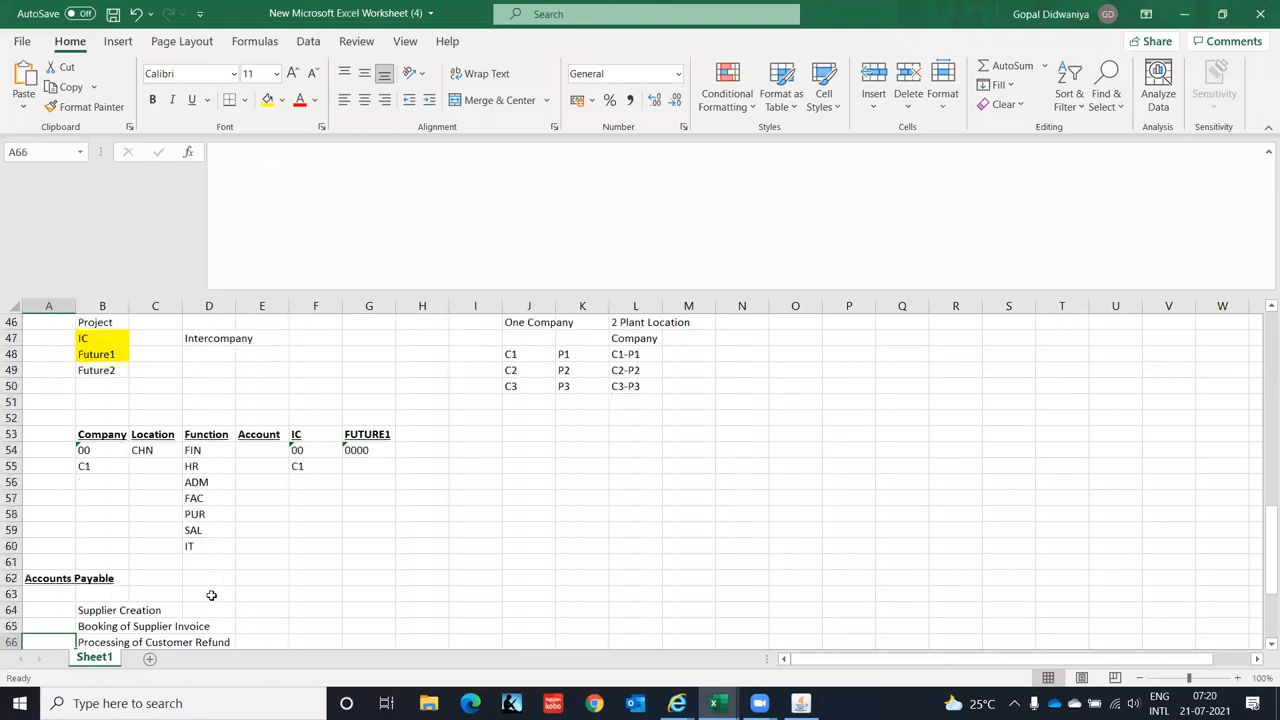
key(Down)
key(Down)
key(Down)
key(Down)
key(Down)
key(Down)
key(Down)
key(Down)
key(Down)
key(Down)
key(Down)
key(Down)
key(Down)
key(Down)
key(Down)
key(Down)
key(Down)
key(Down)
key(Down)
key(Down)
key(Up)
key(Up)
key(Up)
key(Up)
key(Up)
key(Up)
key(Up)
key(Up)
key(Up)
key(Up)
key(Up)
key(Up)
key(Up)
key(Up)
key(Up)
key(Up)
key(Up)
key(Up)
key(Down)
key(Right)
key(Right)
key(Right)
key(Right)
key(Right)
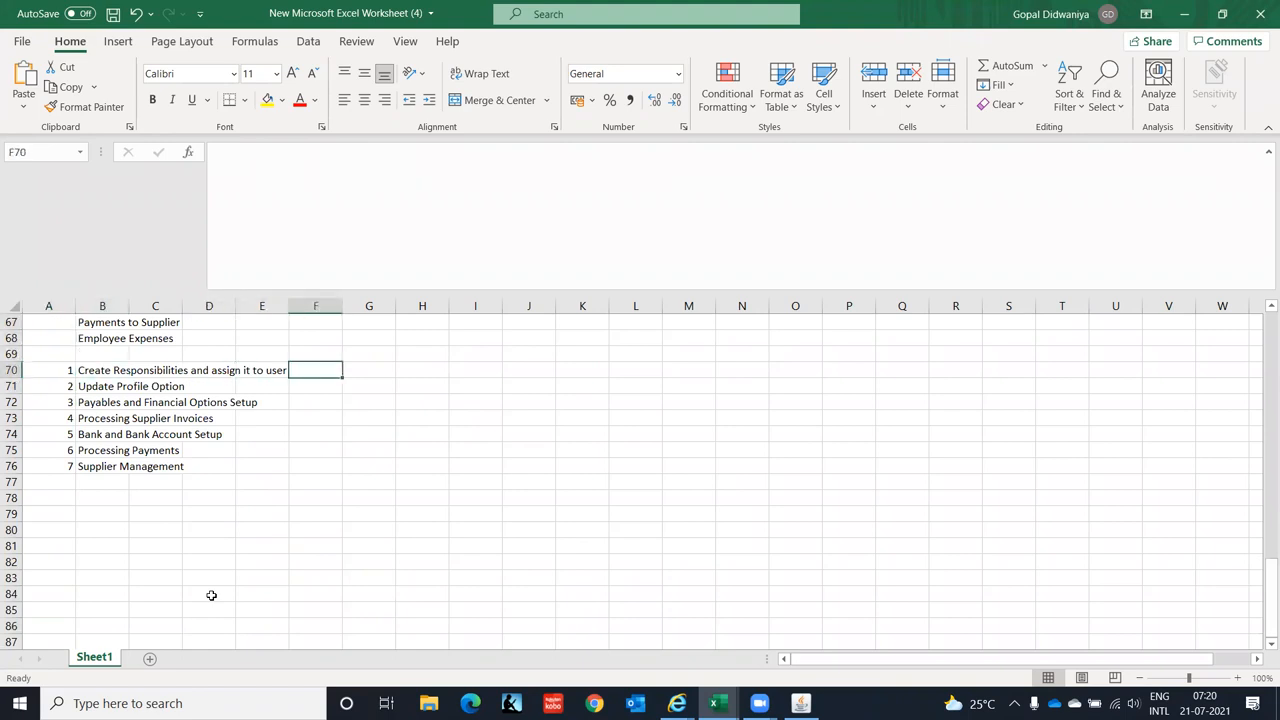
text(Done)
key(Return)
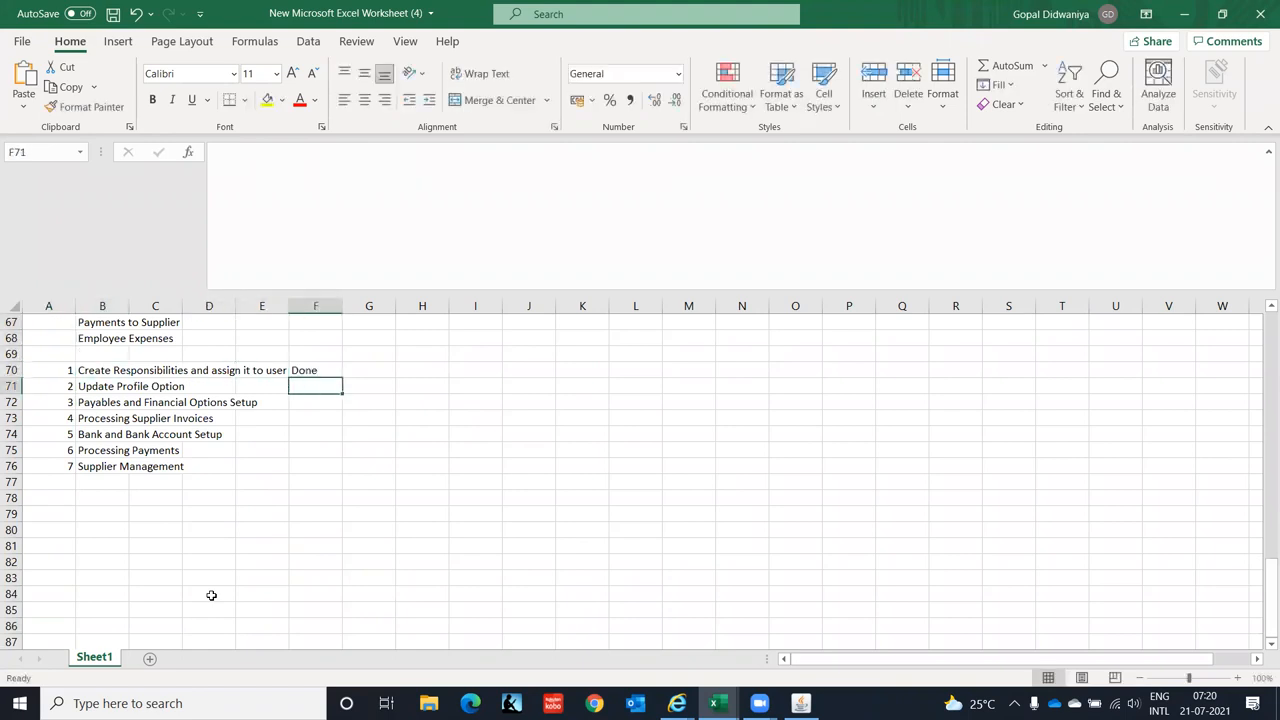
text(Done)
key(Return)
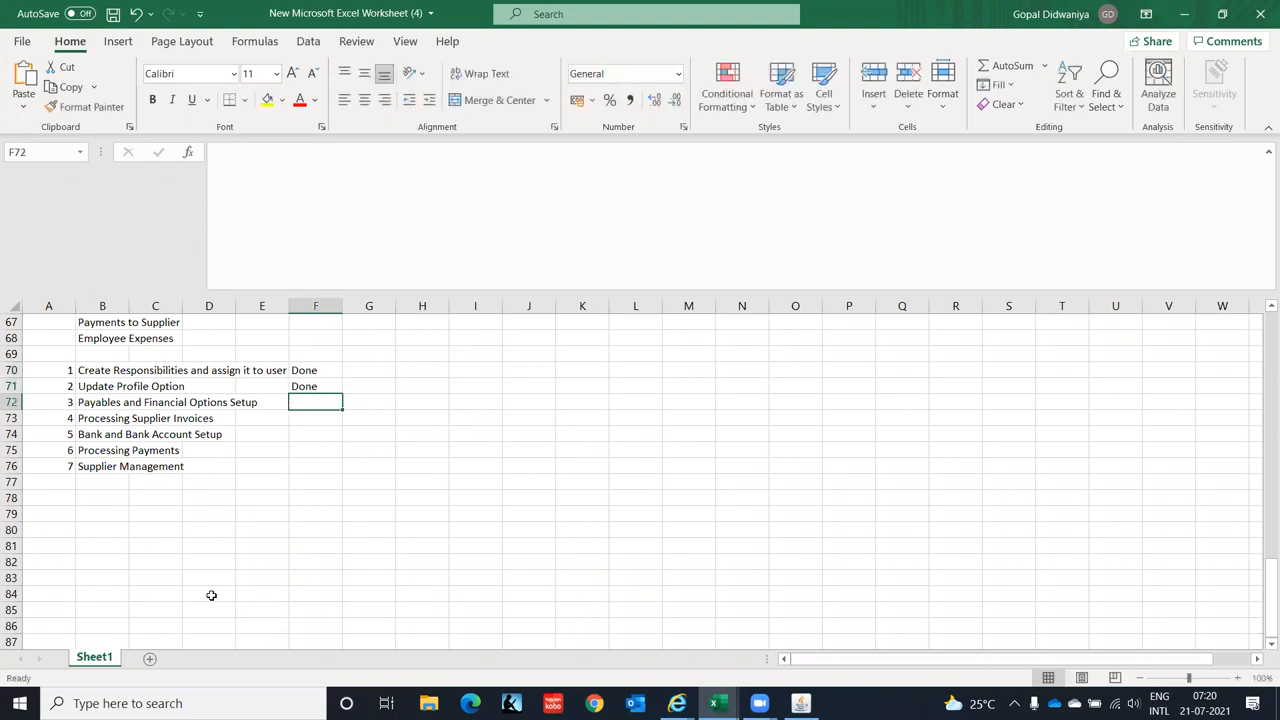
key(alt+Tab)
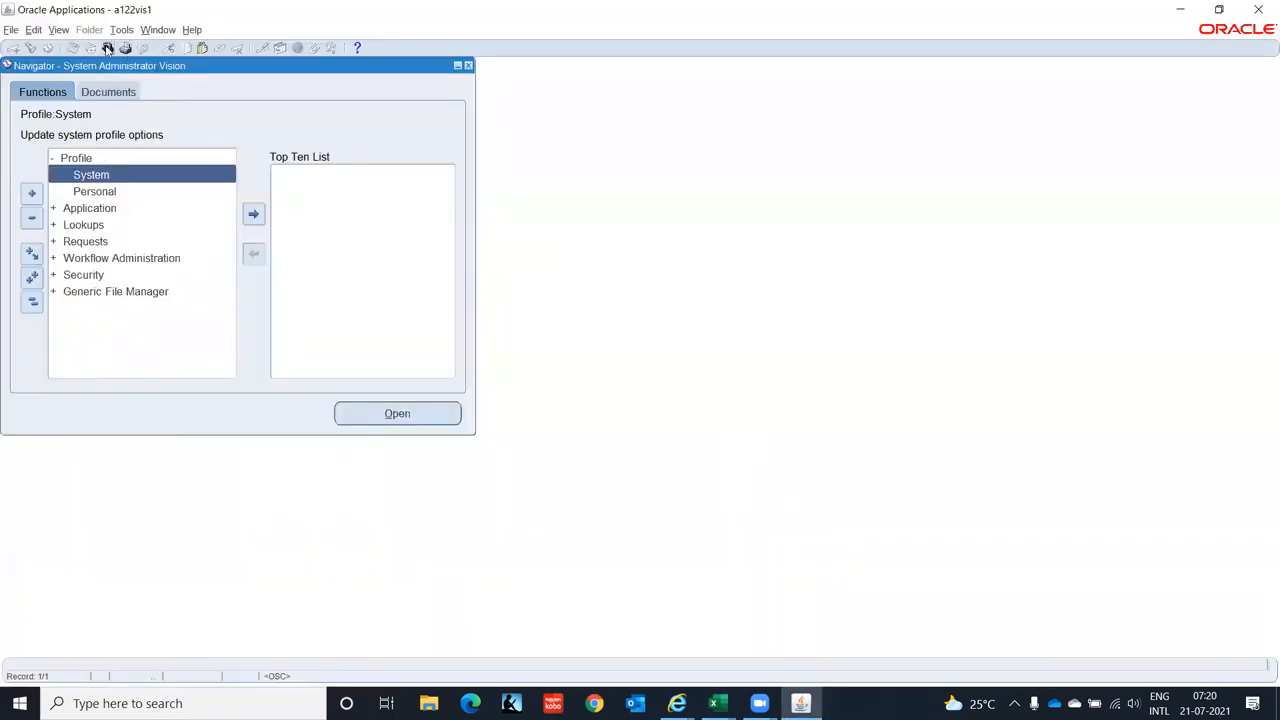
- Switch responsibility to AP Super User IT India
click(107, 47)
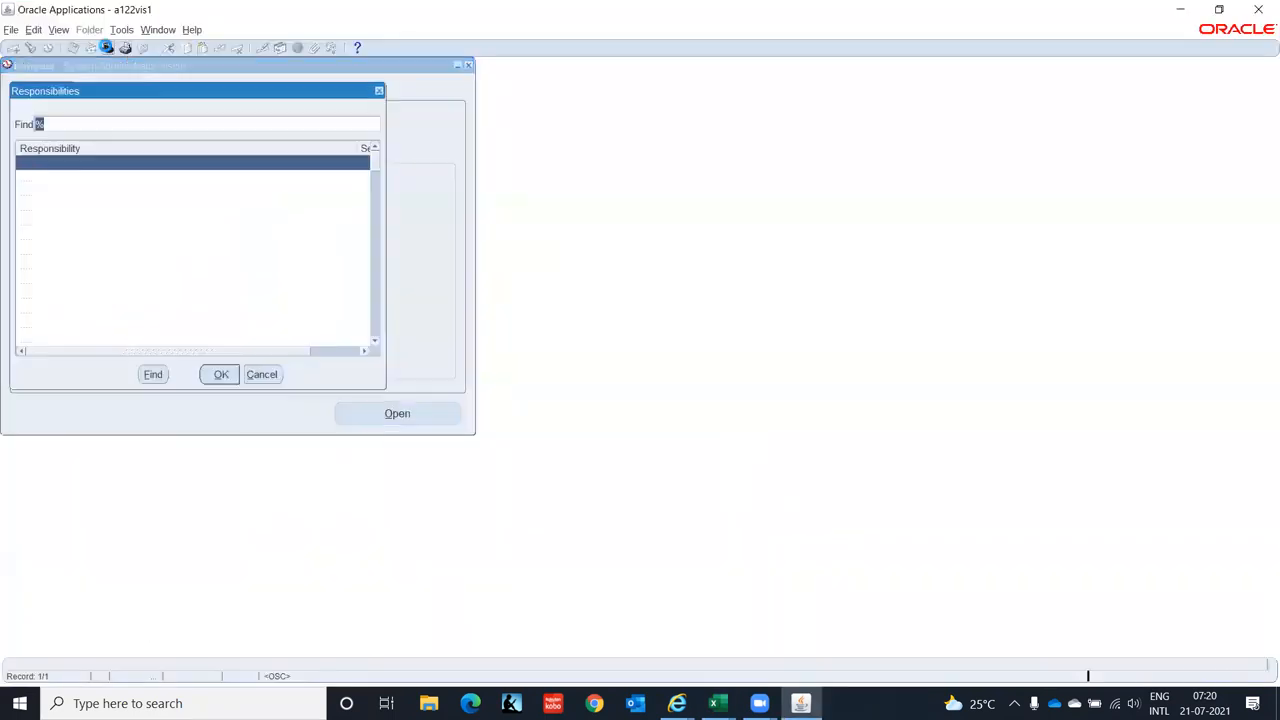
key(Down)
key(Up)
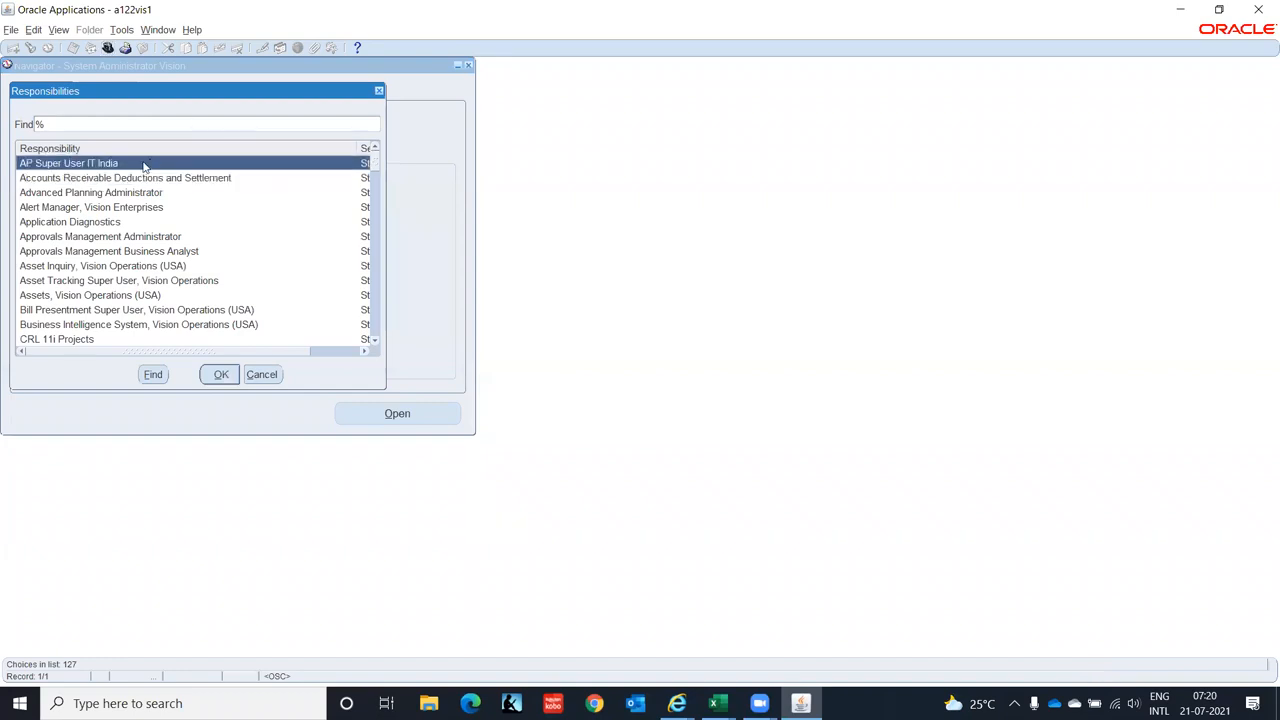
click(223, 373)
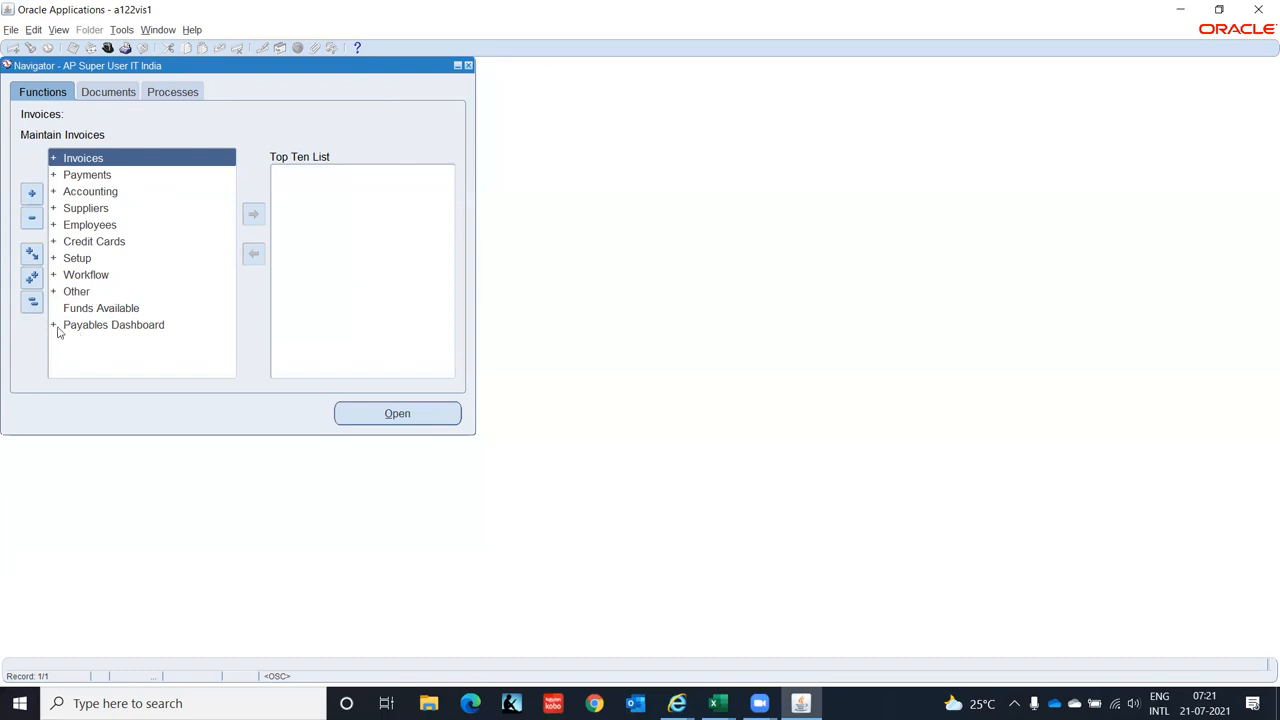
- Select an entry in the AP Super User IT India Payables function list
click(57, 326)
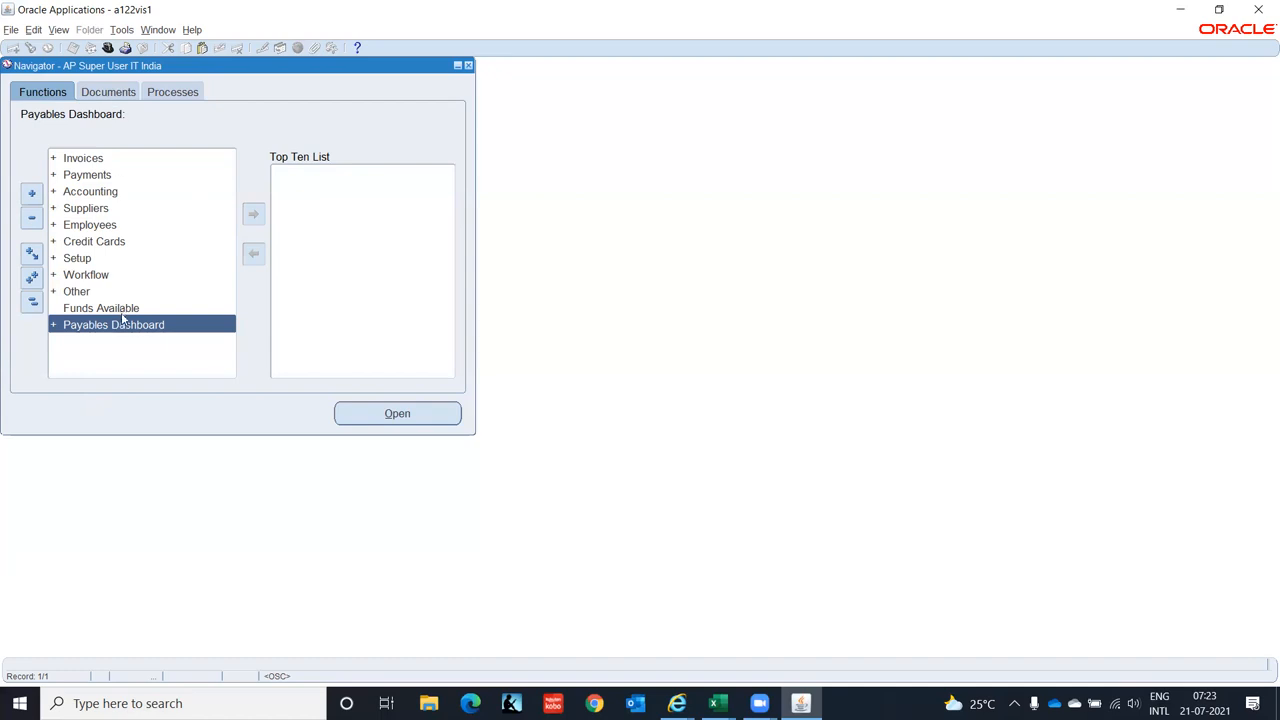
- Expand Setup > Options to list Financials Options, Payables System Setup and Payables Options
click(70, 258)
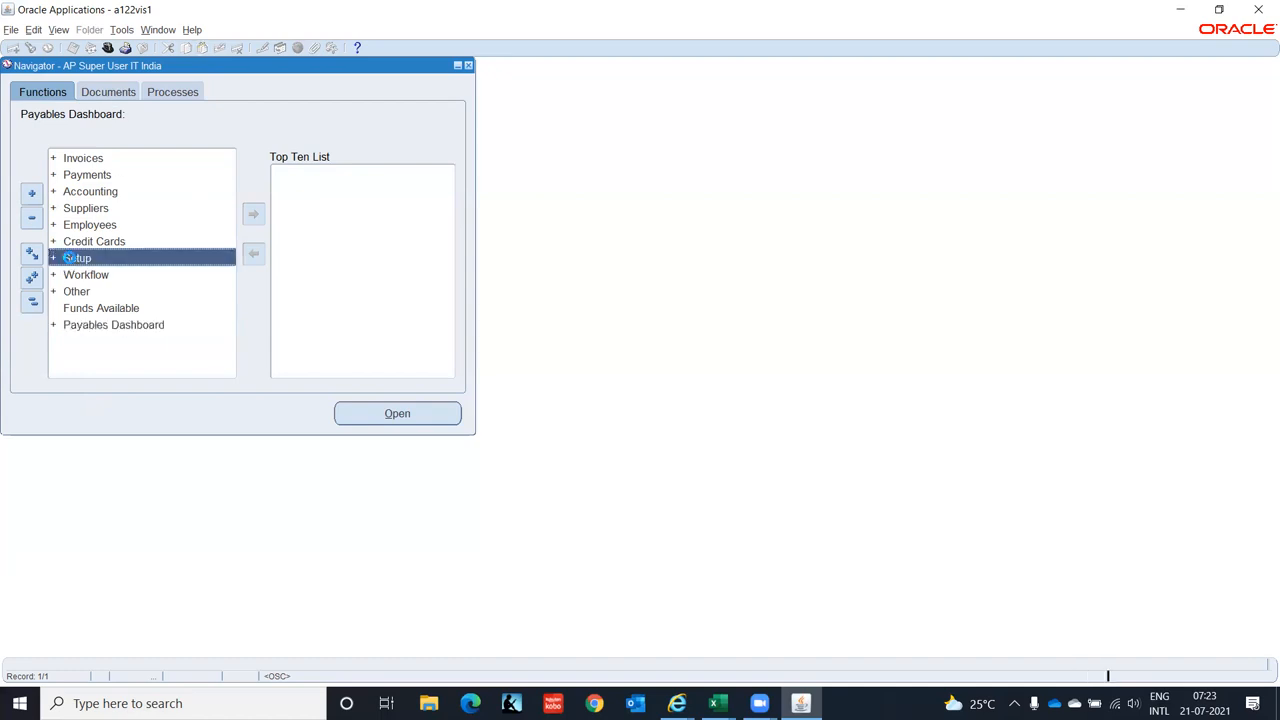
double_click(70, 258)
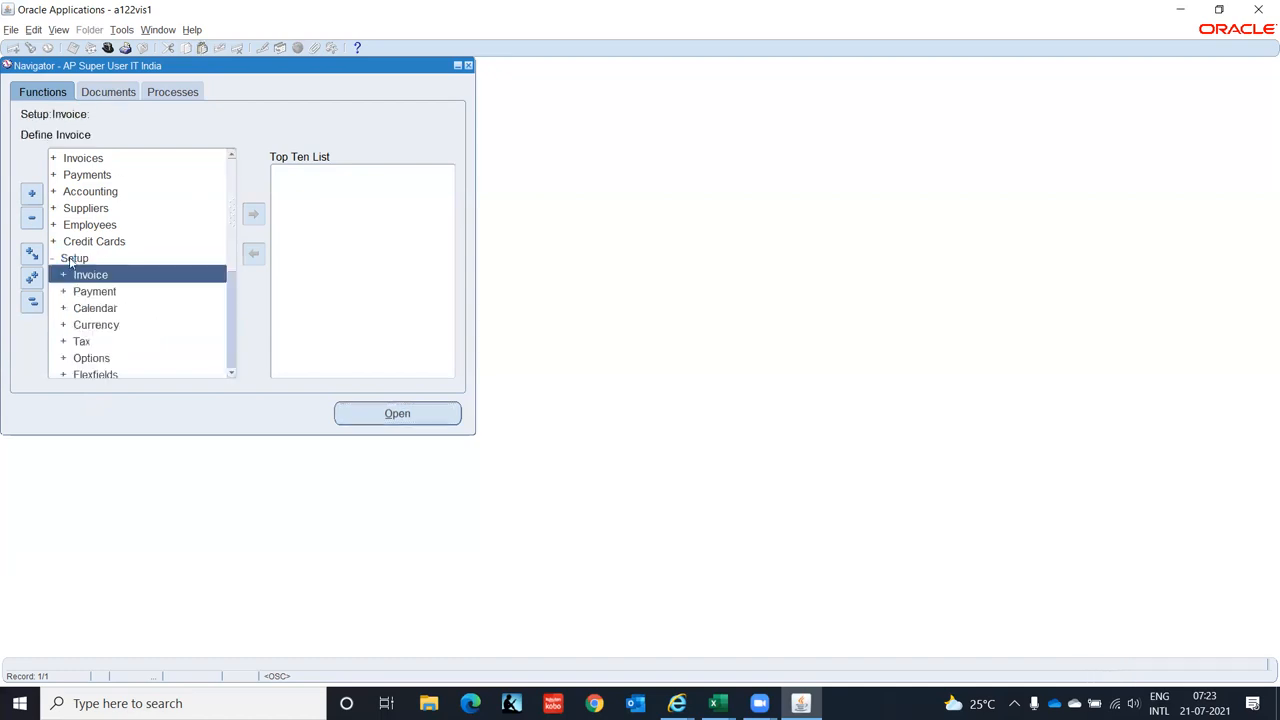
click(231, 373)
click(231, 373)
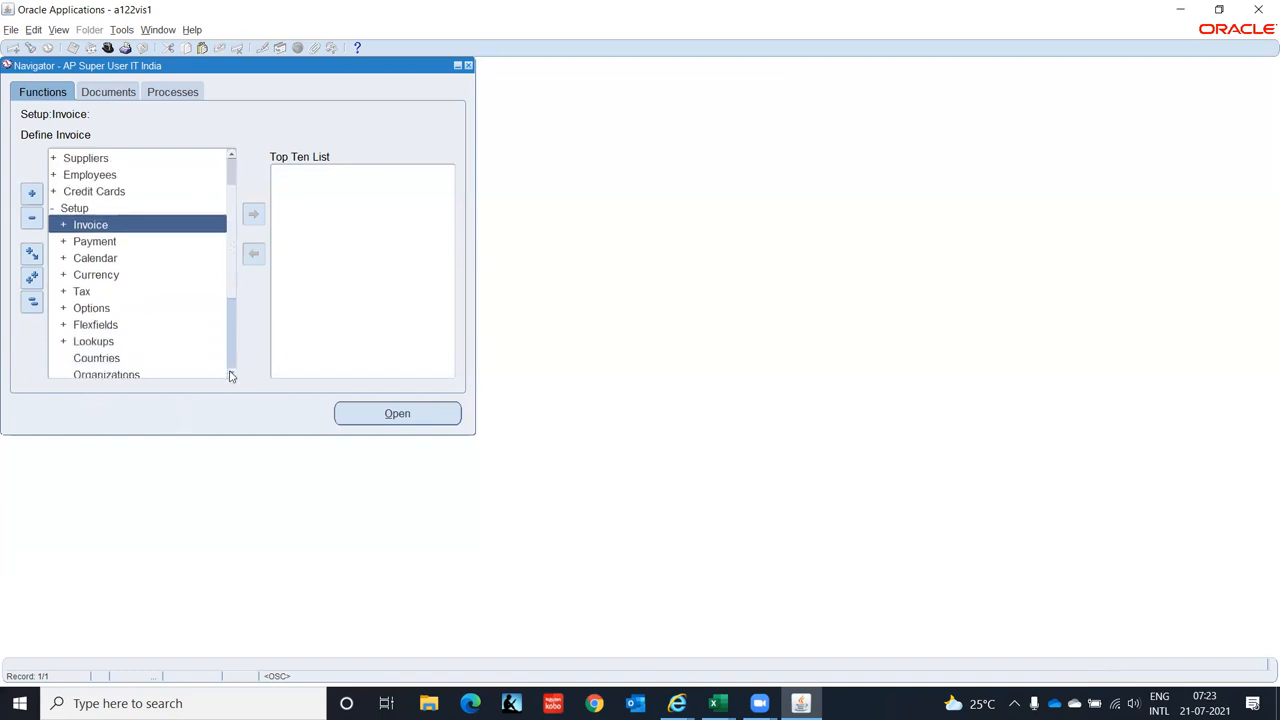
click(78, 312)
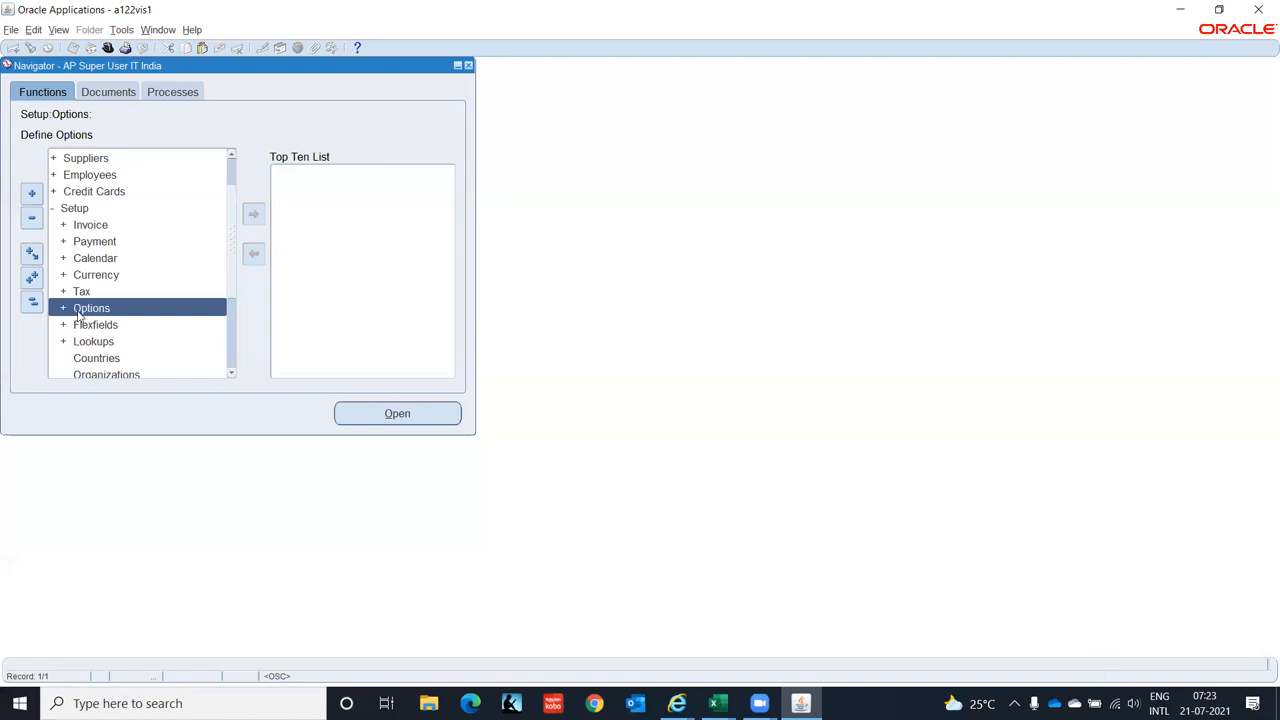
double_click(78, 312)
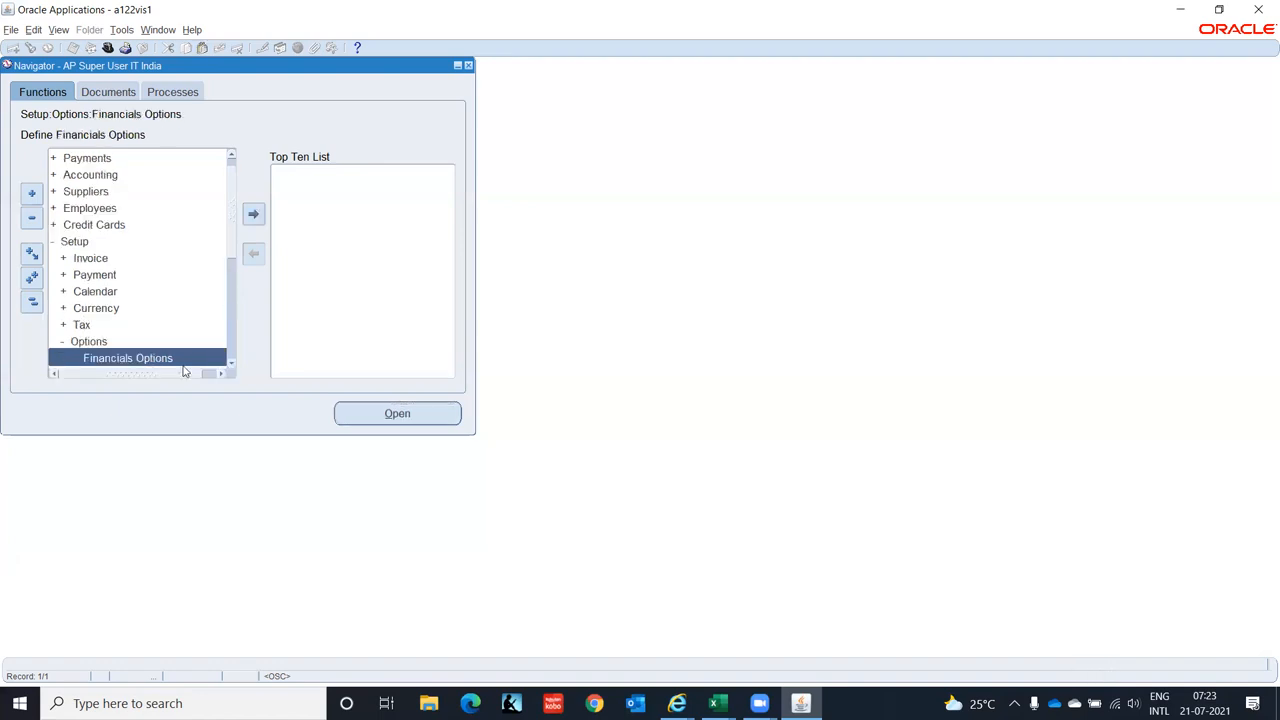
scroll(229, 366, down, 2)
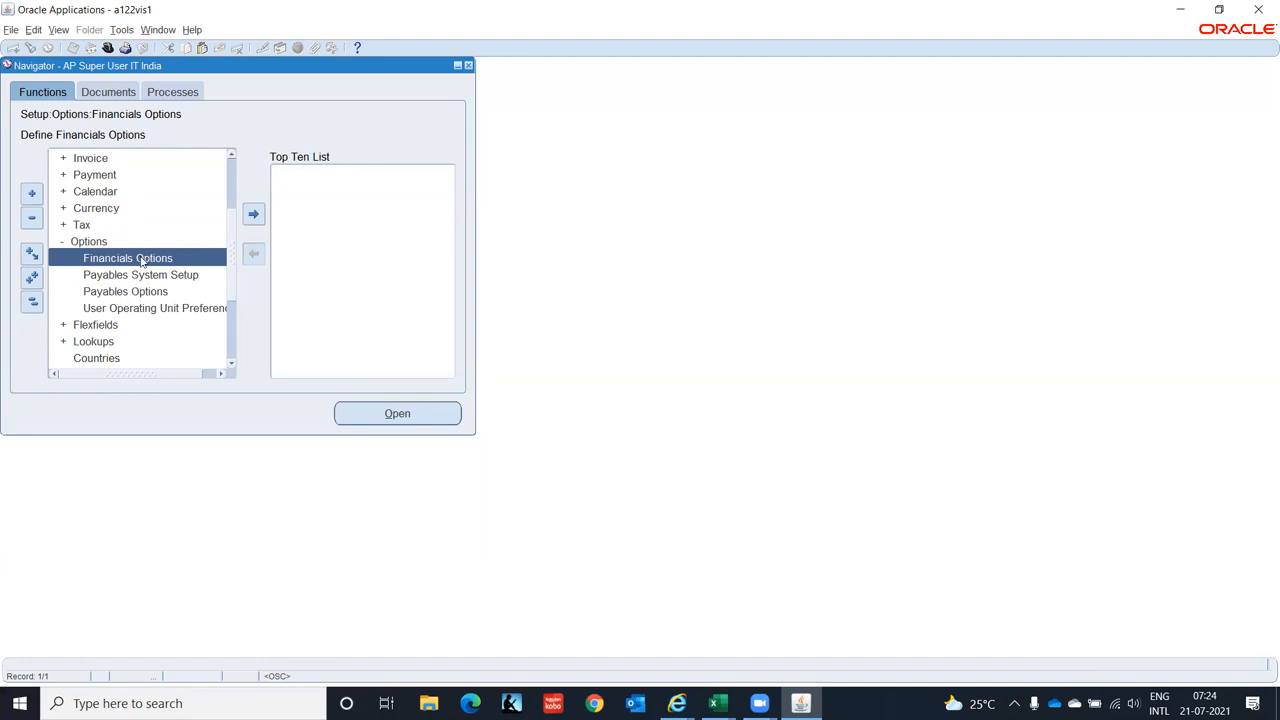
- Open the Financials Options form and enter 1 in Future Periods
double_click(141, 259)
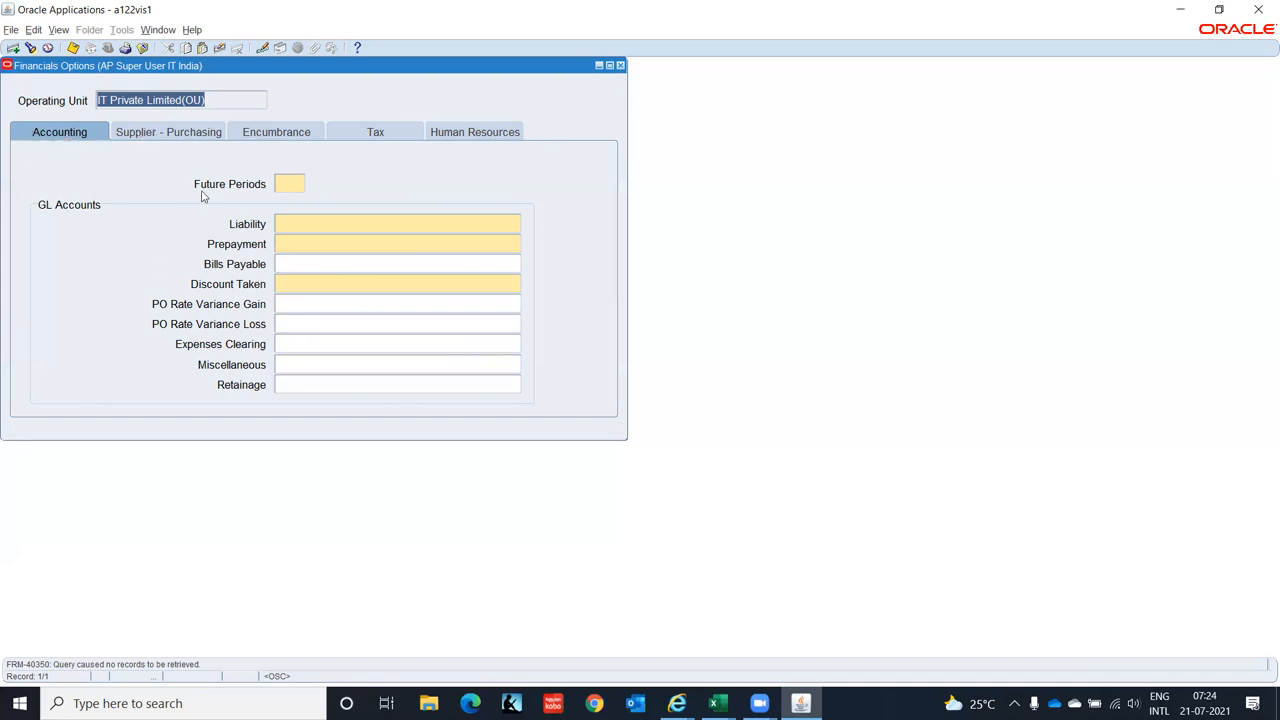
click(288, 184)
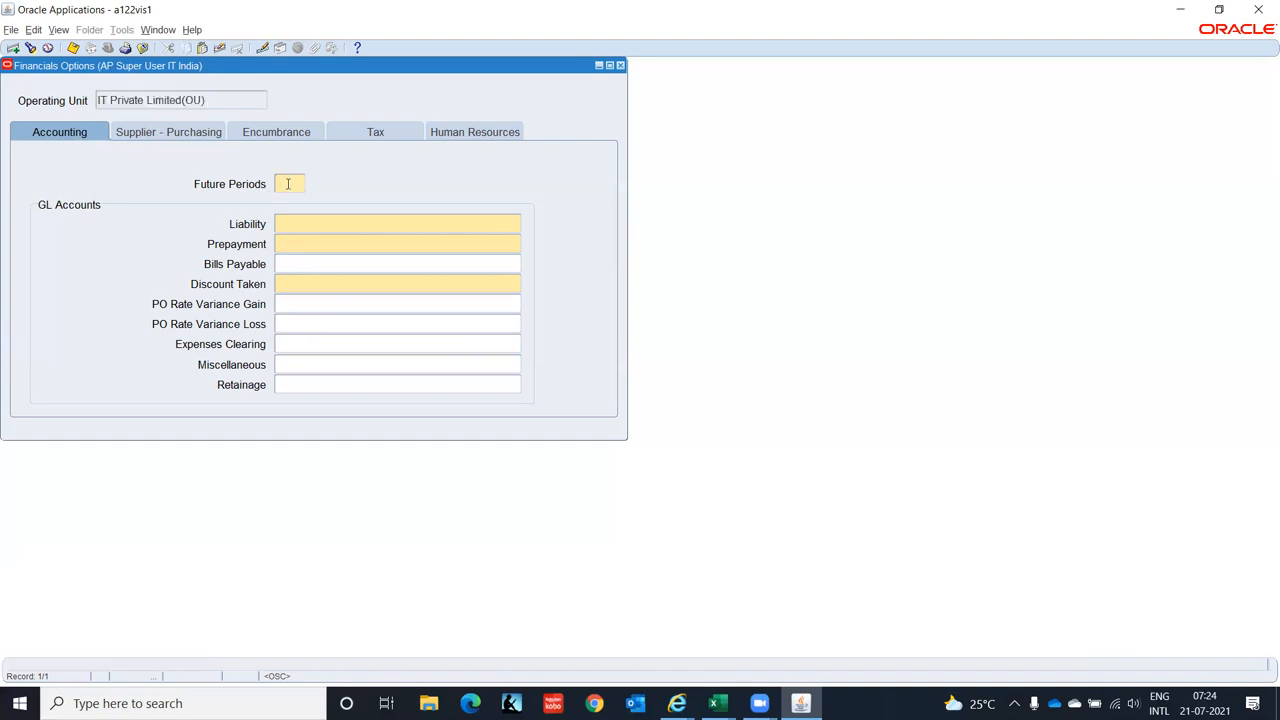
text(1)
click(302, 221)
- Start the Liability account with company C1, location CHN and function PUR (Purchasing)
click(517, 224)
text(C1)
key(Tab)
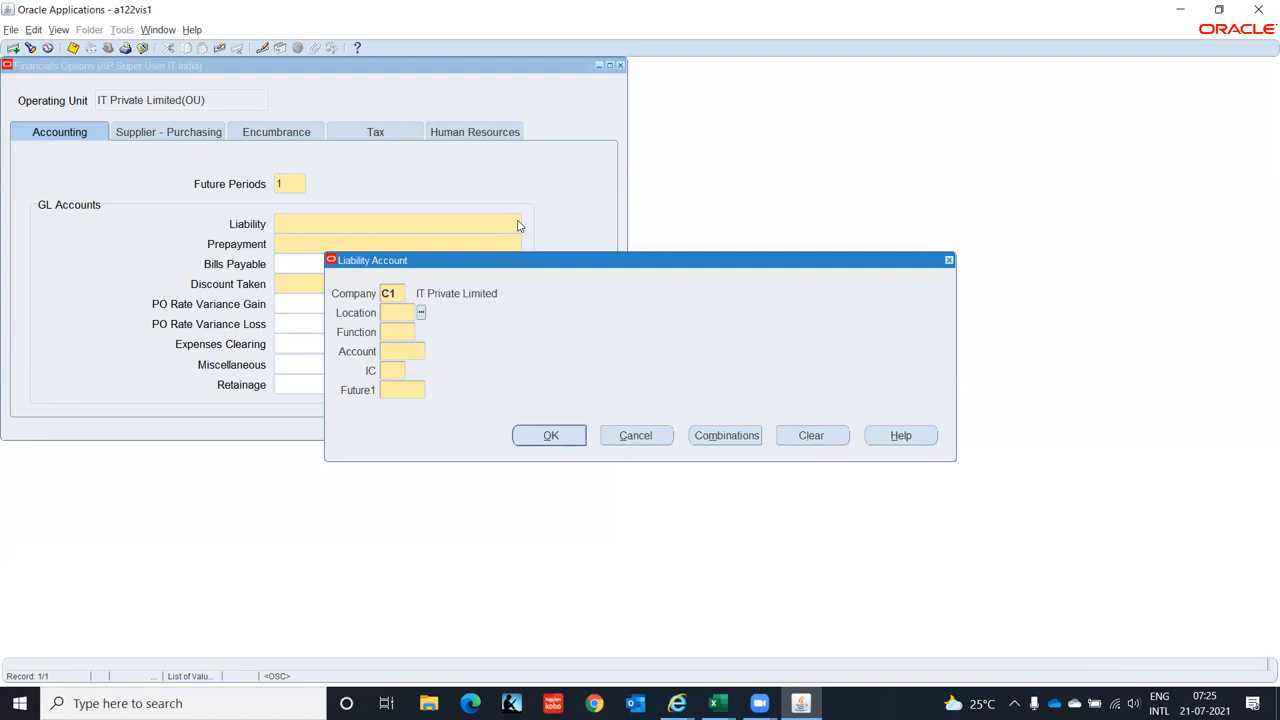
text(CHN)
key(Tab)
key(ctrl+l)
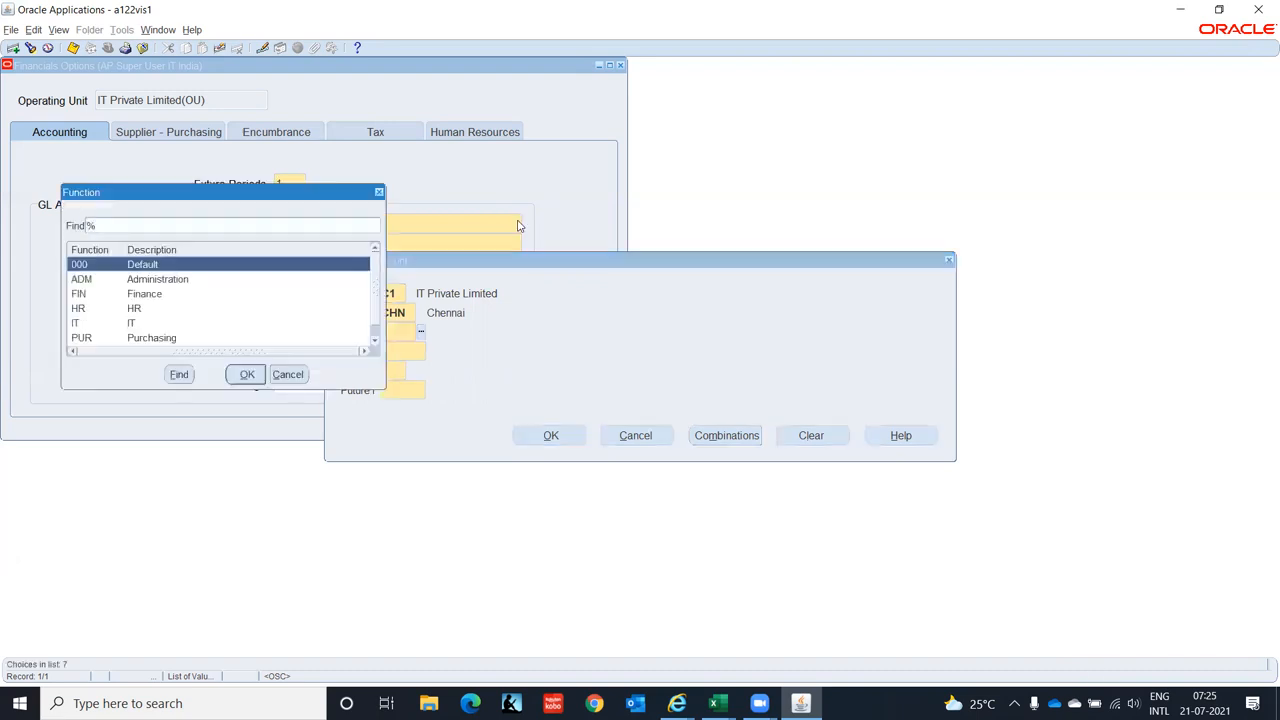
key(Down)
key(Down)
key(Down)
key(Down)
key(Down)
key(Down)
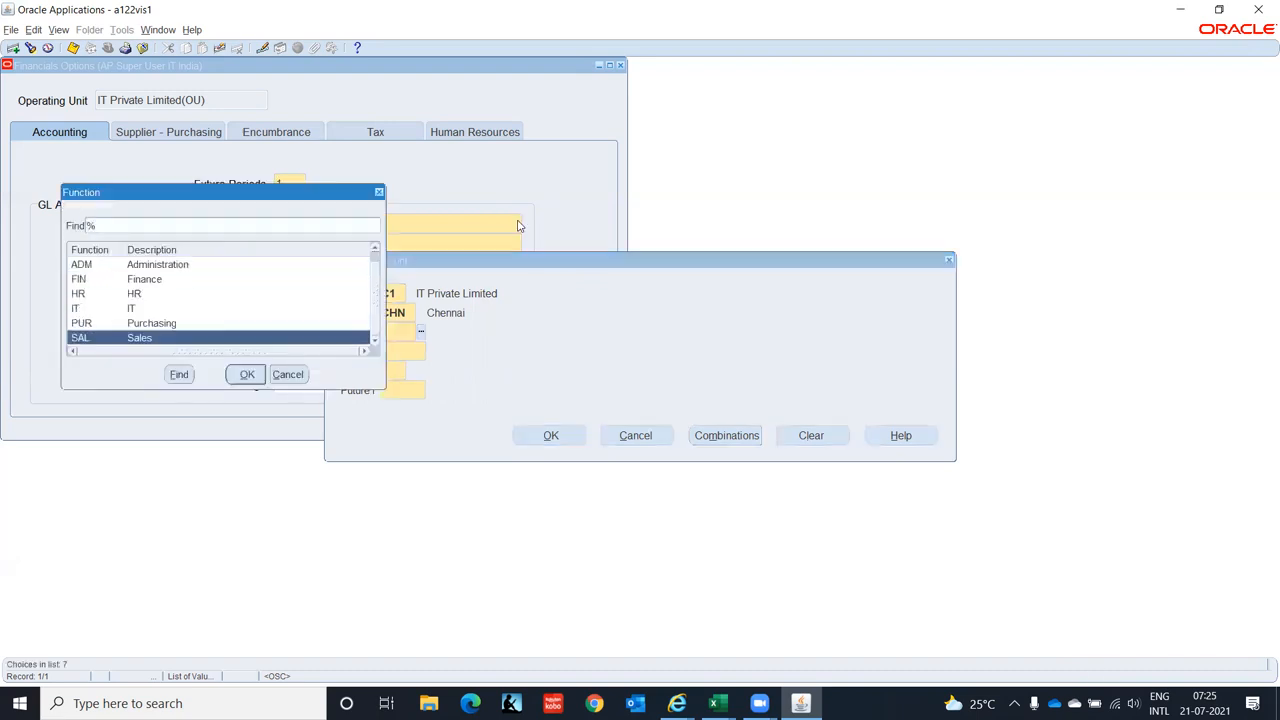
key(Up)
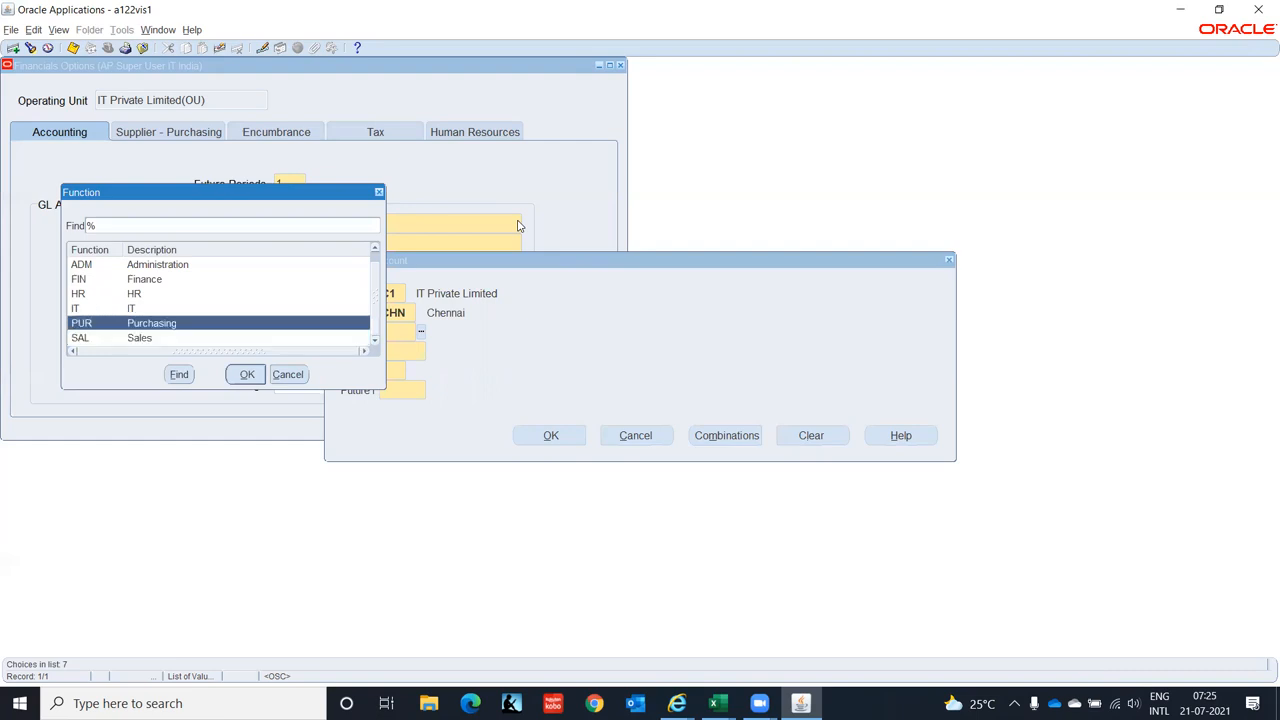
key(Return)
- Finish the Liability account with 2210 Accounts Payable, IC 00 and Future1 0000, and apply it
key(ctrl+l)
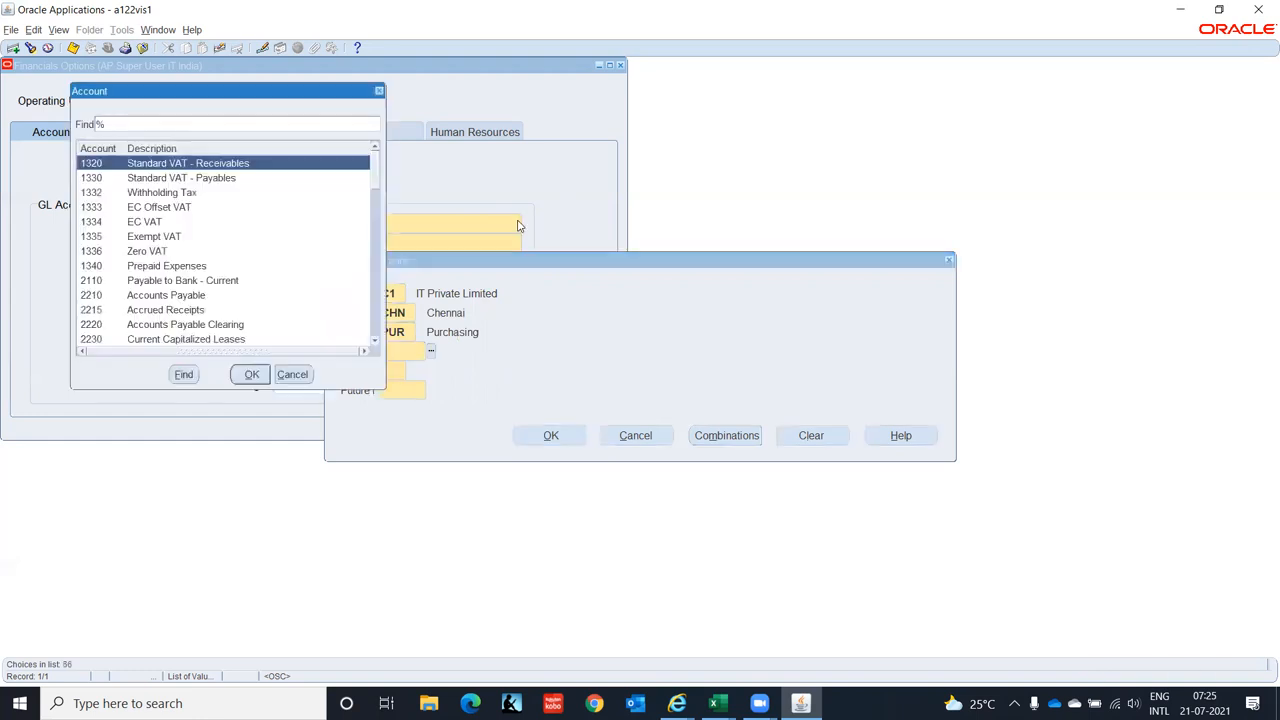
key(Down)
key(Down)
key(Down)
key(Down)
key(Down)
key(Down)
key(Down)
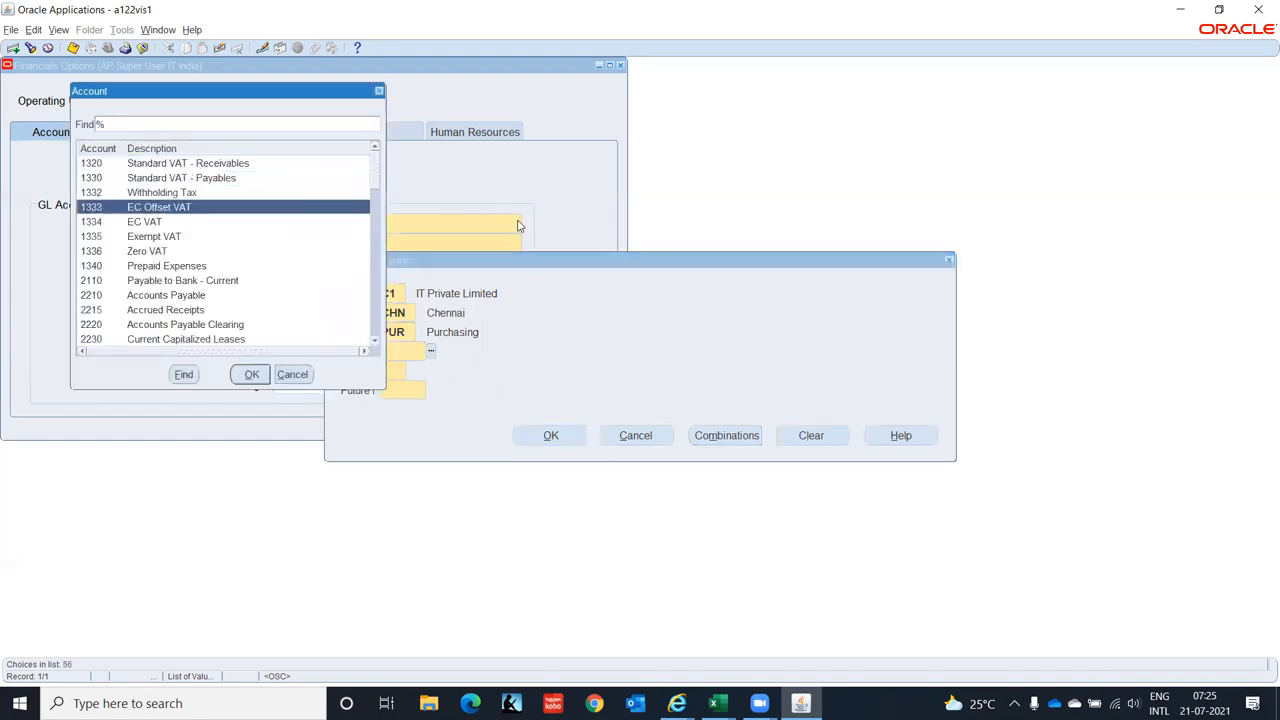
key(Down)
key(Down)
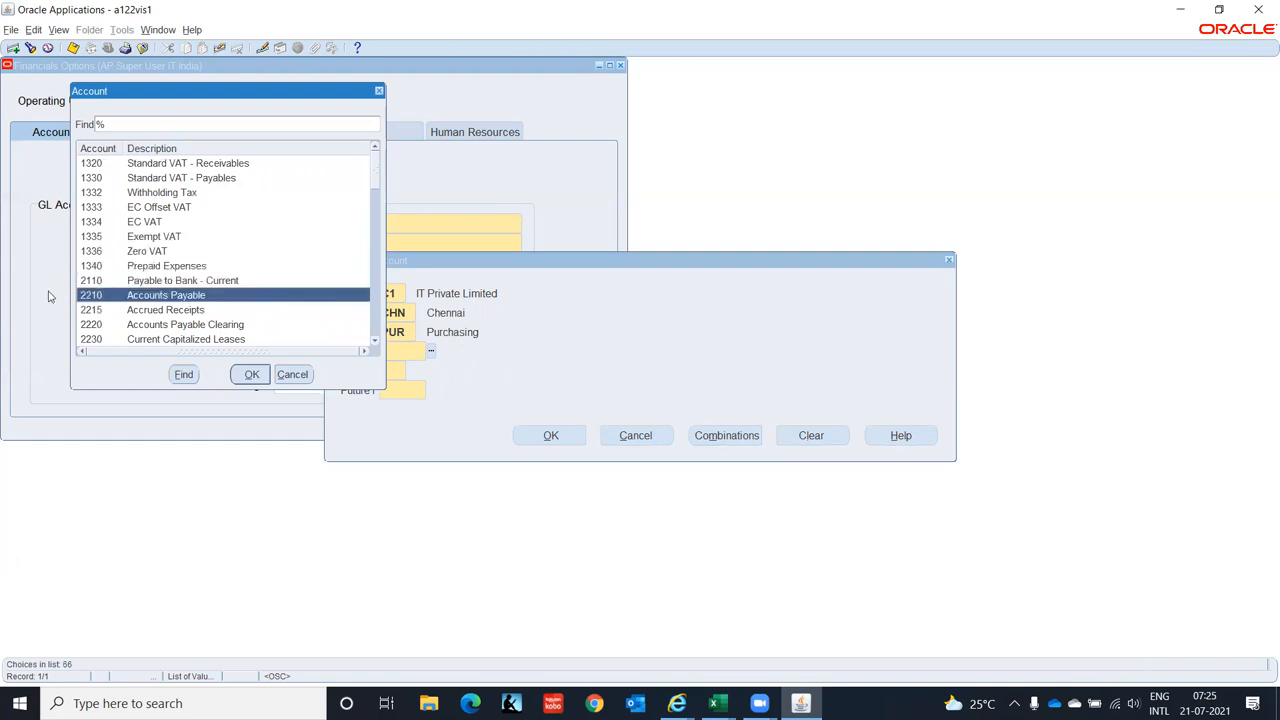
key(Return)
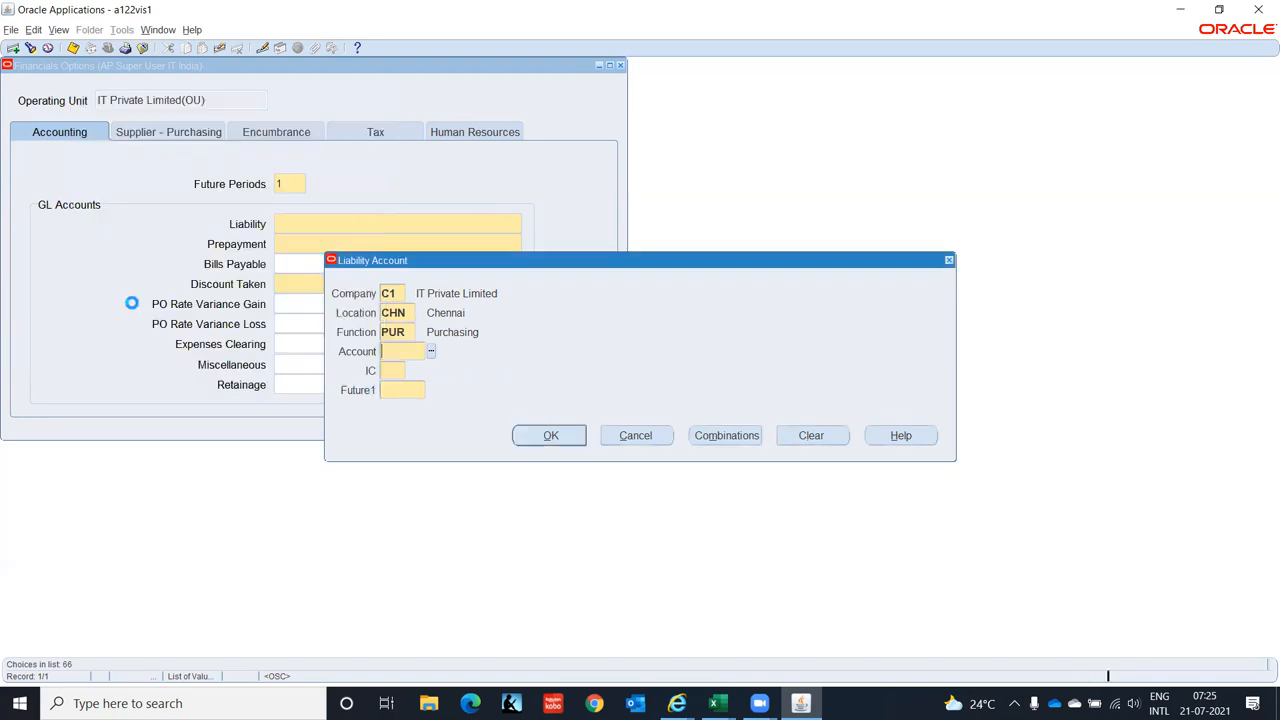
text(00)
key(Tab)
text(0000)
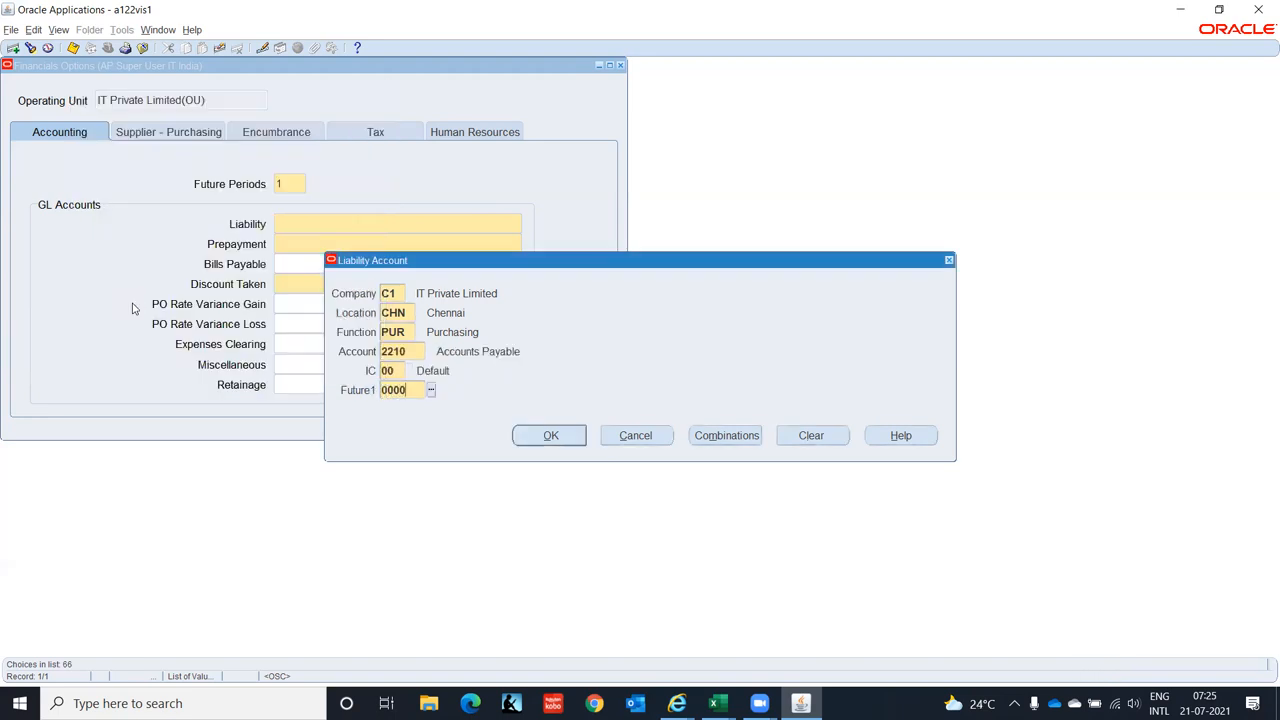
key(Tab)
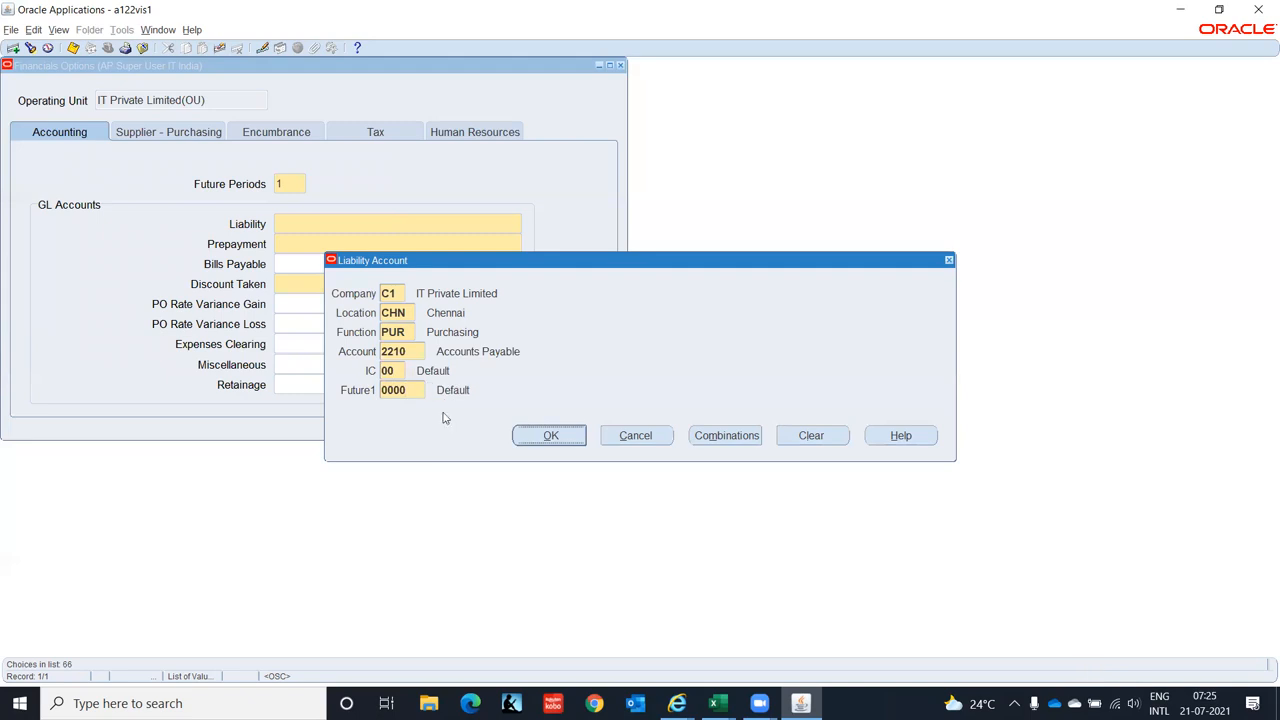
click(552, 435)
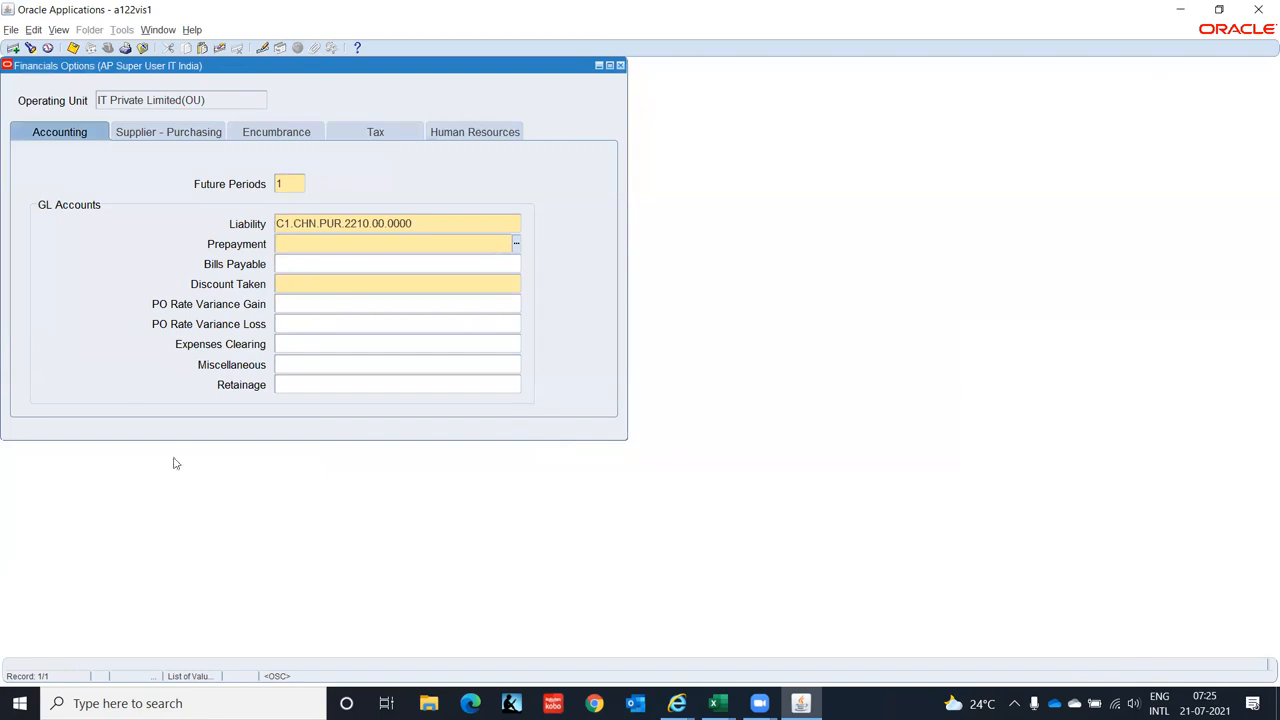
- Enter C1, CHN and PUR in the Prepayment account, then list the Account segment values
click(517, 244)
click(516, 244)
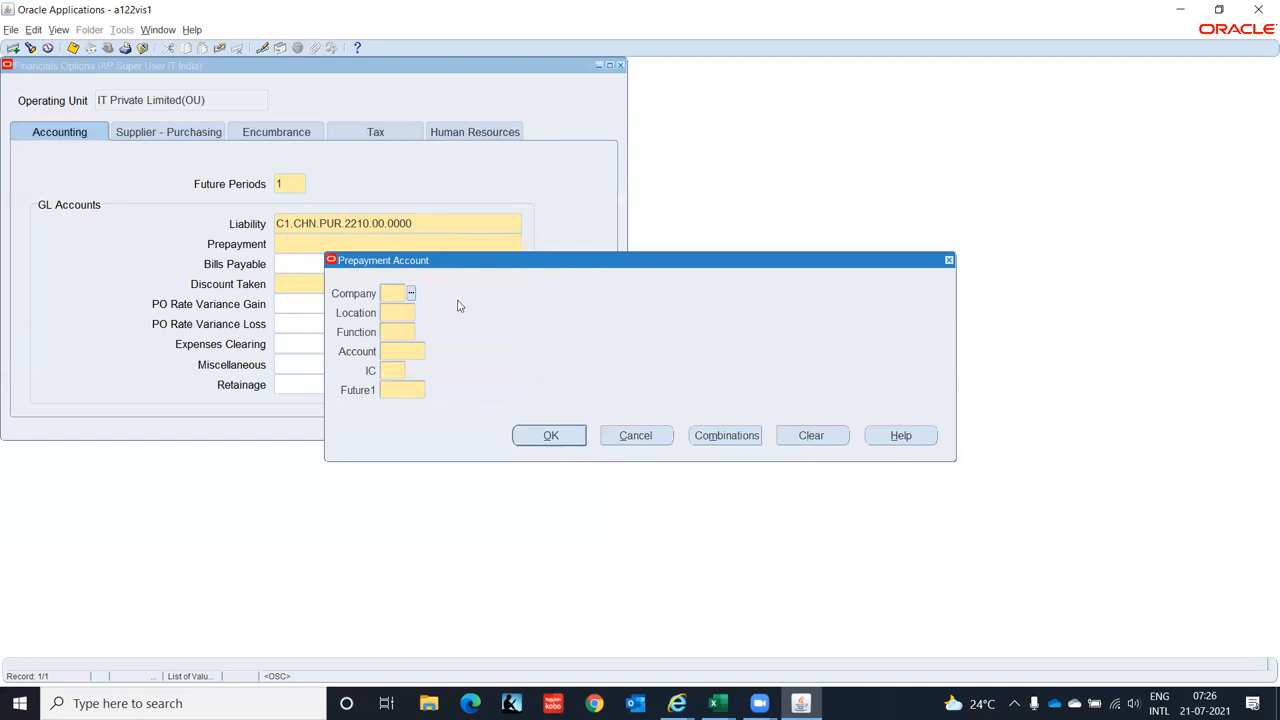
text(C1)
key(Tab)
text(CHN)
key(Tab)
text(PUR)
key(Tab)
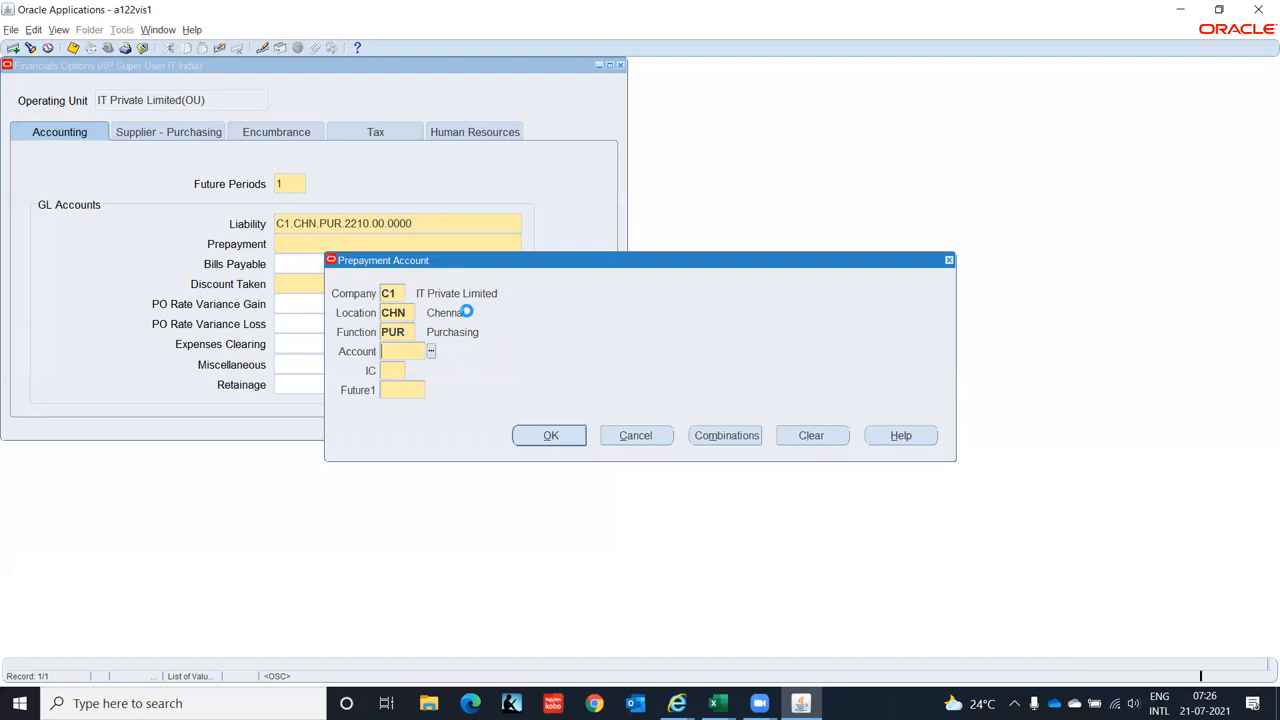
key(ctrl+l)
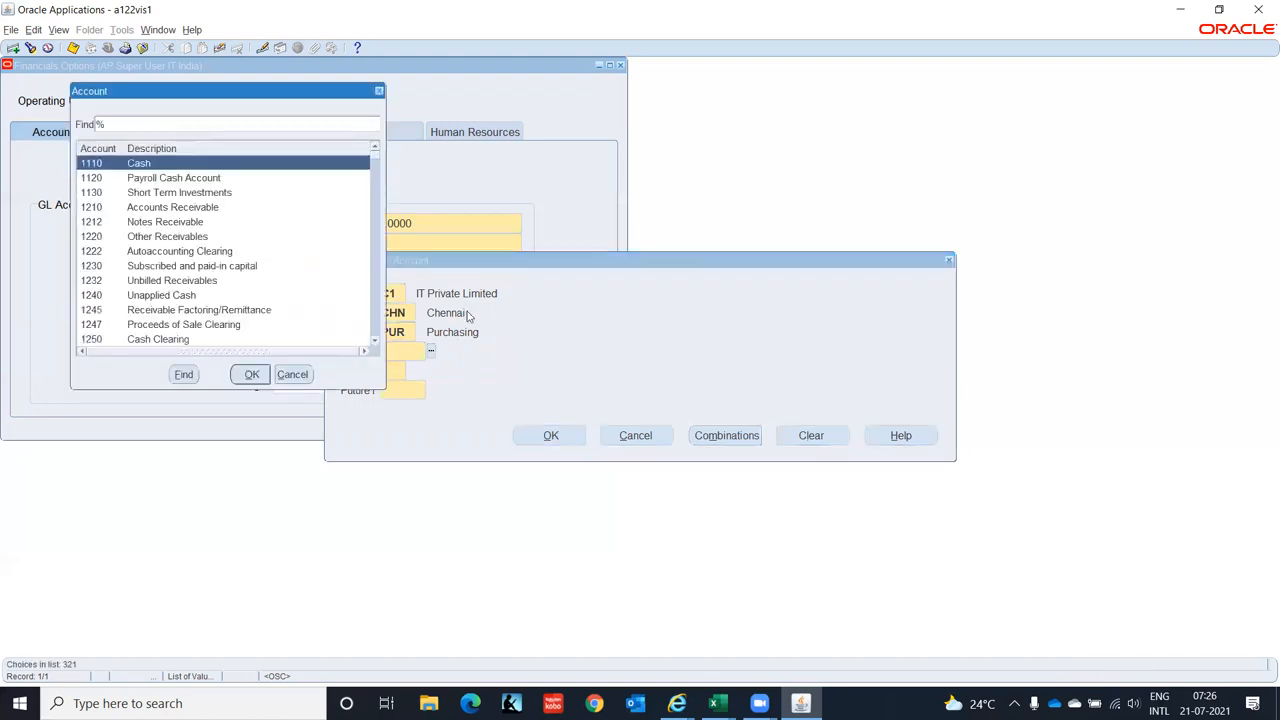
key(Down)
key(Down)
key(Down)
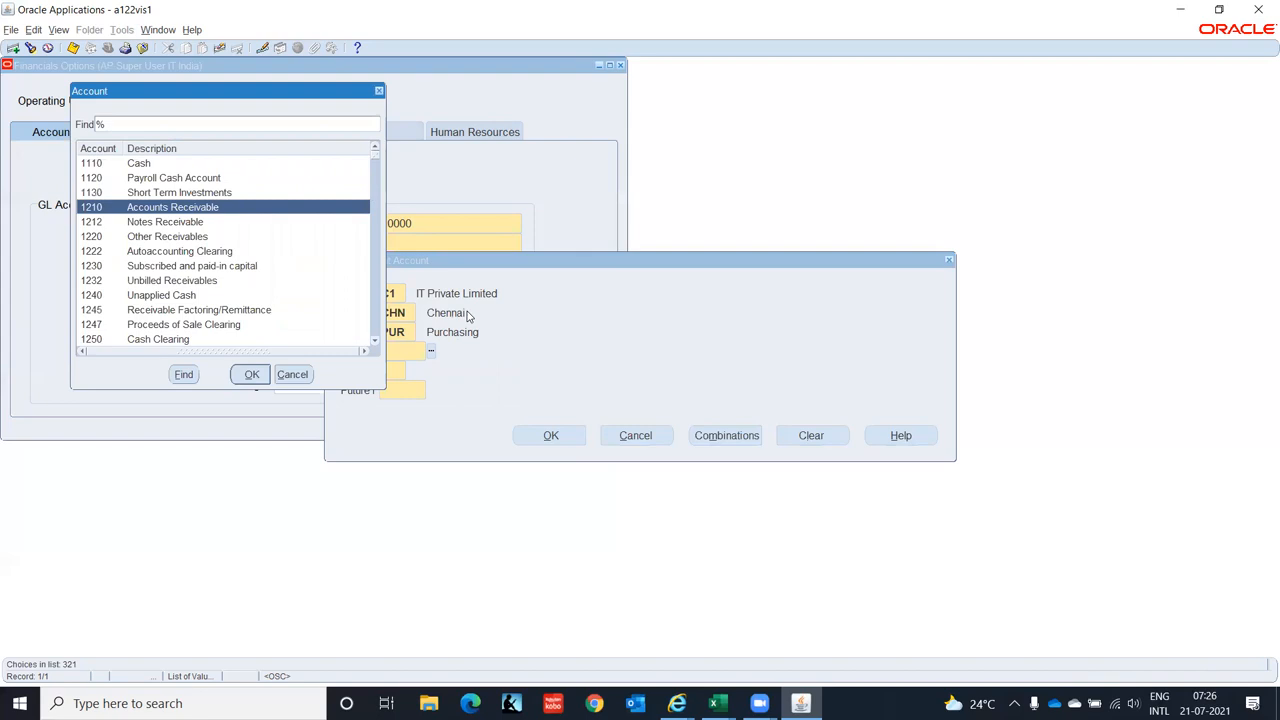
key(Down)
key(Down)
key(Down)
key(Down)
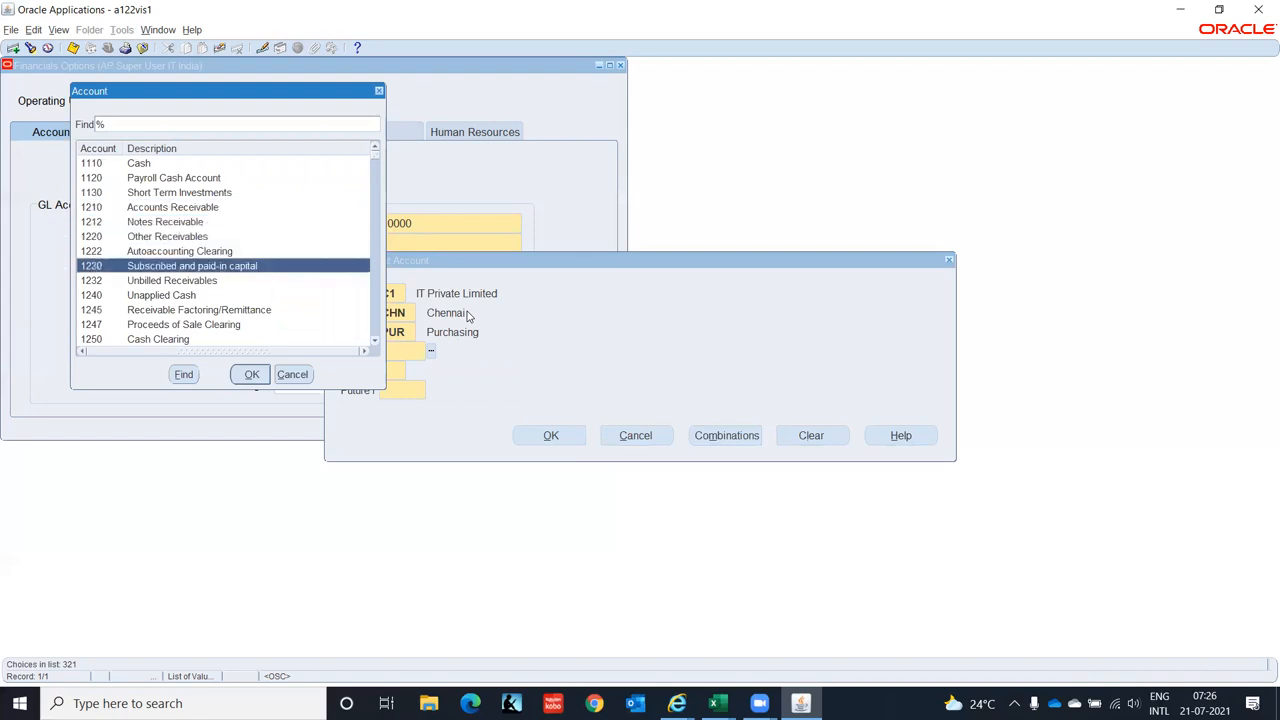
key(Down)
key(Down)
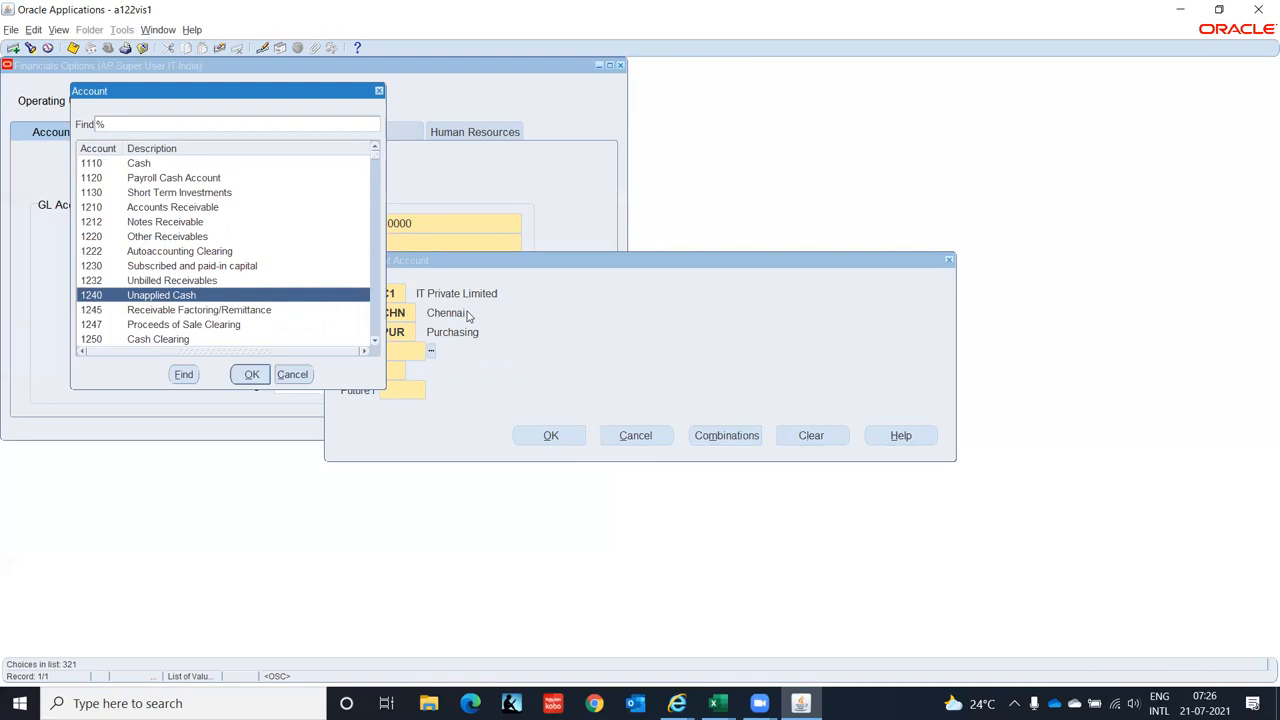
key(Down)
key(Down)
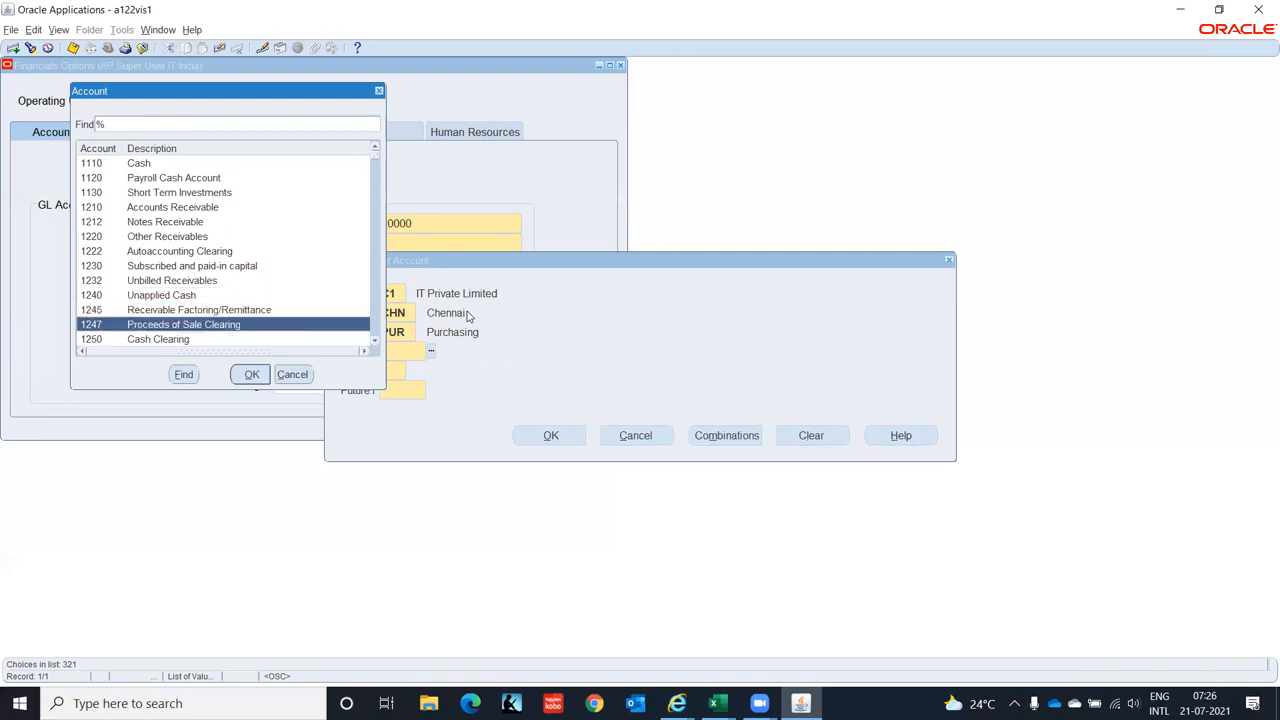
key(Down)
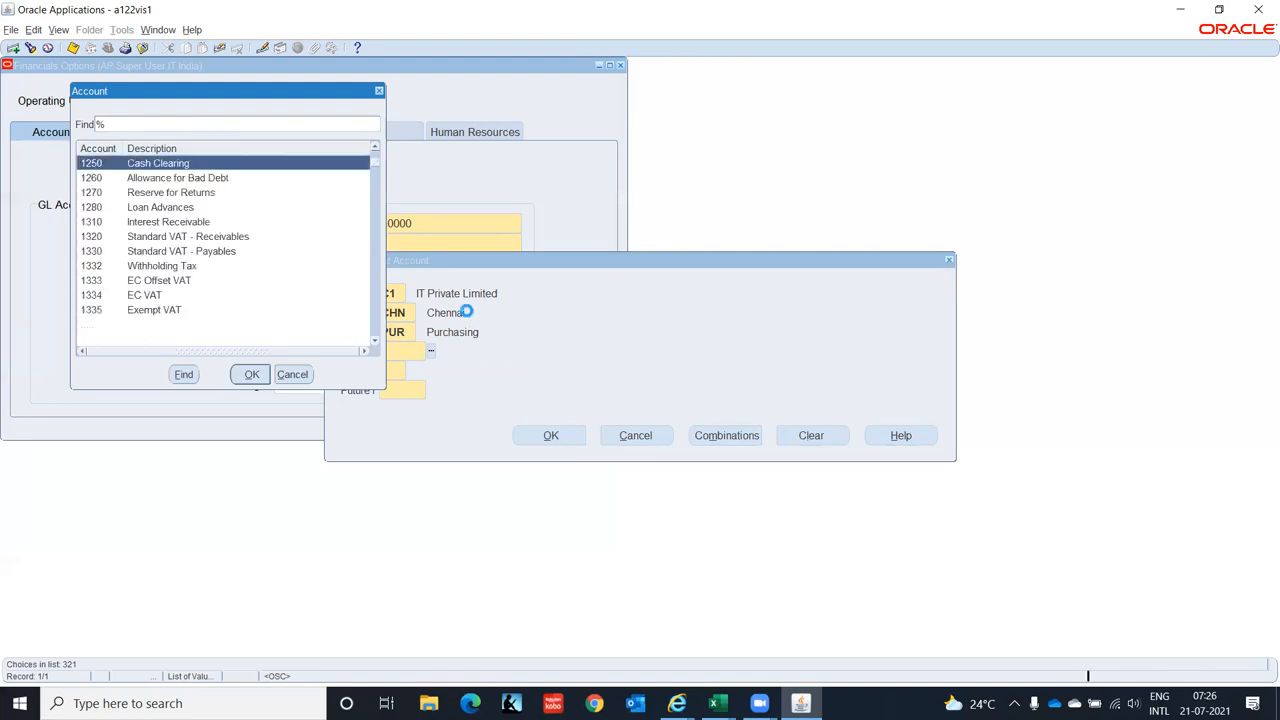
key(Down)
key(Down)
key(Down)
key(Down)
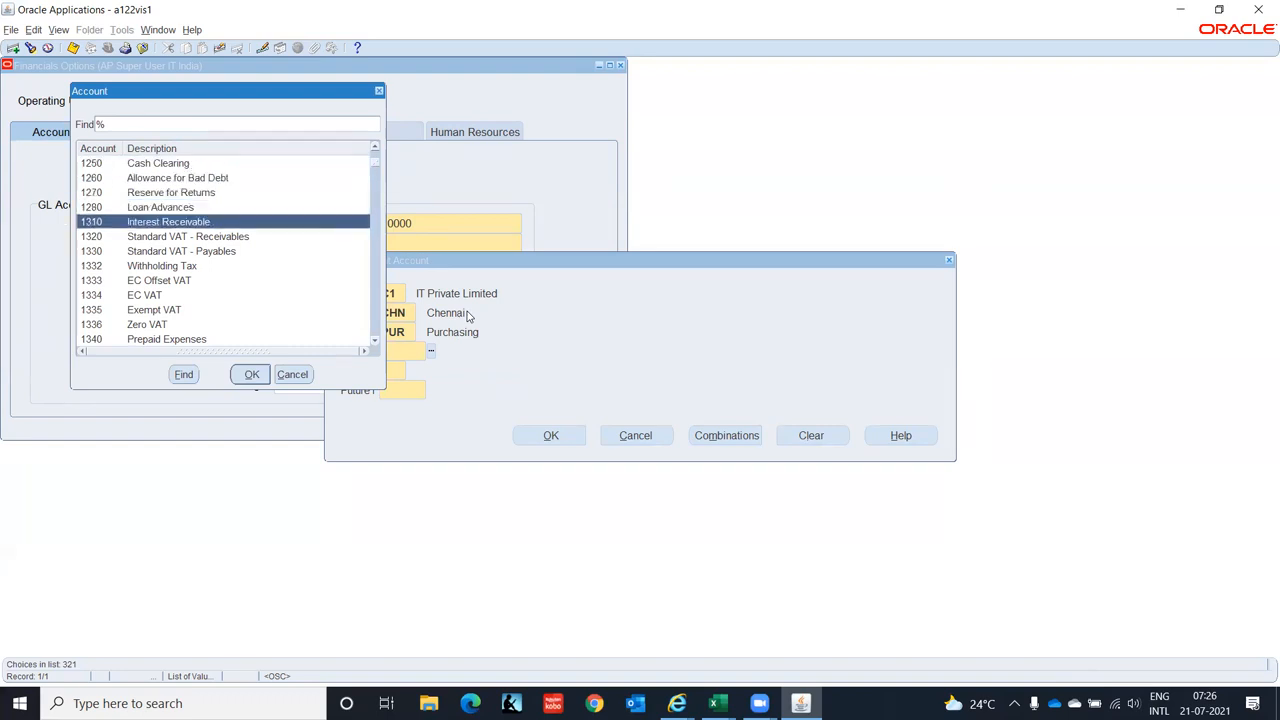
key(Down)
key(Down)
key(Down)
key(Down)
key(Down)
key(Down)
key(Down)
key(Down)
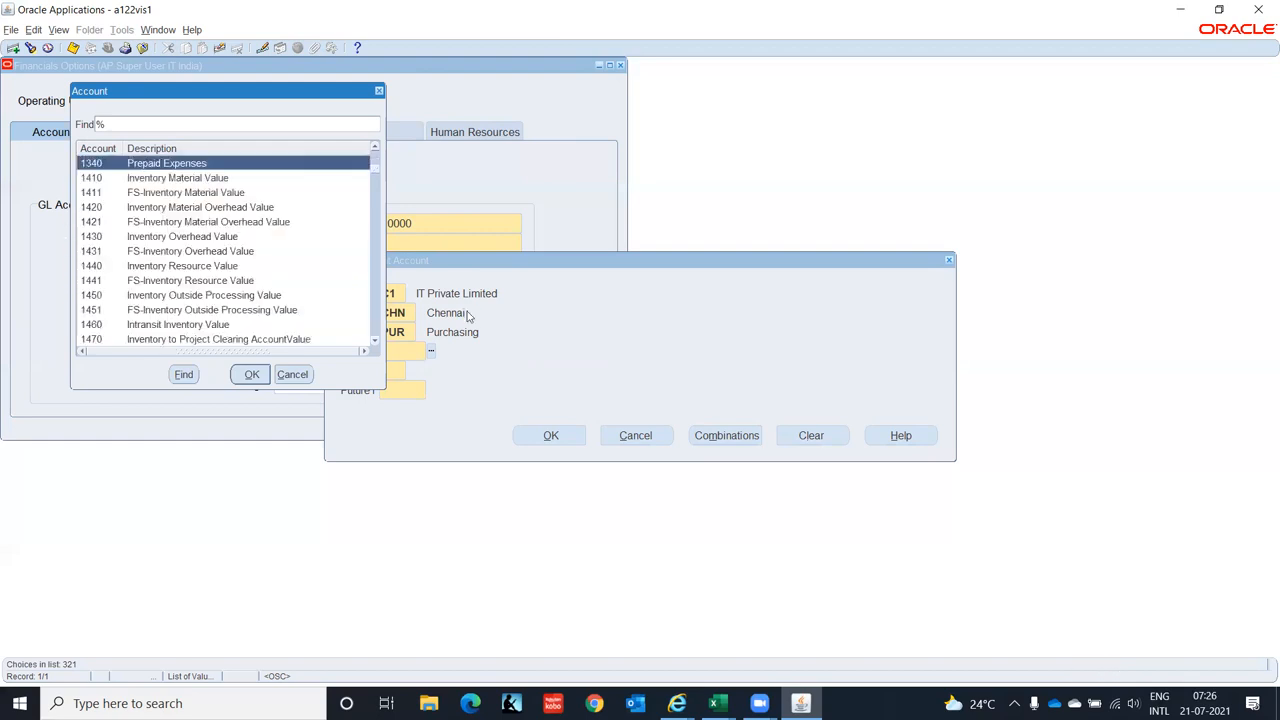
key(Down)
key(Down)
key(Down)
key(Down)
key(Down)
key(Down)
key(Down)
key(Down)
key(Down)
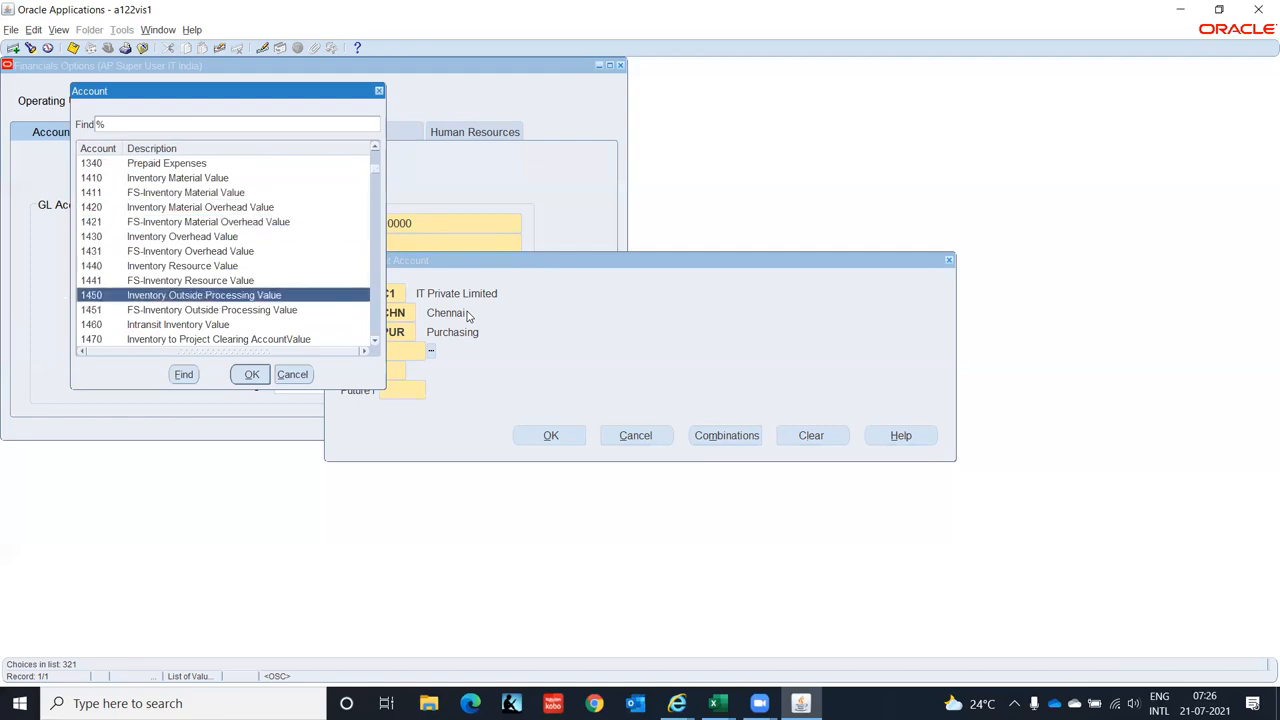
key(Down)
key(Down)
key(Down)
key(Down)
key(Down)
key(Down)
key(Down)
key(Down)
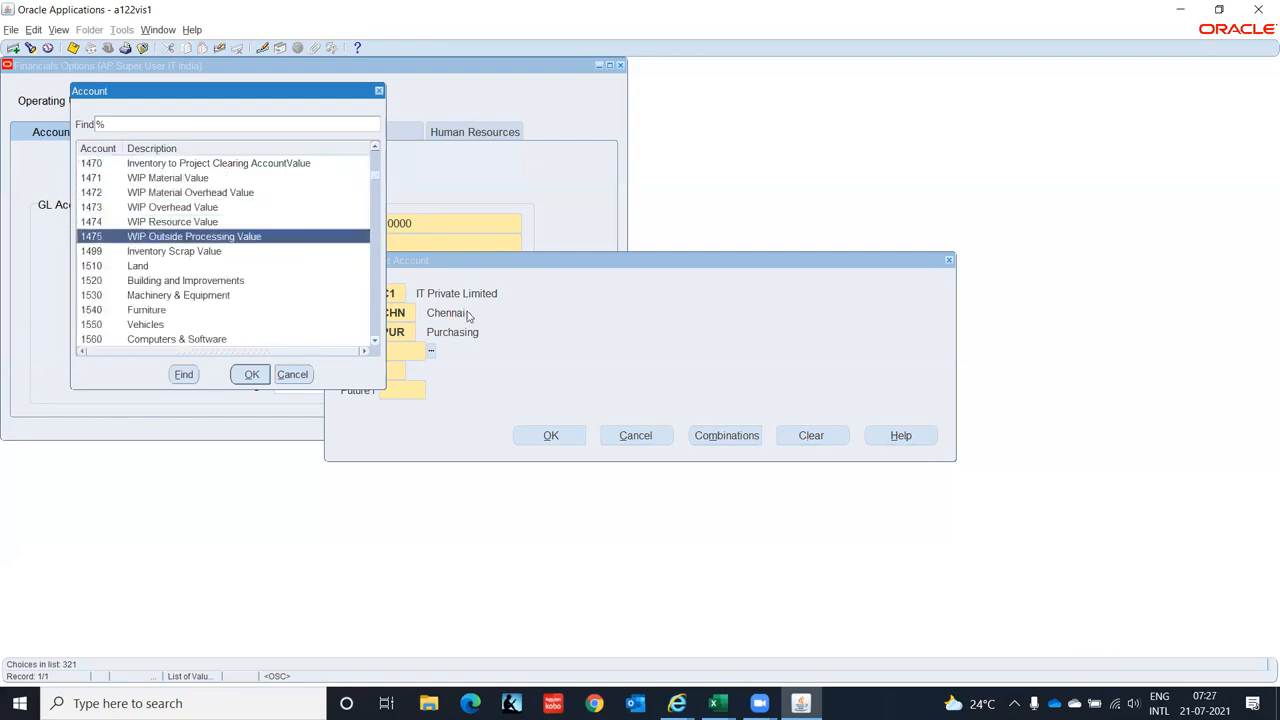
key(Down)
key(Down)
key(Down)
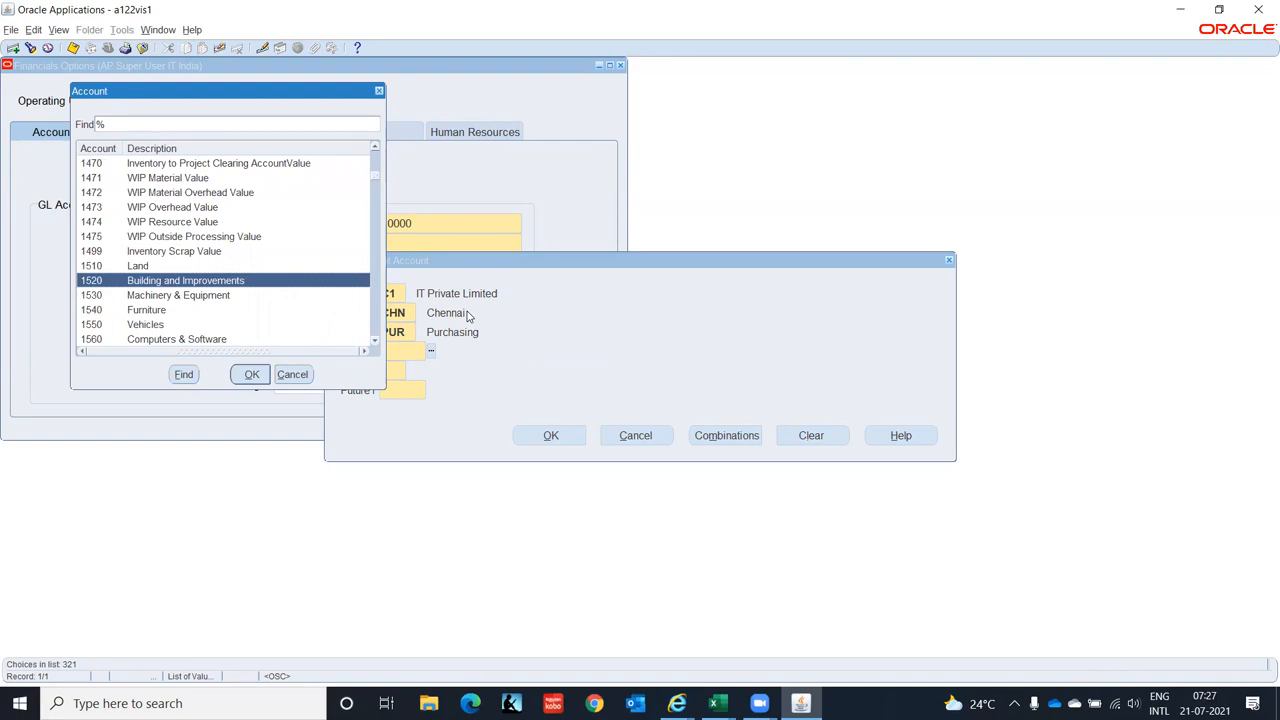
key(Down)
key(Down)
key(Down)
key(Down)
key(Down)
key(Down)
key(Down)
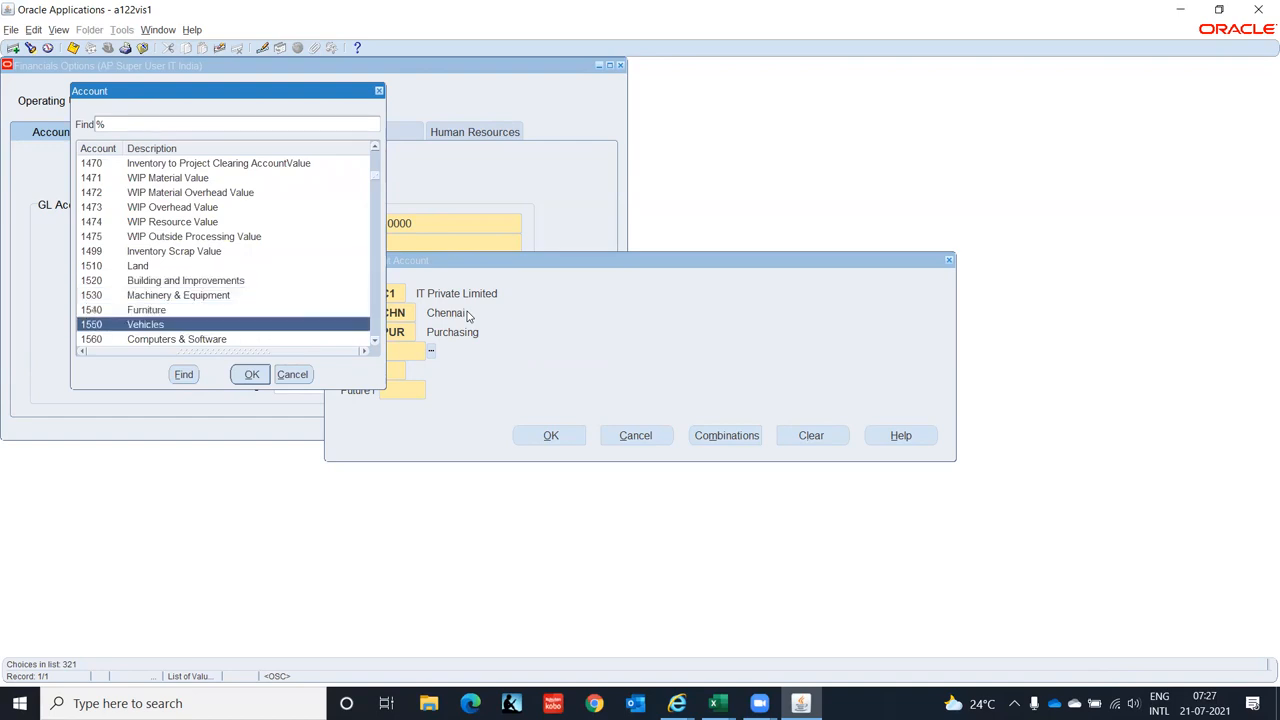
key(Down)
key(Down)
key(Down)
key(Down)
key(Down)
key(Down)
key(Down)
key(Down)
key(Down)
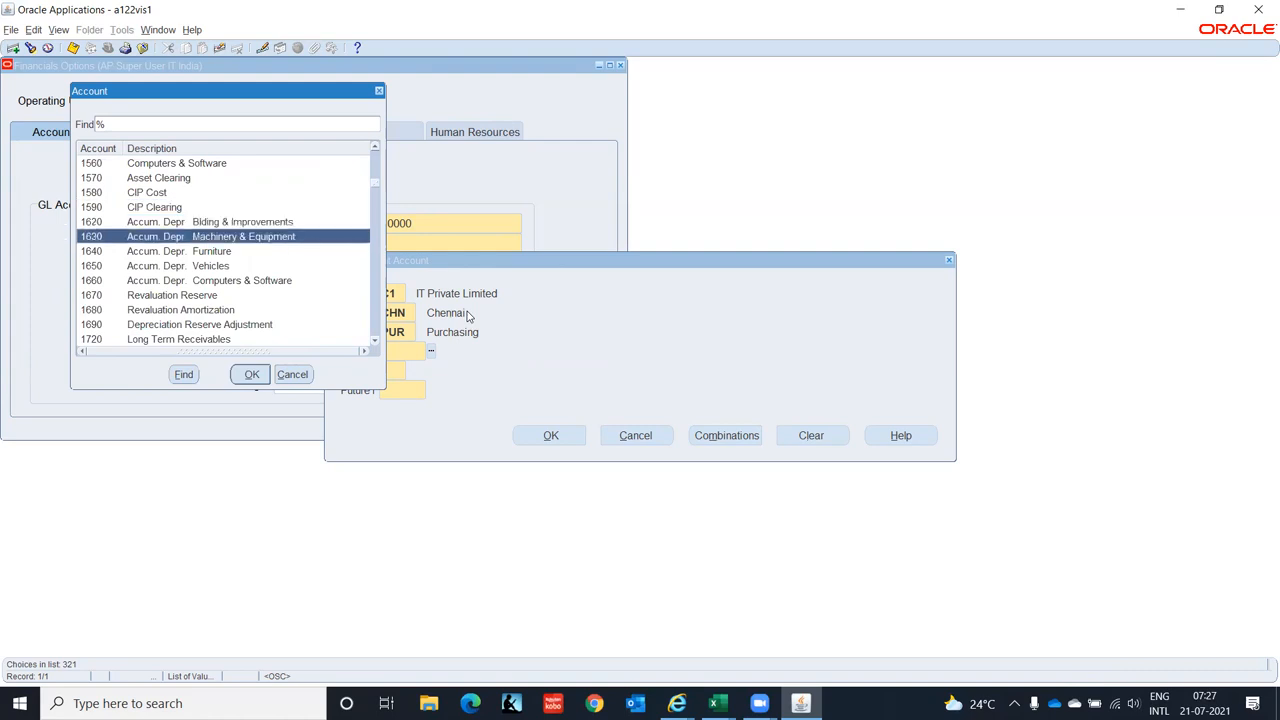
key(Down)
key(Down)
key(Down)
key(Down)
key(Down)
key(Down)
key(Down)
key(Down)
key(Down)
key(Down)
key(Down)
key(Down)
key(Down)
key(Down)
key(Down)
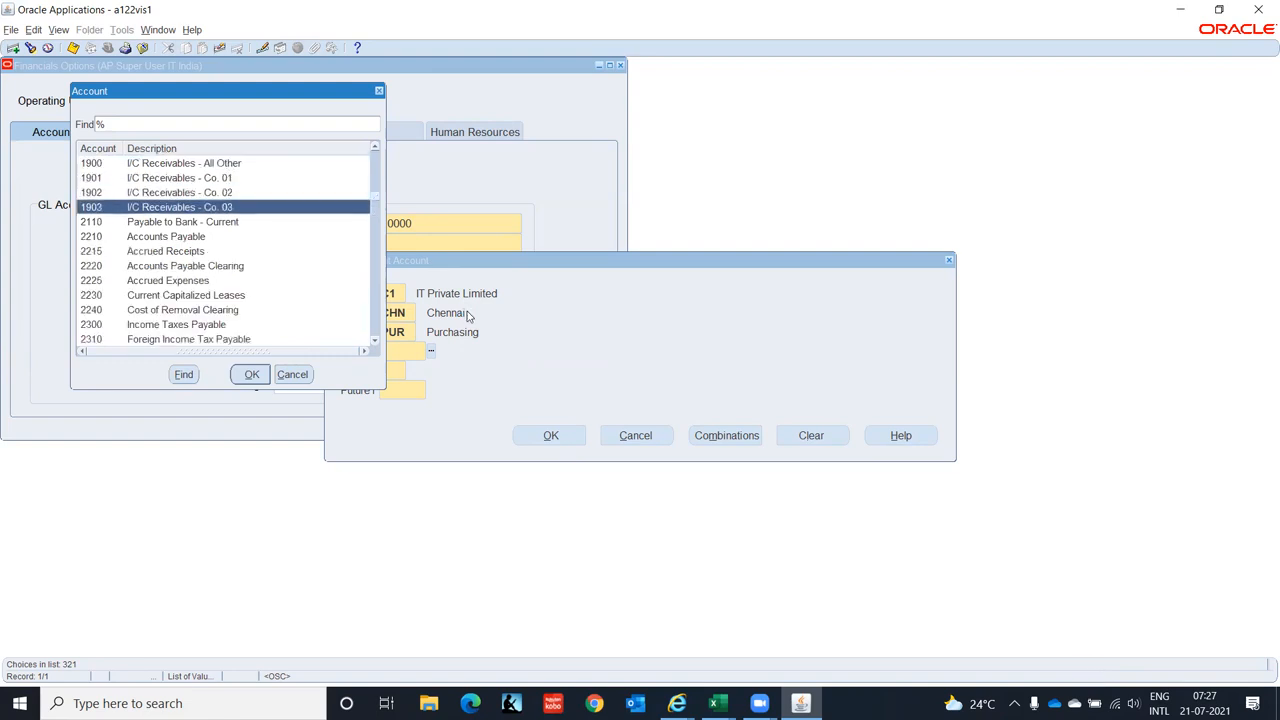
key(Down)
key(Down)
key(Down)
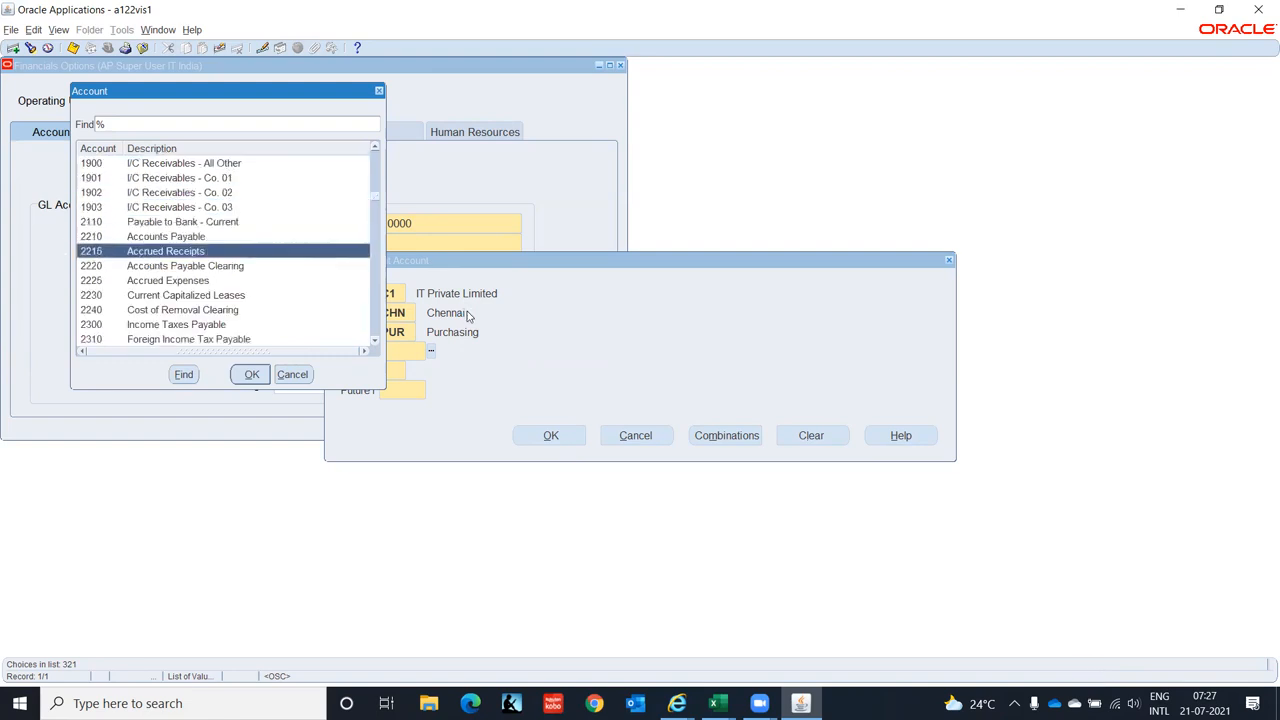
key(Down)
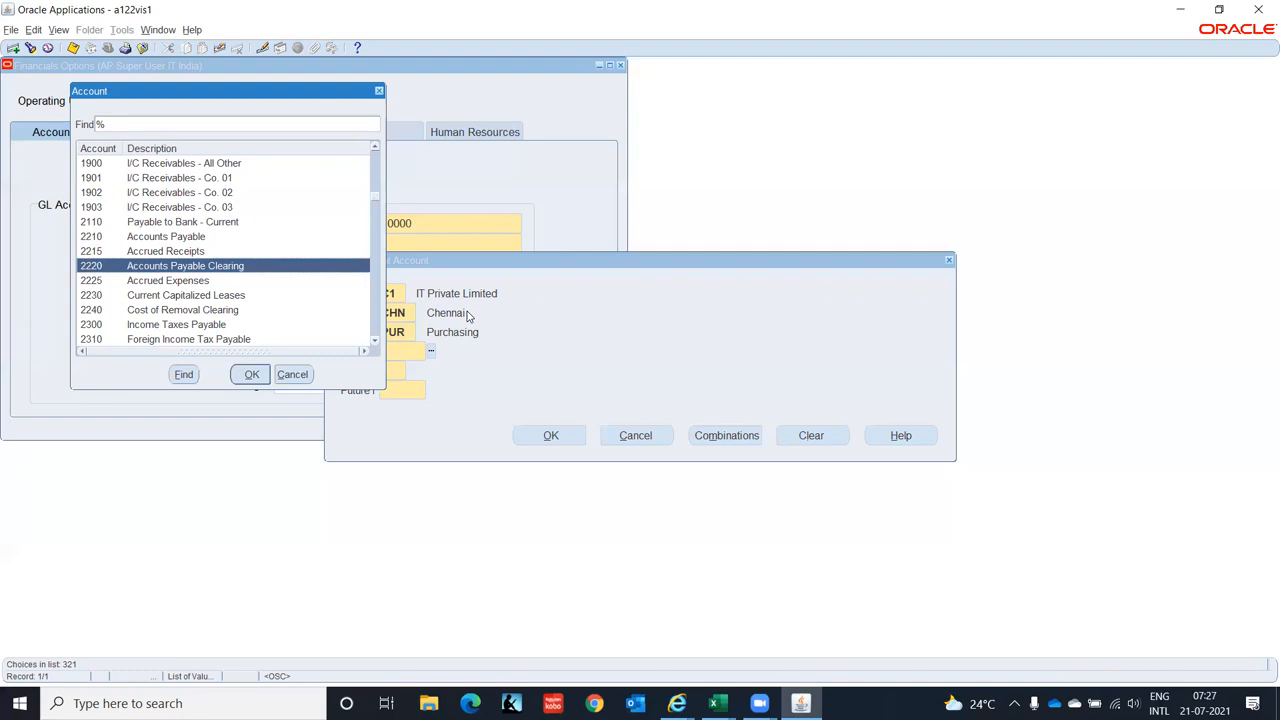
key(Down)
key(Down)
key(Down)
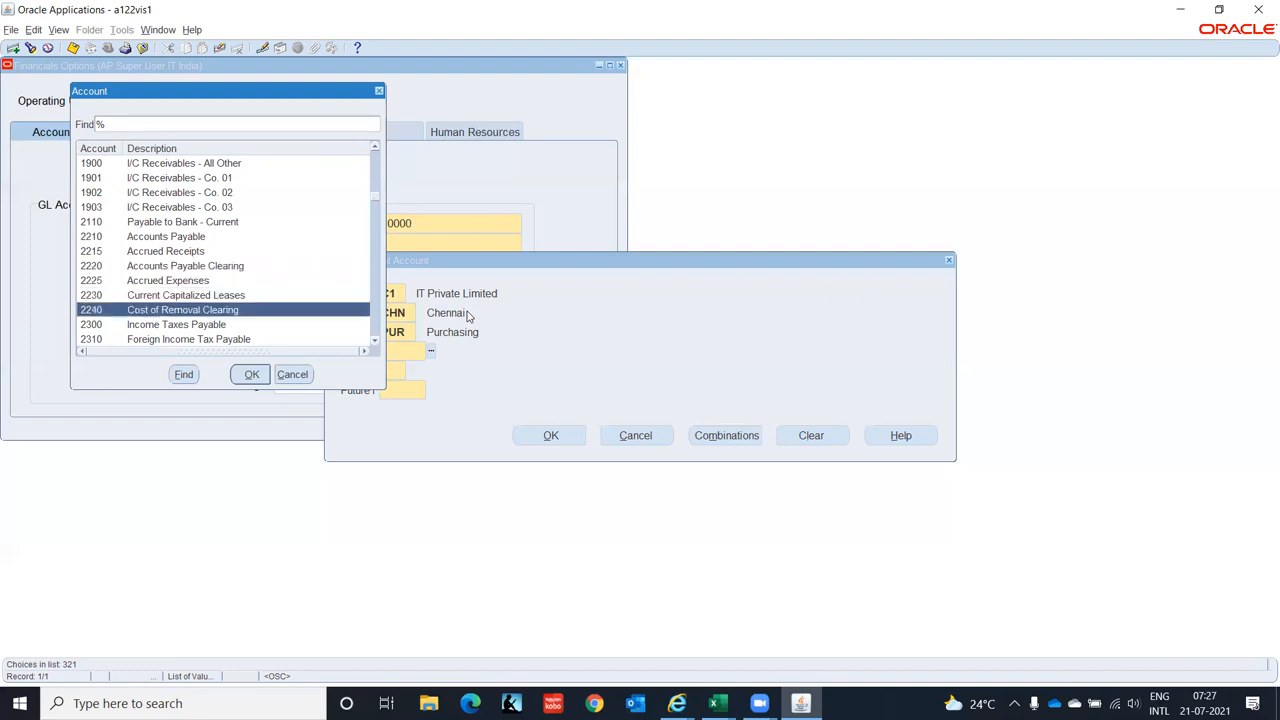
key(Down)
key(Down)
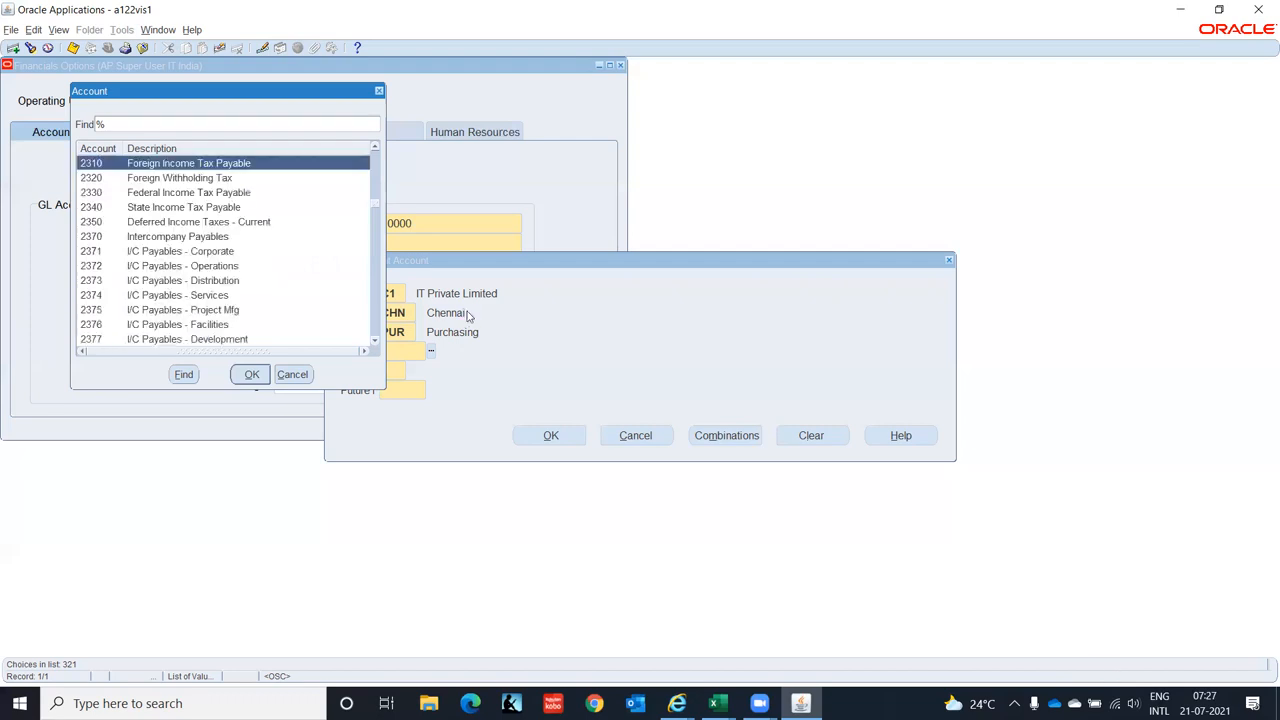
- Browse the account choices from 2378 I/C Payables down to 3500 Cumulative Translation Adjustment
key(Down)
key(Down)
key(Down)
key(Down)
key(Down)
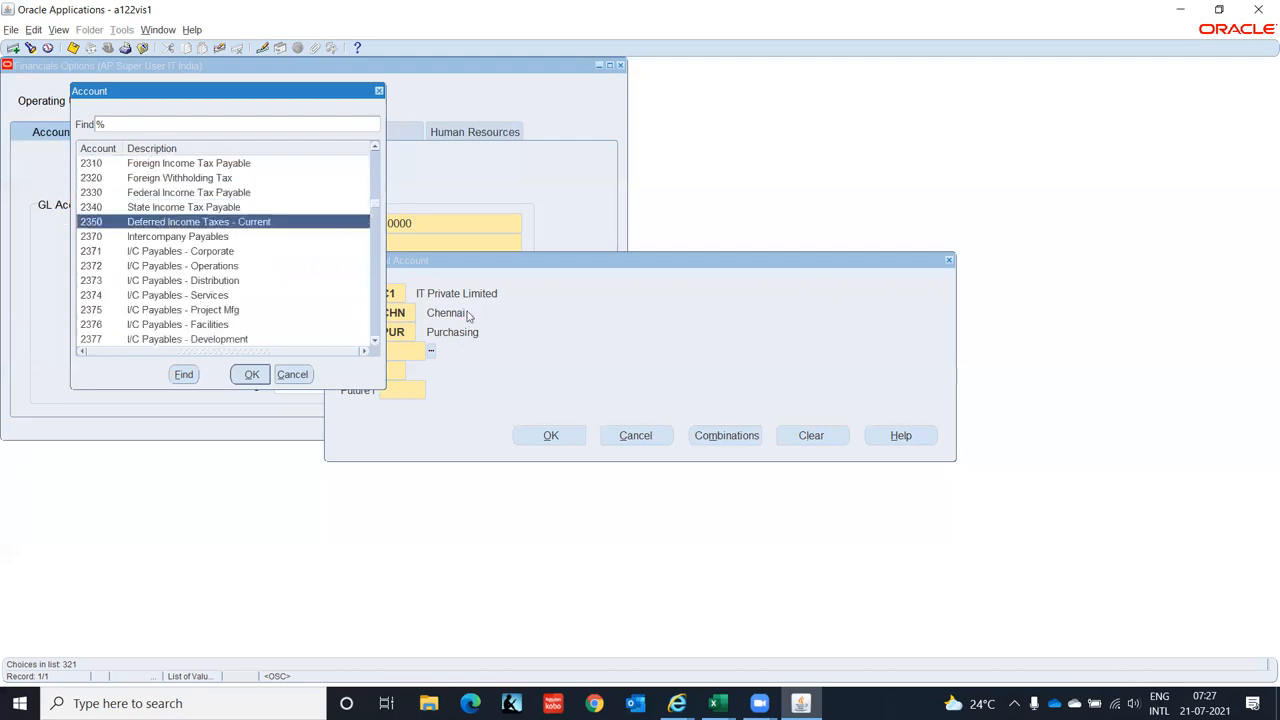
key(Down)
key(Down)
key(Down)
key(Down)
key(Down)
key(Down)
key(Down)
key(Down)
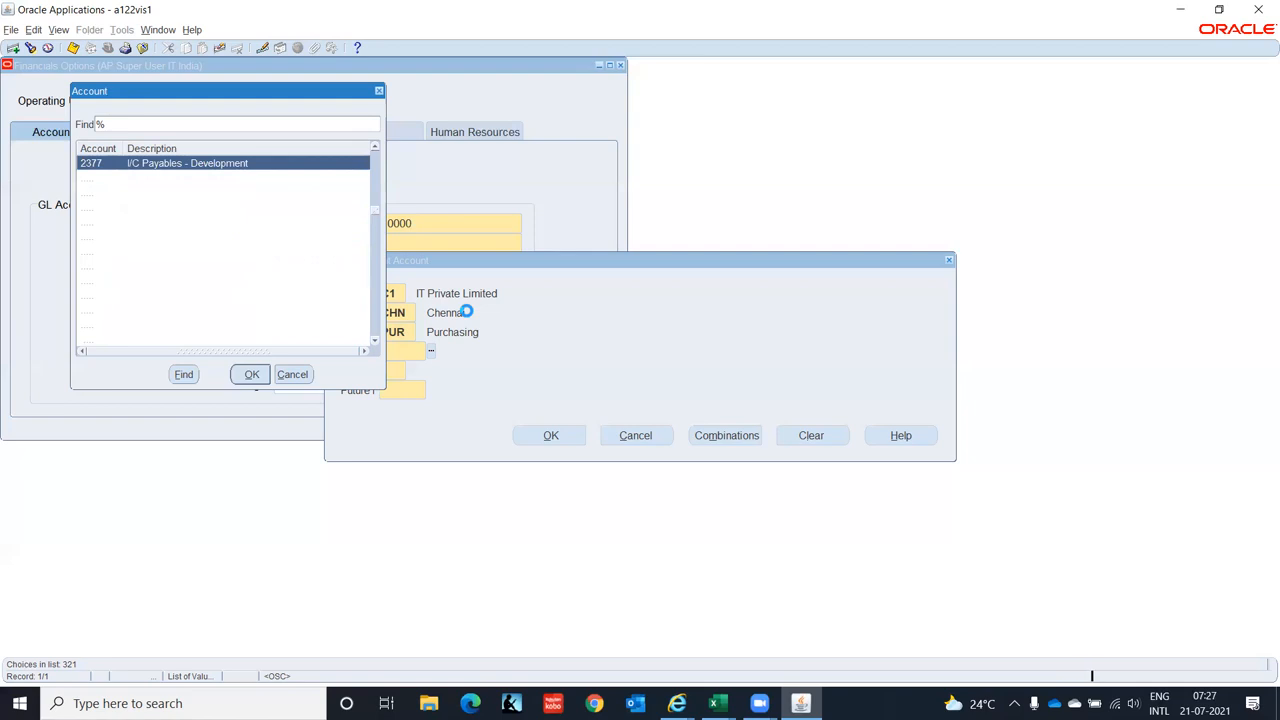
key(Down)
key(Down)
key(Down)
key(Down)
key(Down)
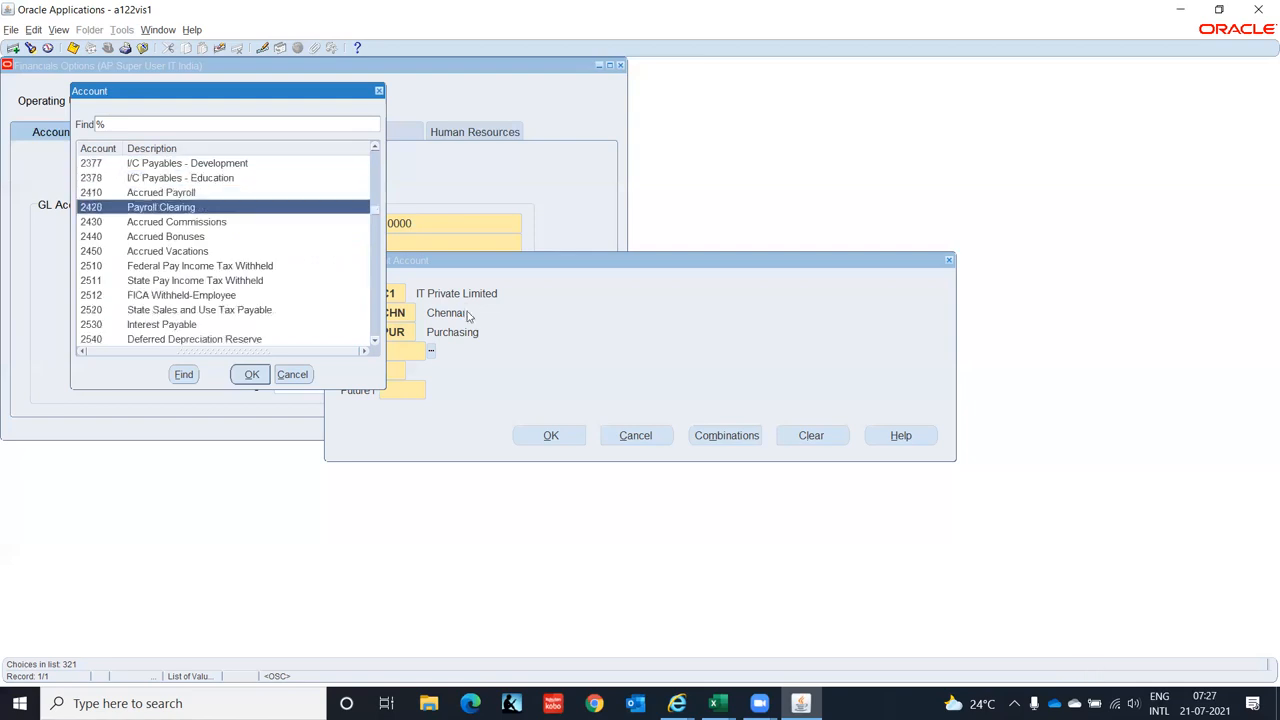
key(Down)
key(Down)
key(Down)
key(Down)
key(Down)
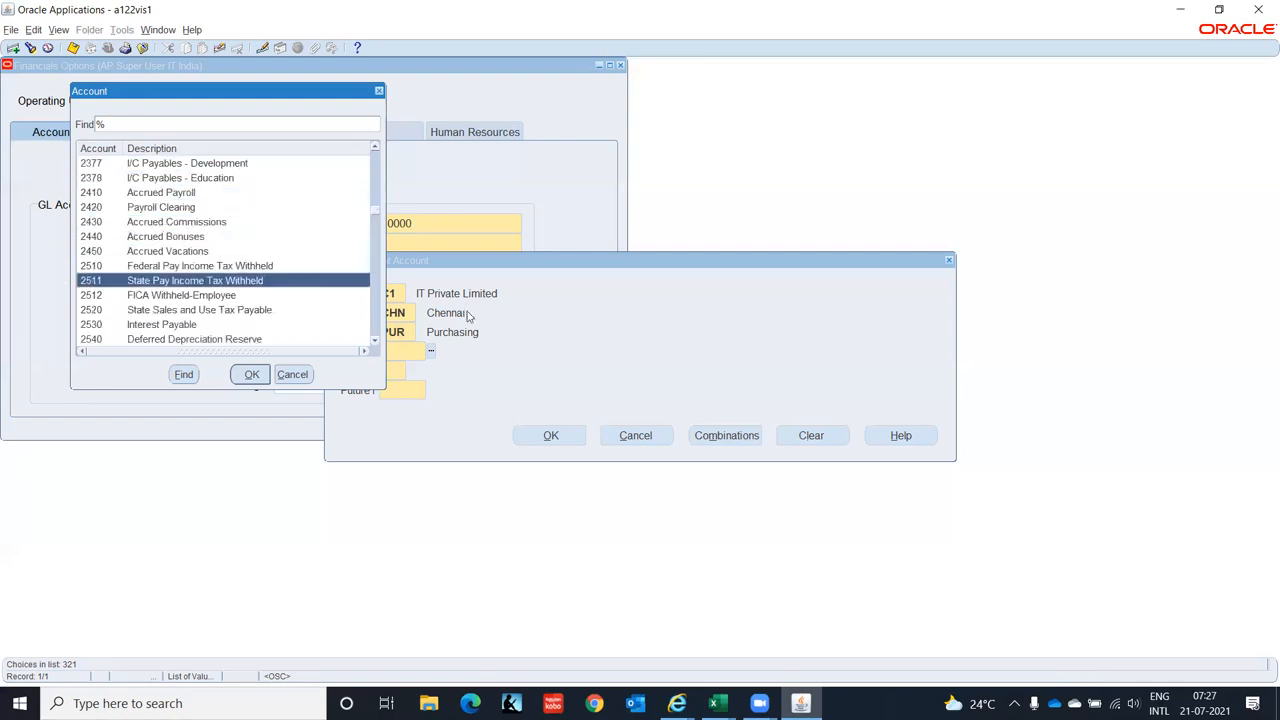
key(Down)
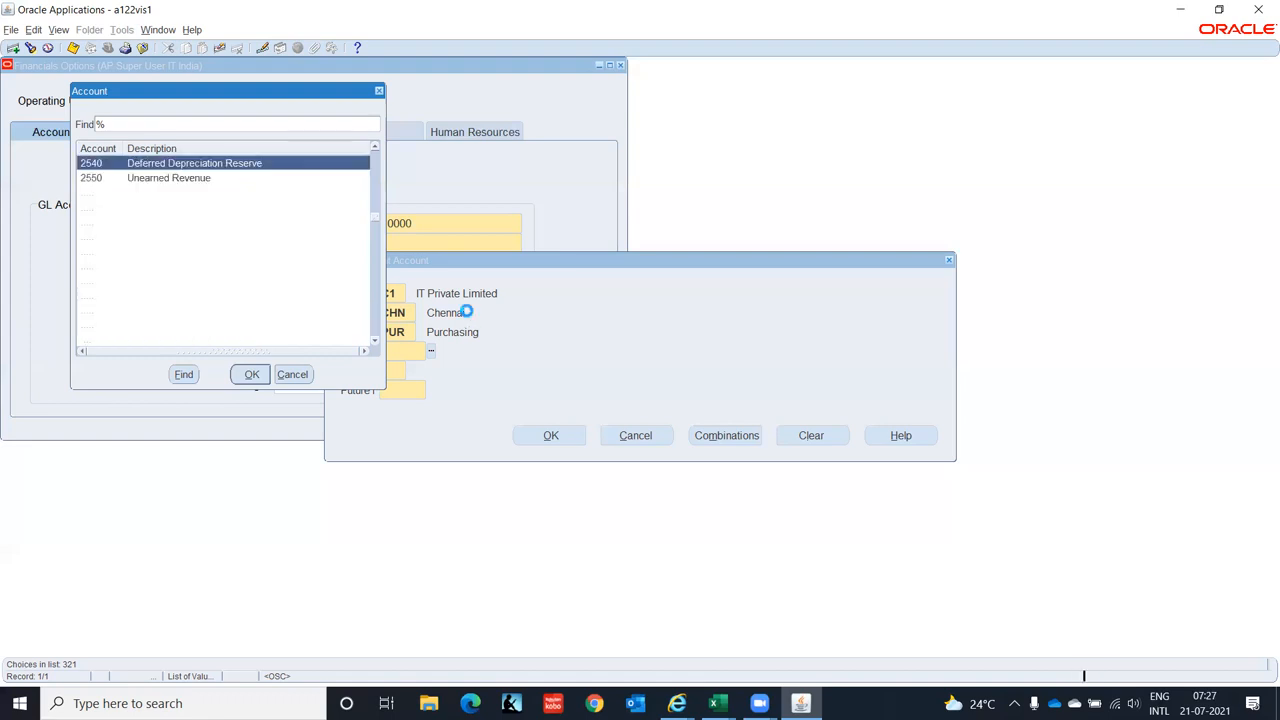
key(Down)
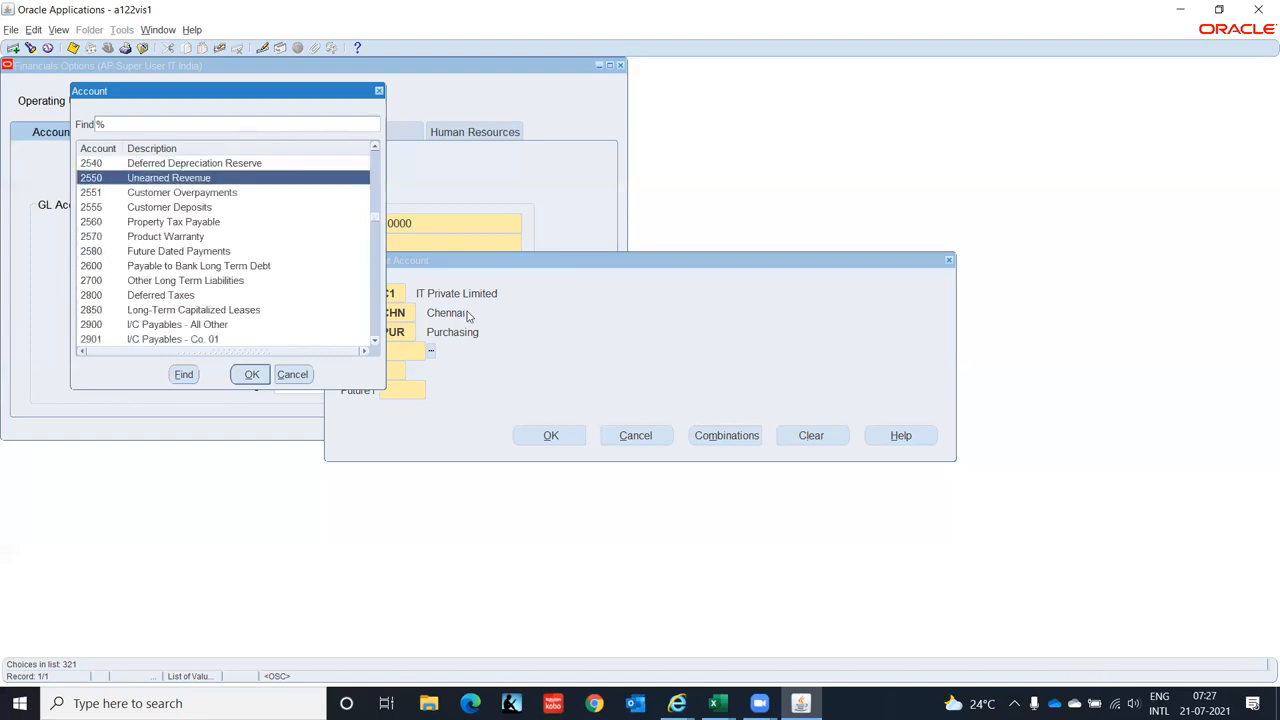
key(Down)
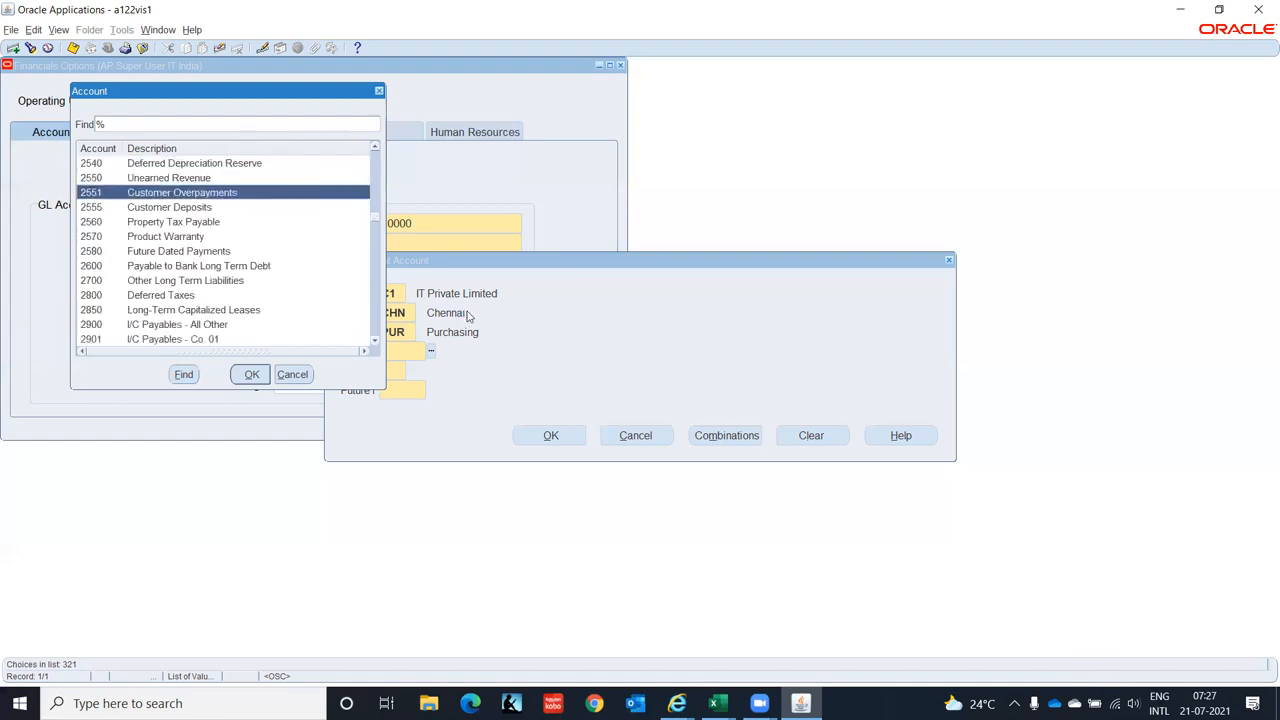
key(Down)
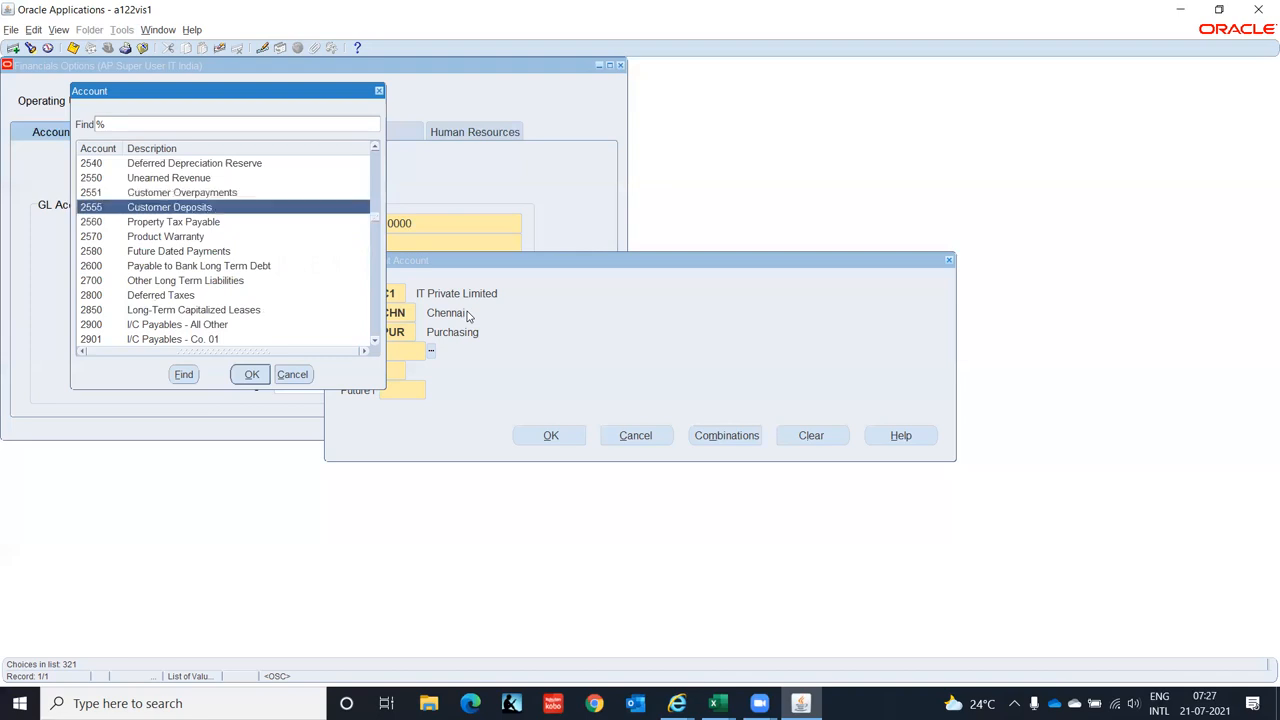
key(Down)
key(Down)
key(Down)
key(Down)
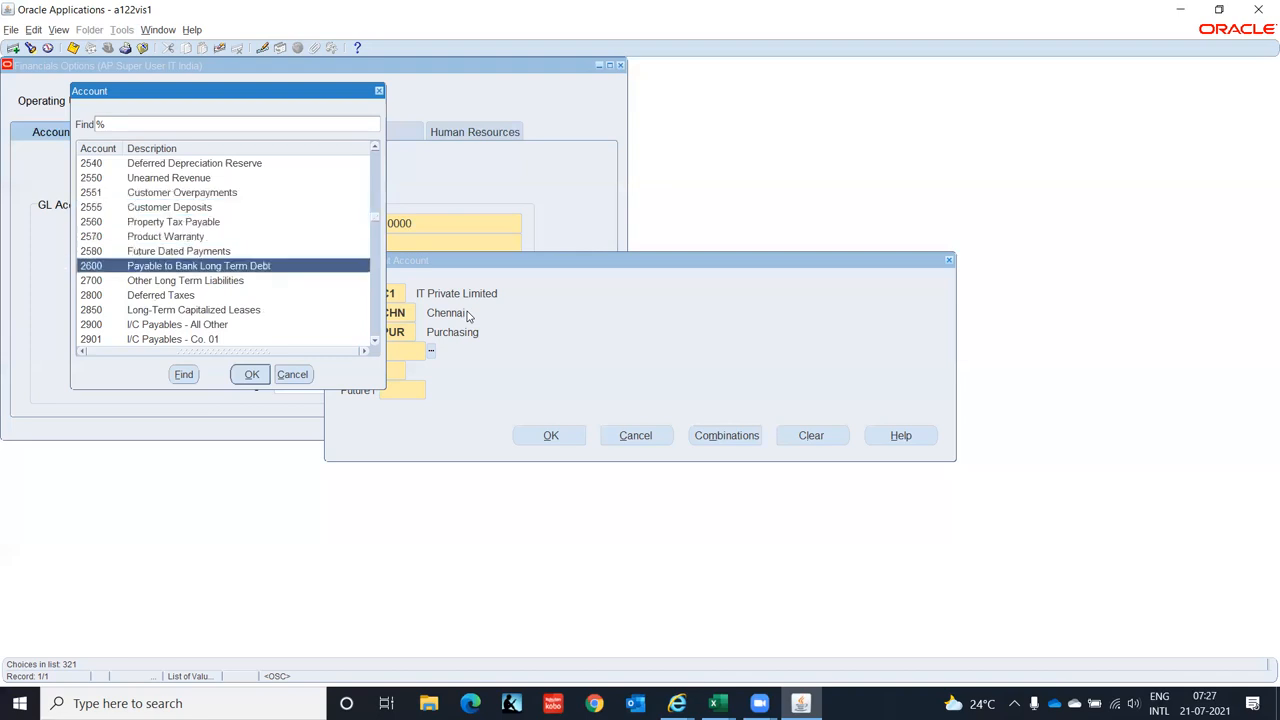
key(Down)
key(Down)
key(Down)
key(Down)
key(Down)
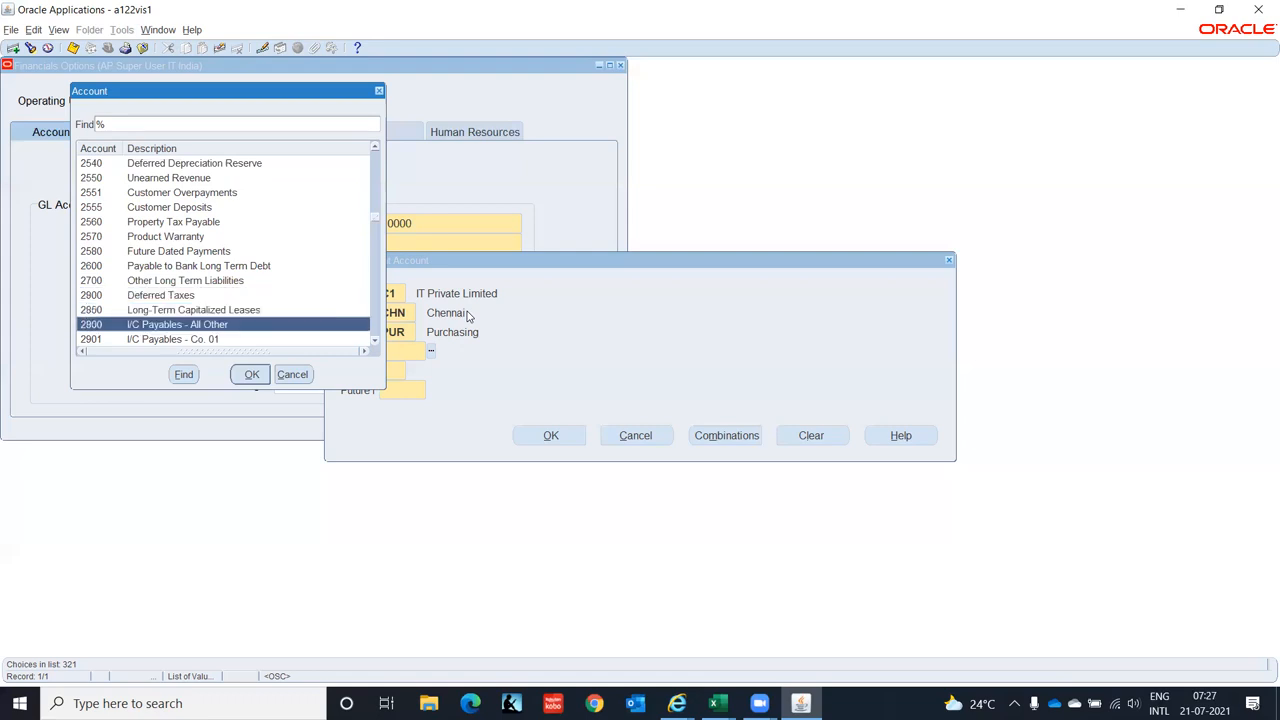
key(Down)
key(Down)
key(Down)
key(Down)
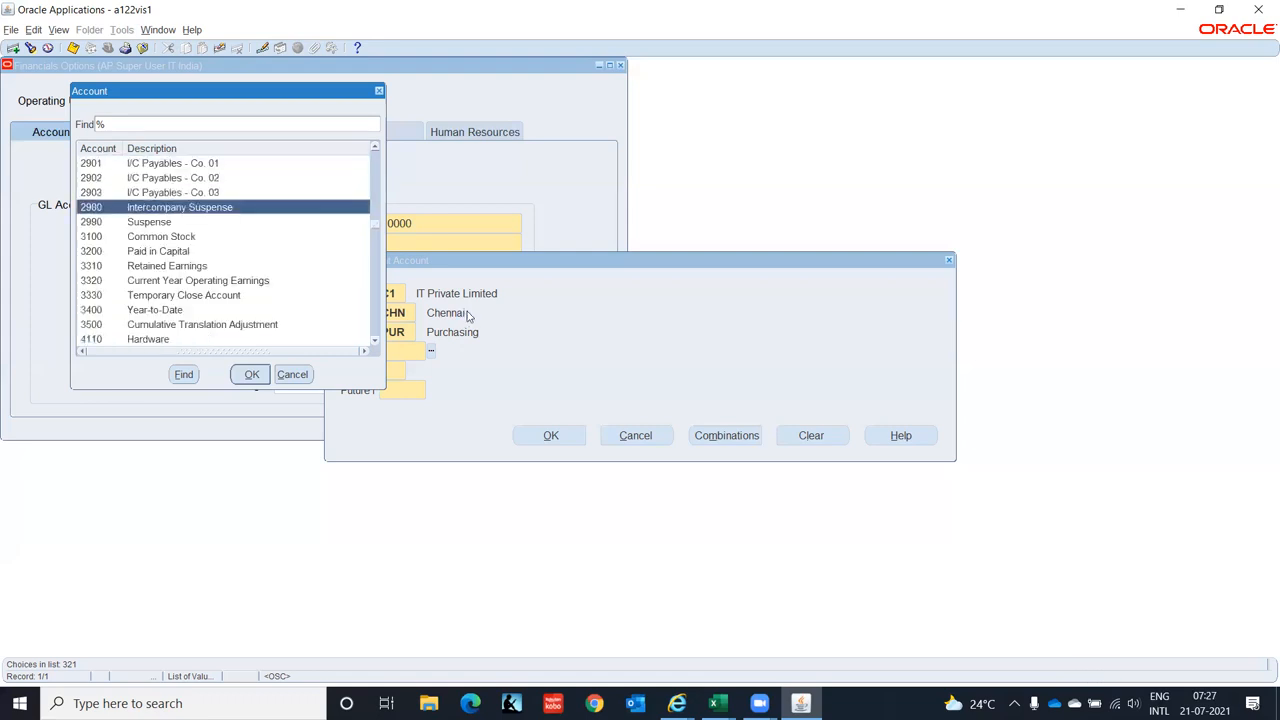
key(Down)
key(Down)
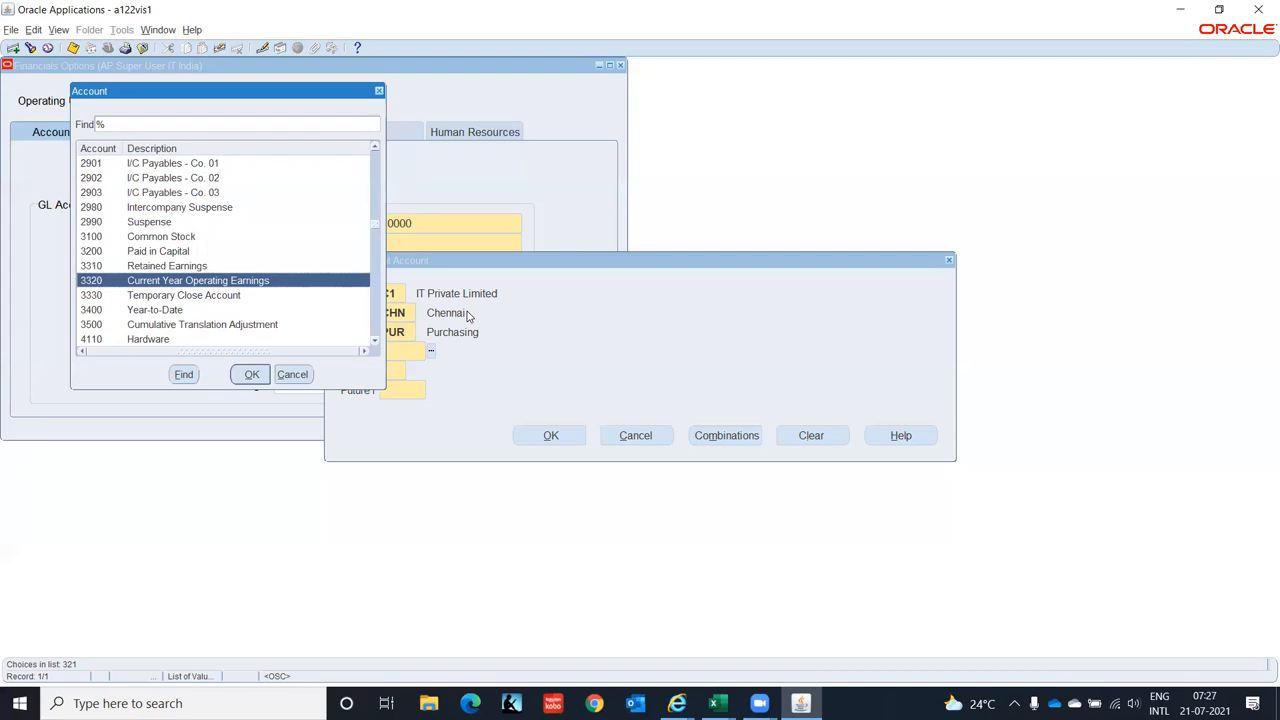
key(Down)
key(Down)
key(Down)
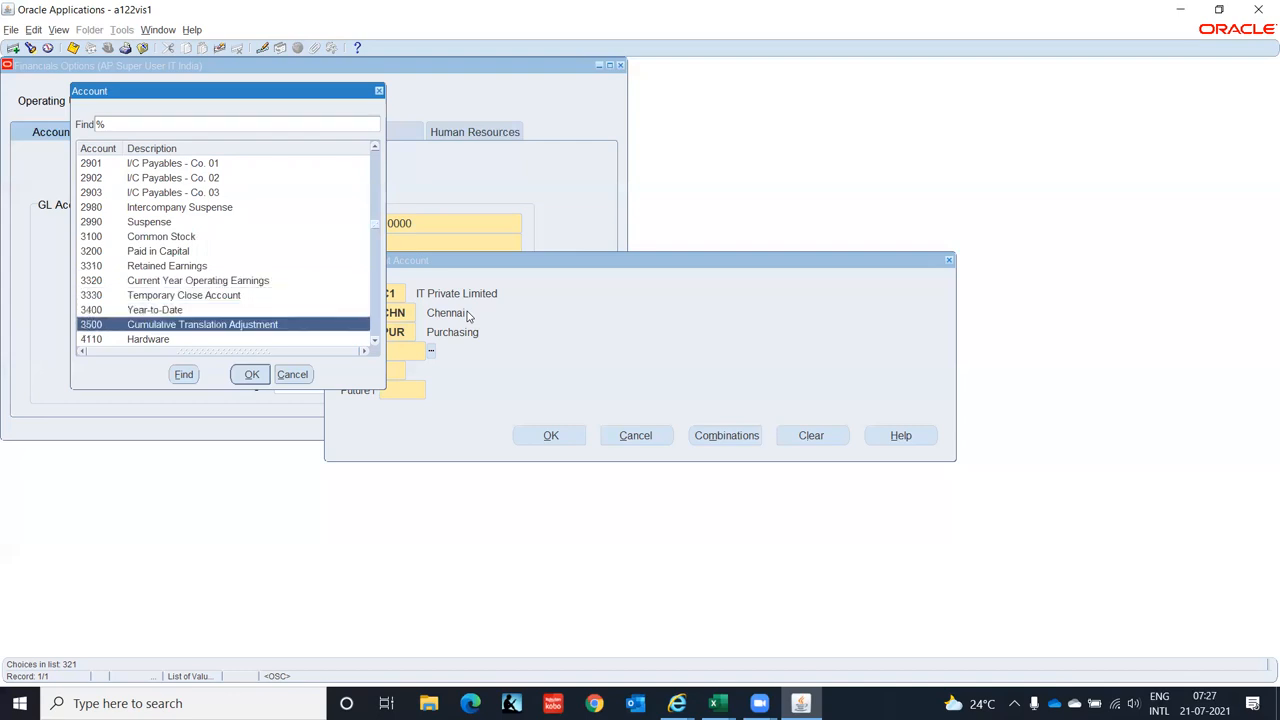
- Continue through revenue accounts to 5050, then bring the Excel task worksheet forward
key(Down)
key(Down)
key(Down)
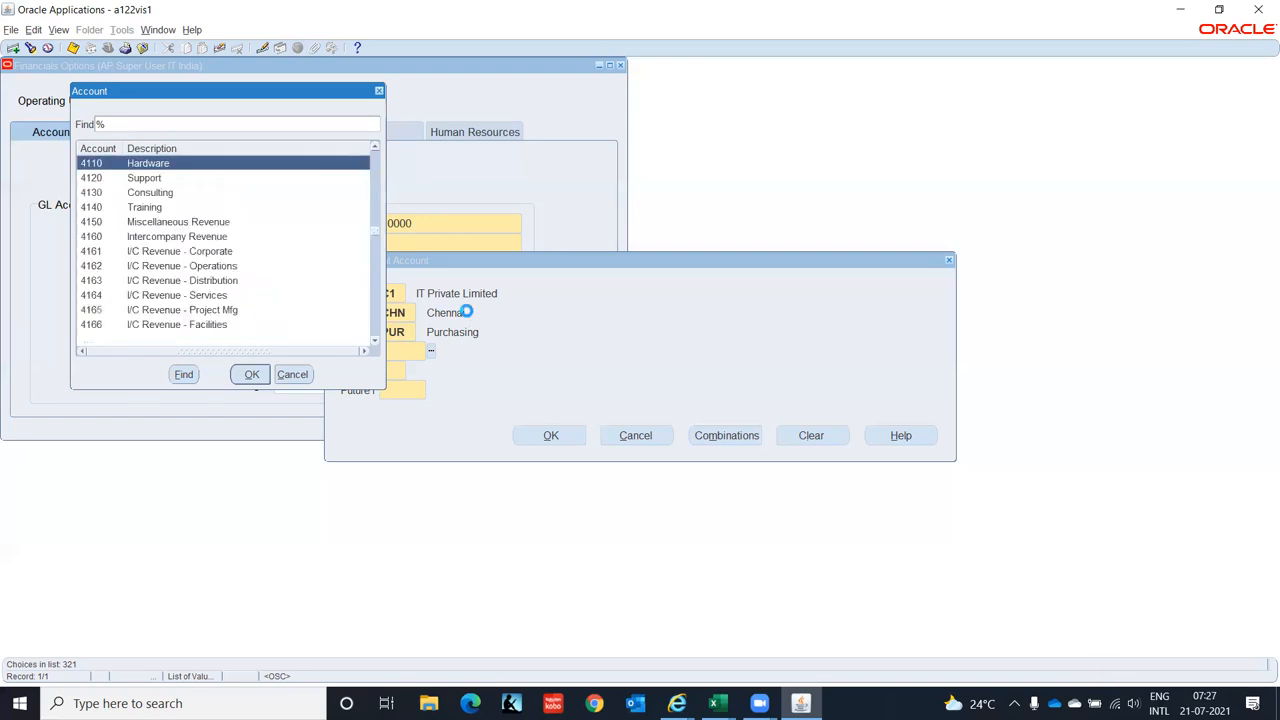
key(Down)
key(Down)
key(Down)
key(Down)
key(Down)
key(Down)
key(Down)
key(Down)
key(Down)
key(Down)
key(Down)
key(Down)
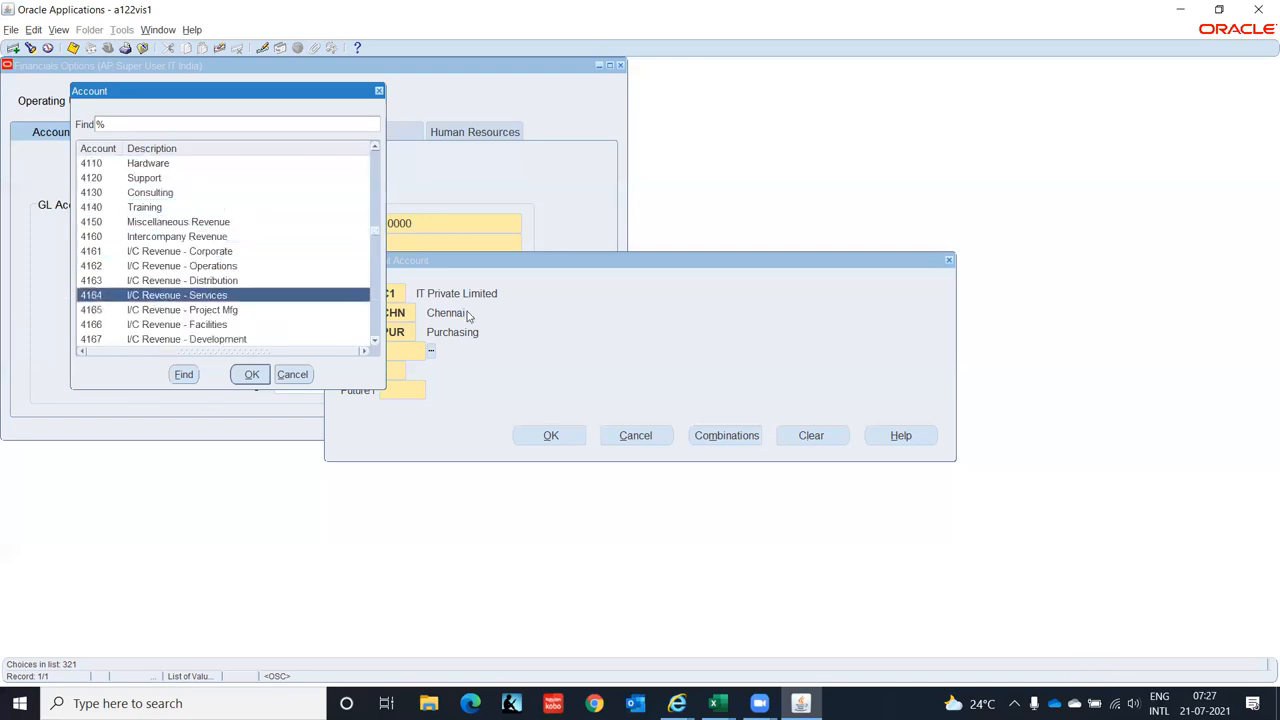
key(Down)
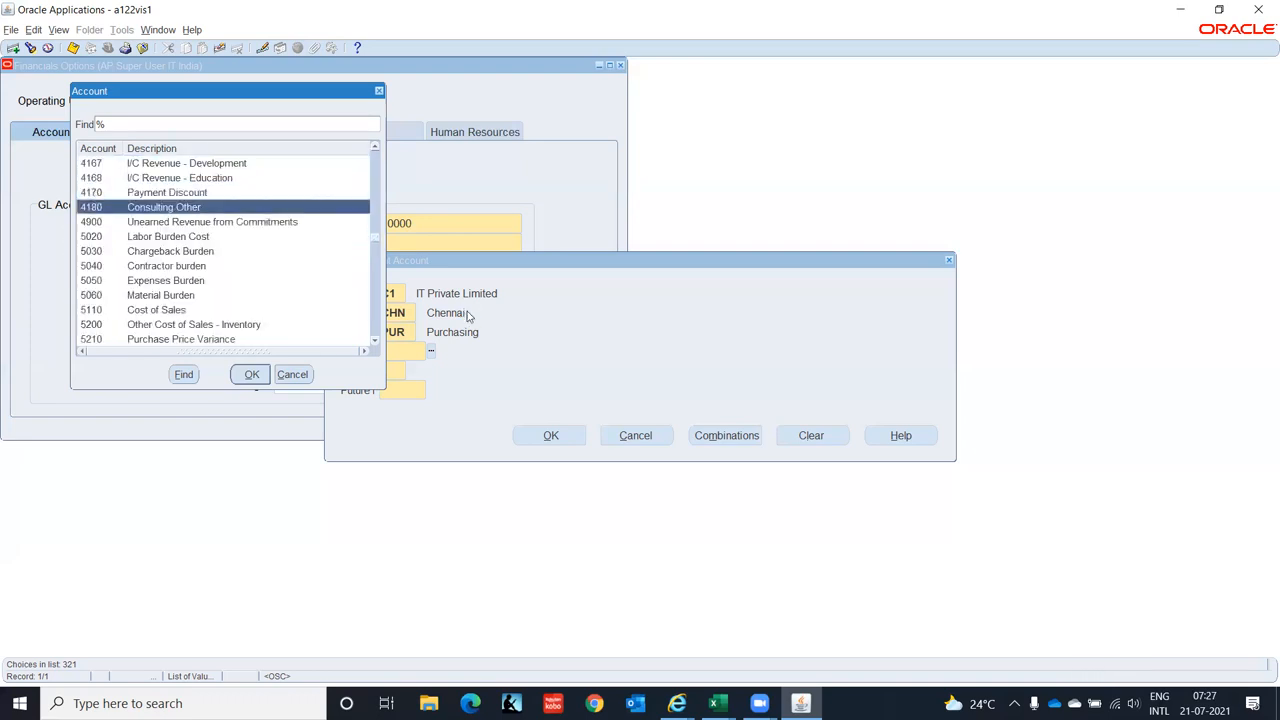
key(Down)
key(Down)
key(Down)
key(Down)
key(Down)
key(Down)
key(Down)
key(Down)
key(Down)
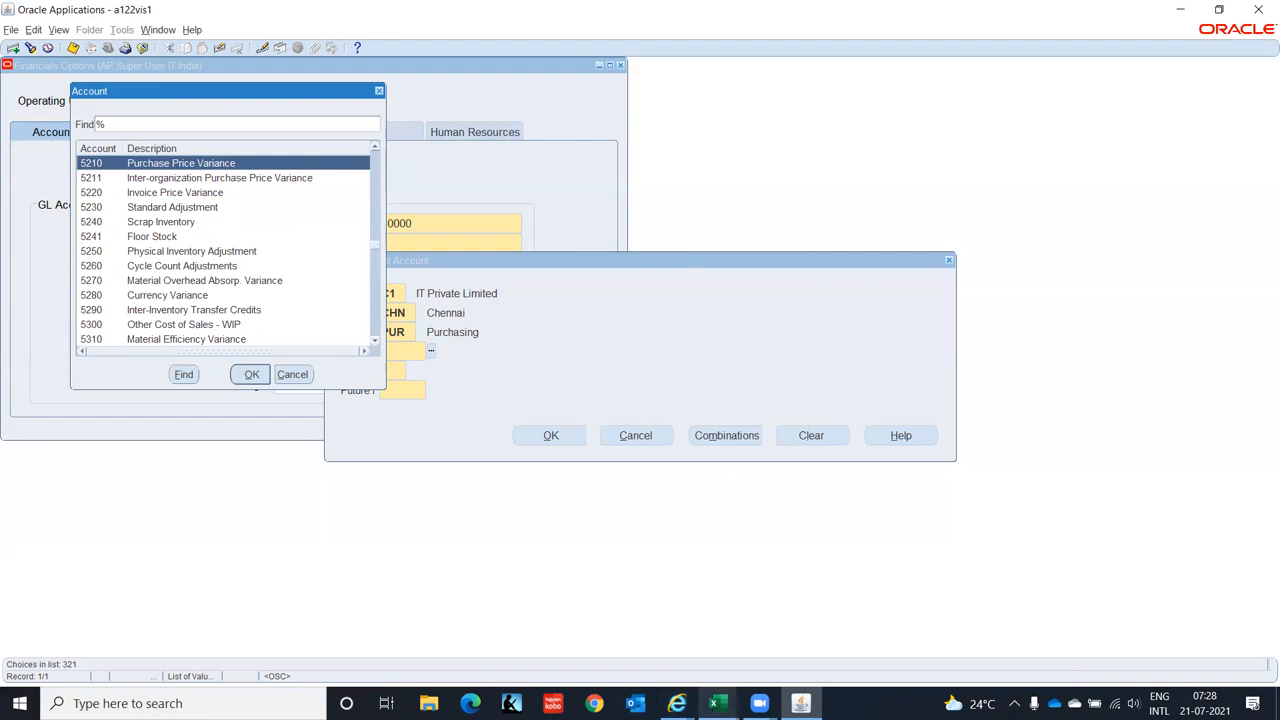
click(714, 703)
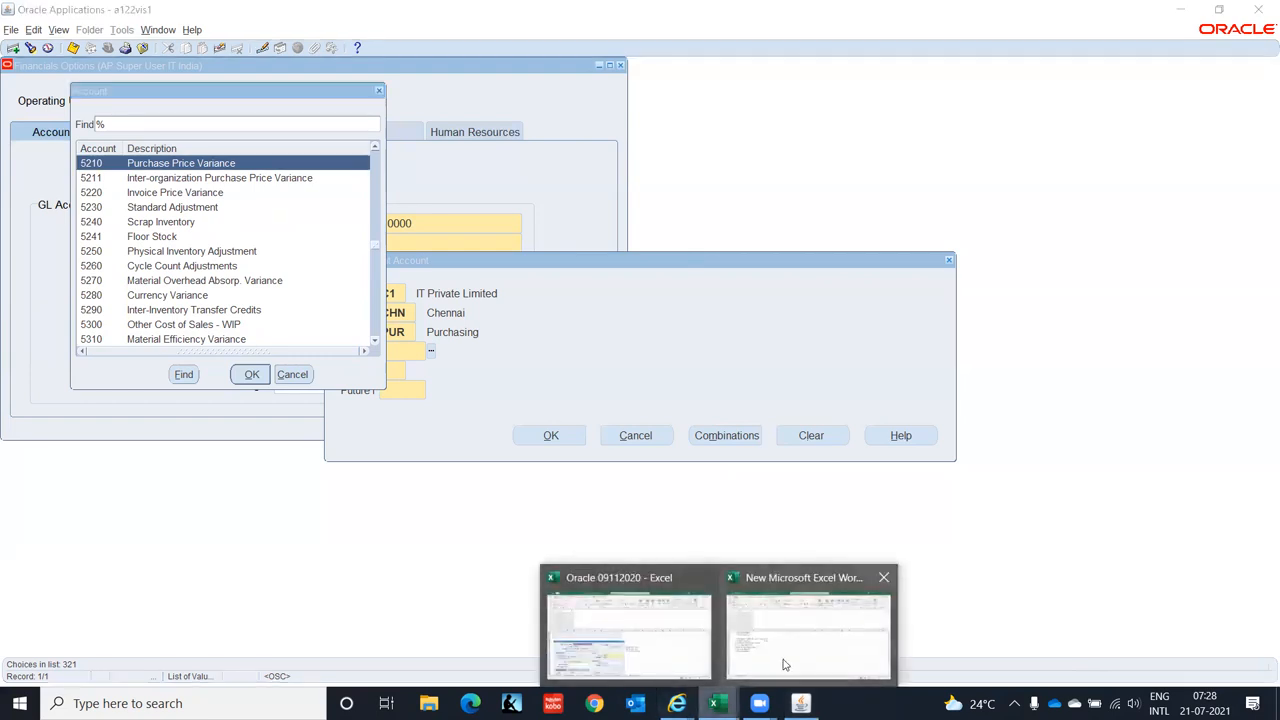
click(785, 665)
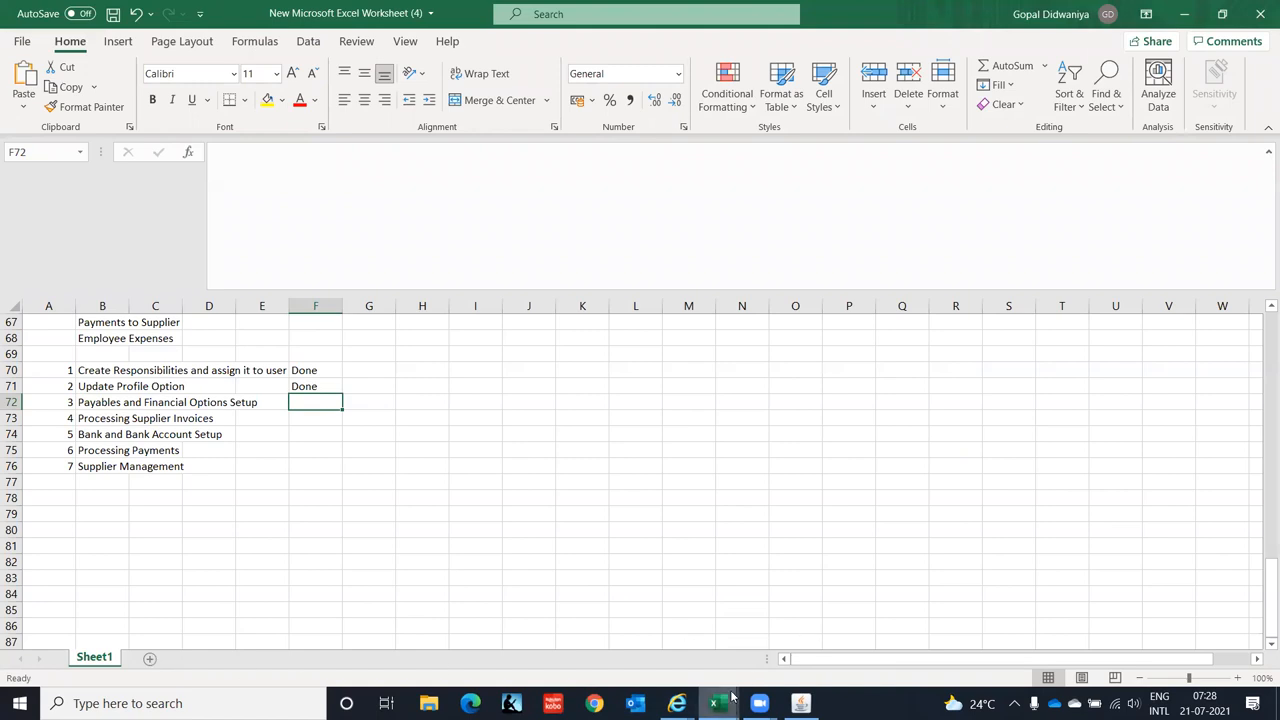
- Switch to the Oracle 09112020 workbook's CoA St sheet, selecting the account names column
mouse_move(731, 697)
click(630, 635)
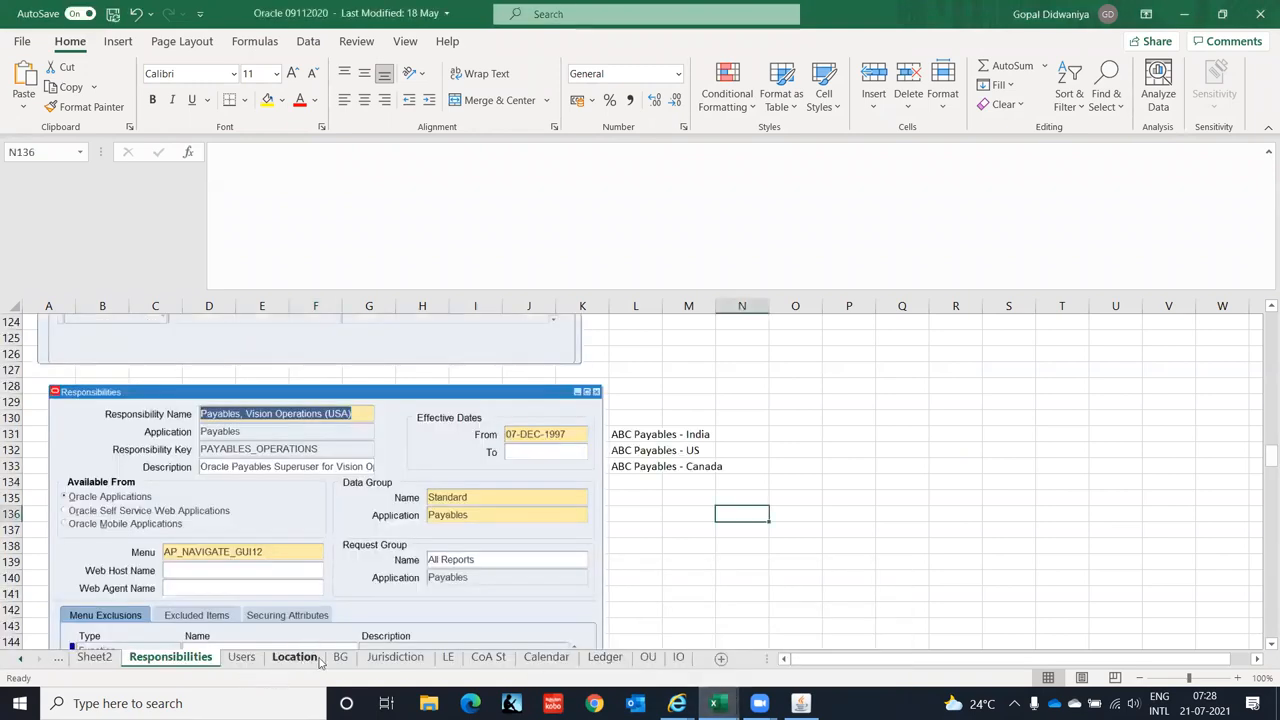
click(486, 658)
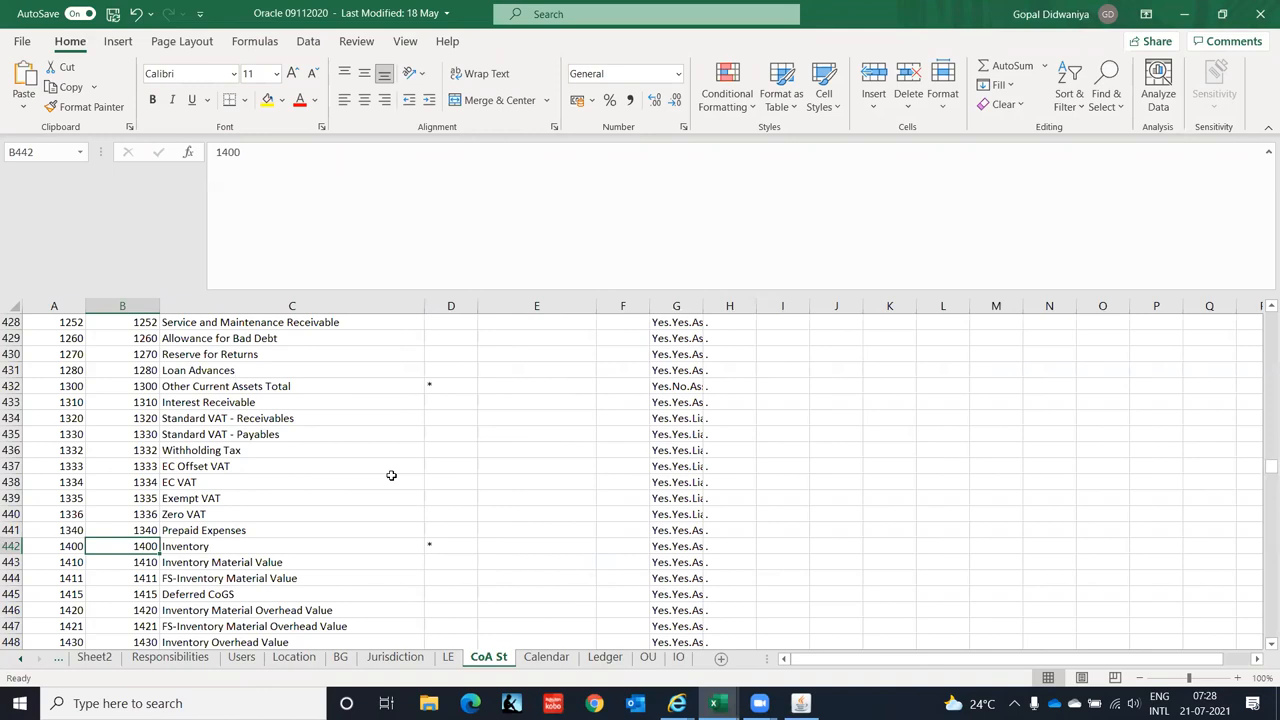
click(301, 430)
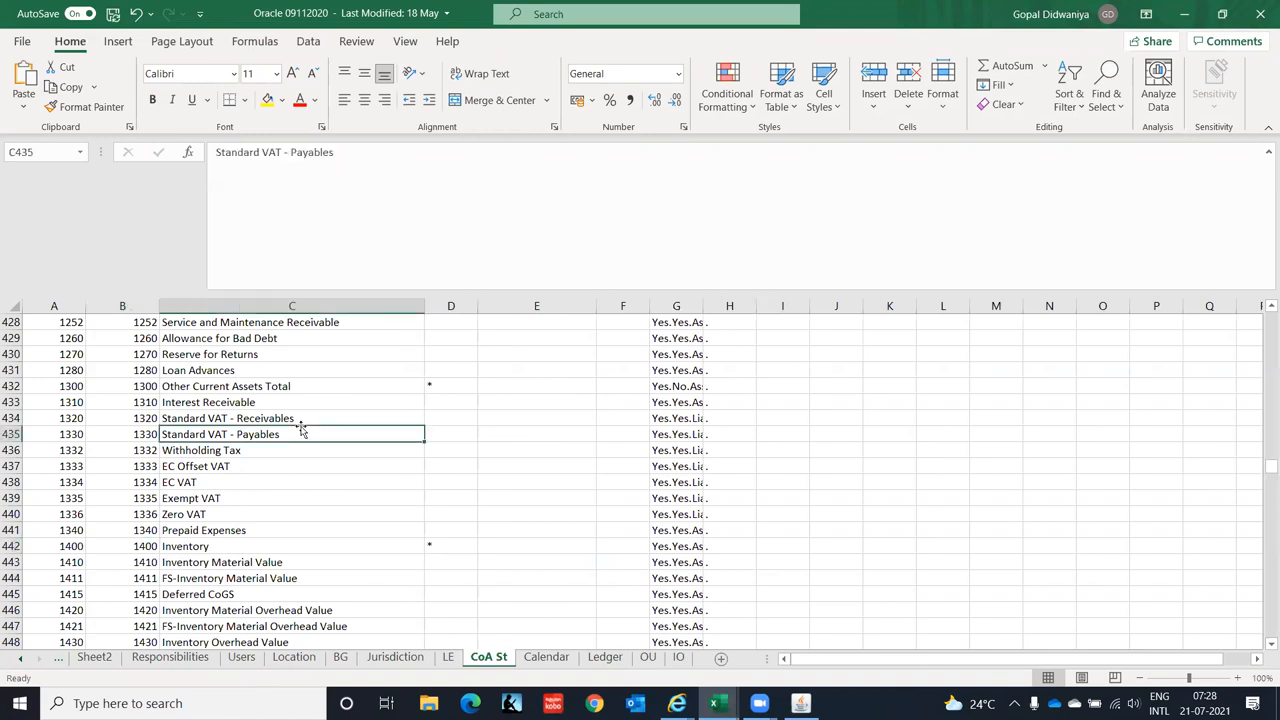
- Search the sheet for 'advance', finding Loan Advances and 2924 Rent in Advance
key(ctrl+f)
text(a)
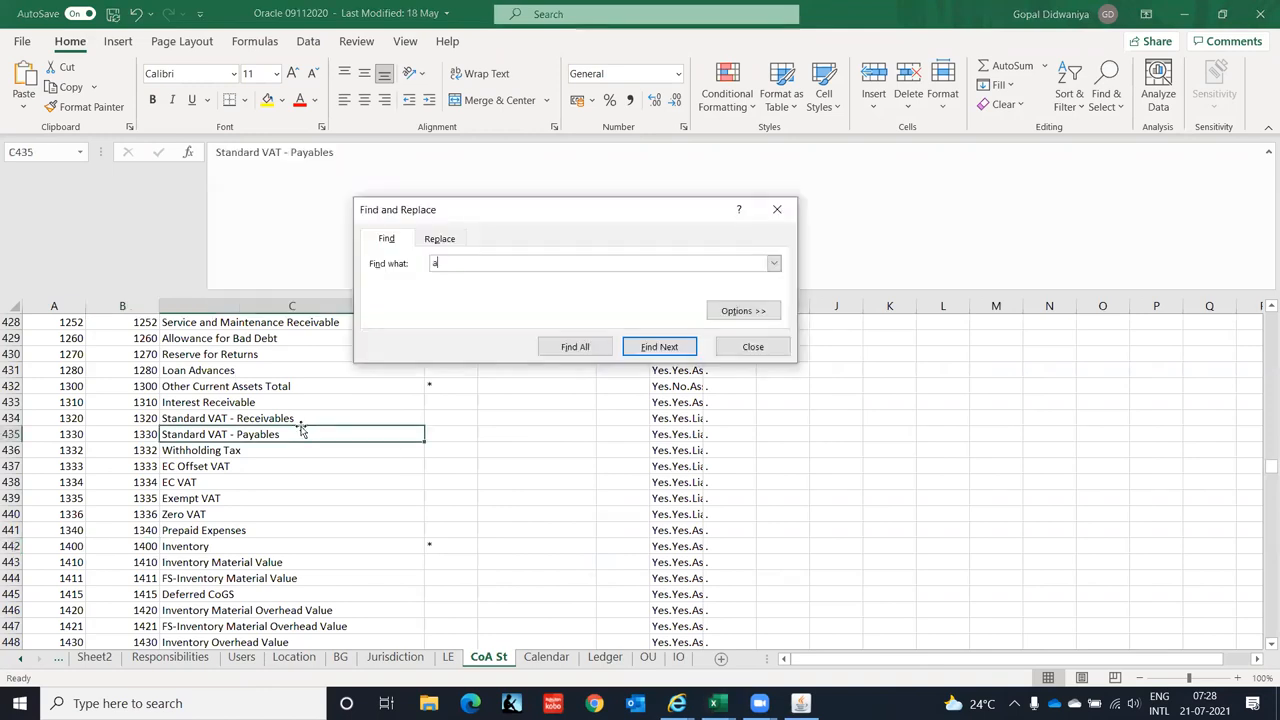
text(dvance)
key(Return)
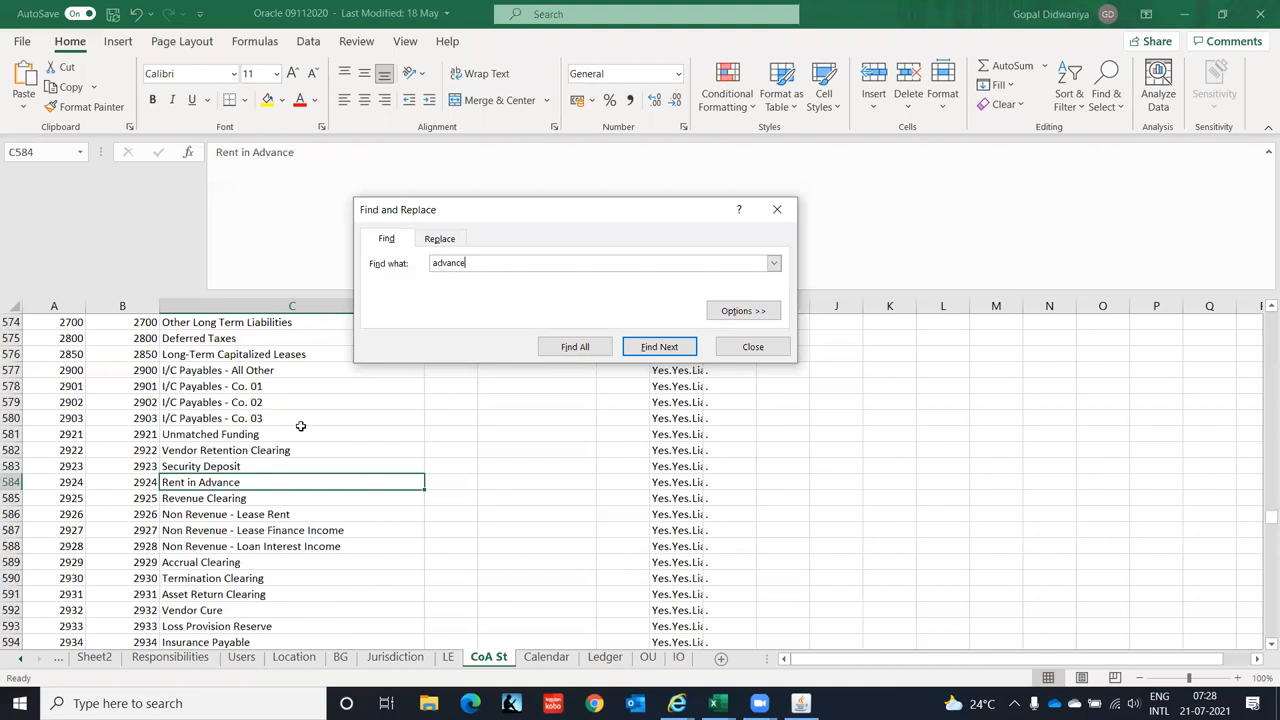
key(Return)
key(Return)
key(Return)
key(Return)
key(Return)
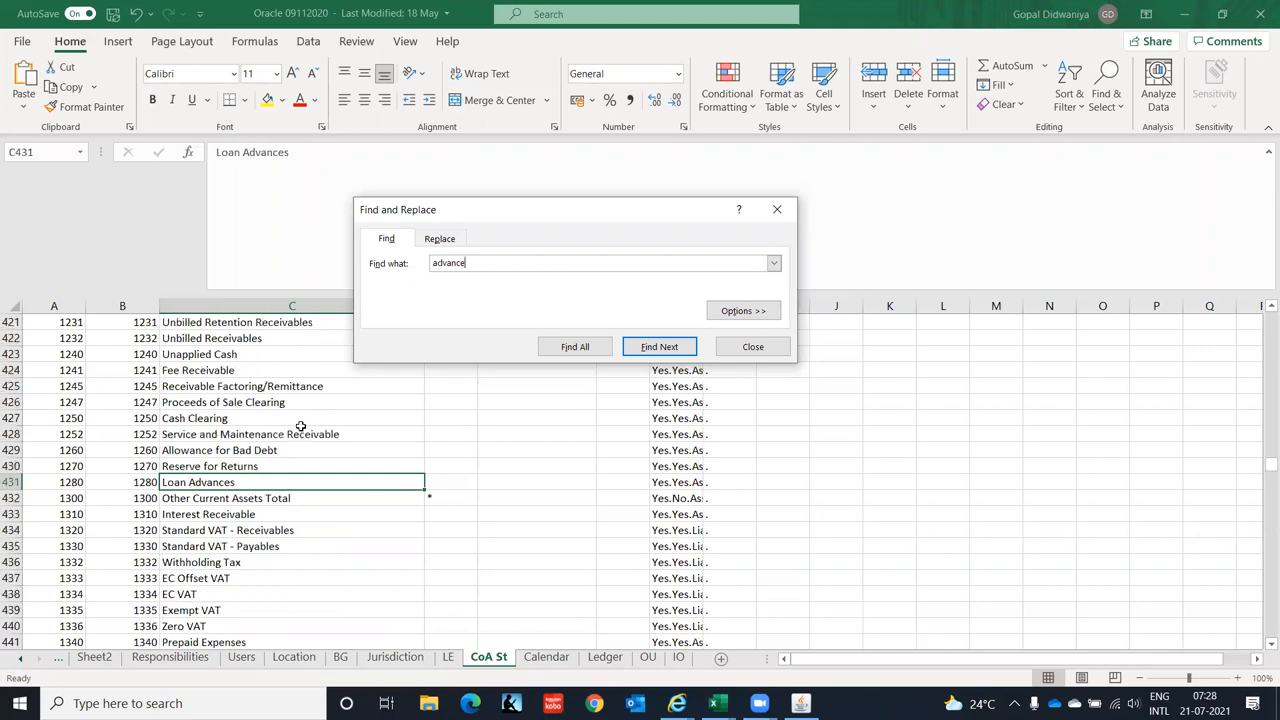
key(Return)
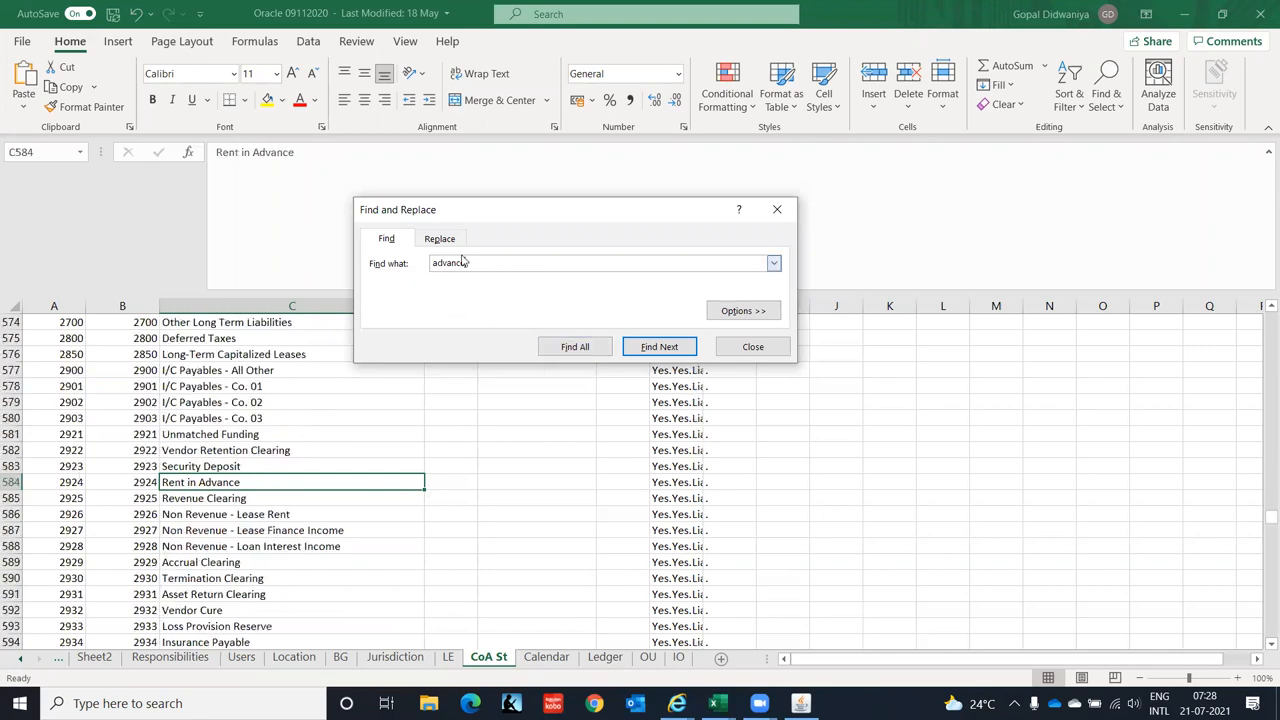
double_click(484, 262)
text(supplier)
key(Return)
key(Return)
click(753, 346)
- Review the CoA St asset accounts, from receivables through inventory and fixed assets
click(253, 434)
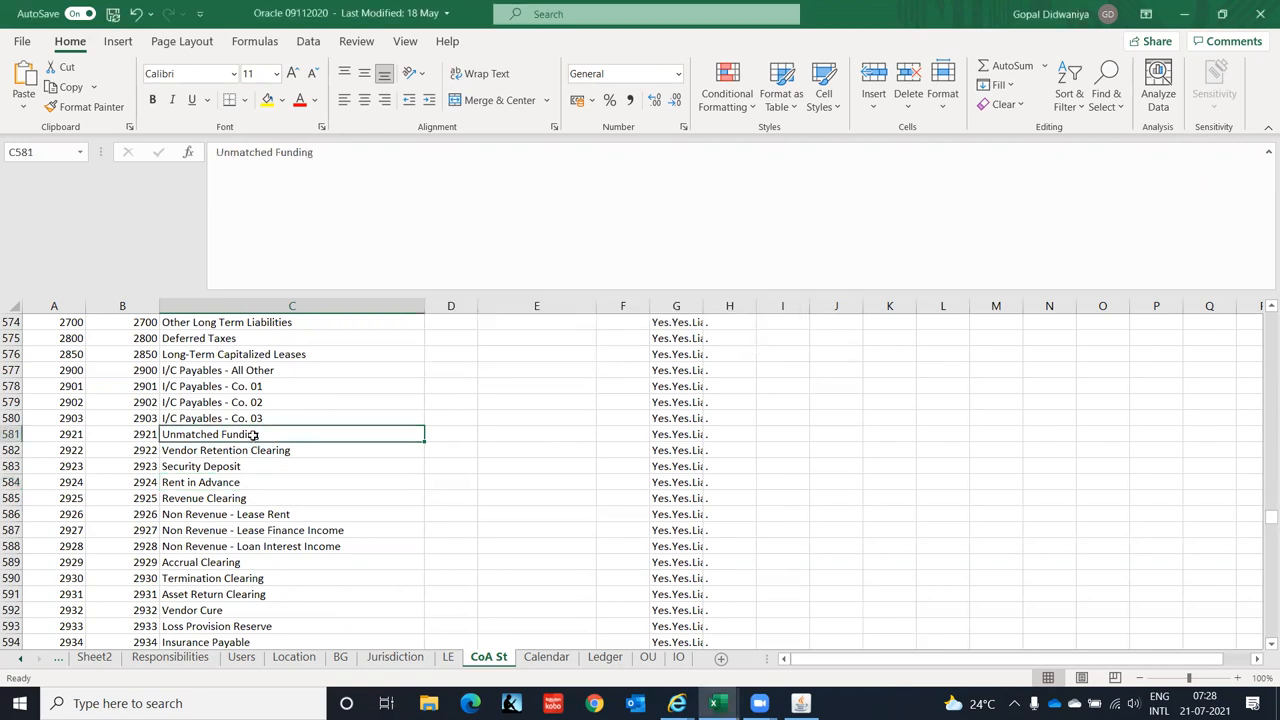
key(Page_Up)
key(Page_Up)
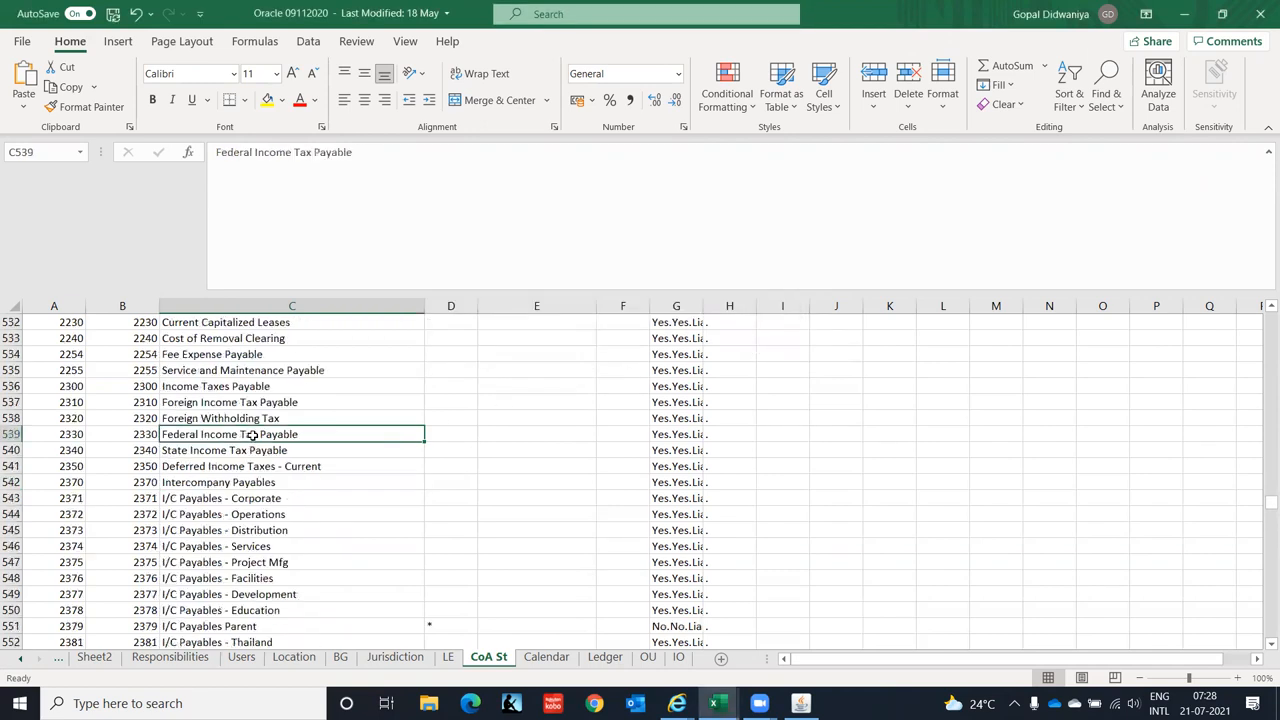
key(Page_Up)
key(Page_Up)
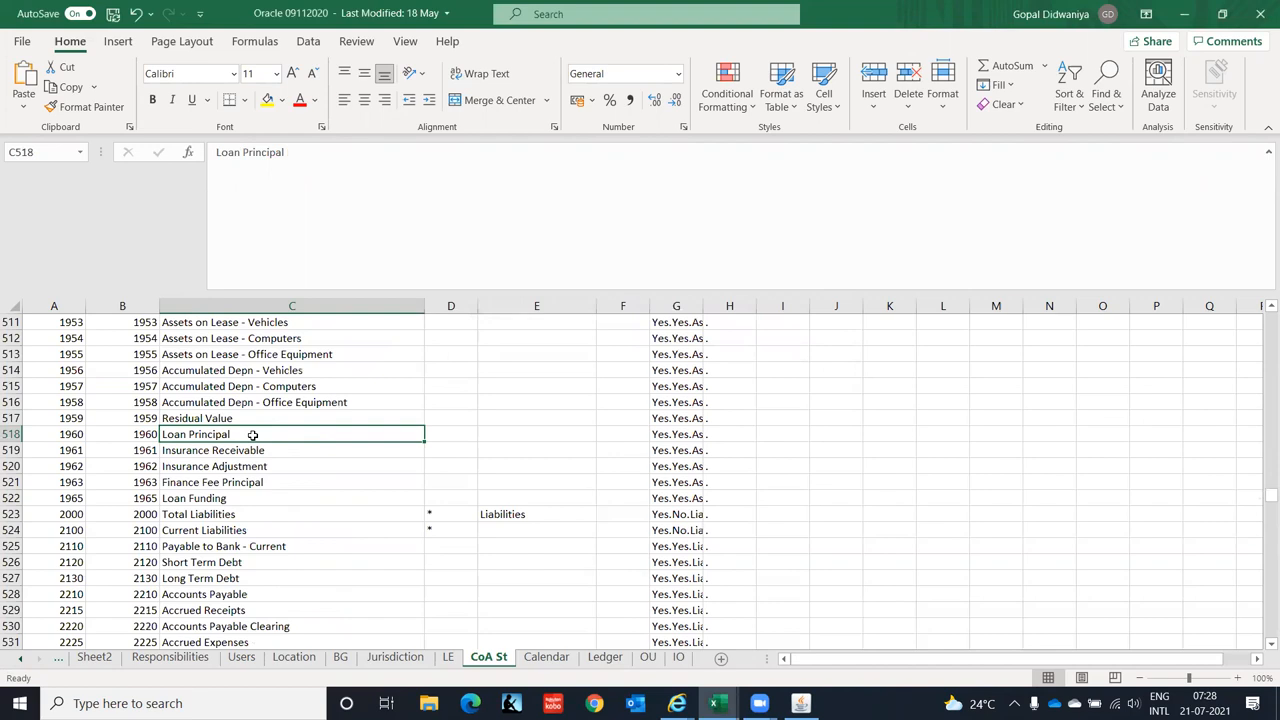
key(Page_Up)
key(Page_Up)
key(Page_Up)
key(Page_Up)
key(Page_Up)
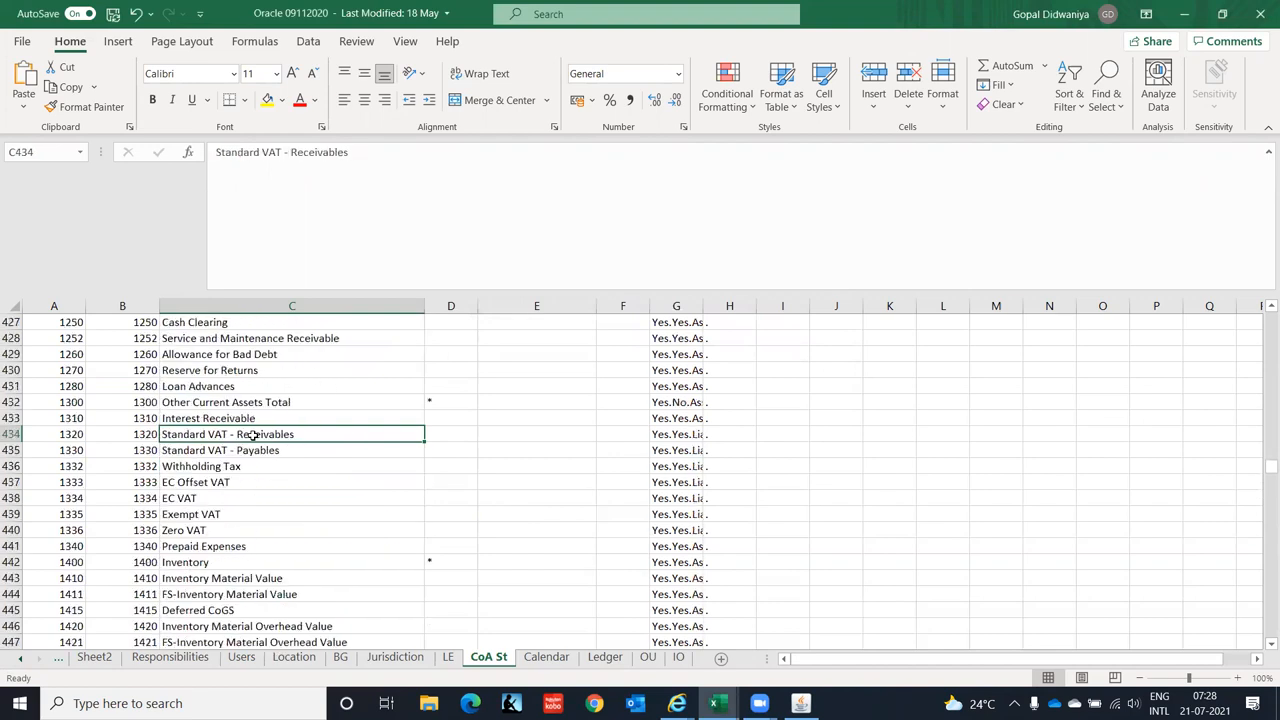
key(Down)
key(Down)
key(Down)
key(Down)
key(Down)
key(Down)
key(Down)
key(Down)
key(Down)
key(Down)
key(Down)
key(Down)
key(Down)
key(Down)
key(Down)
key(Down)
key(Down)
key(Down)
key(Down)
key(Down)
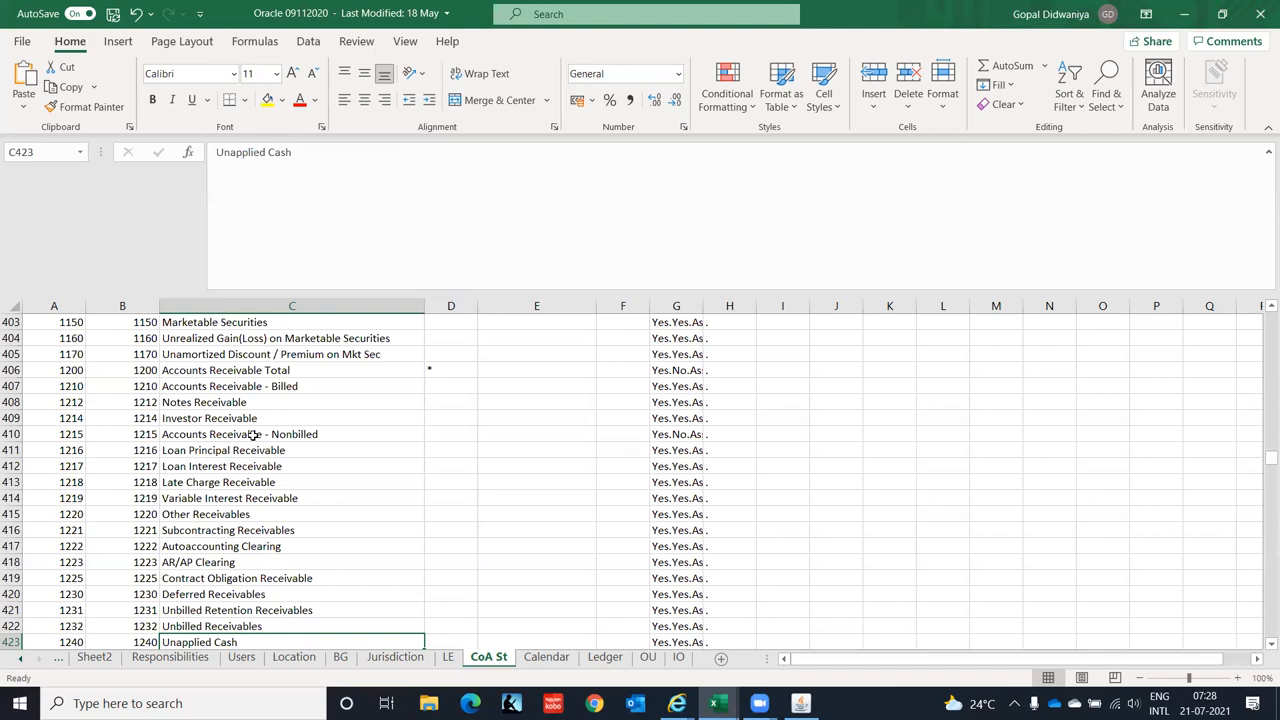
key(Up)
key(Up)
key(Up)
key(Up)
key(Up)
key(Up)
key(Up)
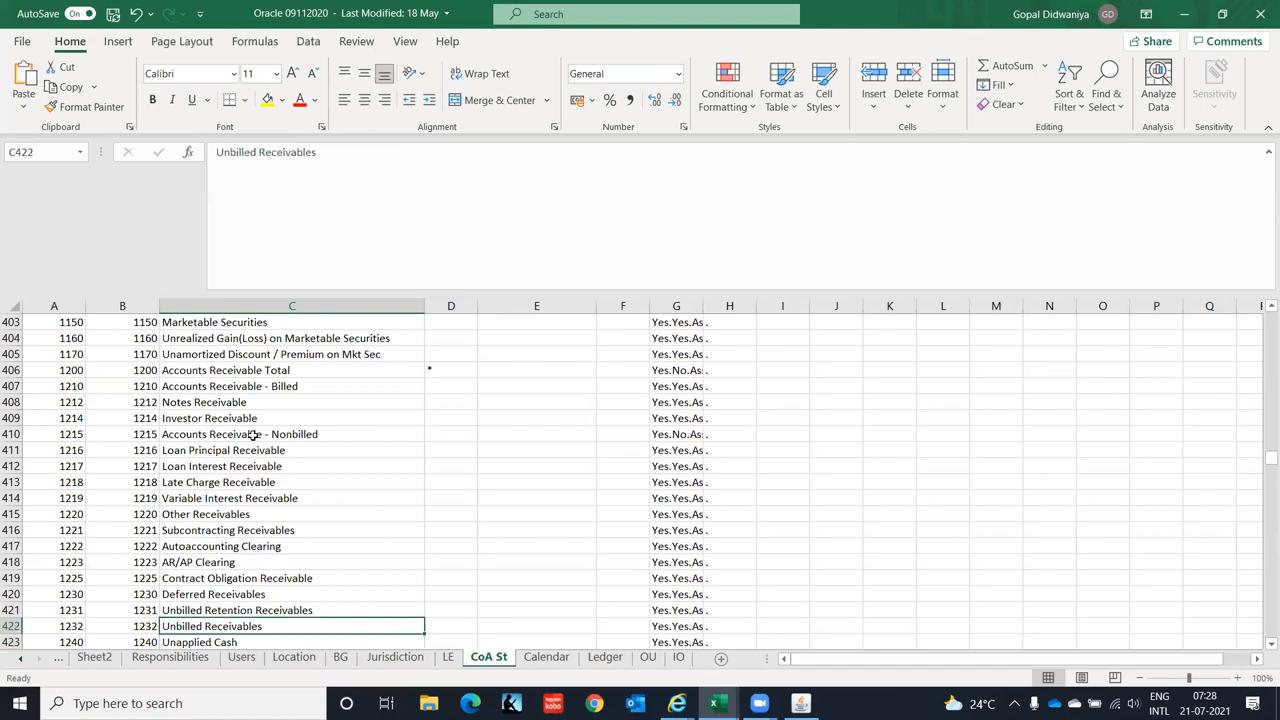
key(Up)
key(Down)
key(Down)
key(Down)
key(Down)
key(Down)
key(Down)
key(Down)
key(Down)
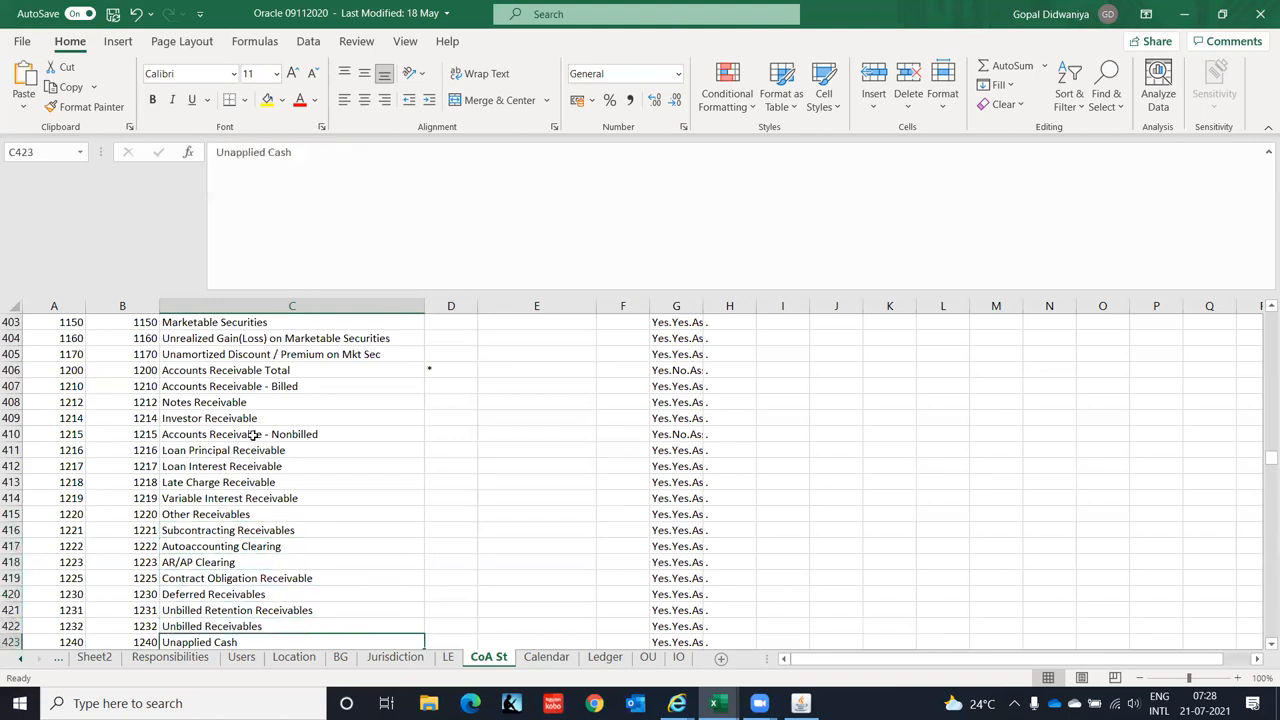
key(Down)
key(Down)
key(Down)
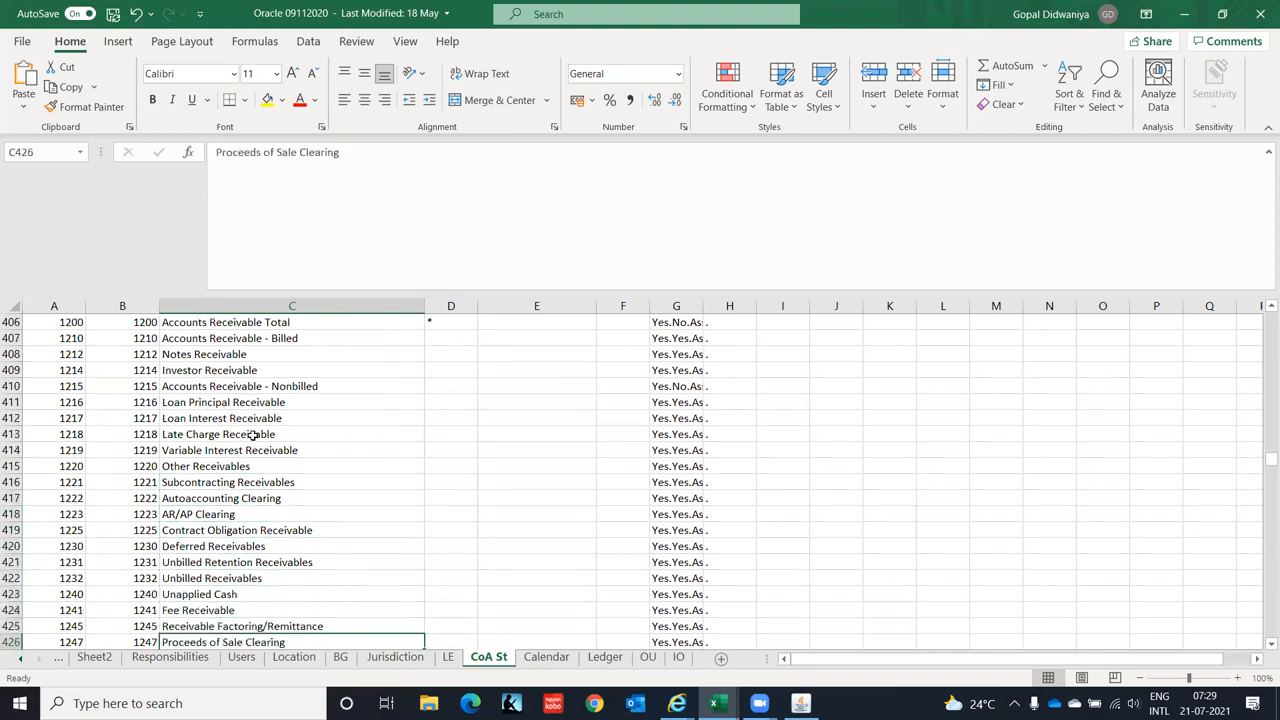
key(Down)
key(Down)
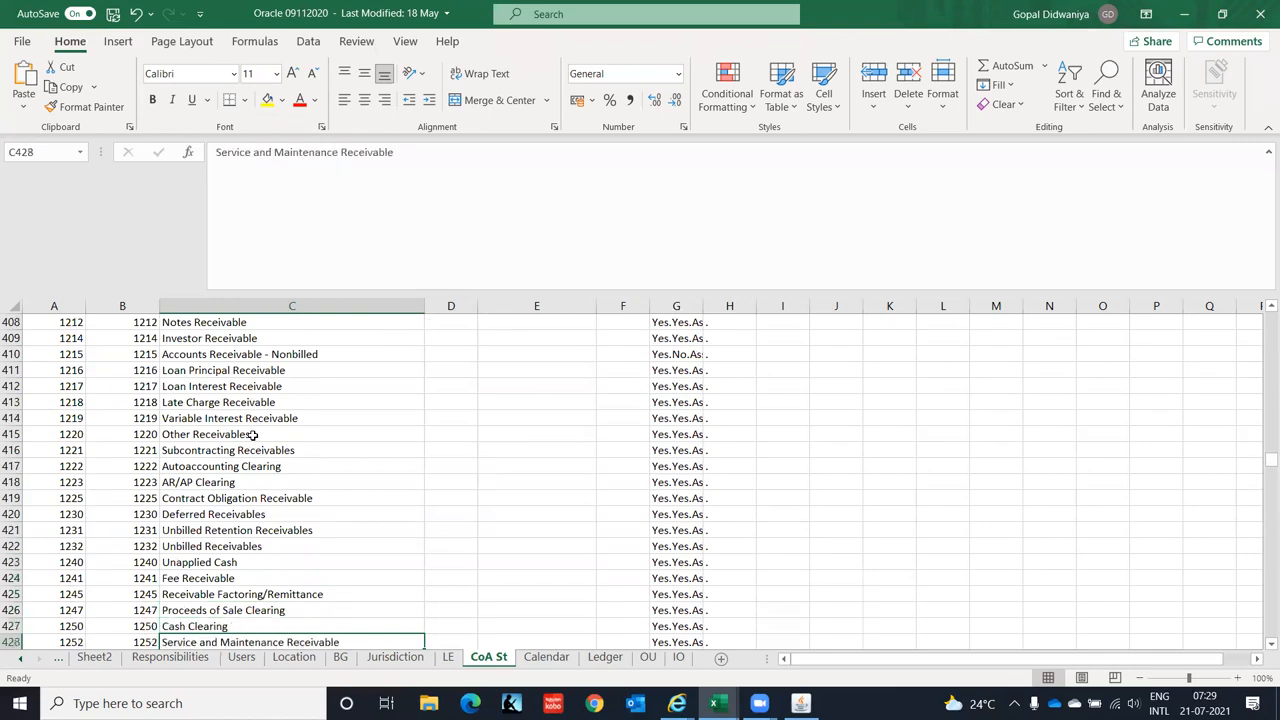
key(Up)
key(Up)
key(Up)
key(Up)
key(Up)
key(Up)
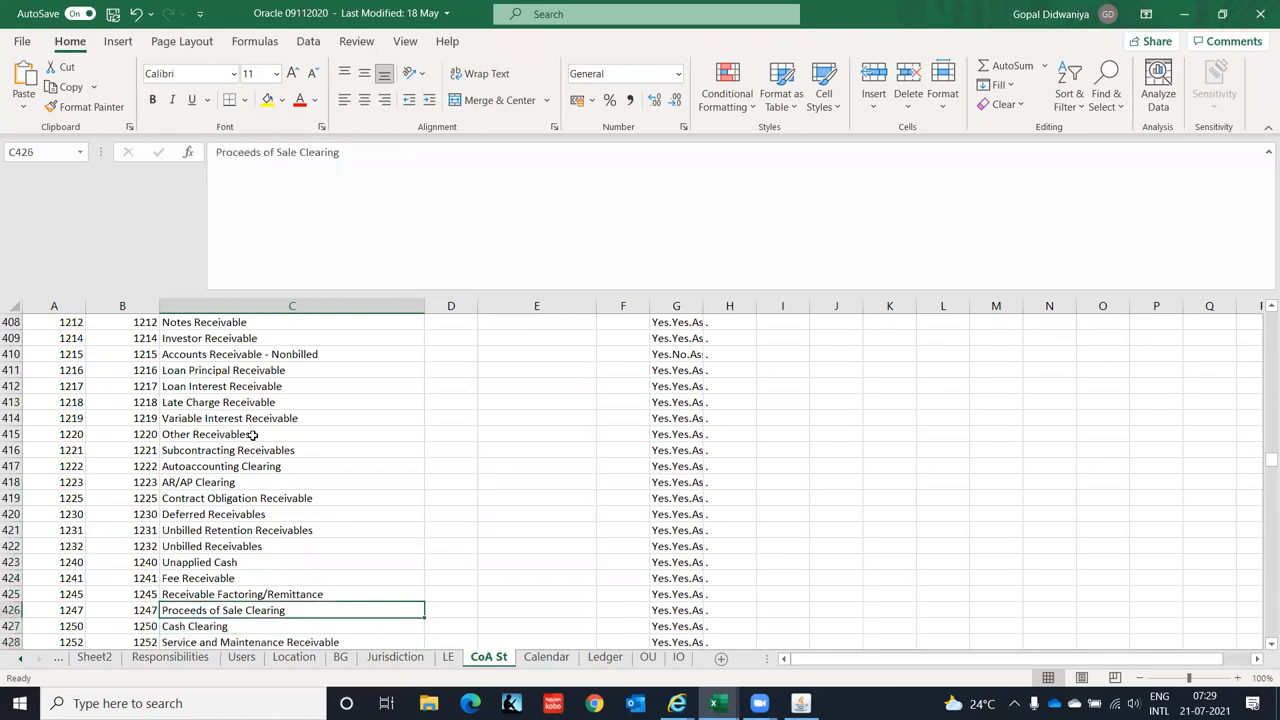
key(Up)
key(Down)
key(Down)
key(Down)
key(Down)
key(Down)
key(Down)
key(Down)
key(Down)
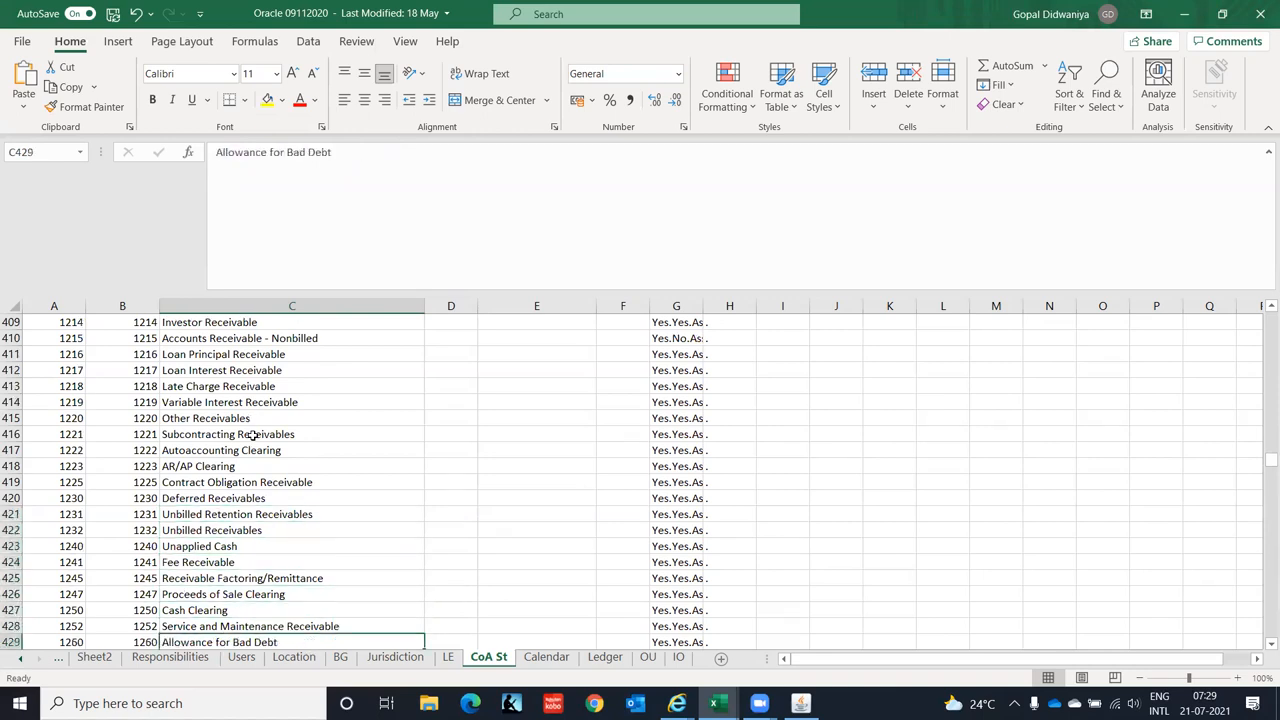
key(Down)
key(Down)
key(Down)
key(Down)
key(Down)
key(Down)
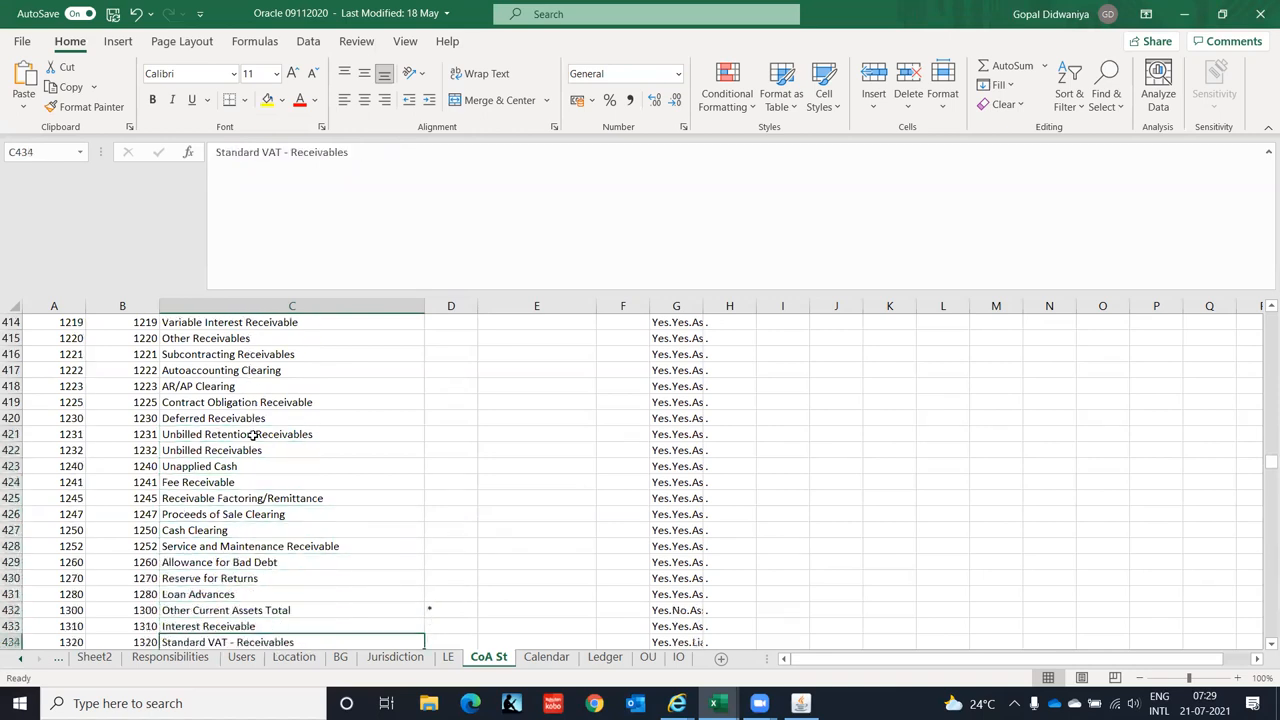
key(Down)
key(Down)
key(Down)
key(Down)
key(Down)
key(Down)
key(Down)
key(Down)
key(Down)
key(Down)
key(Down)
key(Down)
key(Down)
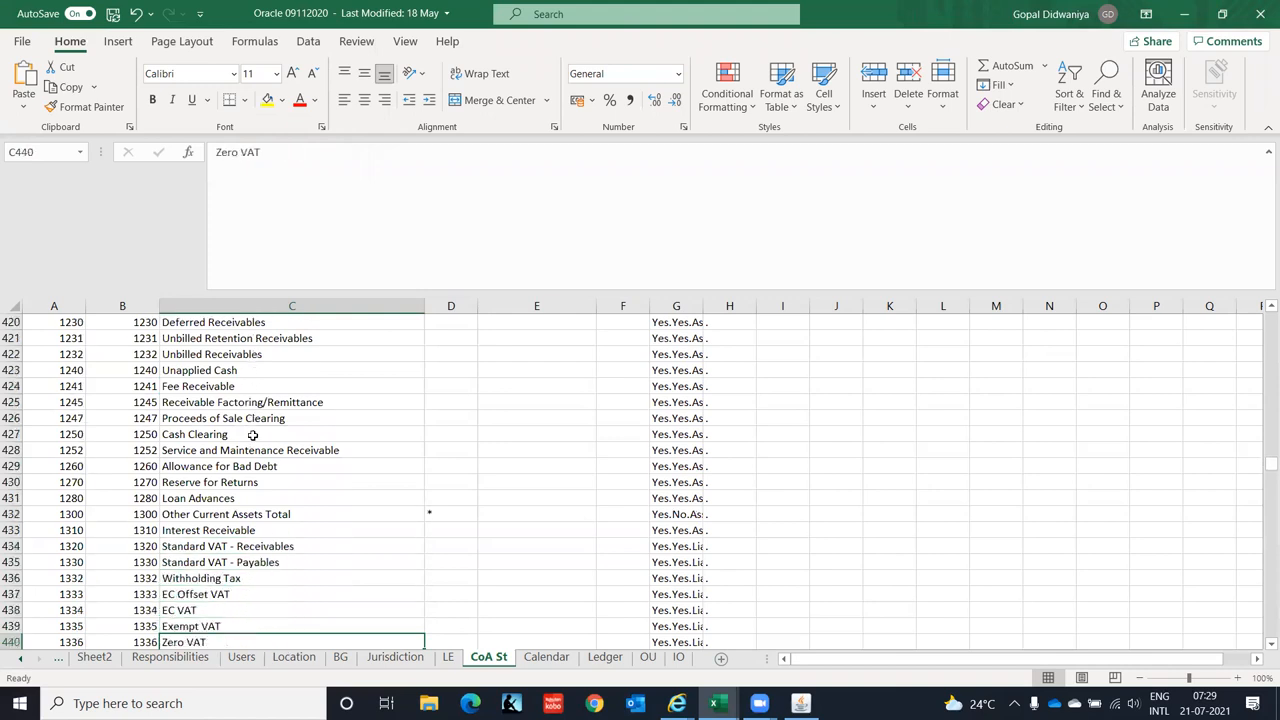
key(Down)
key(Down)
key(Down)
key(Down)
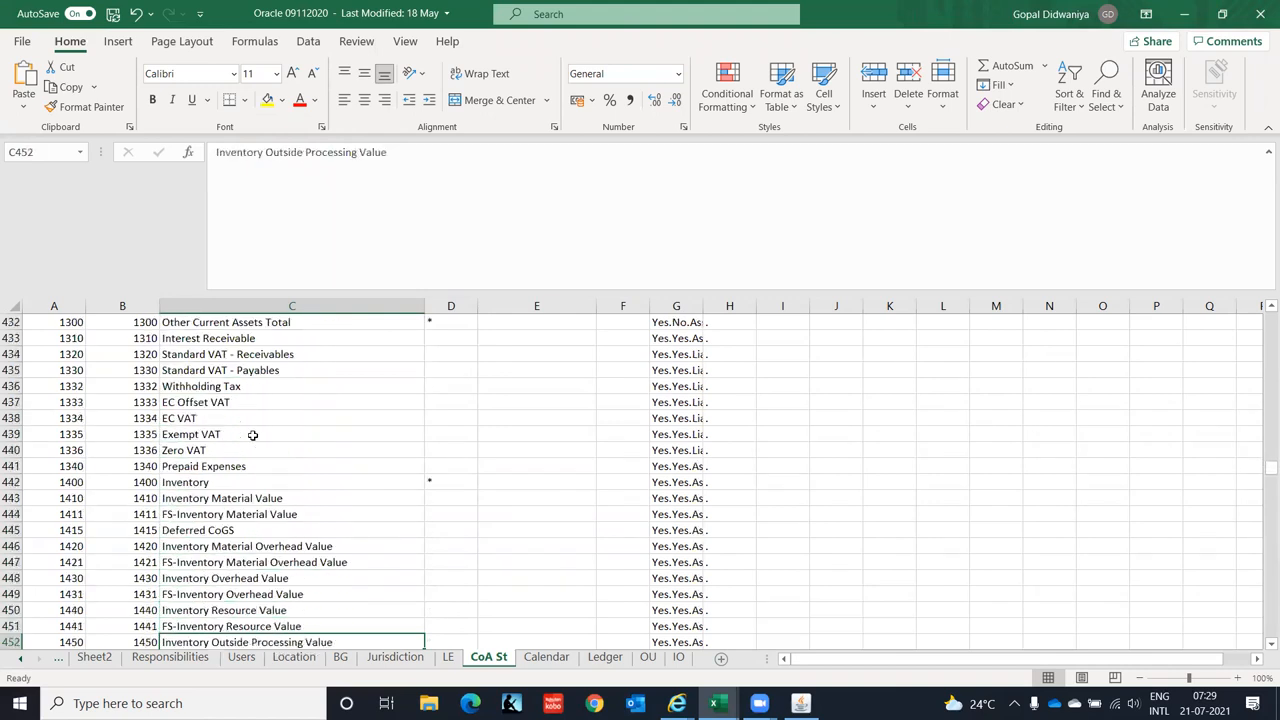
key(Down)
key(Down)
key(Down)
key(Down)
key(Down)
key(Down)
key(Down)
key(Down)
key(Down)
key(Down)
key(Down)
key(Down)
key(Down)
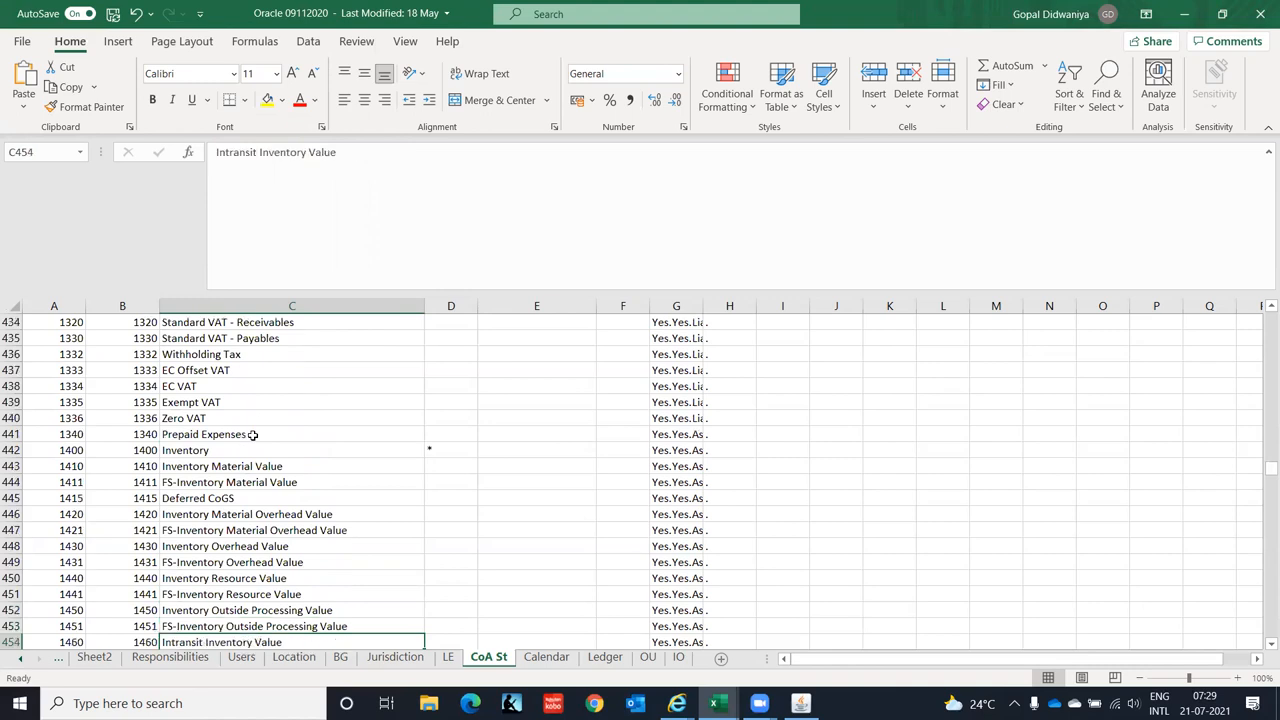
key(Down)
key(Down)
key(Down)
key(Down)
key(Down)
key(Down)
key(Down)
key(Down)
key(Down)
key(Down)
key(Down)
key(Down)
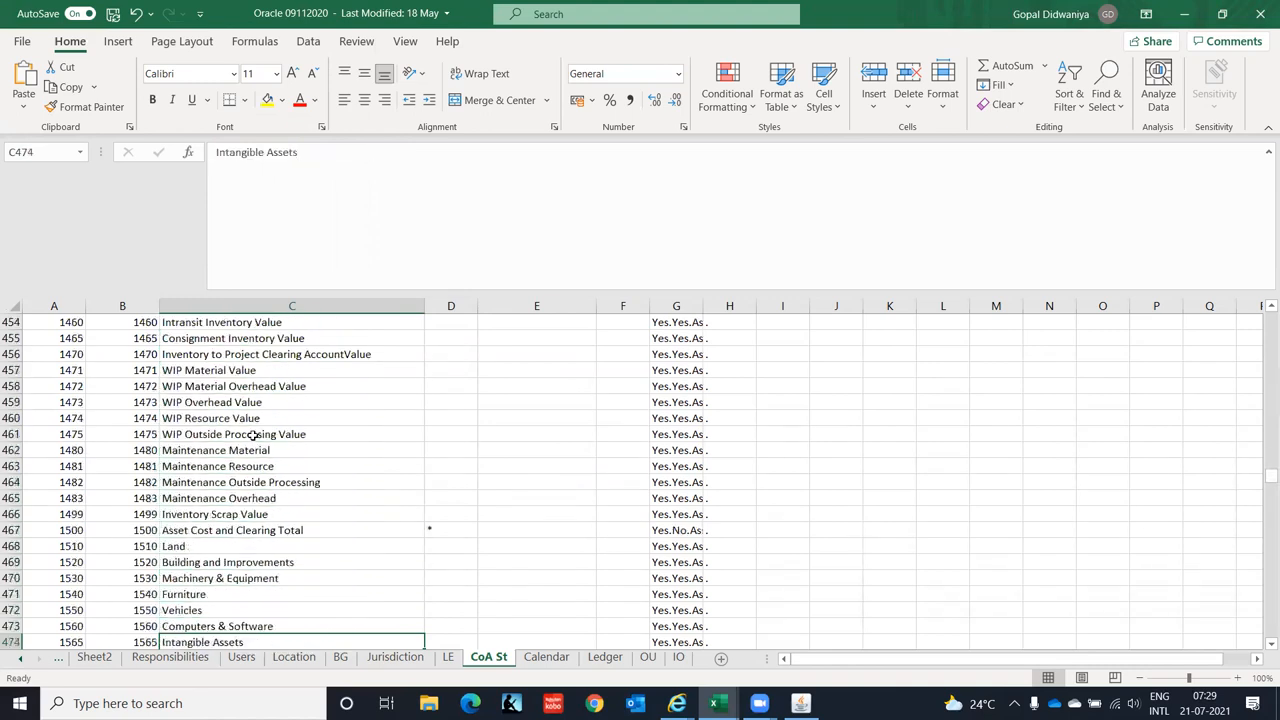
key(Down)
key(Down)
key(Down)
key(Down)
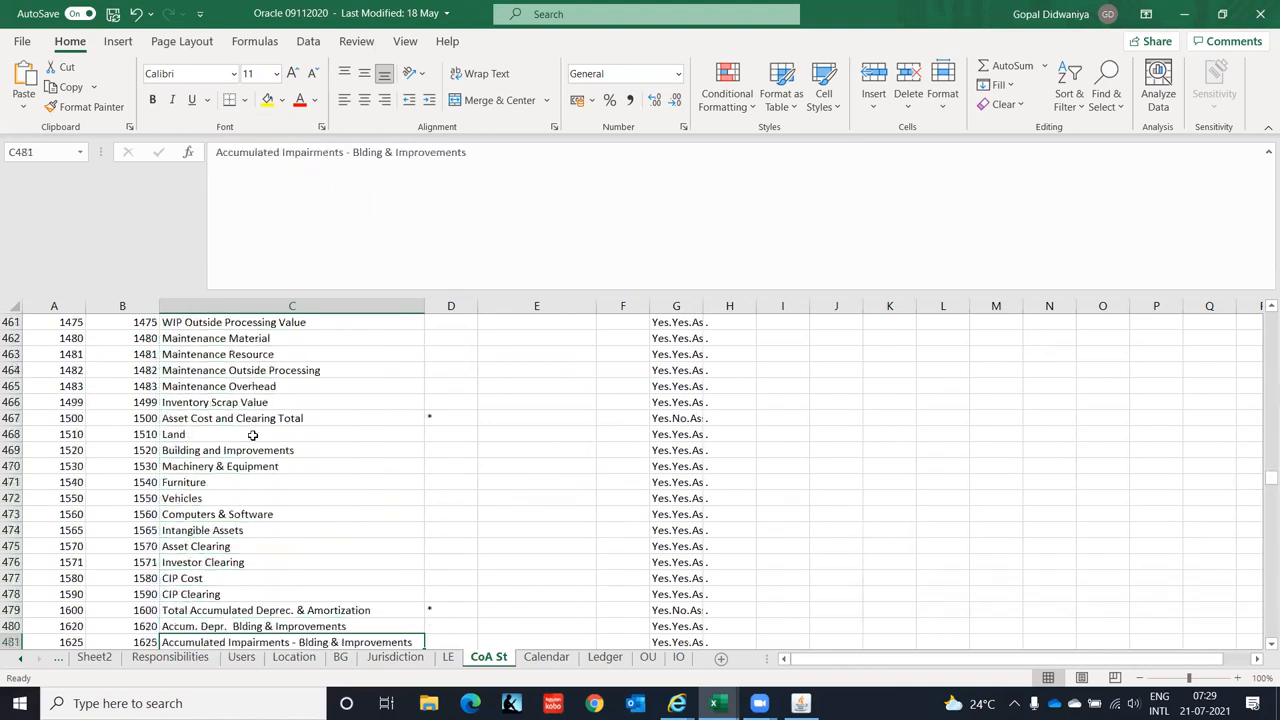
key(Down)
key(Down)
key(Down)
key(Down)
key(Down)
key(Down)
key(Down)
key(Down)
key(Down)
key(Down)
key(Down)
key(Down)
key(Down)
key(Down)
key(Down)
key(Down)
key(Down)
key(Down)
key(Down)
key(Down)
key(Down)
key(Down)
key(Down)
key(Down)
key(Down)
key(Down)
key(Down)
key(Down)
- Scan down into the current liabilities to I/C Payables - Corporate, then return to Oracle
key(Down)
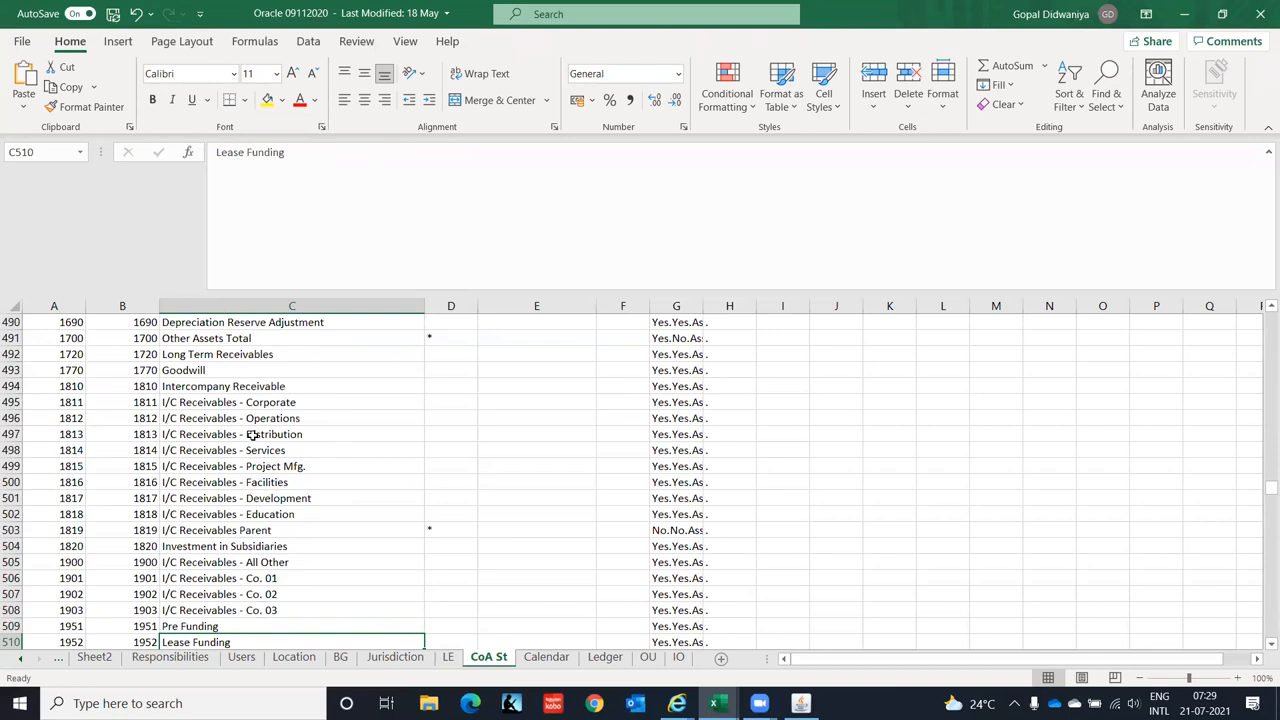
key(Down)
key(Down)
key(Down)
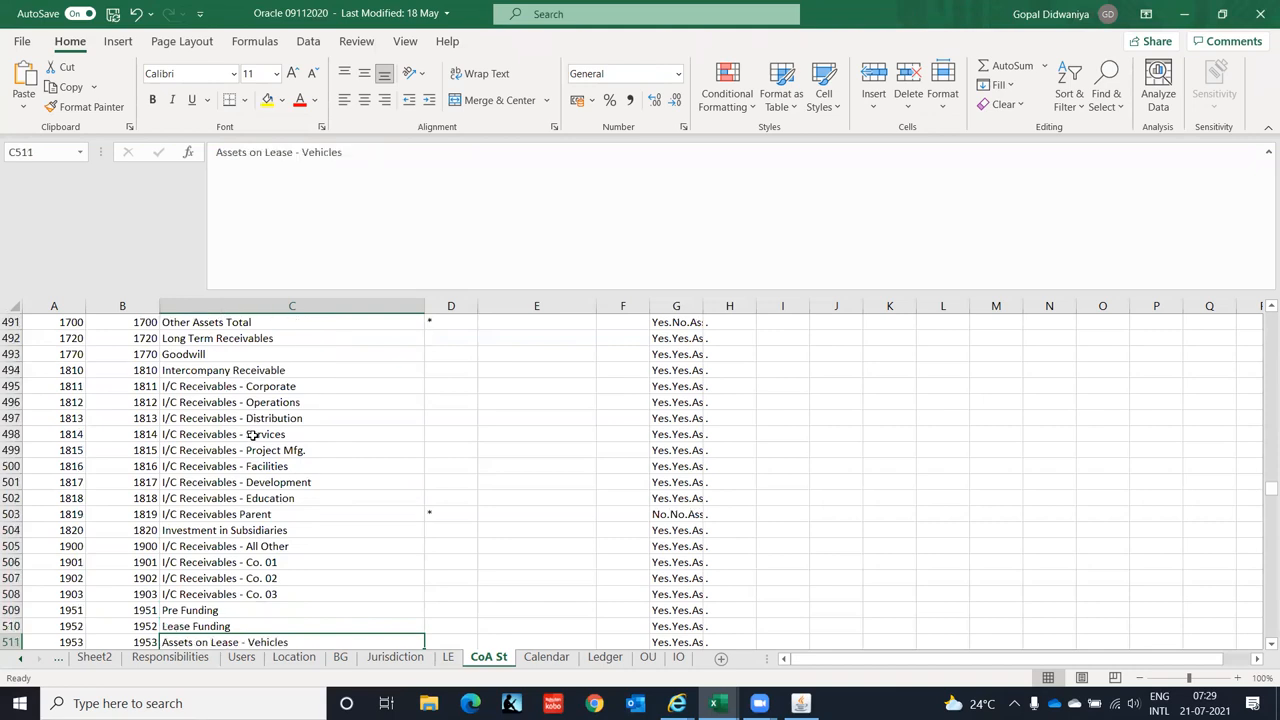
key(Down)
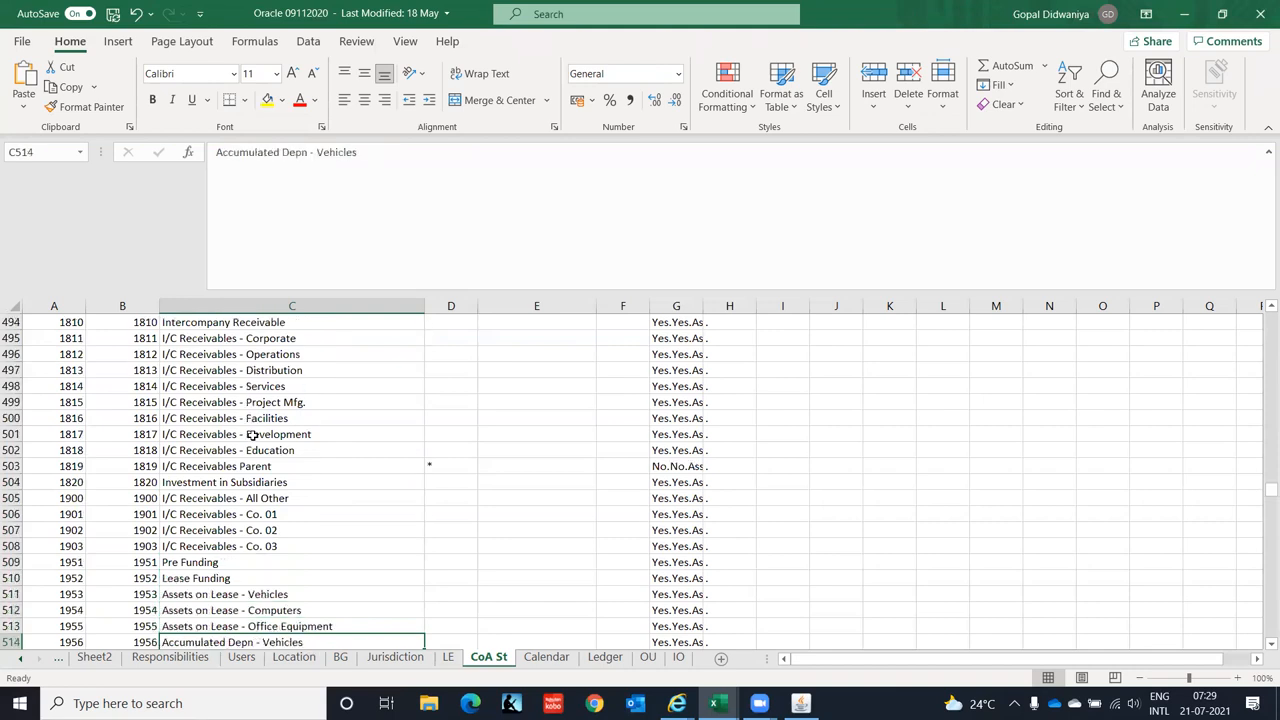
key(Down)
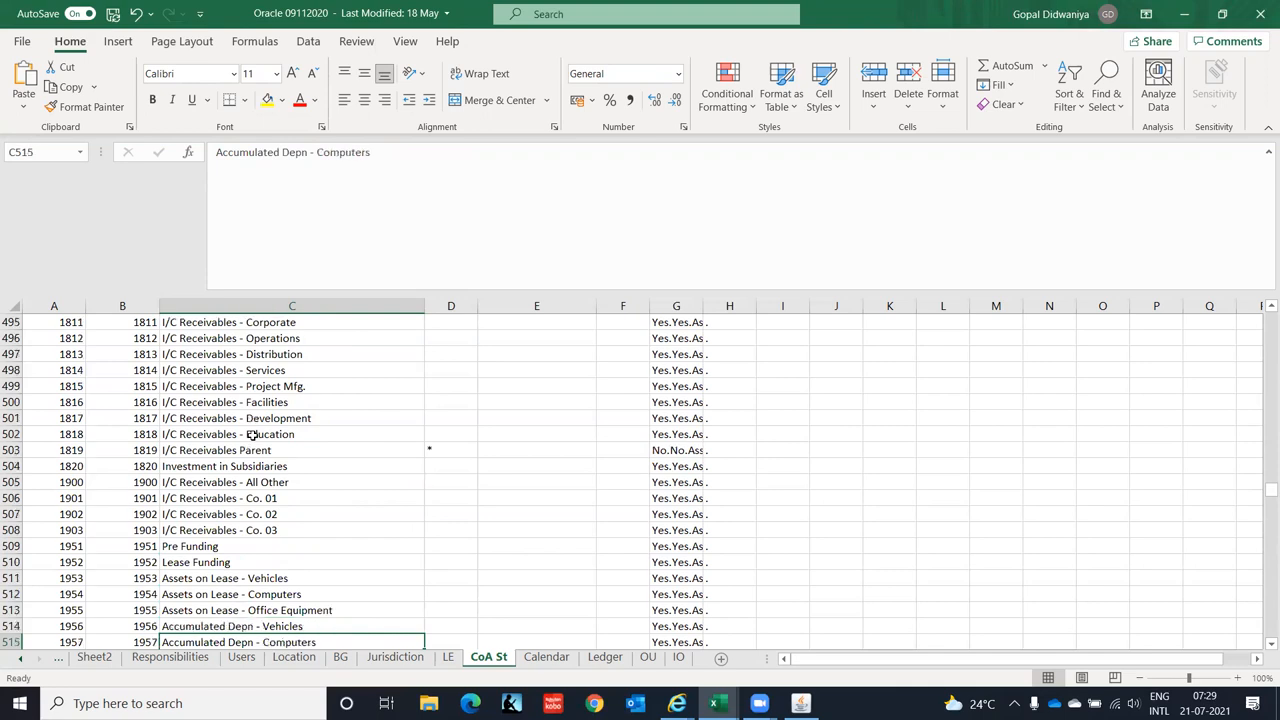
key(Down)
key(Down)
key(Down)
key(Down)
key(Down)
key(Down)
key(Down)
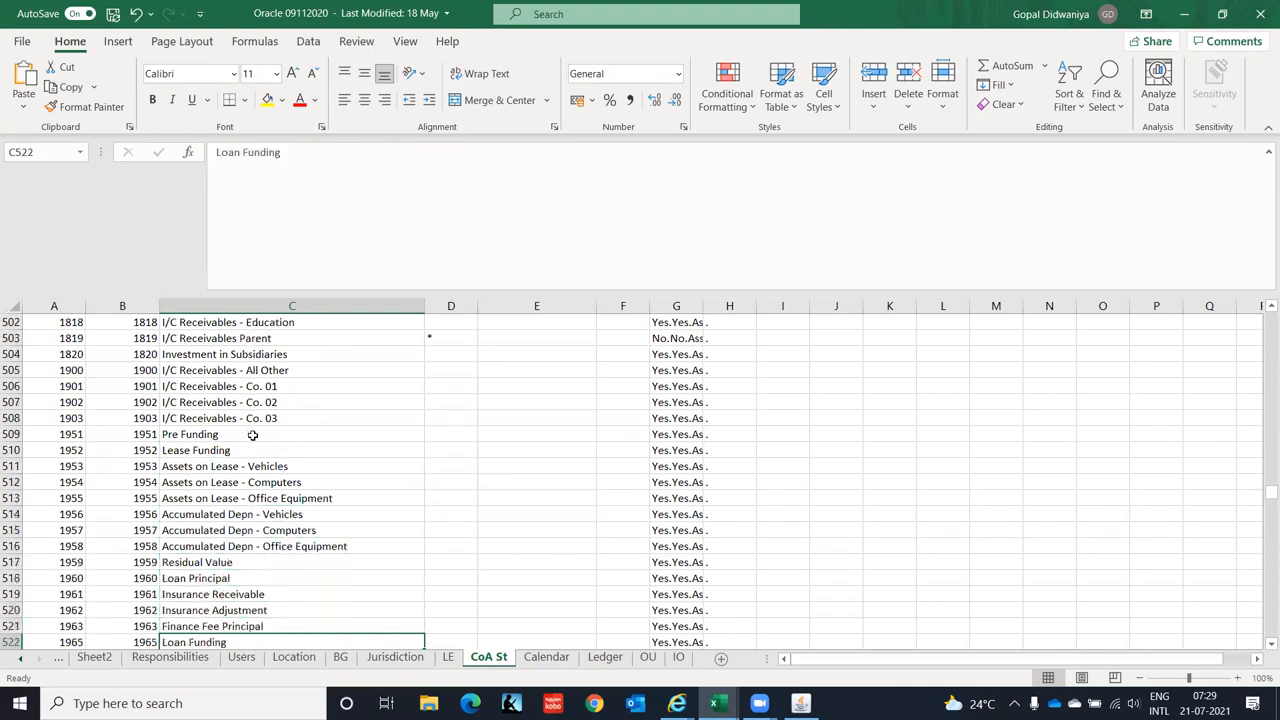
key(Down)
key(Down)
key(Down)
key(Down)
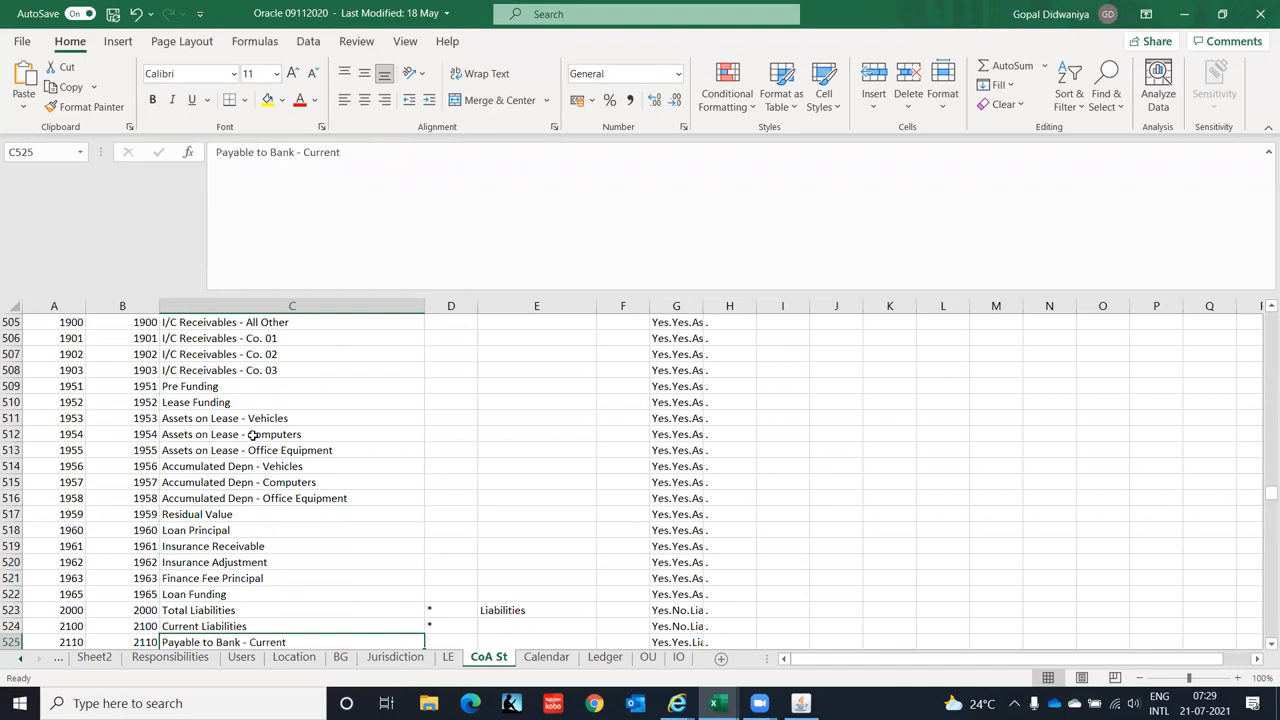
key(Down)
key(Down)
key(Down)
key(Down)
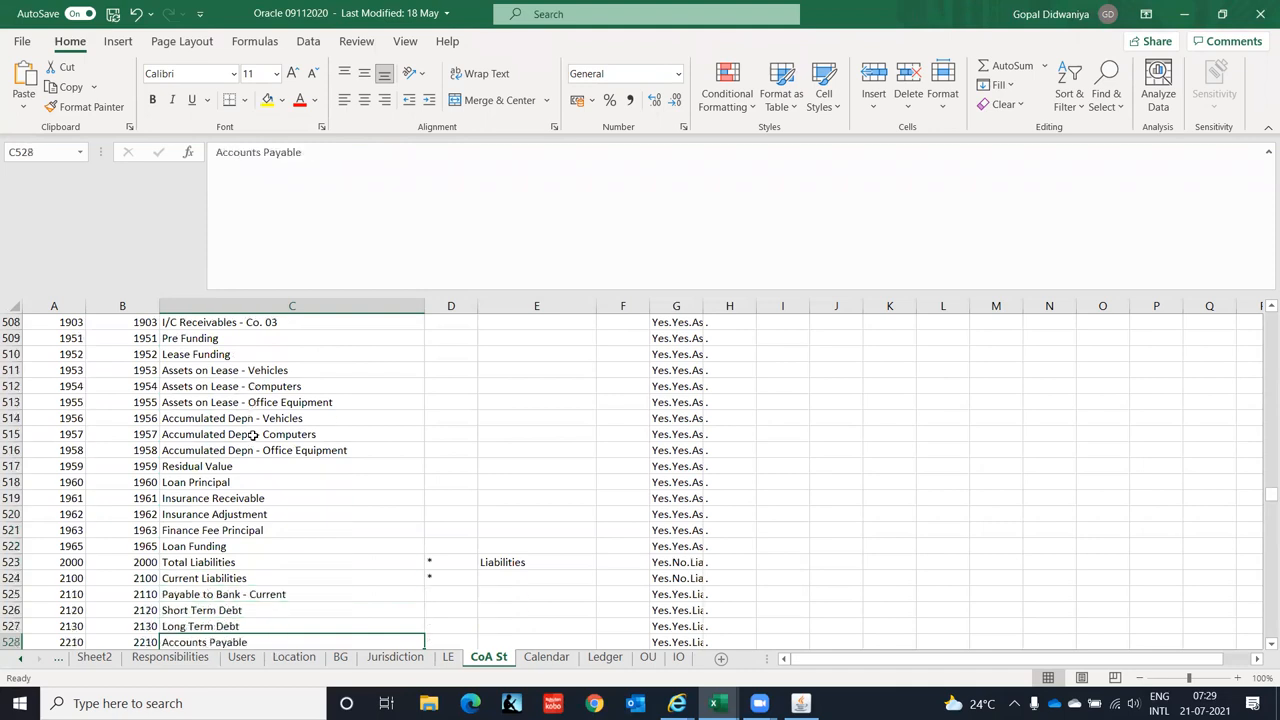
key(Down)
key(Down)
key(Down)
key(Down)
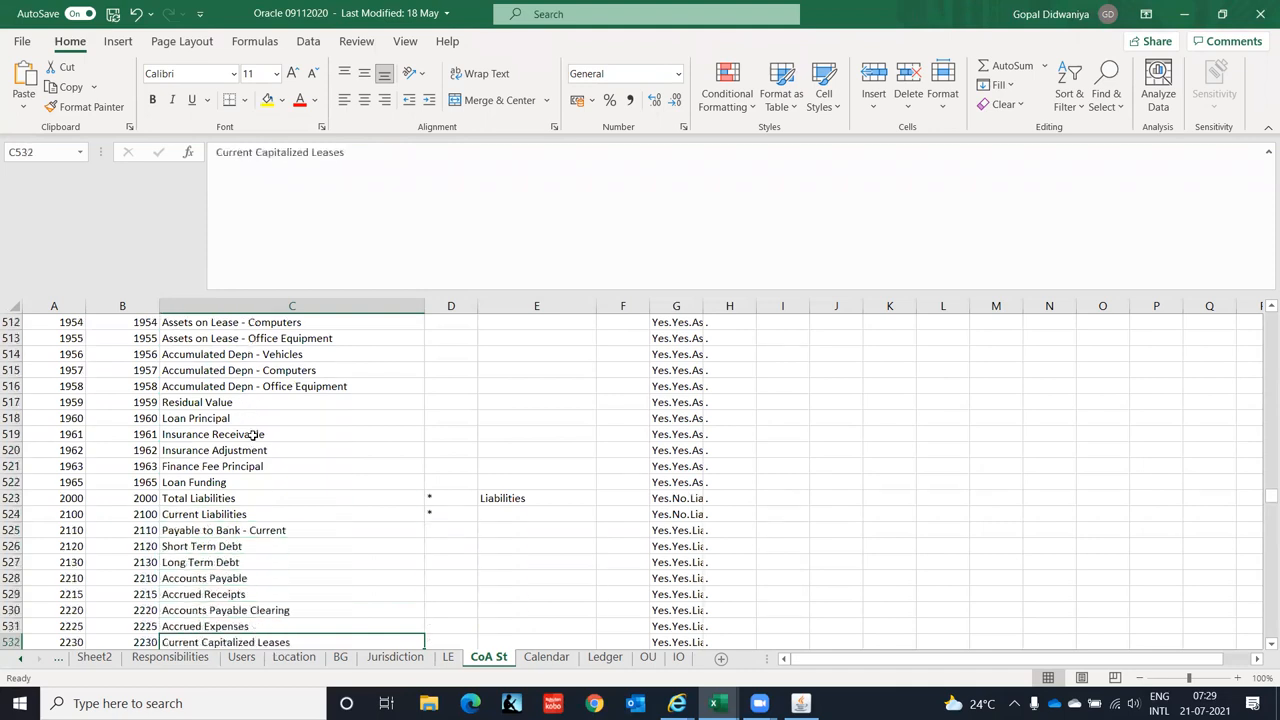
key(Up)
key(Up)
key(Up)
key(Up)
key(Up)
key(Up)
key(Up)
key(Up)
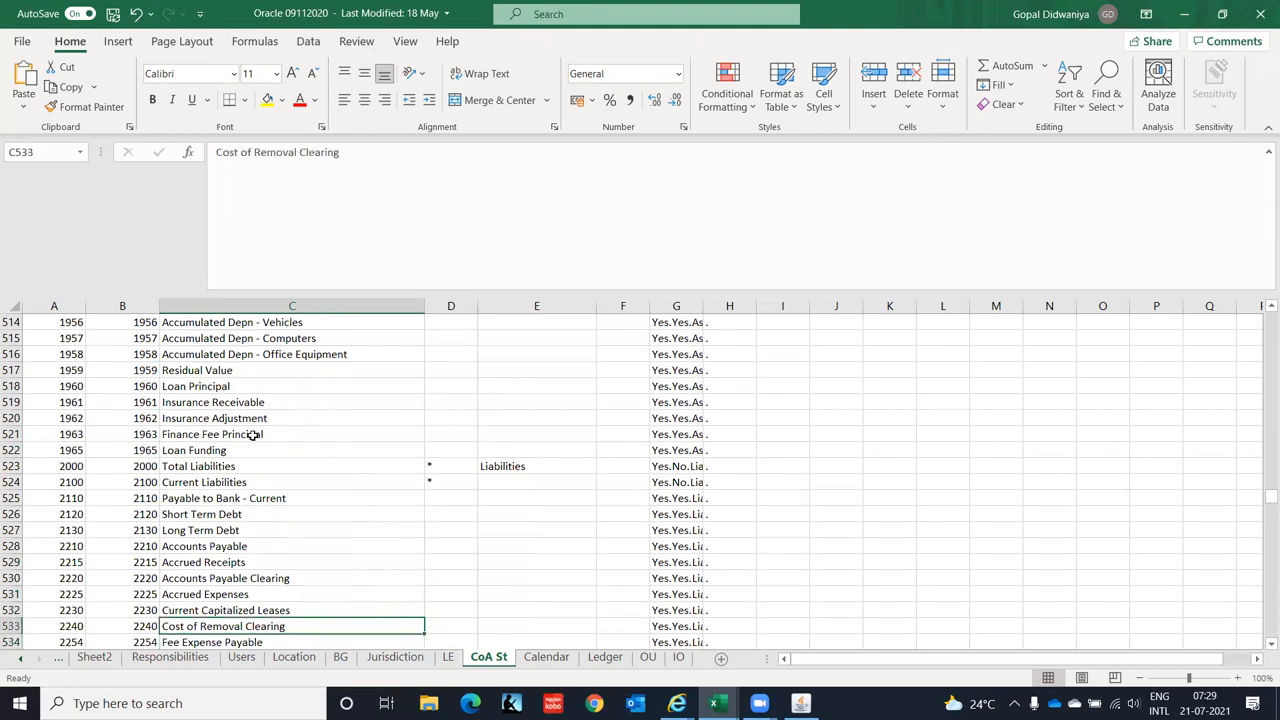
key(Down)
key(Down)
key(Down)
key(Down)
key(Down)
key(Down)
key(Down)
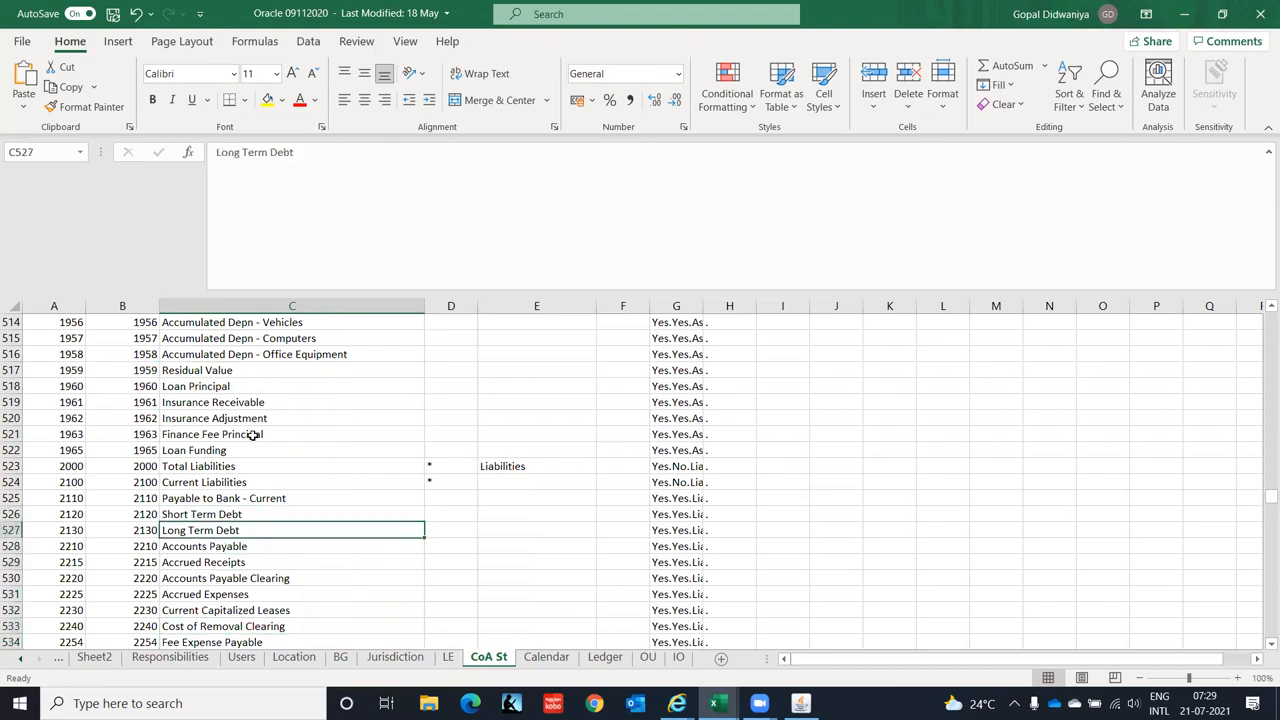
key(Down)
key(Down)
key(Down)
key(Down)
key(Down)
key(Down)
key(Down)
key(Down)
key(Down)
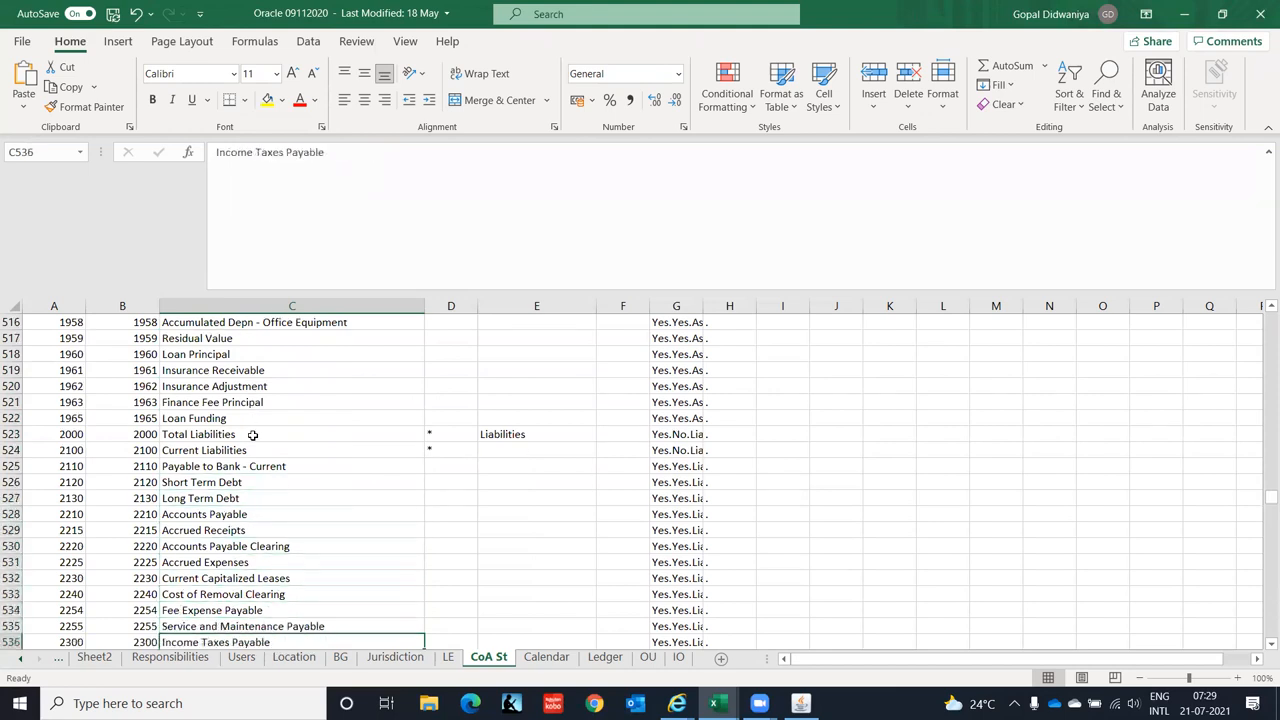
key(Down)
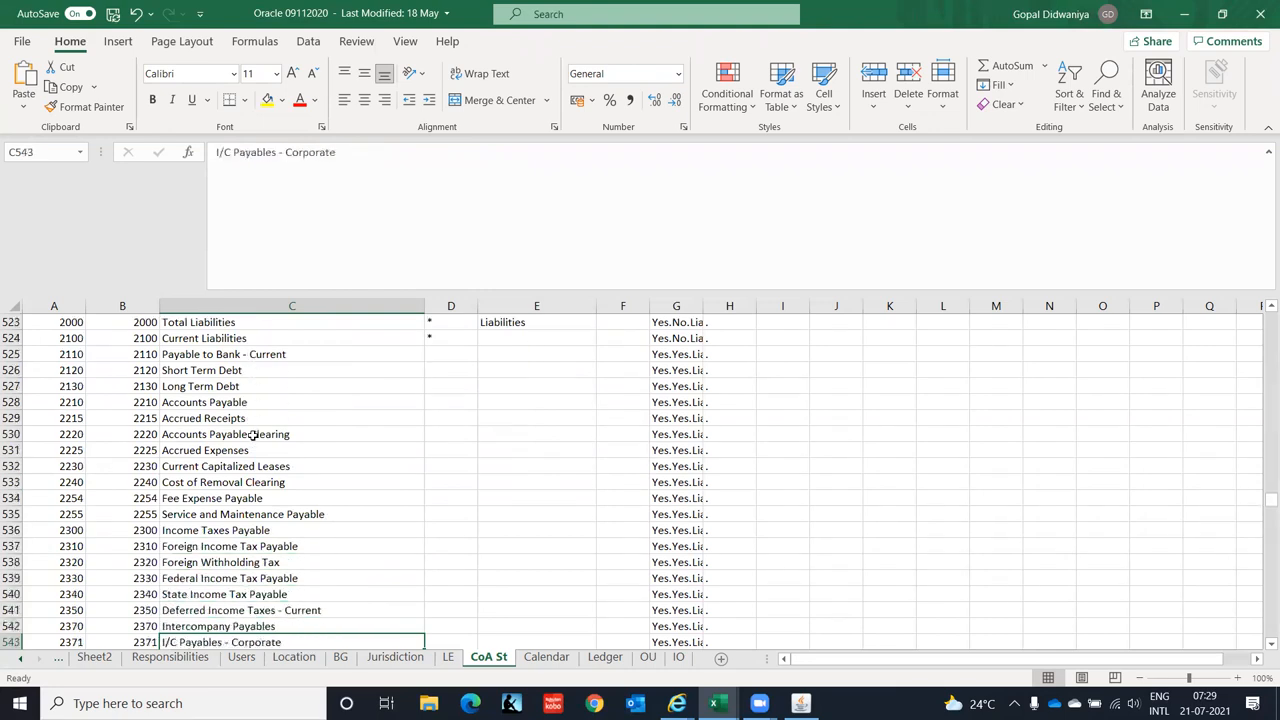
key(alt+Tab)
key(alt+Tab)
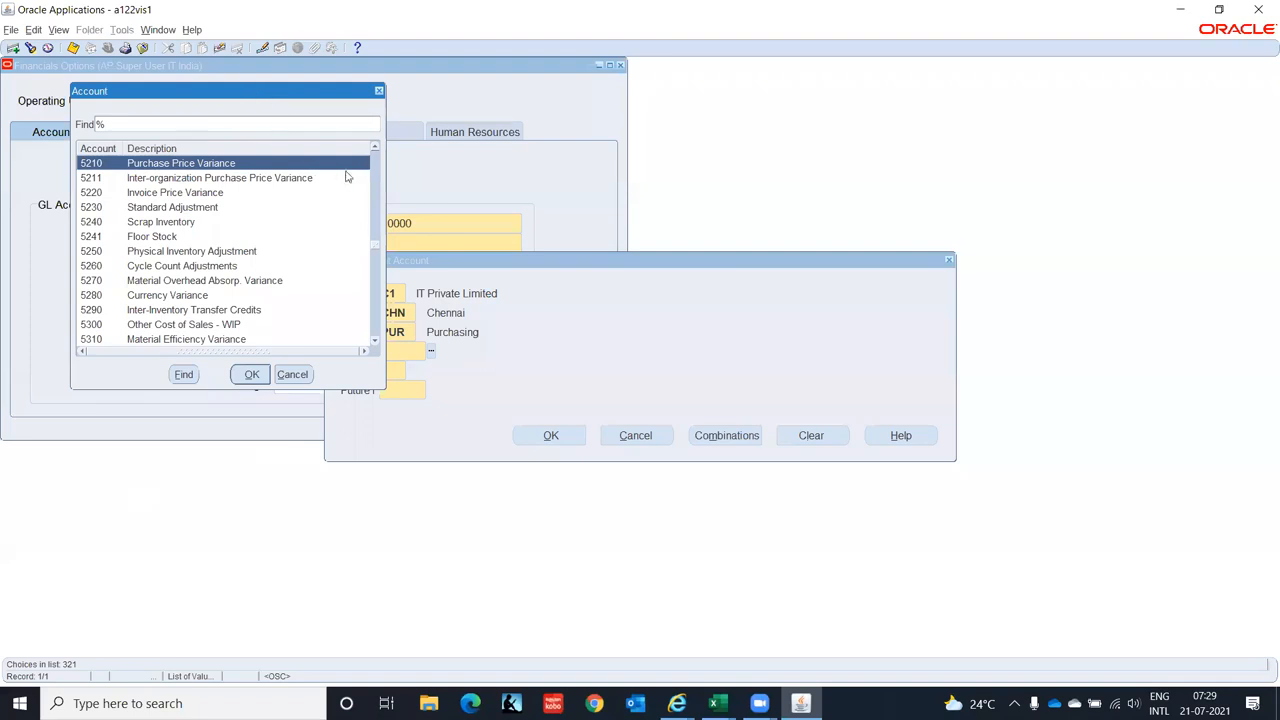
- Dismiss the Account list and complete Prepayment with account 2210, IC 00 and Future1 0000
click(293, 375)
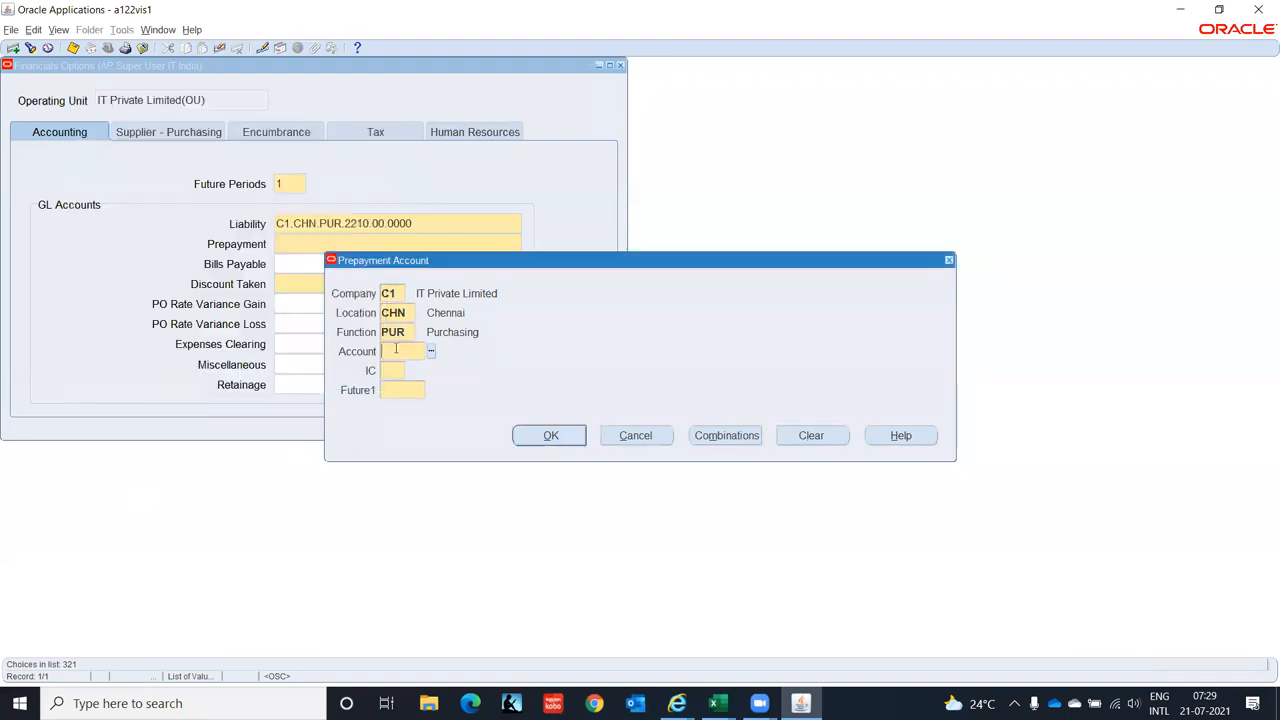
text(2210)
key(Tab)
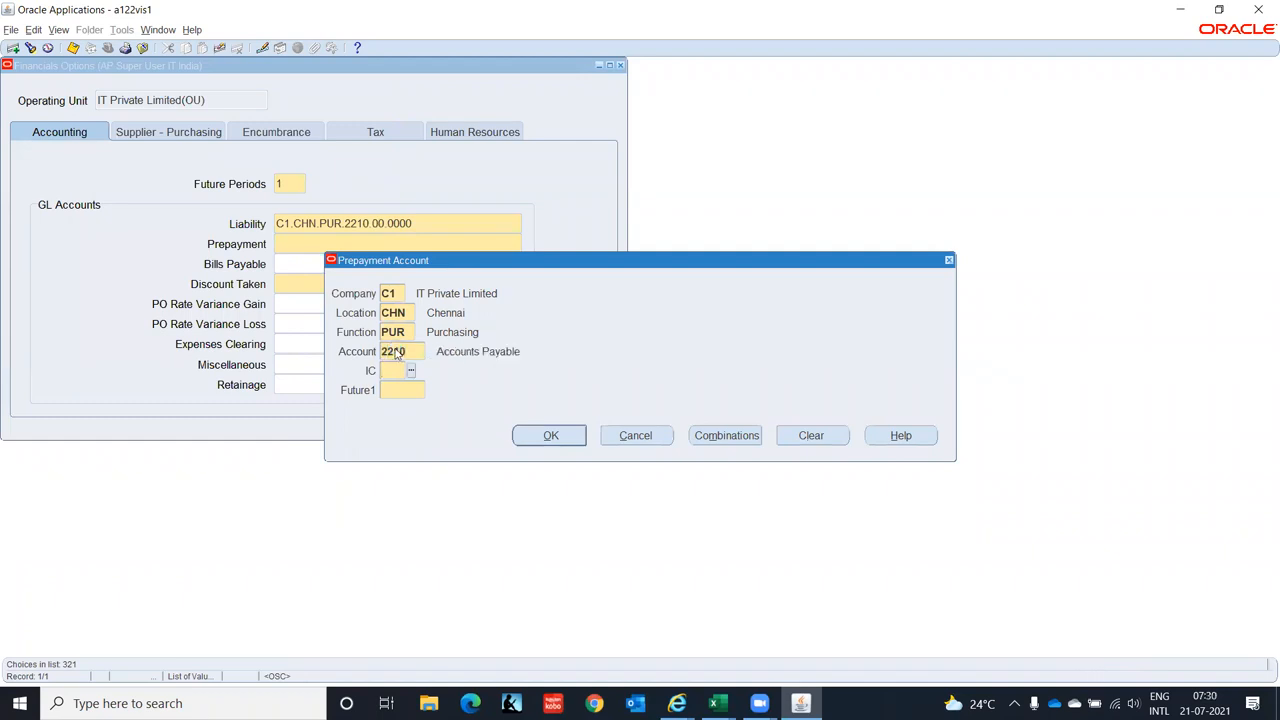
text(00)
key(Tab)
text(0000)
key(Tab)
key(Return)
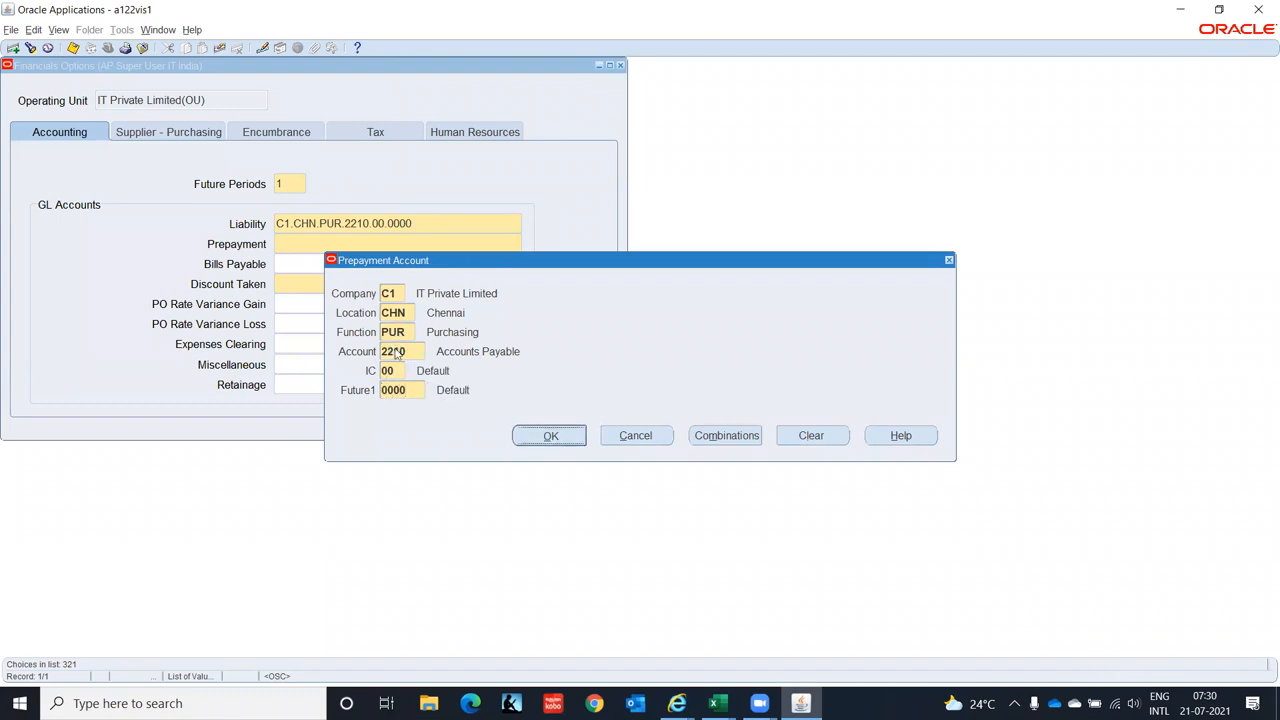
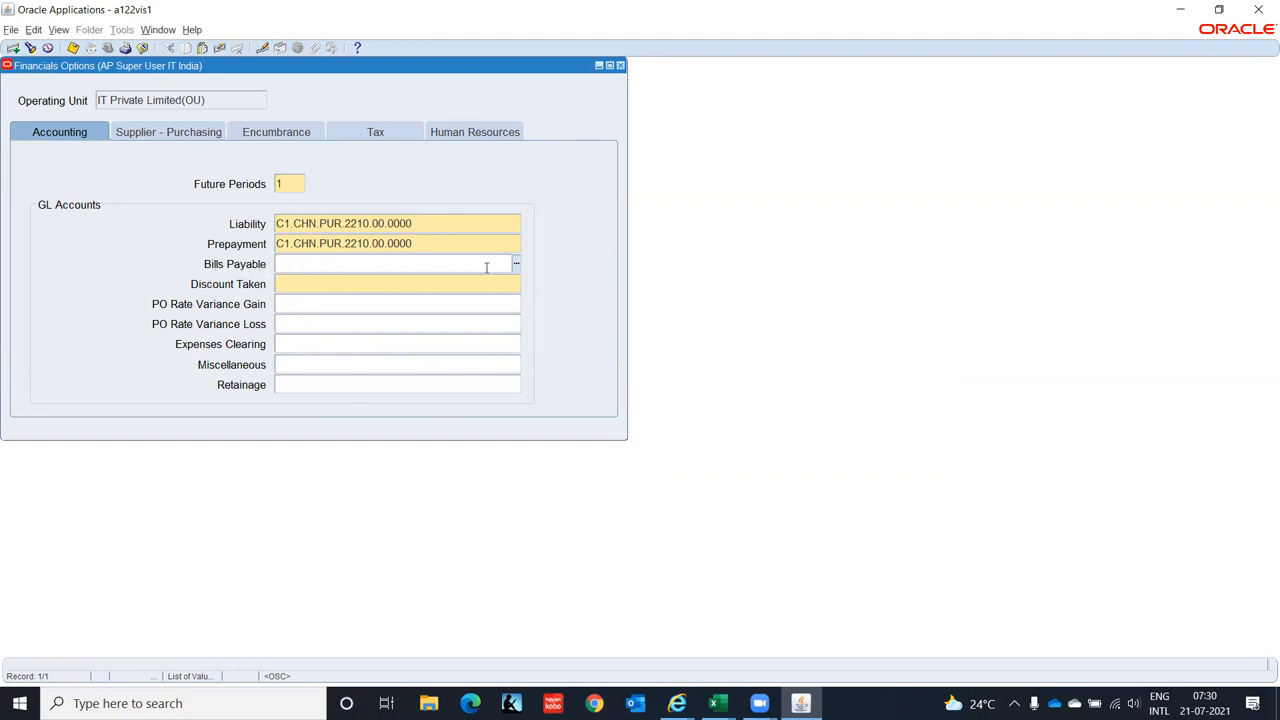
- Enter C1, CHN and PUR in the Bills Payable segments, correcting the function from 000 to PUR
click(517, 267)
text(c)
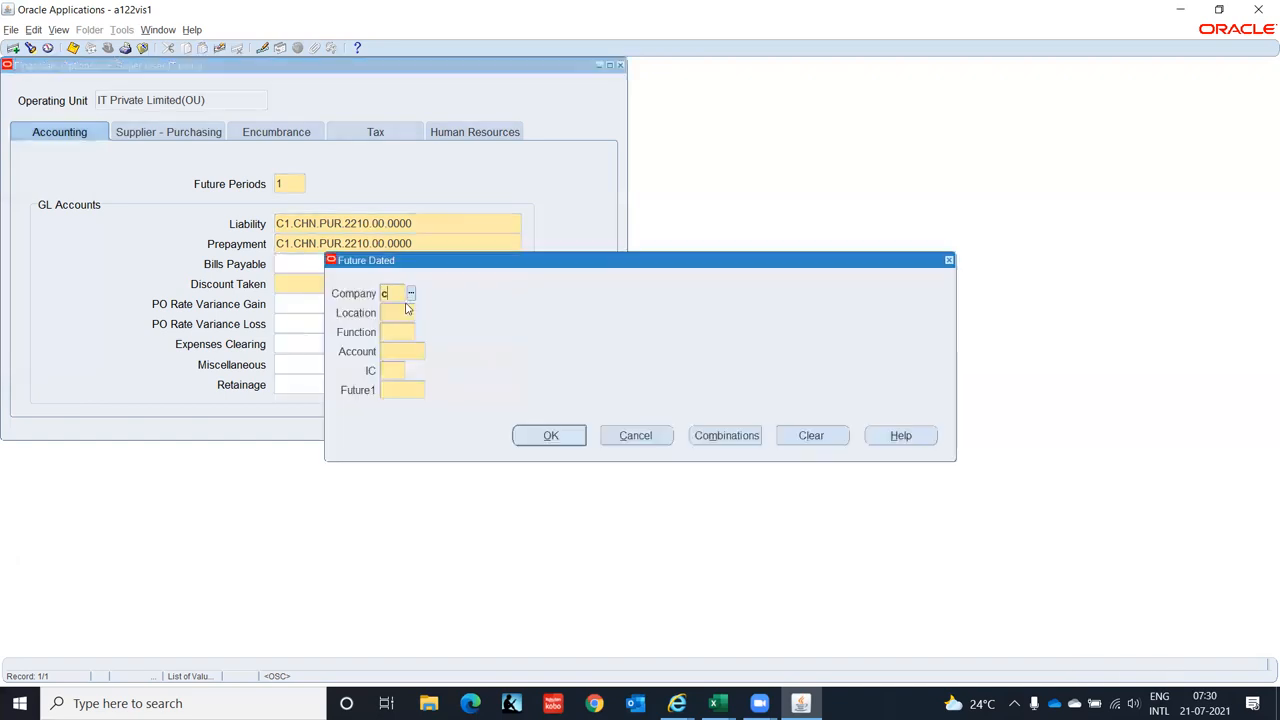
text(1)
key(Tab)
text(chn)
key(Tab)
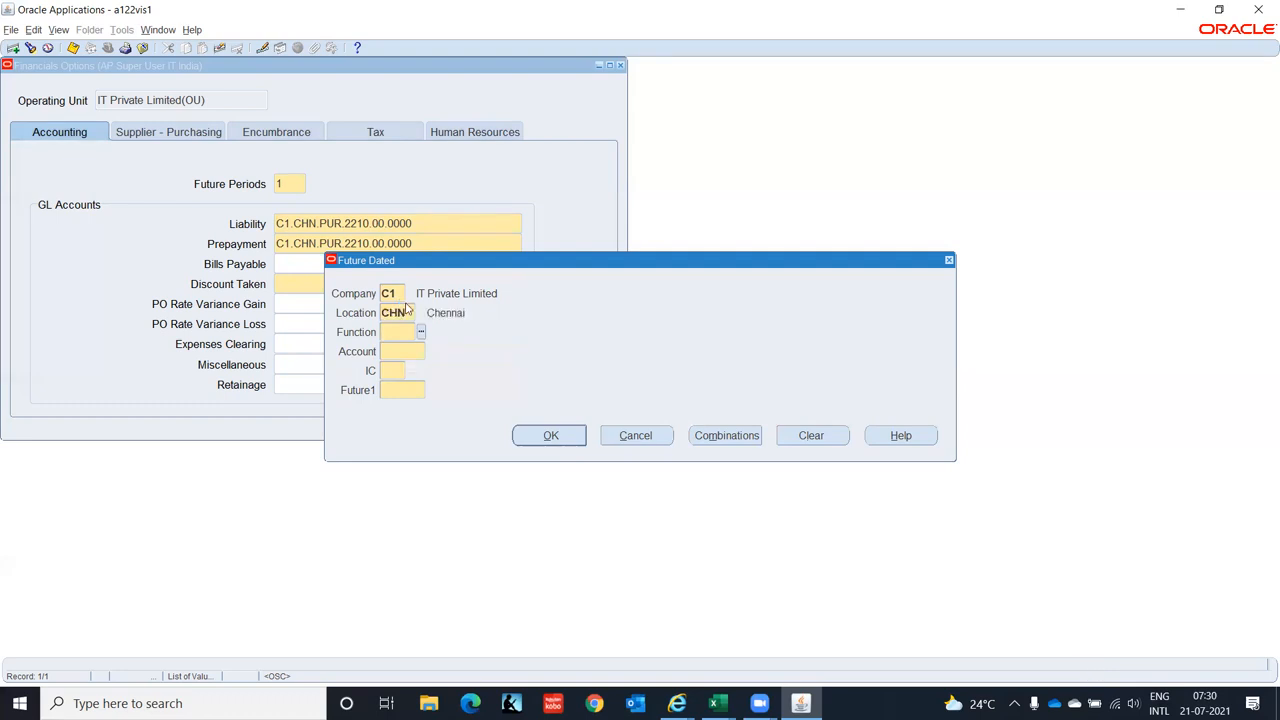
text(000)
key(Tab)
text(0)
key(BackSpace)
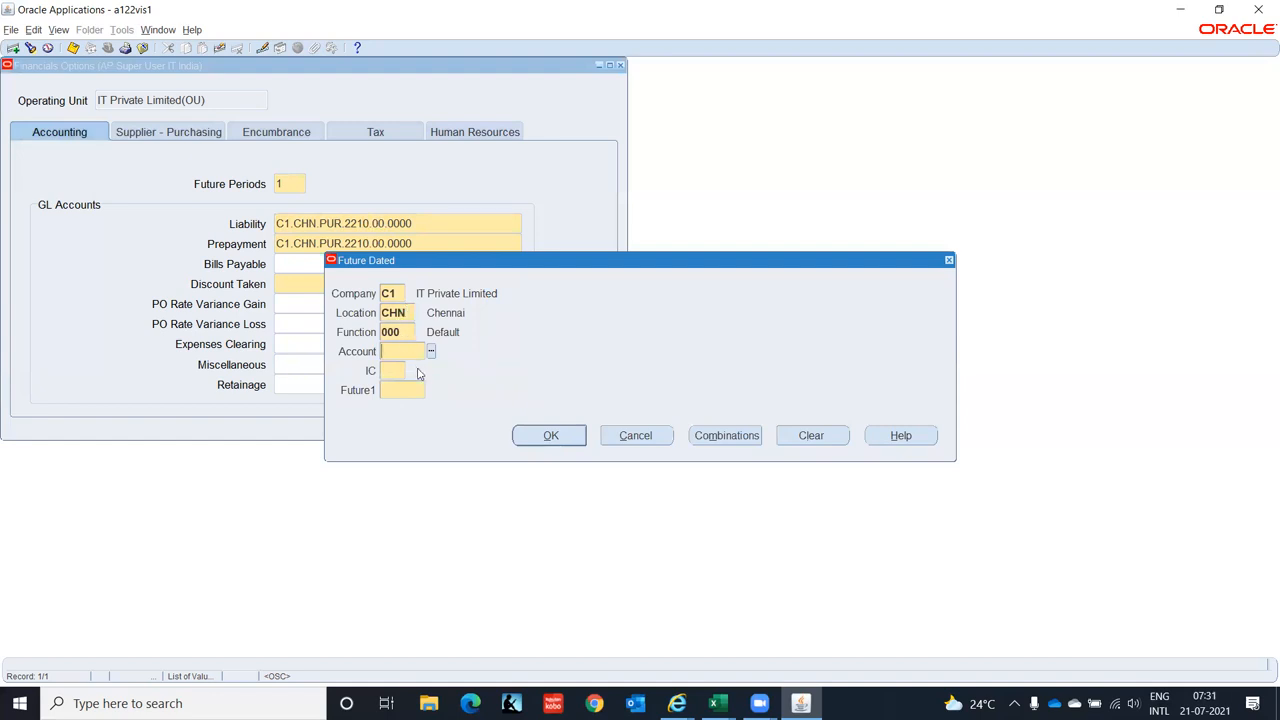
click(403, 332)
text(PUR)
key(Tab)
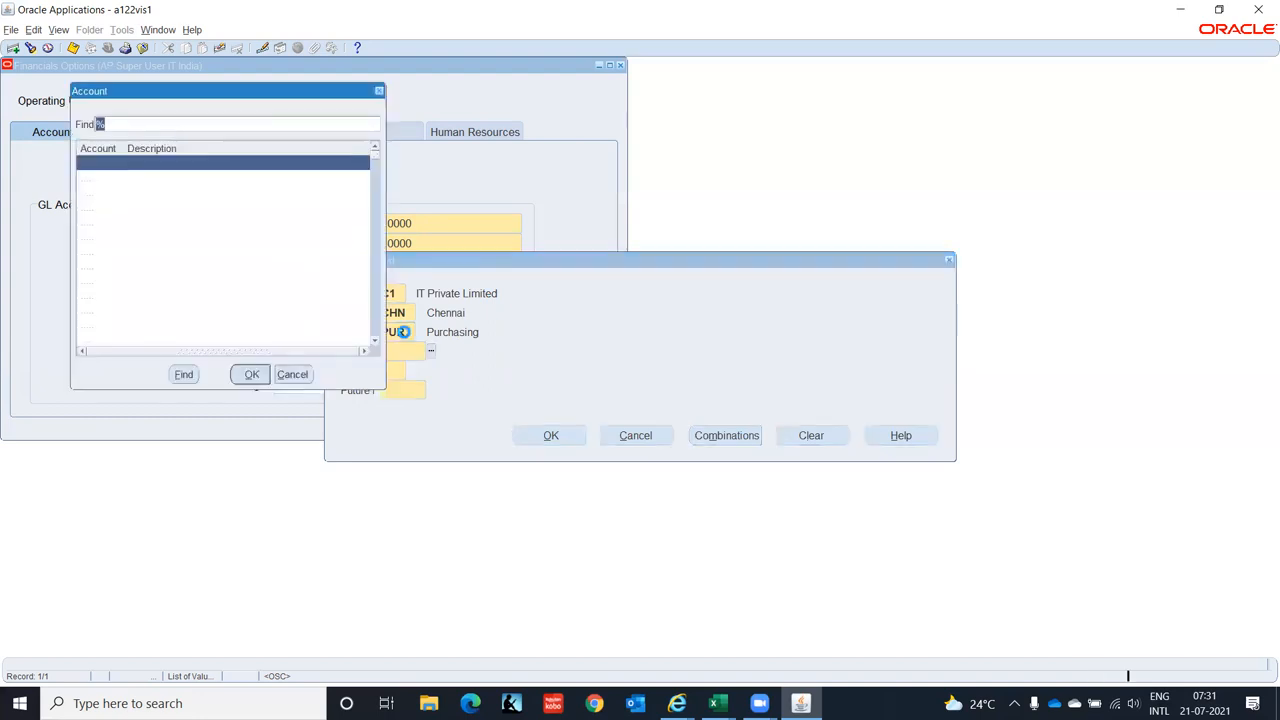
- Search accounts with Pay%, pick 2580 Future Dated Payments, add 00 and 0000, and confirm
key(Down)
key(Down)
key(Down)
key(Down)
key(Down)
key(Down)
key(Down)
key(Down)
key(Down)
key(Down)
key(Down)
key(Down)
key(Down)
key(Down)
key(Down)
key(Down)
key(Down)
key(Down)
key(Down)
key(Down)
key(Down)
key(Down)
key(Down)
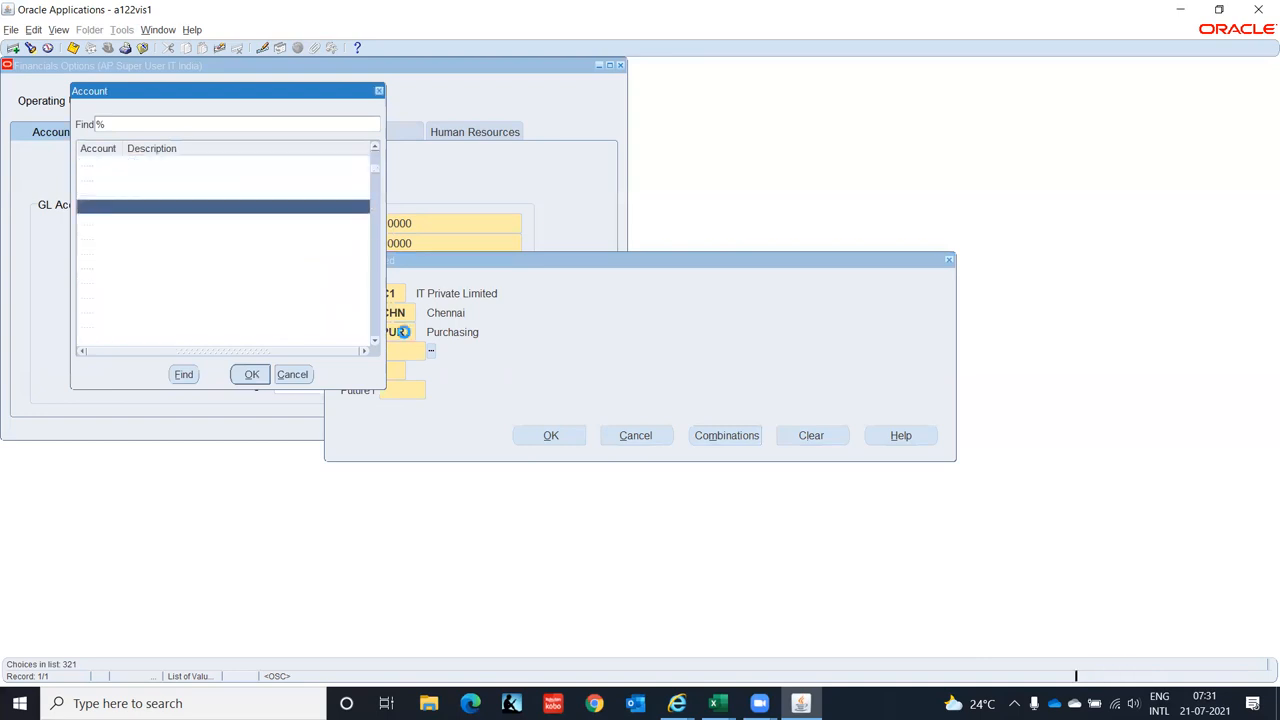
key(Down)
key(Down)
key(Down)
key(Down)
key(Down)
key(Down)
key(Down)
key(Down)
key(Down)
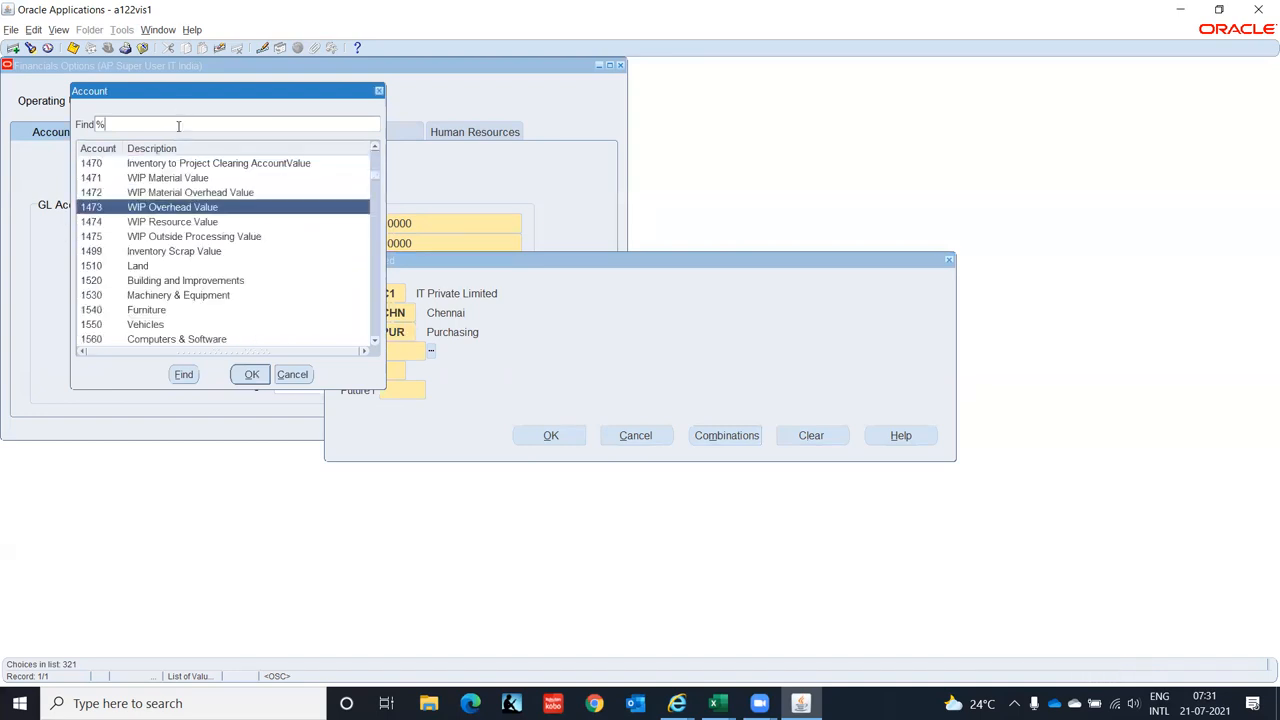
text(Pay%)
key(Return)
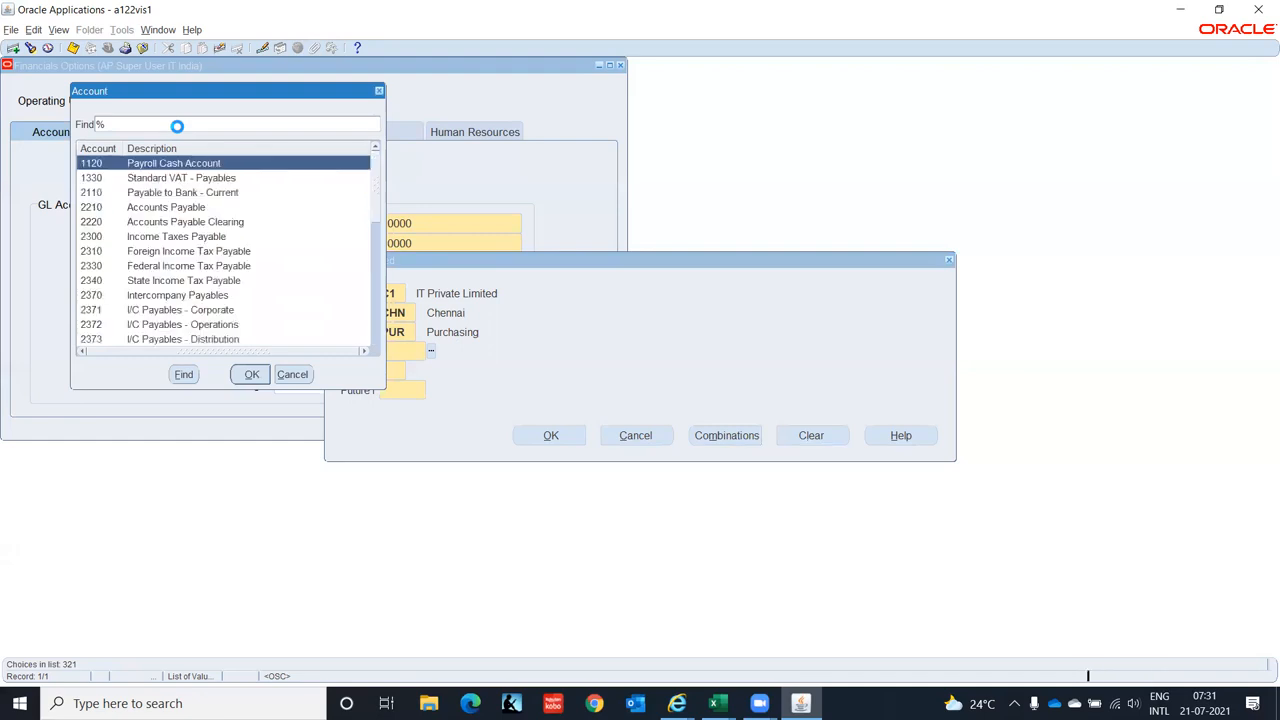
key(Down)
key(Down)
key(Down)
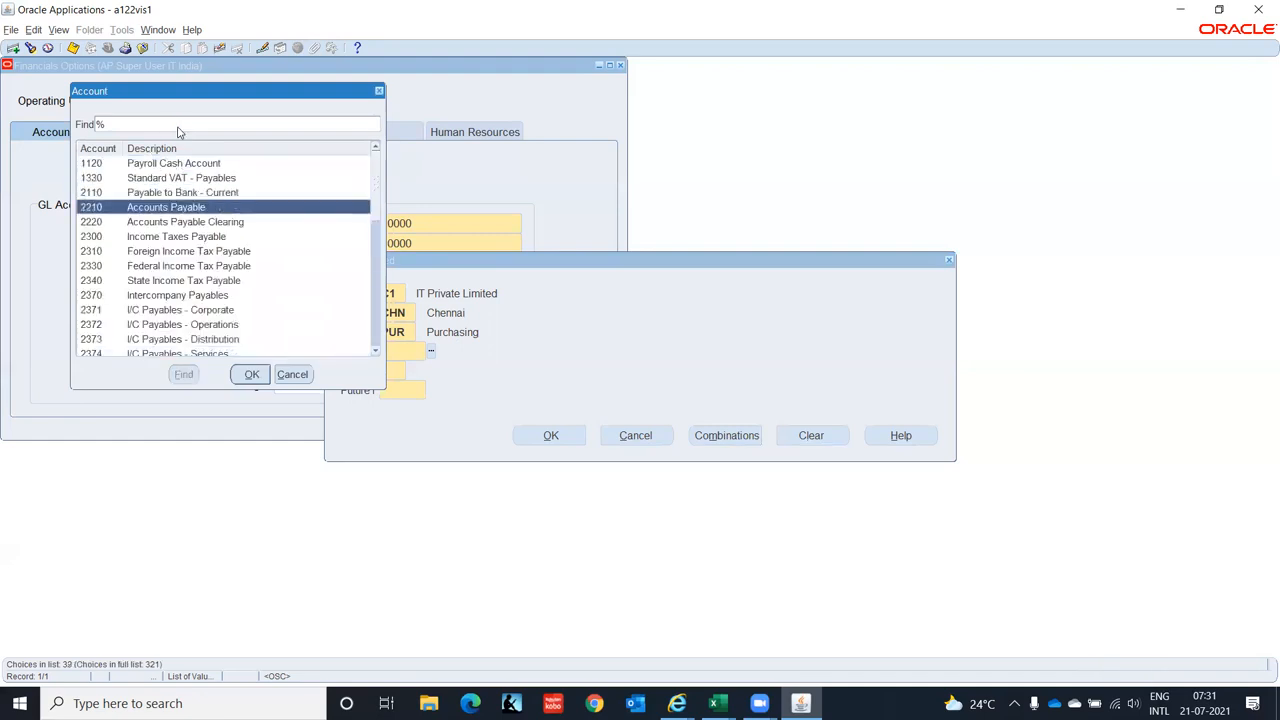
key(Down)
key(Down)
key(Down)
key(Down)
key(Down)
key(Down)
key(Down)
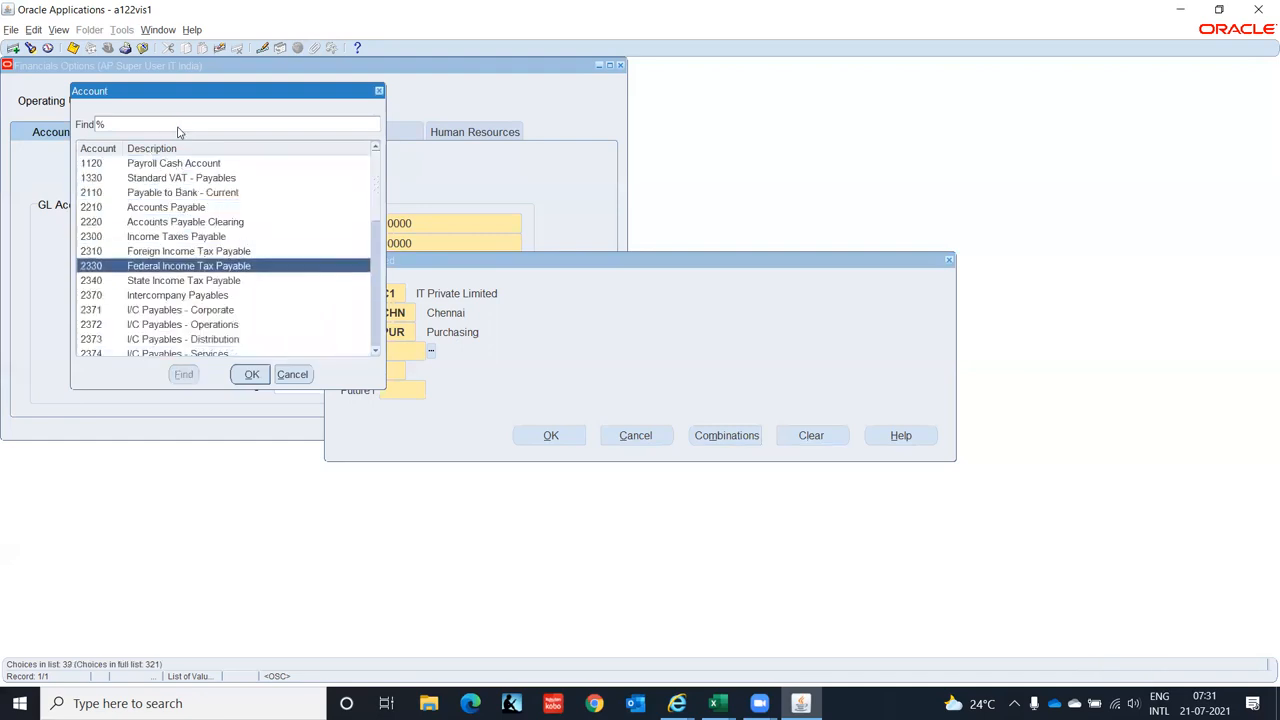
key(Down)
key(Down)
key(Down)
key(Down)
key(Down)
key(Down)
key(Down)
key(Down)
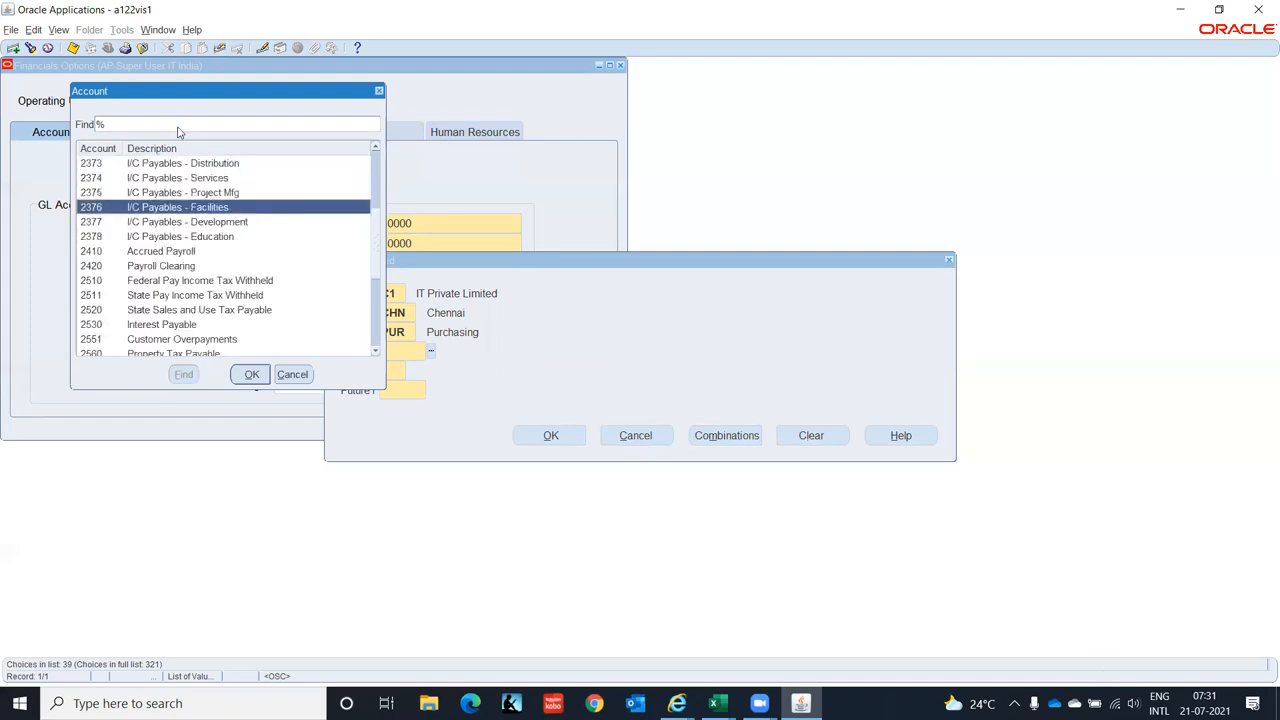
key(Down)
key(Down)
key(Down)
key(Down)
key(Down)
key(Down)
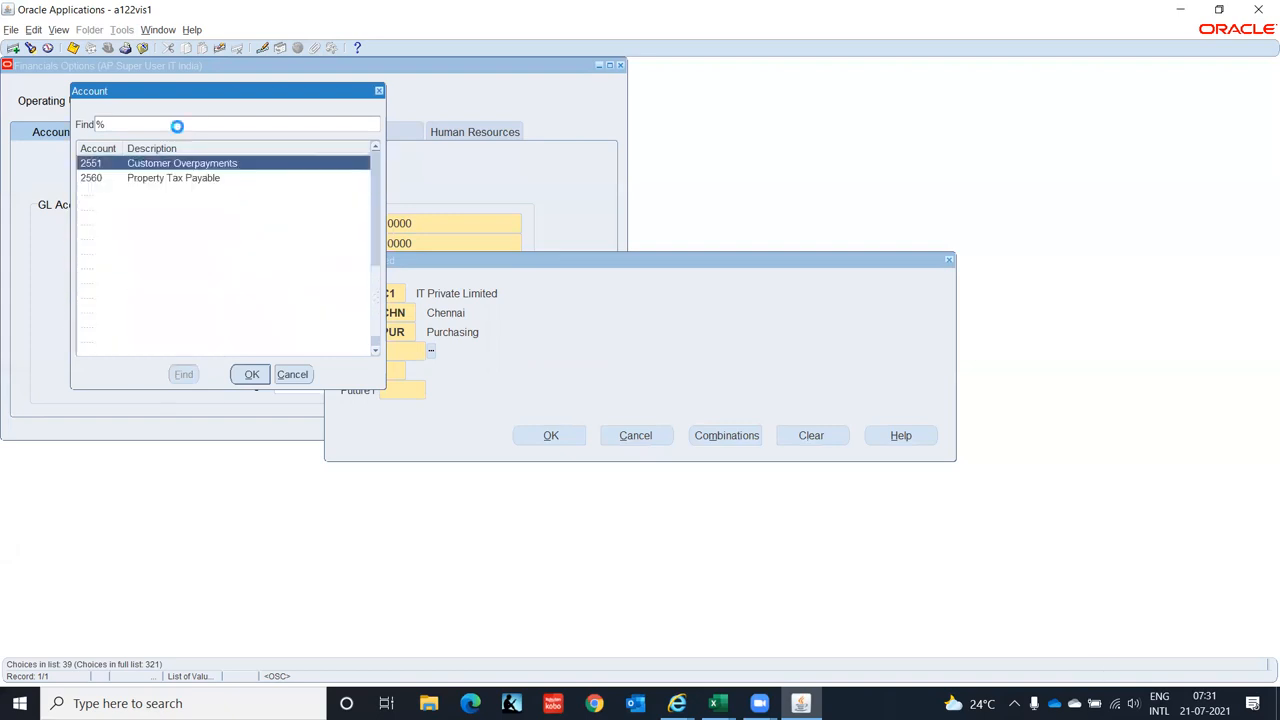
key(Down)
key(Down)
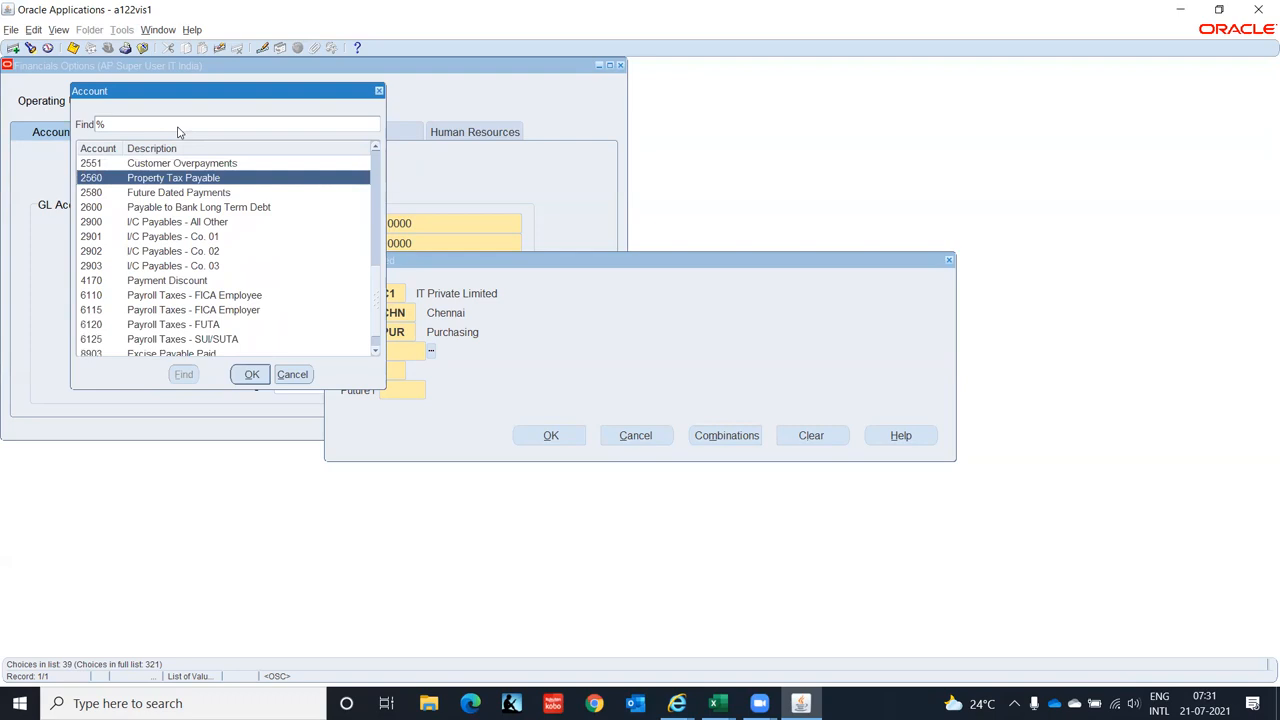
key(Down)
key(Down)
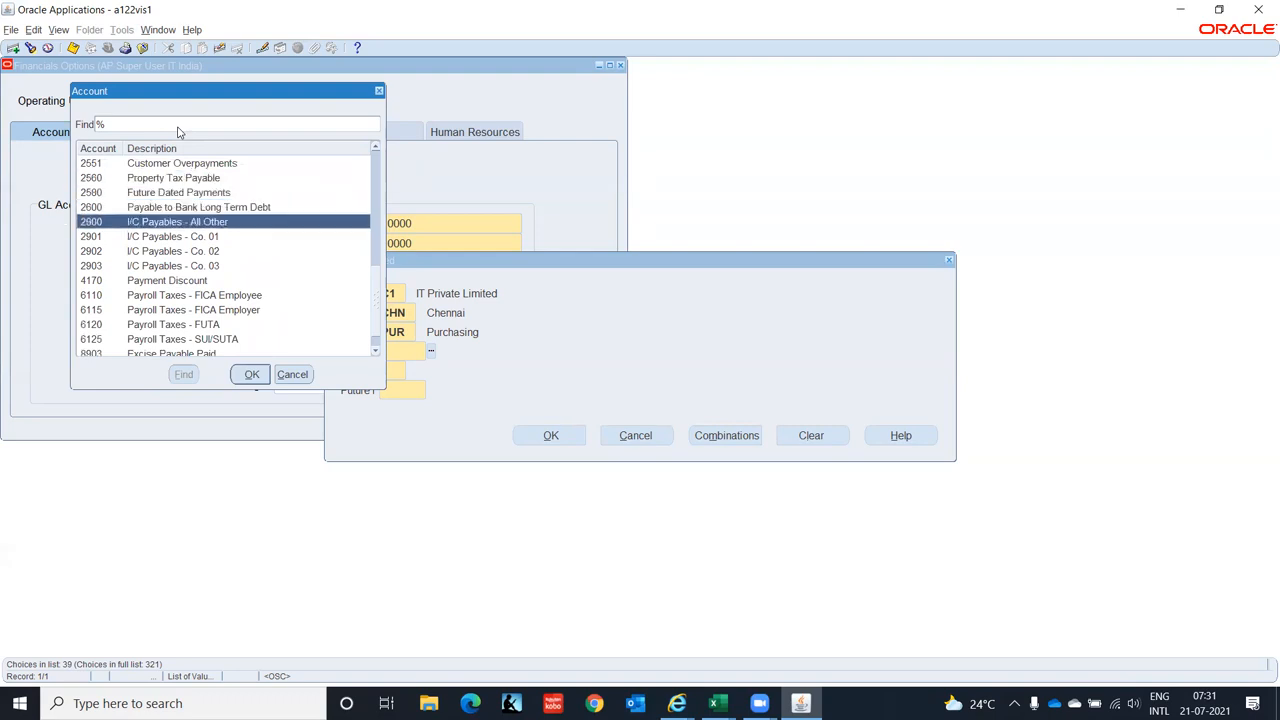
key(Up)
key(Up)
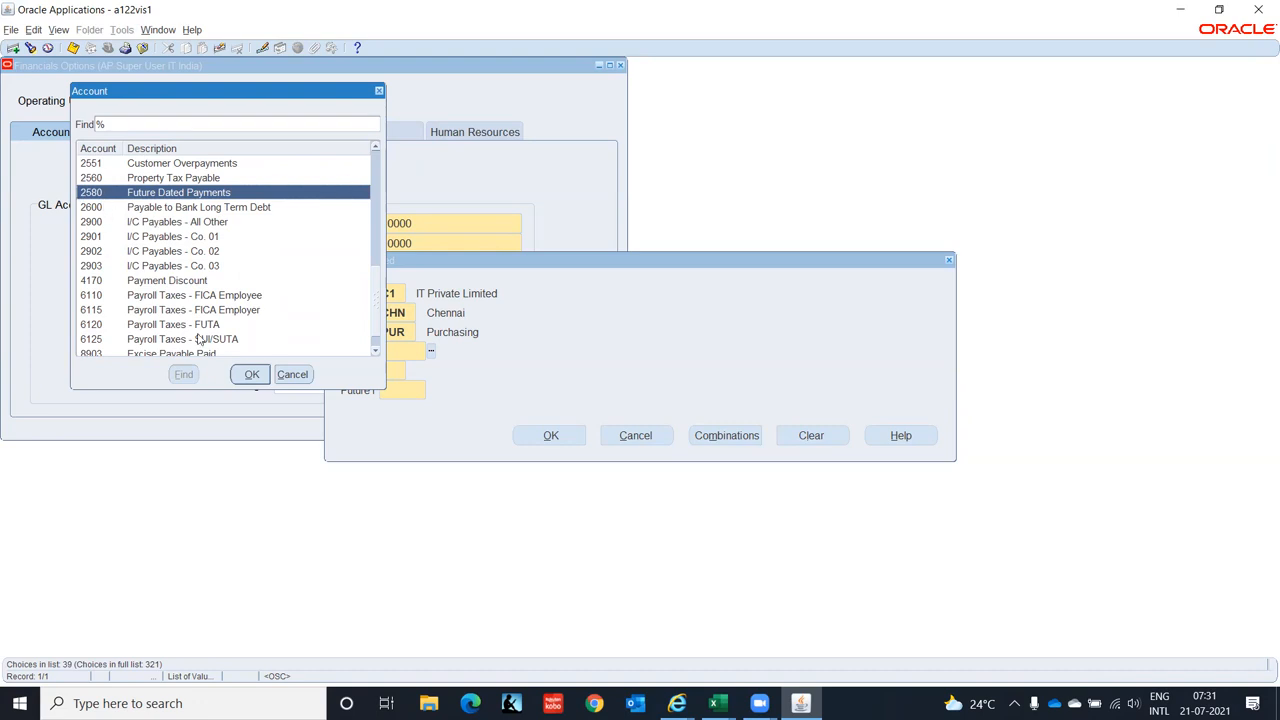
click(242, 372)
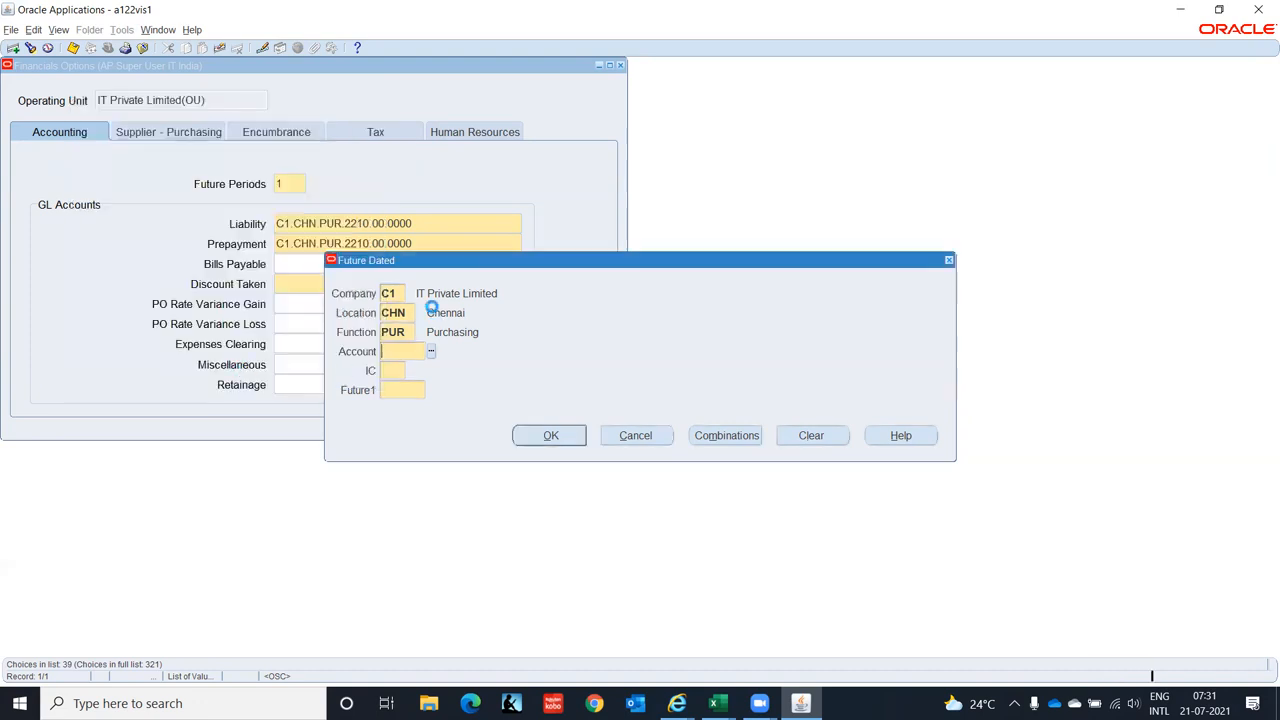
text(00)
key(Tab)
text(0000)
key(Tab)
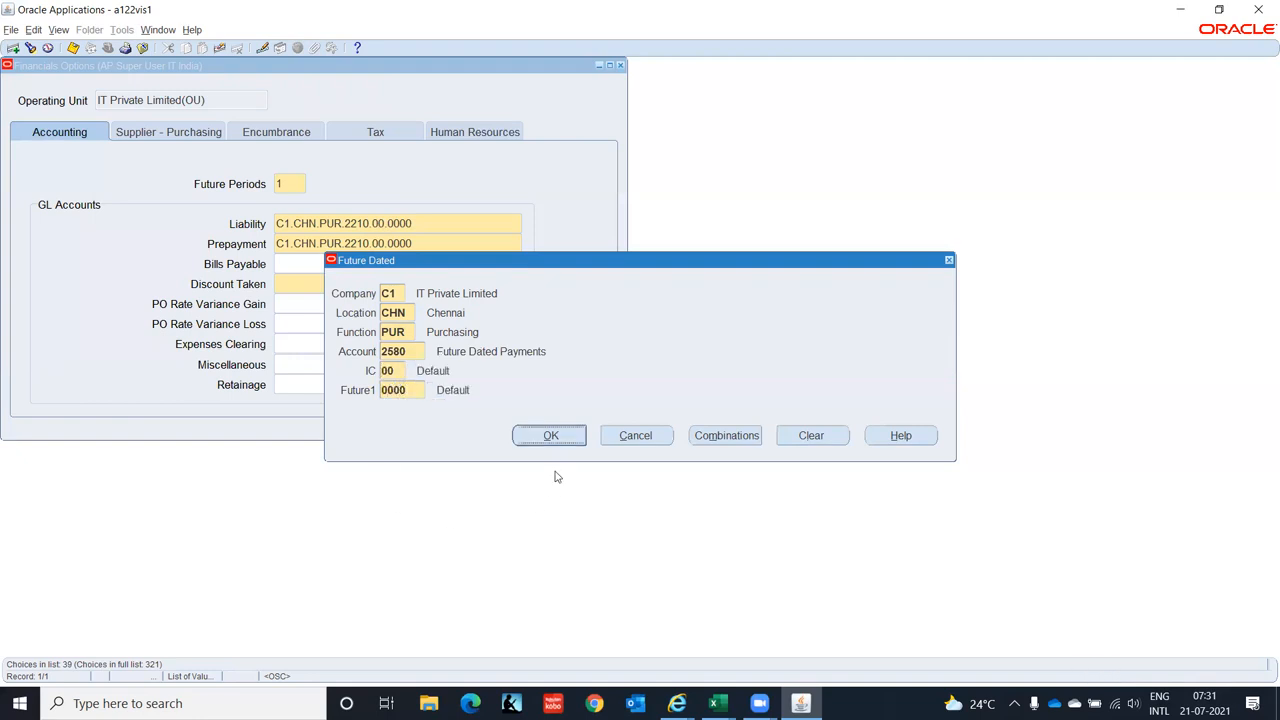
click(548, 437)
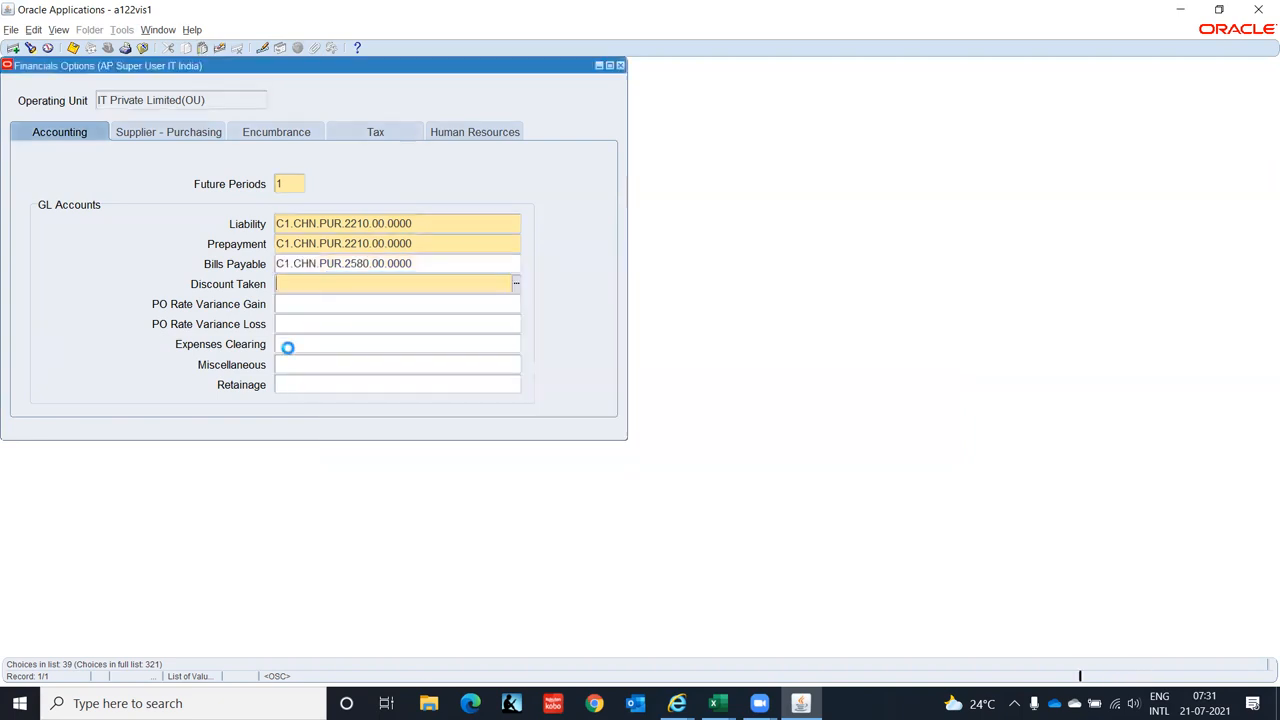
- Enter company C1, location CHN and function PUR for the Discount Taken account
click(516, 285)
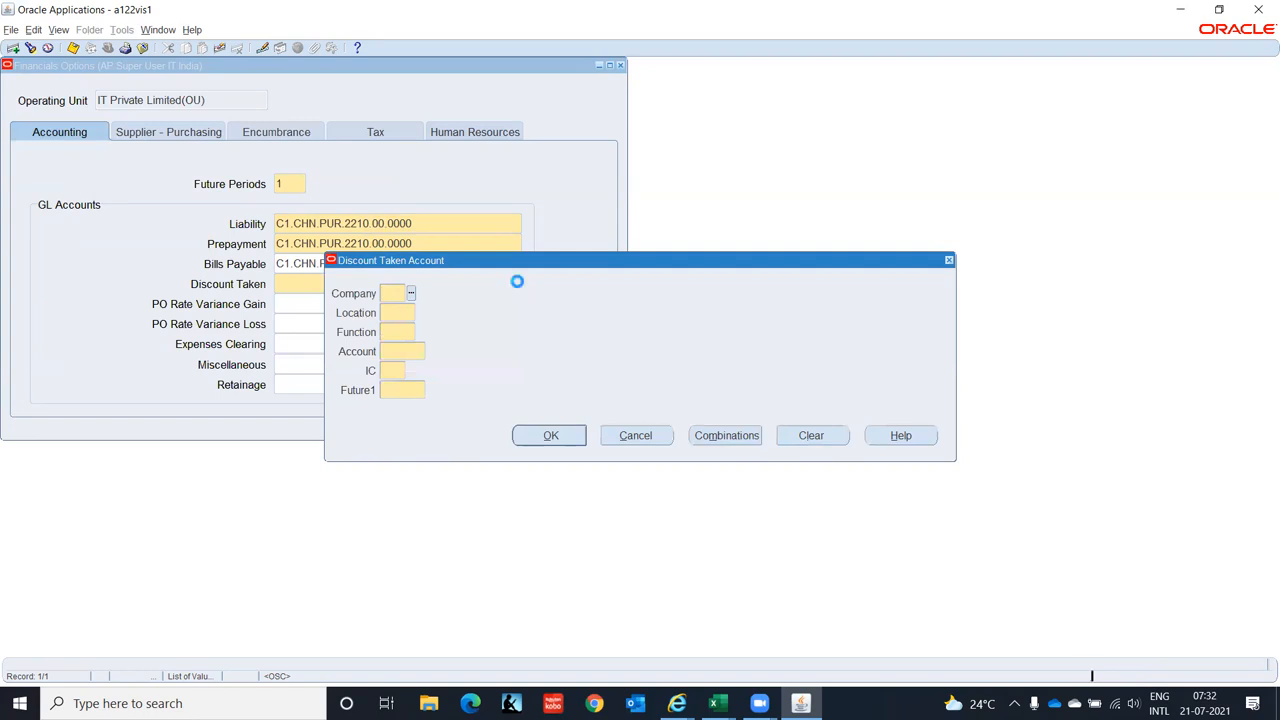
text(c1)
key(Tab)
text(chn)
key(Tab)
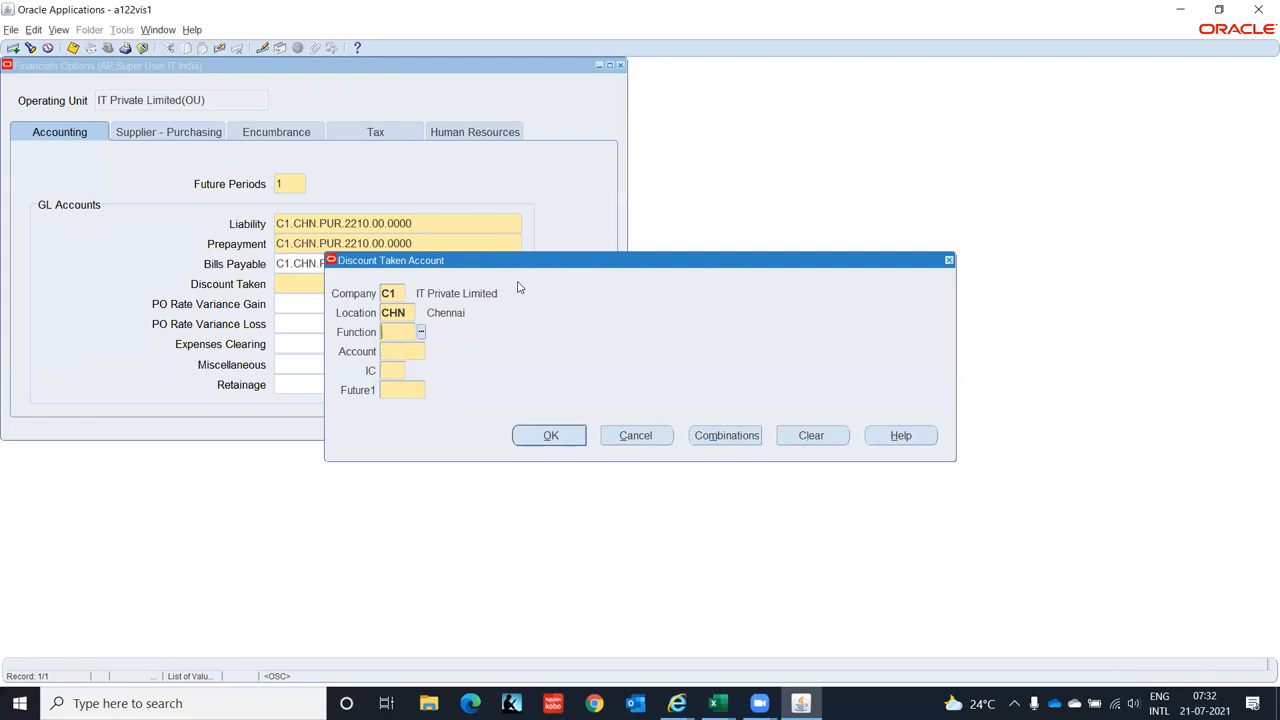
text(pur)
key(Tab)
- Filter accounts with Disc%, pick 7825 Discounts Taken (Earned), add 00 and 0000, and confirm
key(ctrl+l)
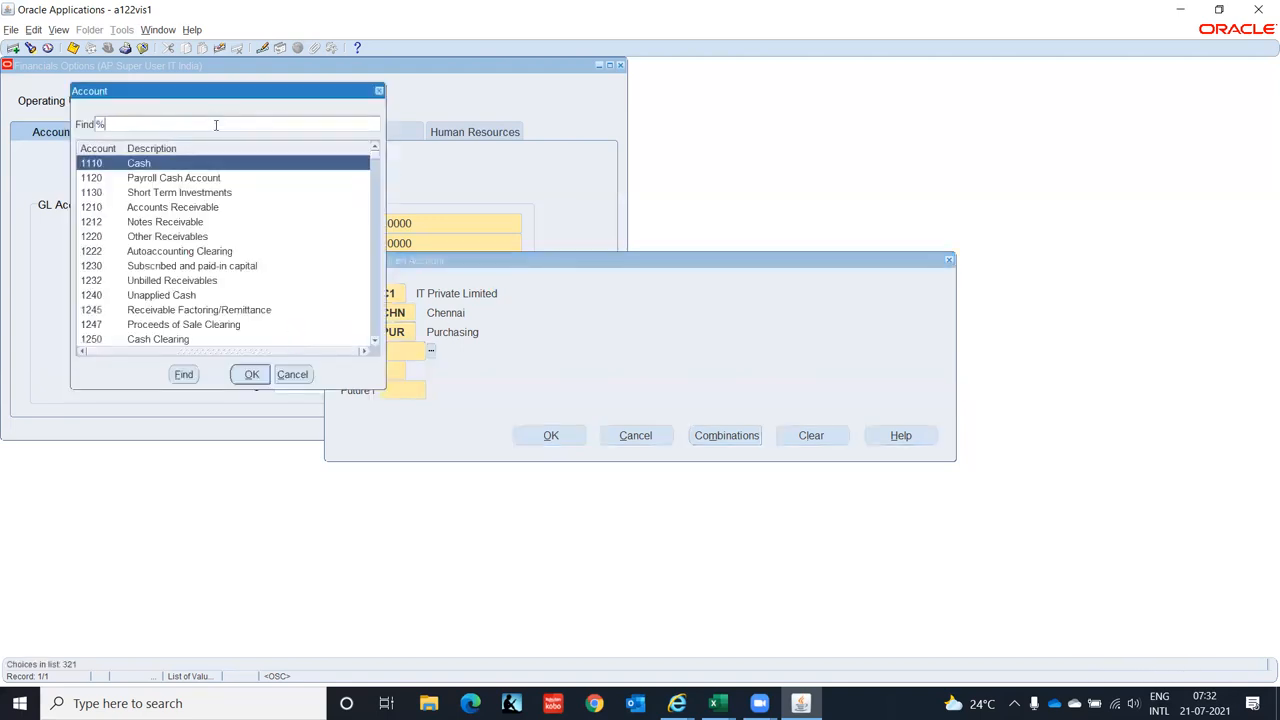
text(Disc%)
key(Return)
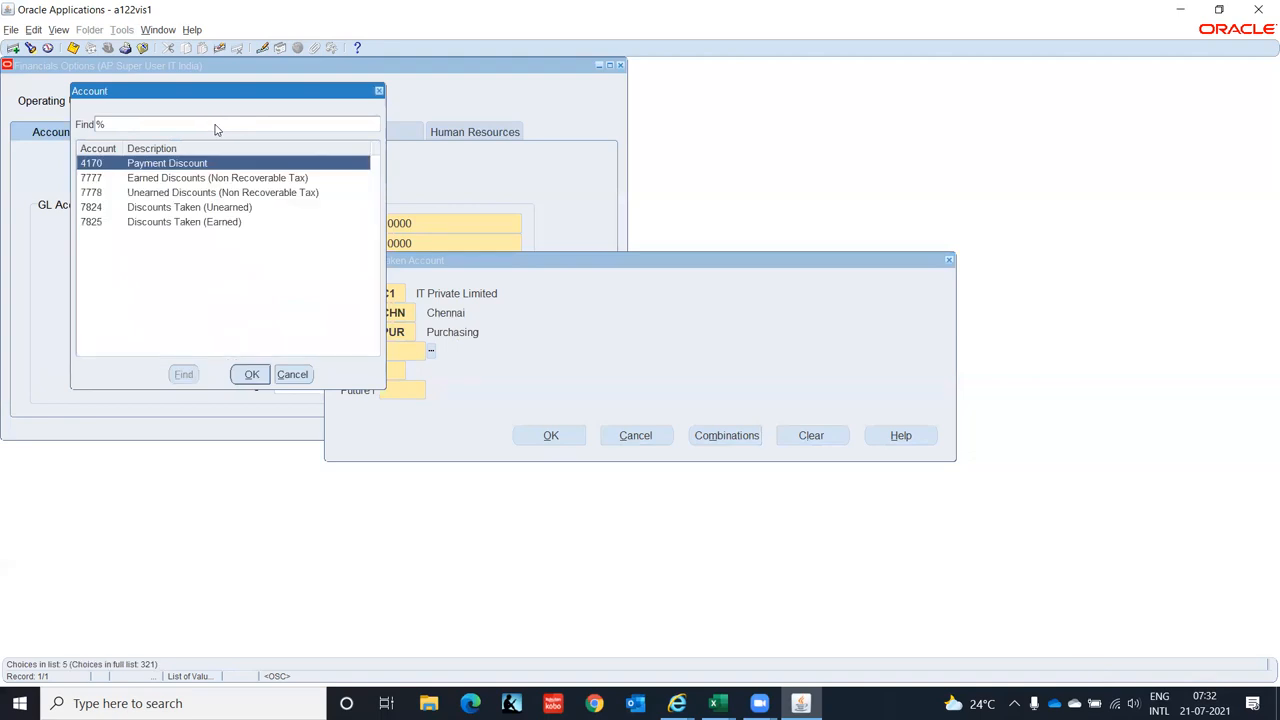
key(Down)
key(Down)
key(Down)
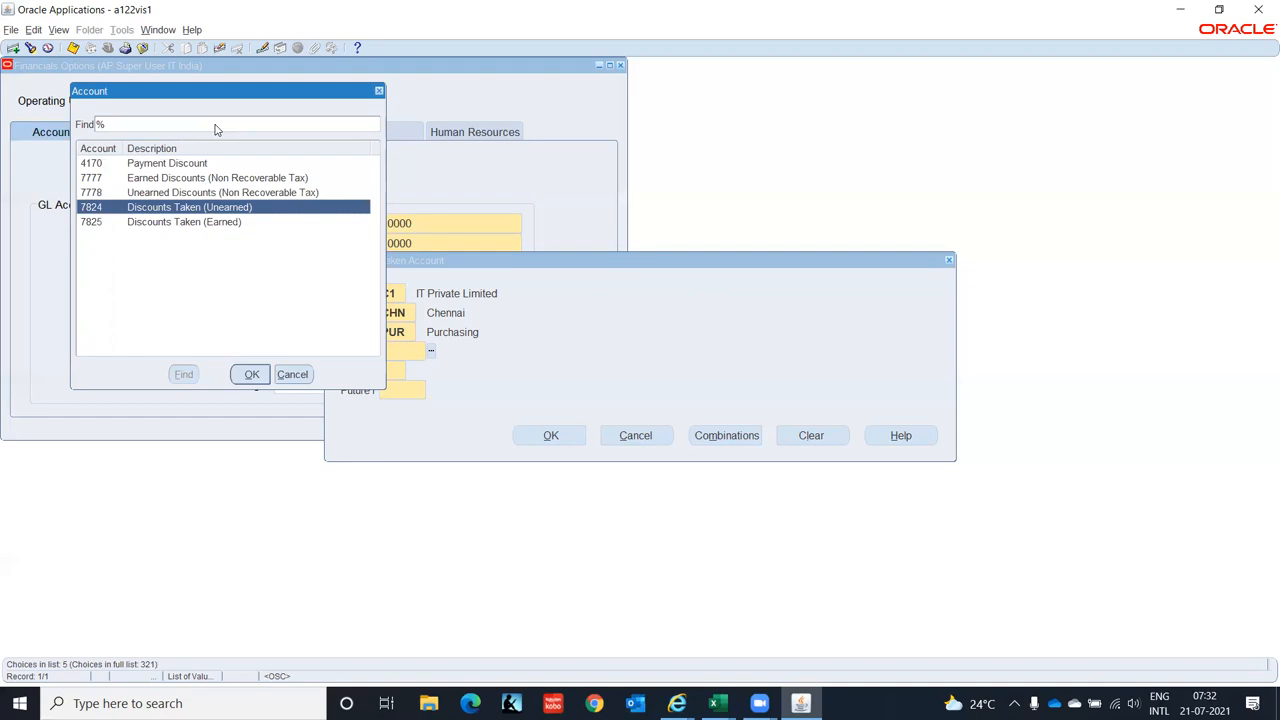
key(Down)
key(Up)
key(Down)
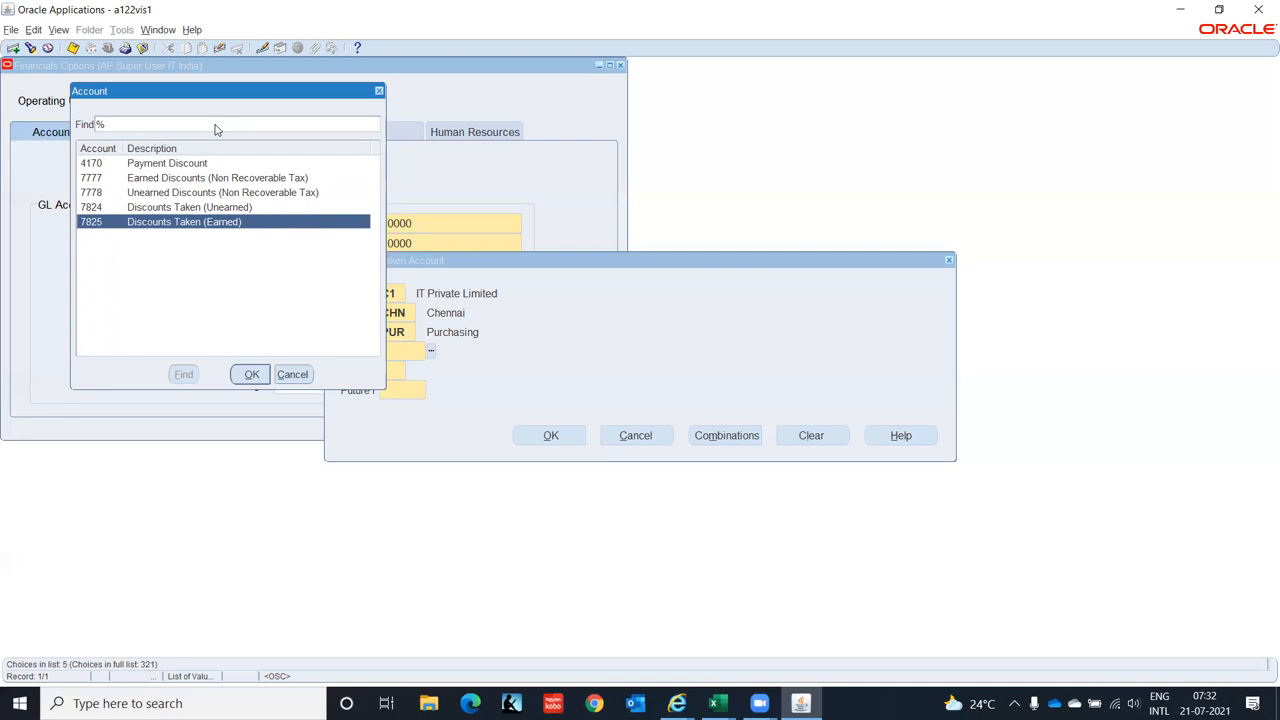
key(Return)
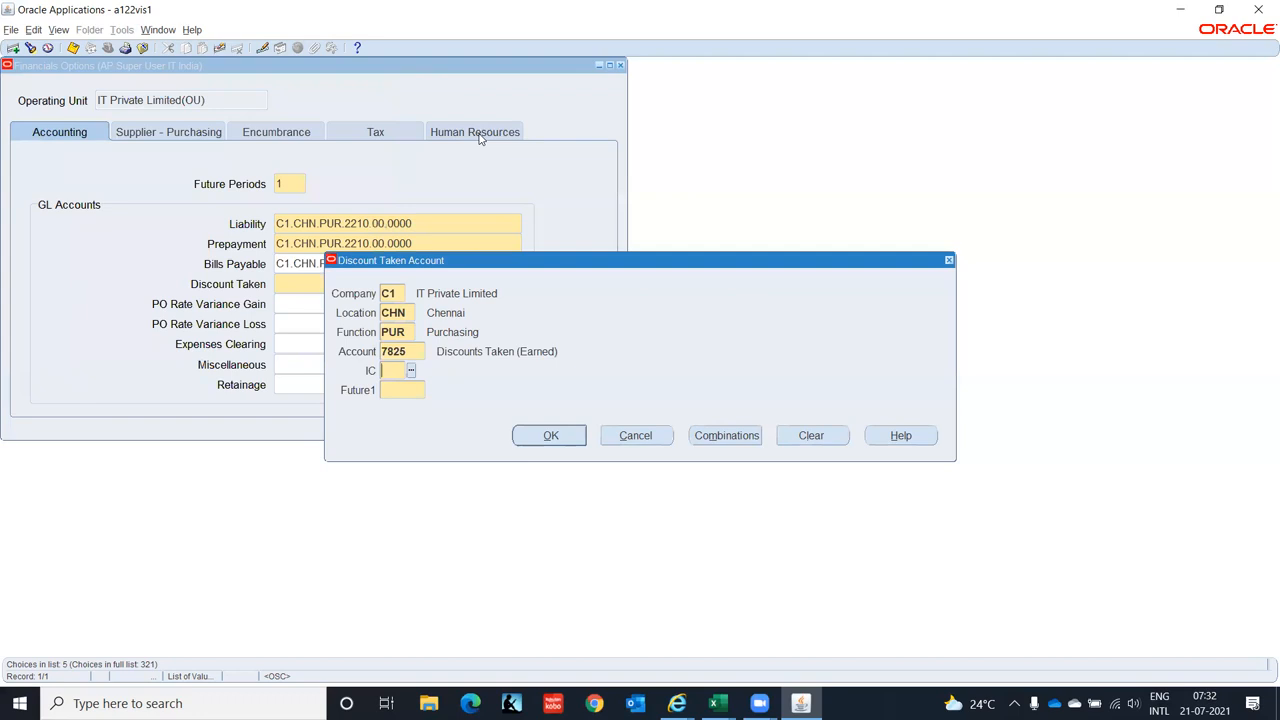
text(00)
key(Tab)
text(0000)
key(Tab)
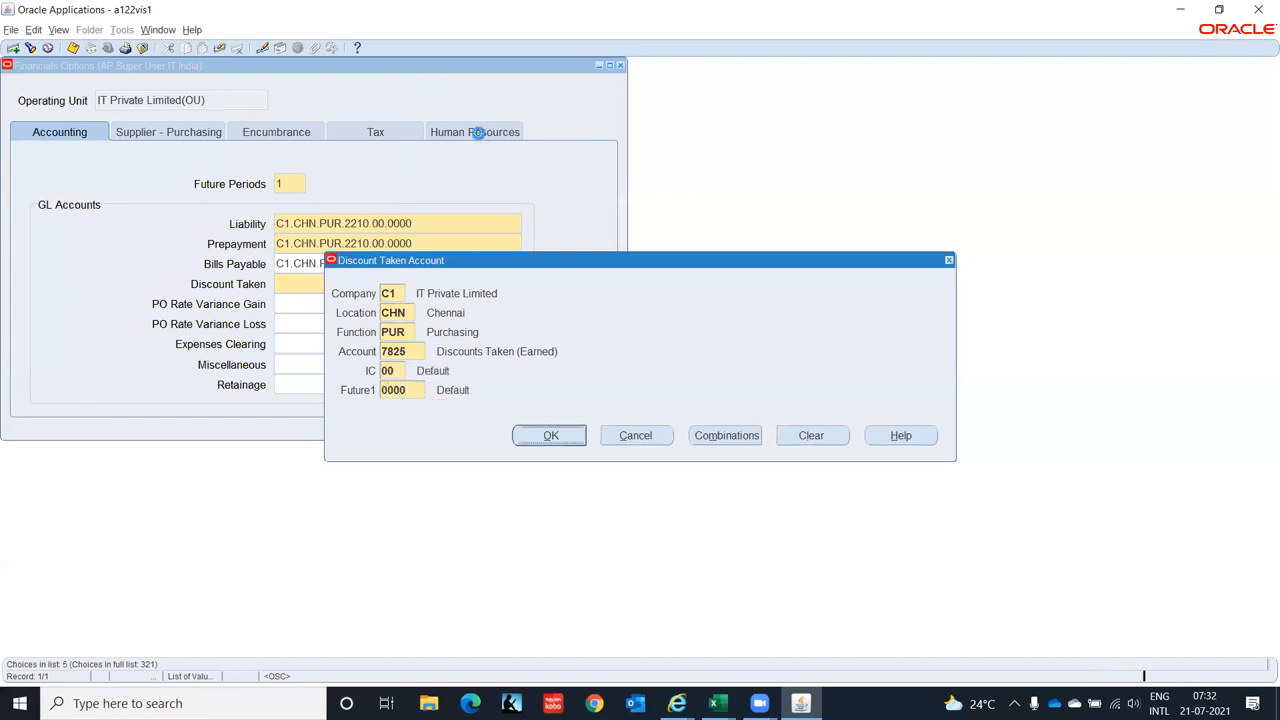
key(Return)
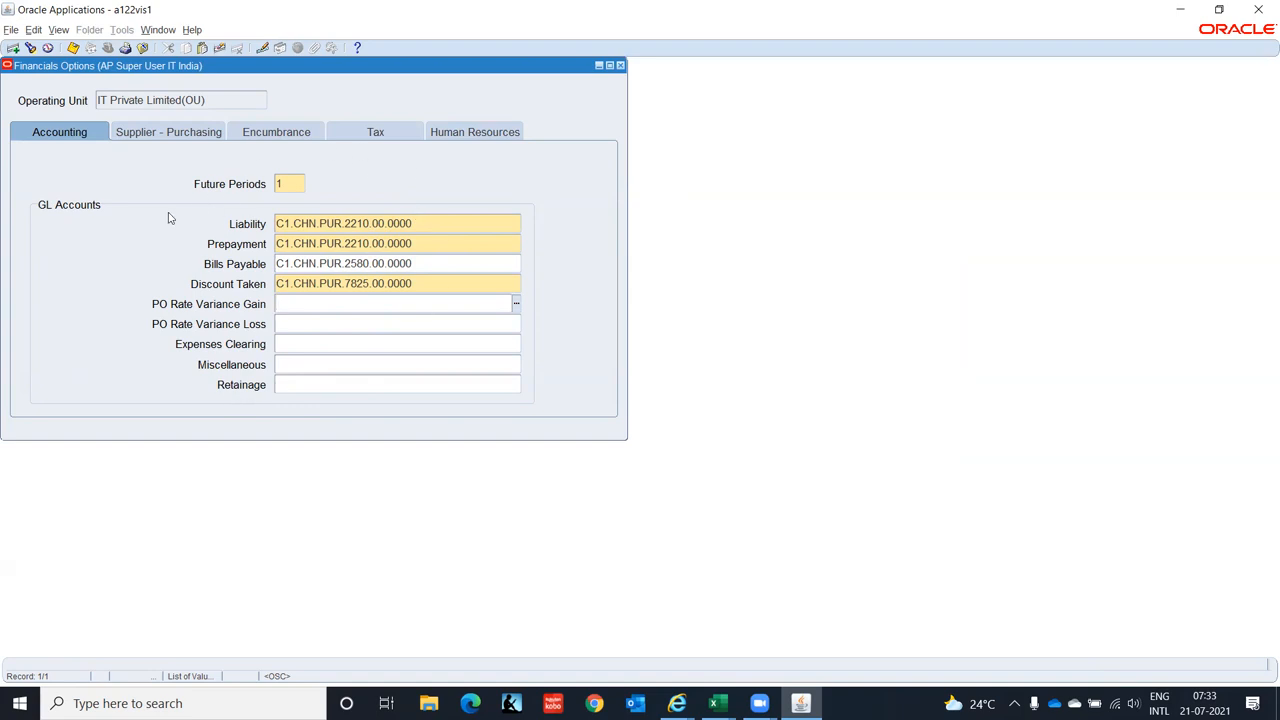
click(178, 137)
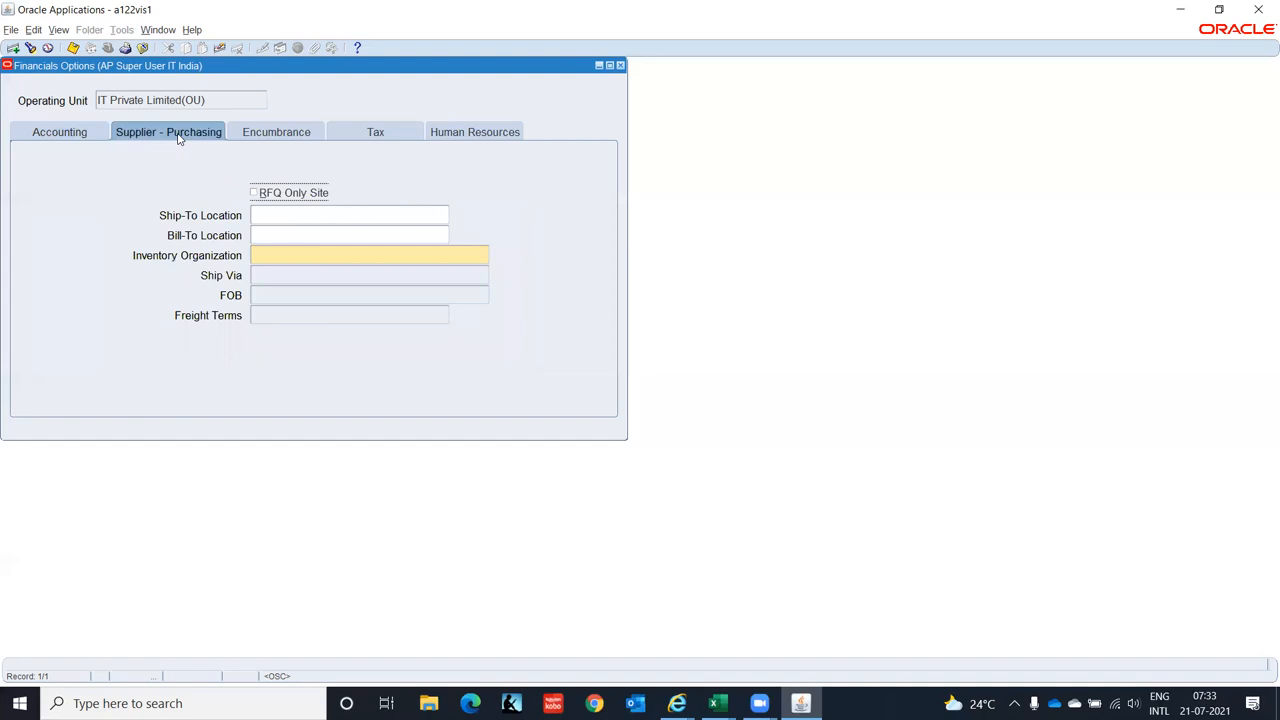
click(273, 216)
click(445, 216)
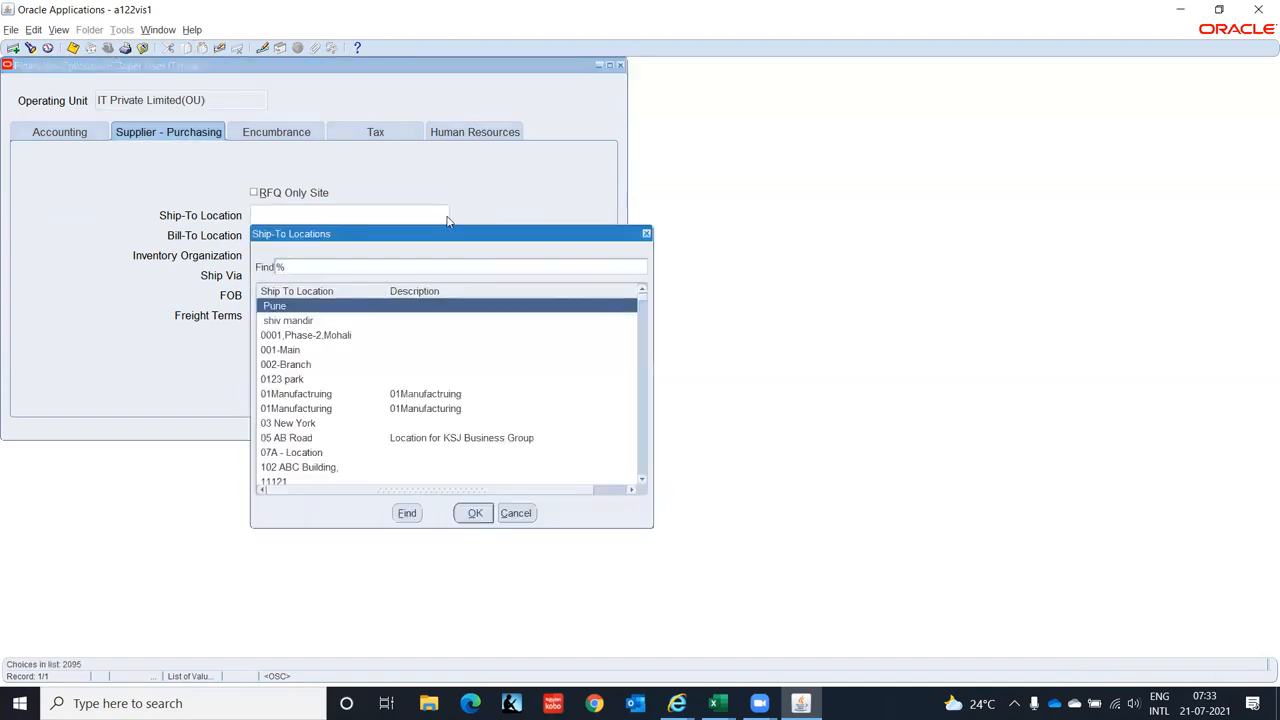
text(I)
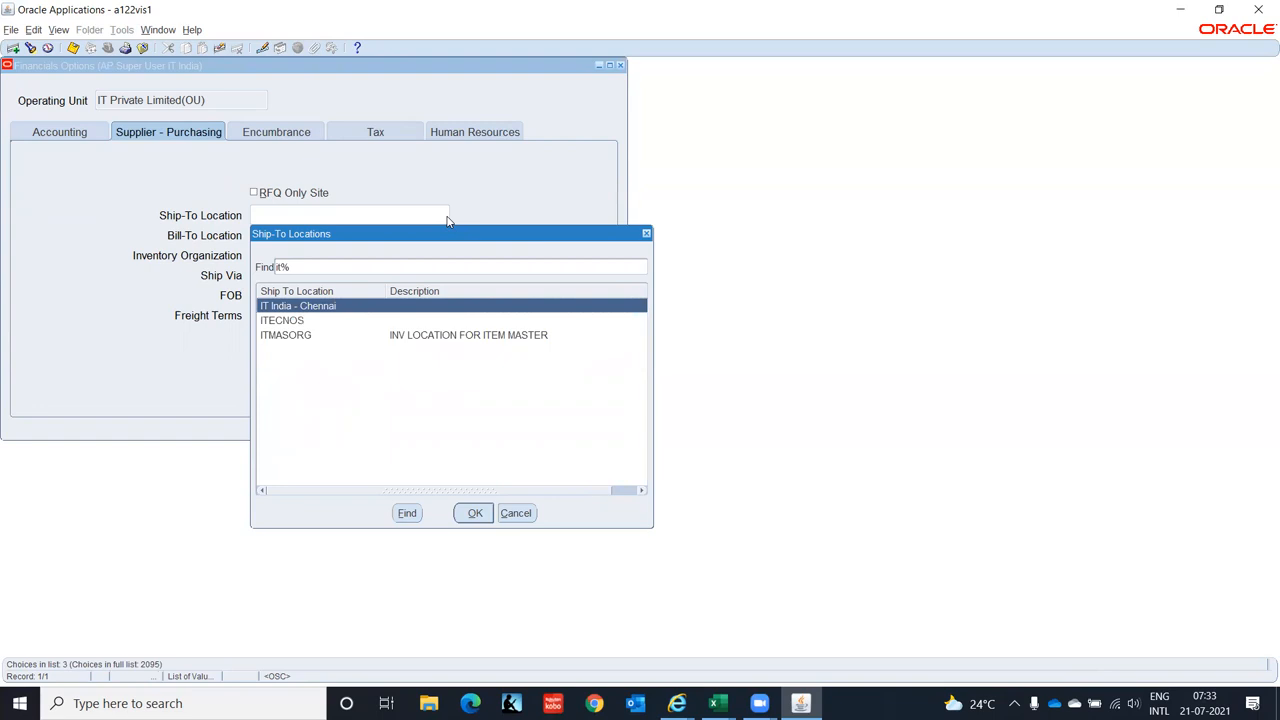
key(Return)
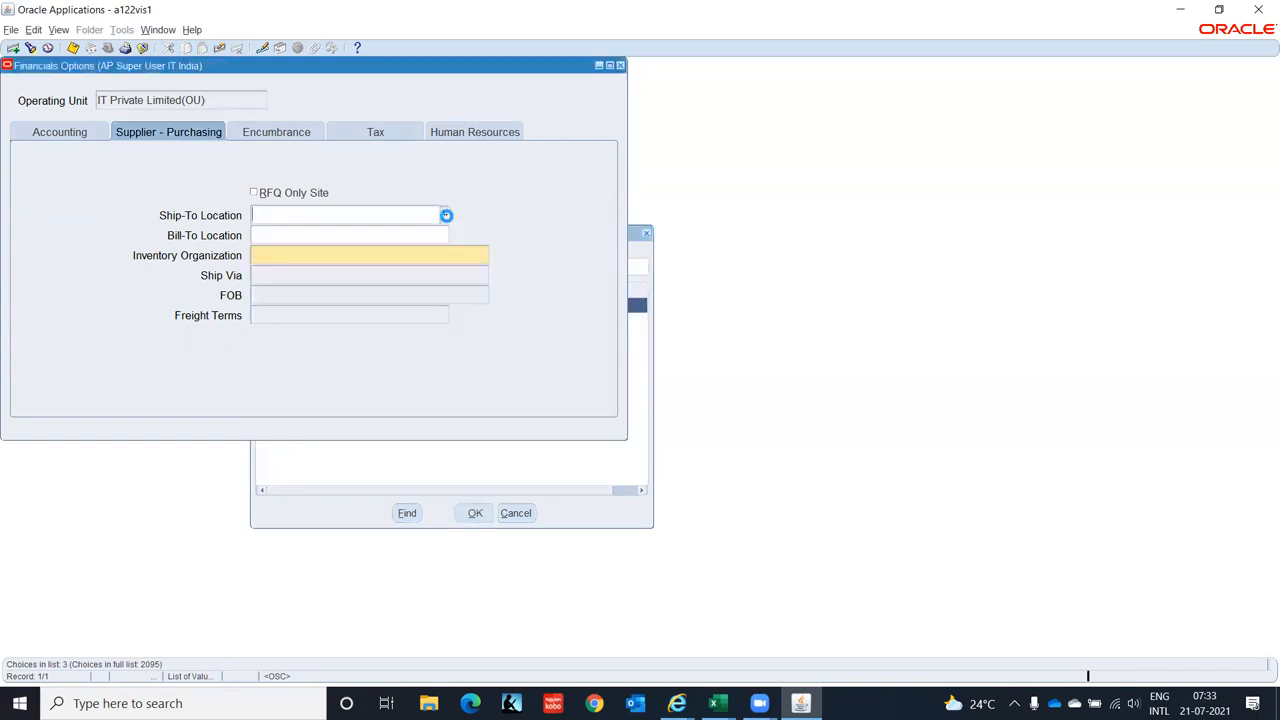
text(it ind)
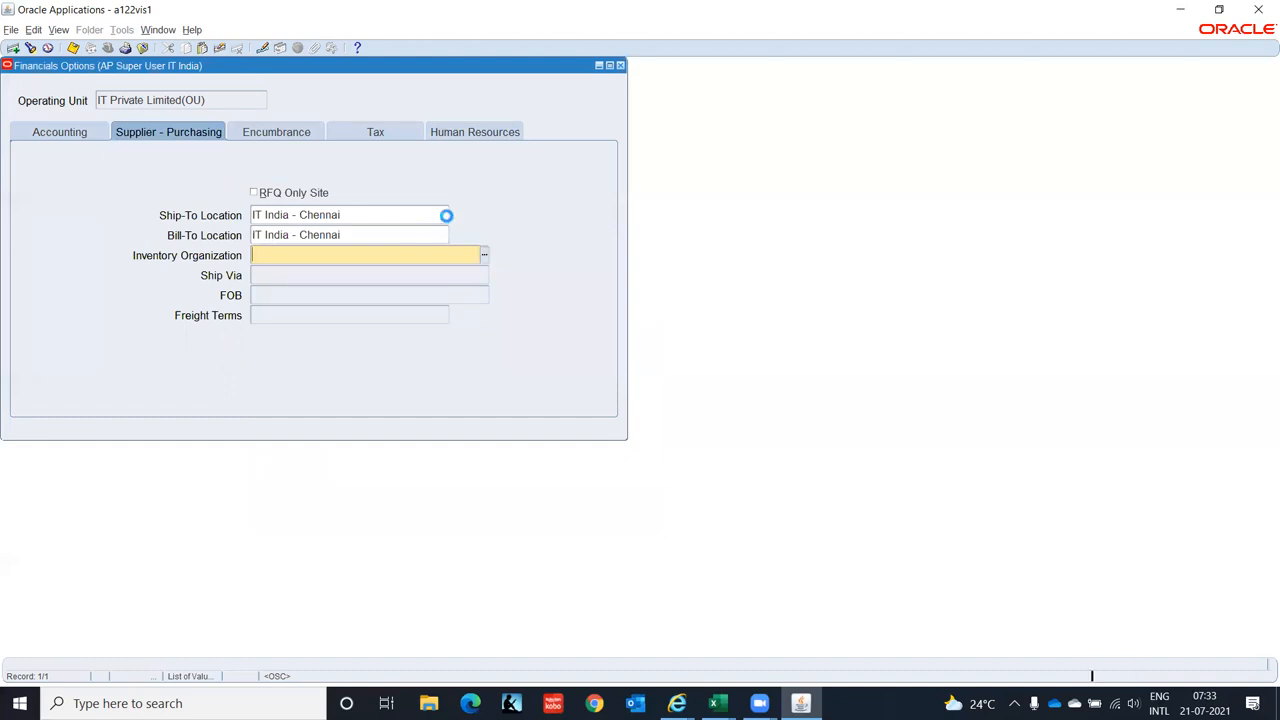
key(ctrl+l)
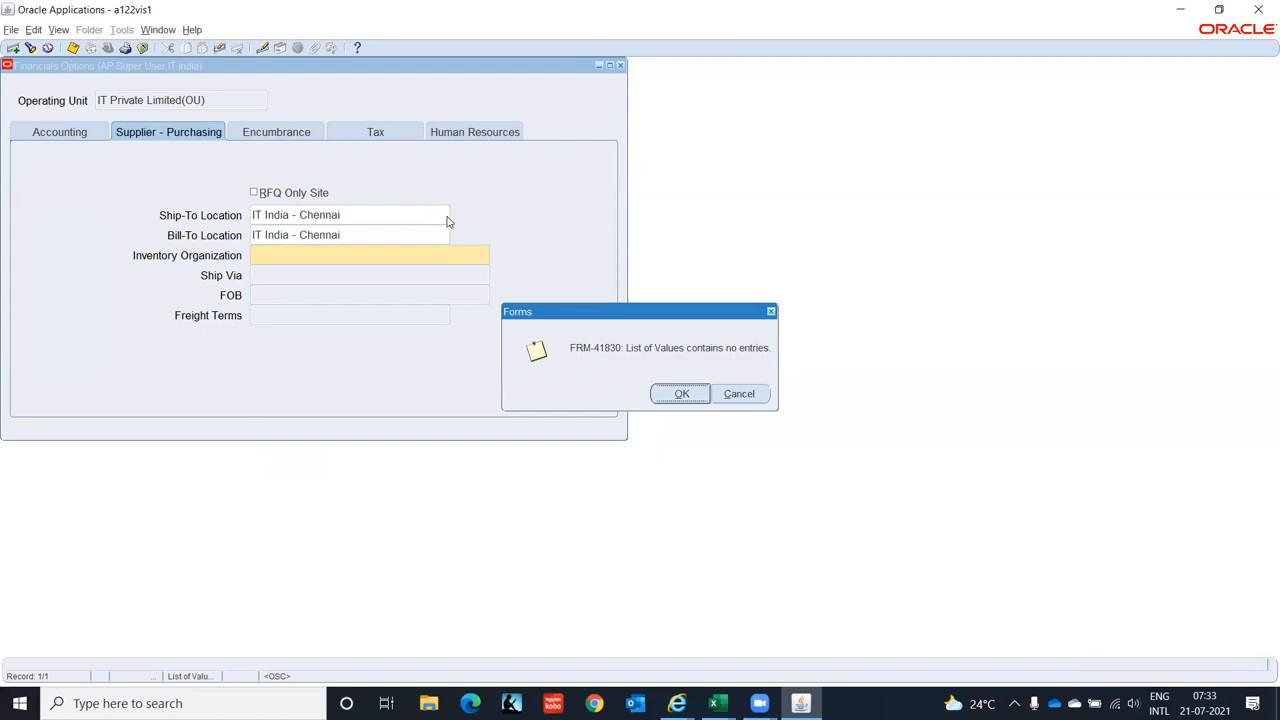
key(Return)
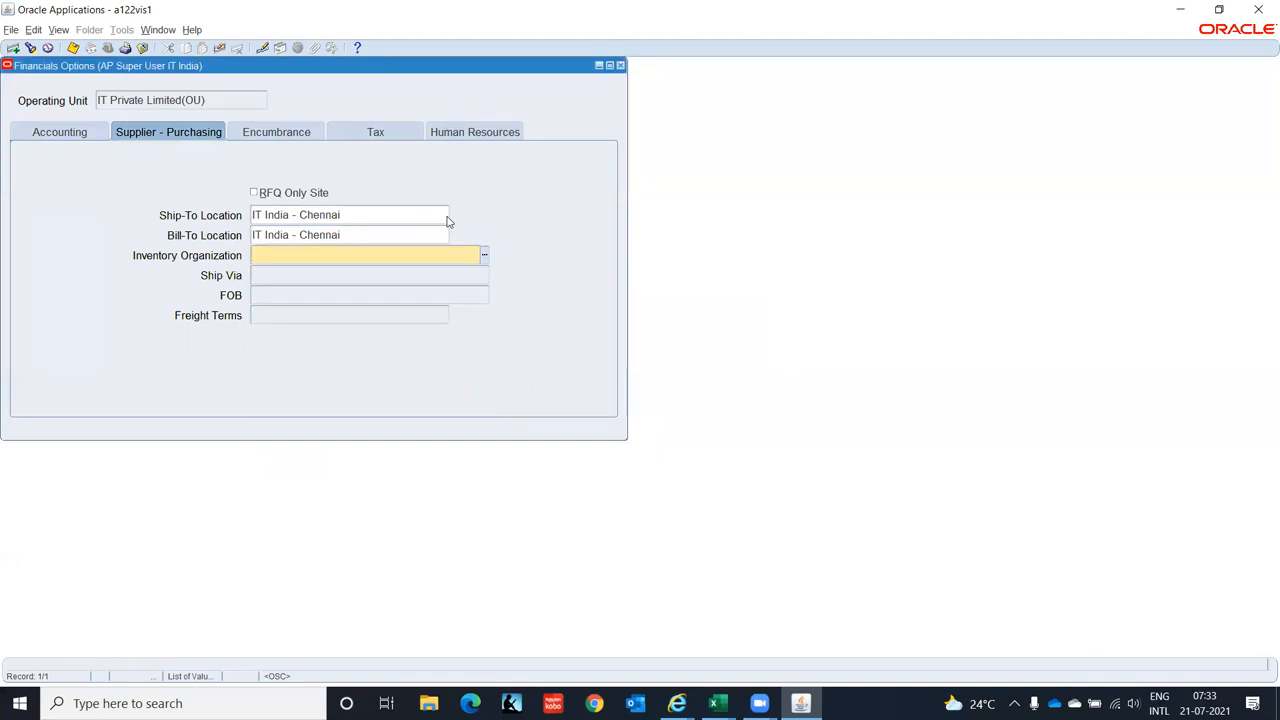
- Retry the empty Inventory Organization lookup twice, then close the form past the FRM-40202 required-field error
click(484, 256)
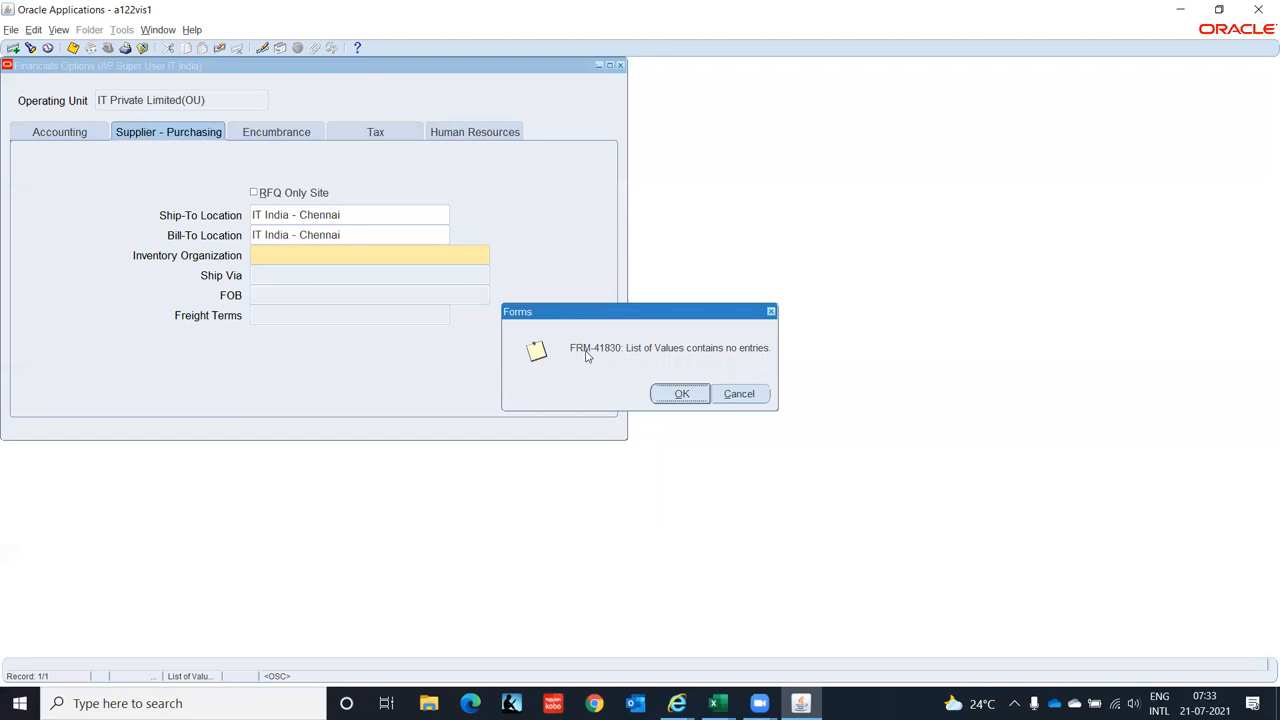
click(679, 395)
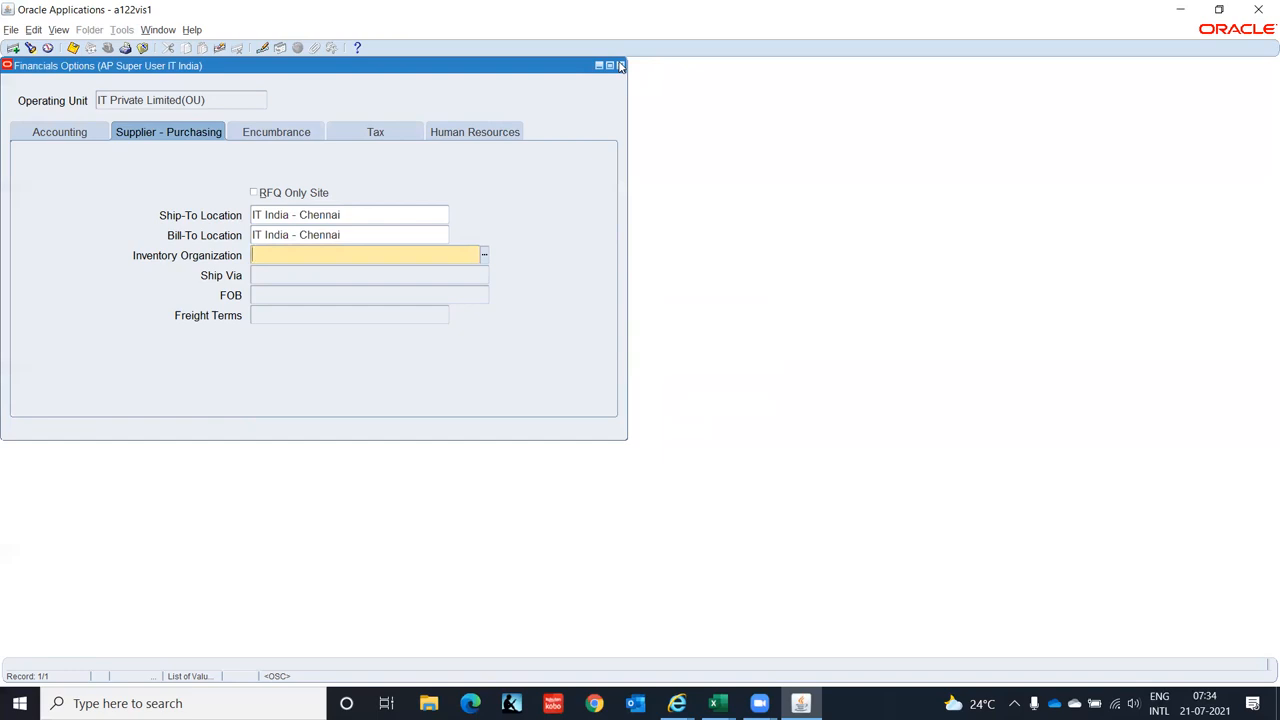
click(485, 255)
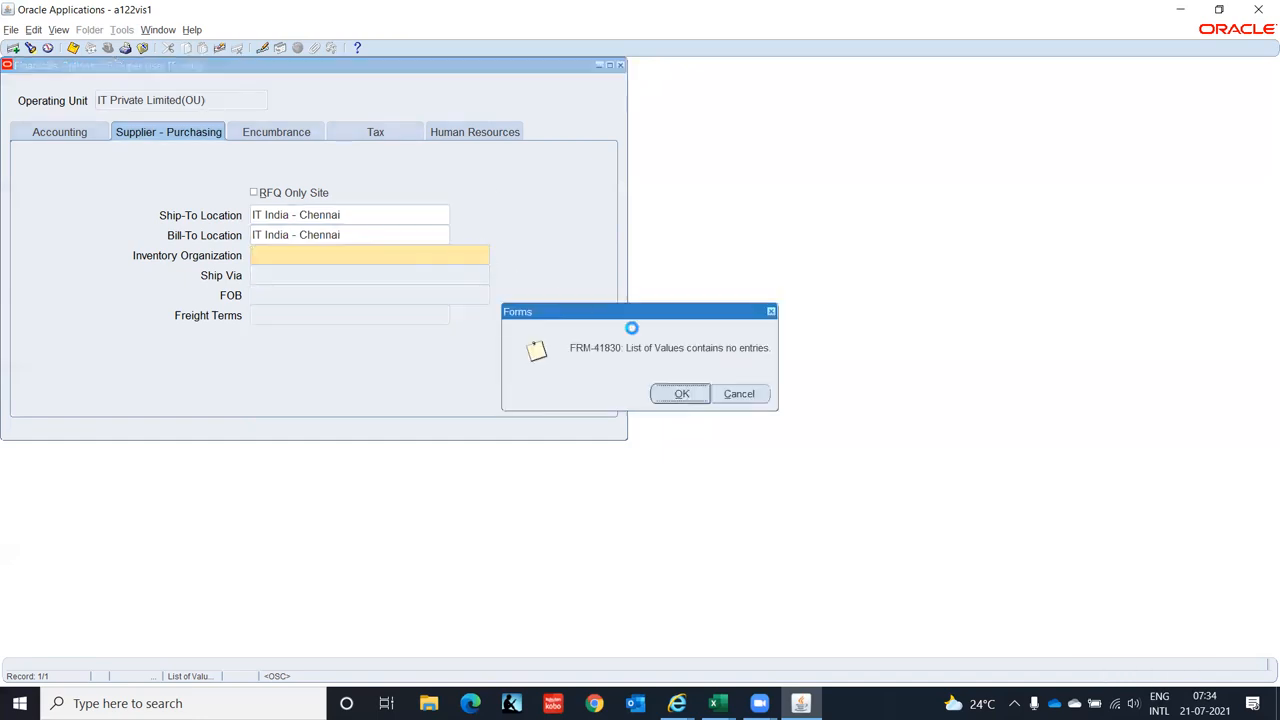
click(667, 398)
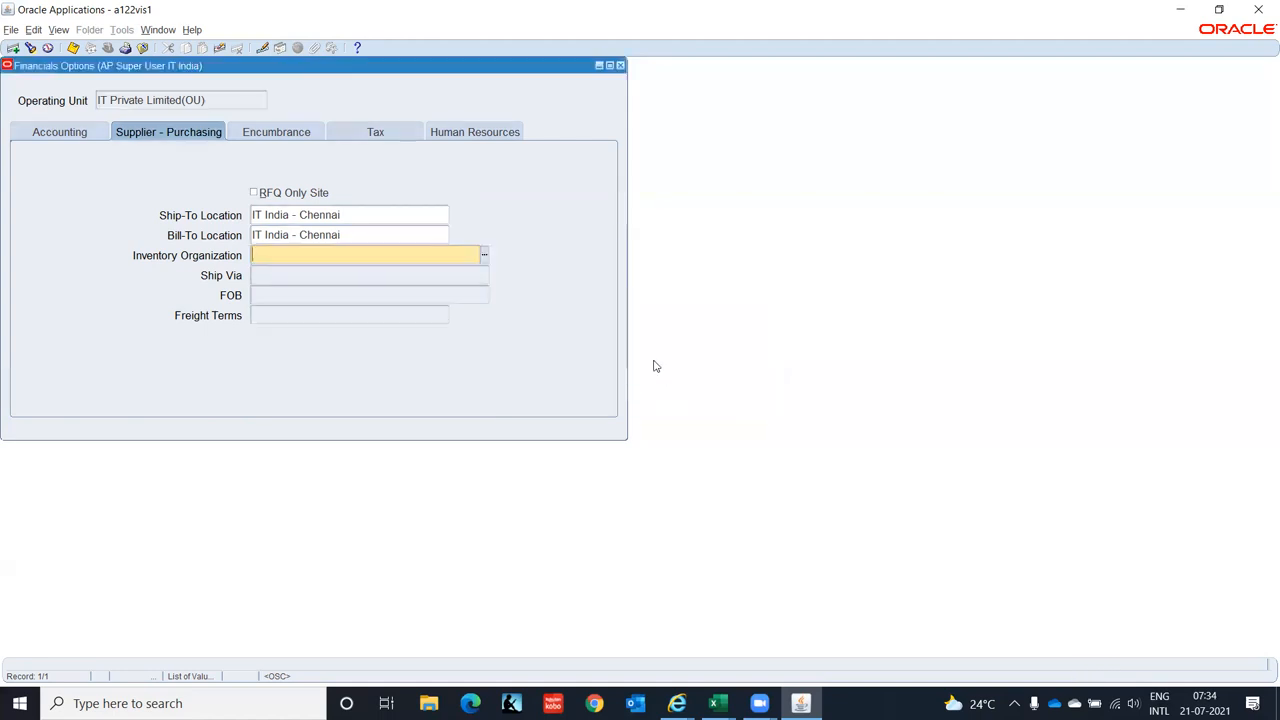
click(619, 66)
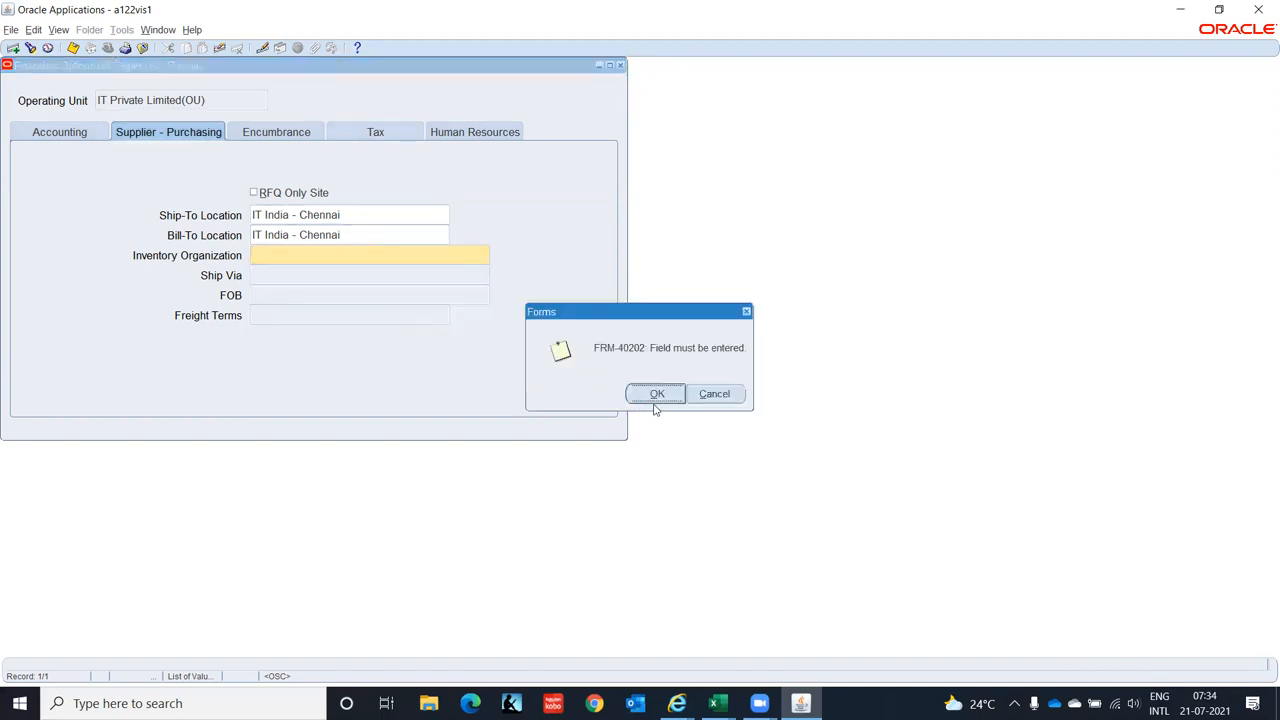
click(660, 394)
- Close Financials Options without saving and switch to the Inventory Super User, IT India responsibility
click(649, 395)
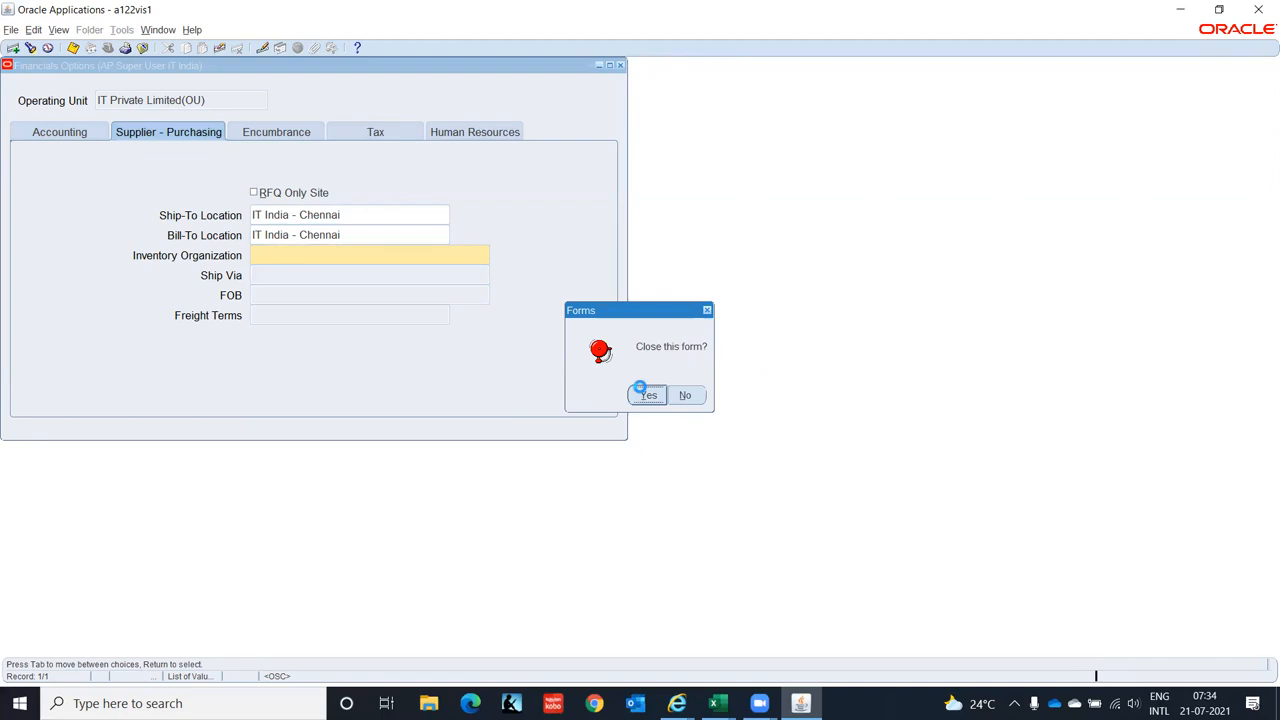
click(108, 47)
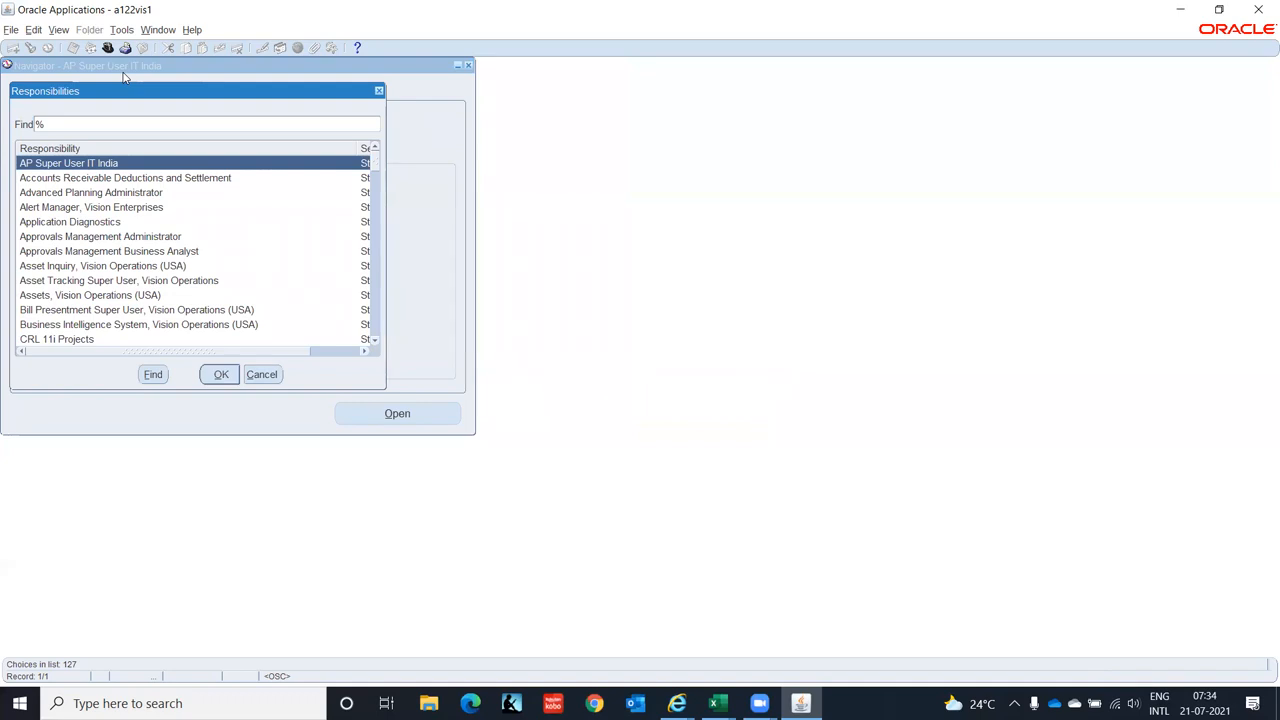
text(i)
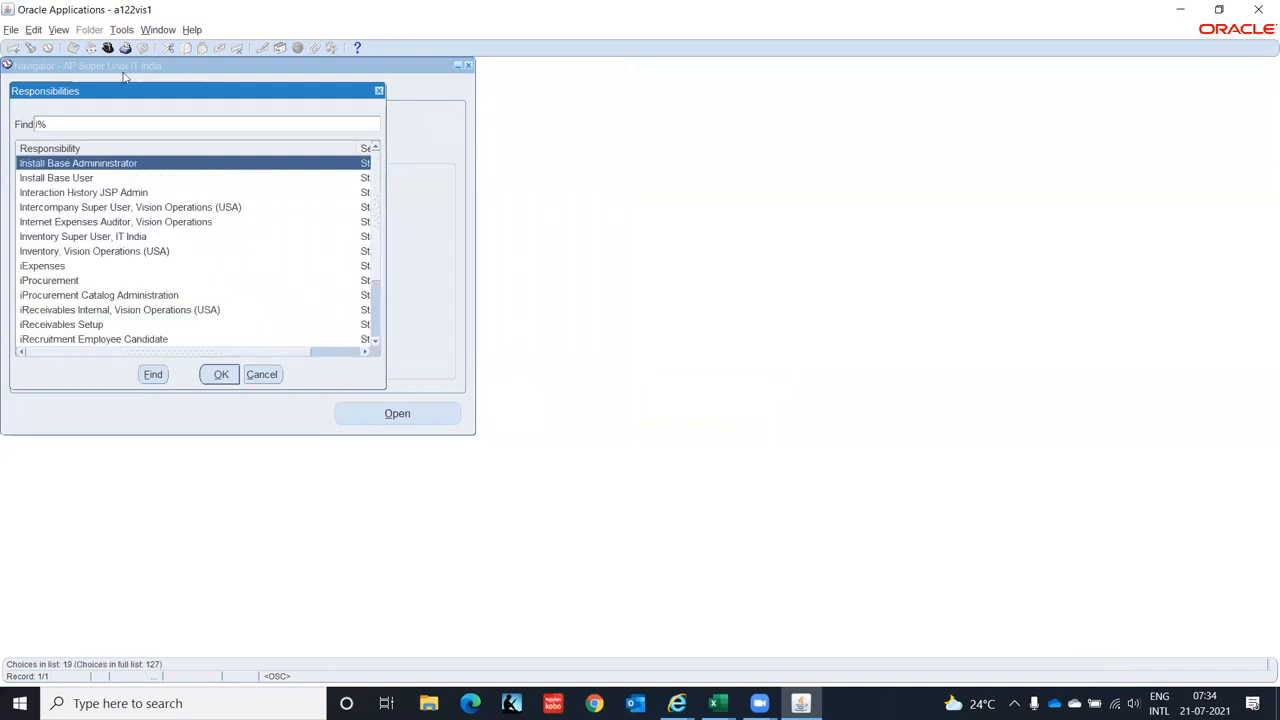
text(n)
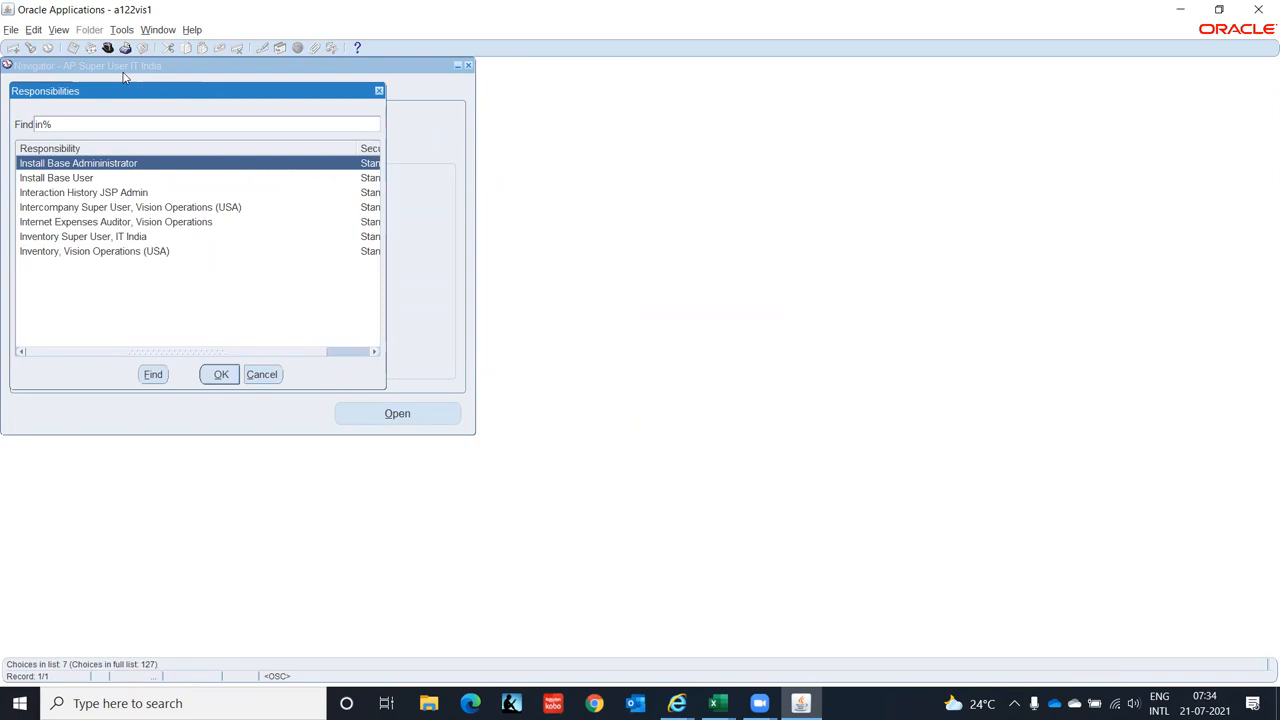
key(Down)
key(Down)
key(Down)
key(Down)
key(Down)
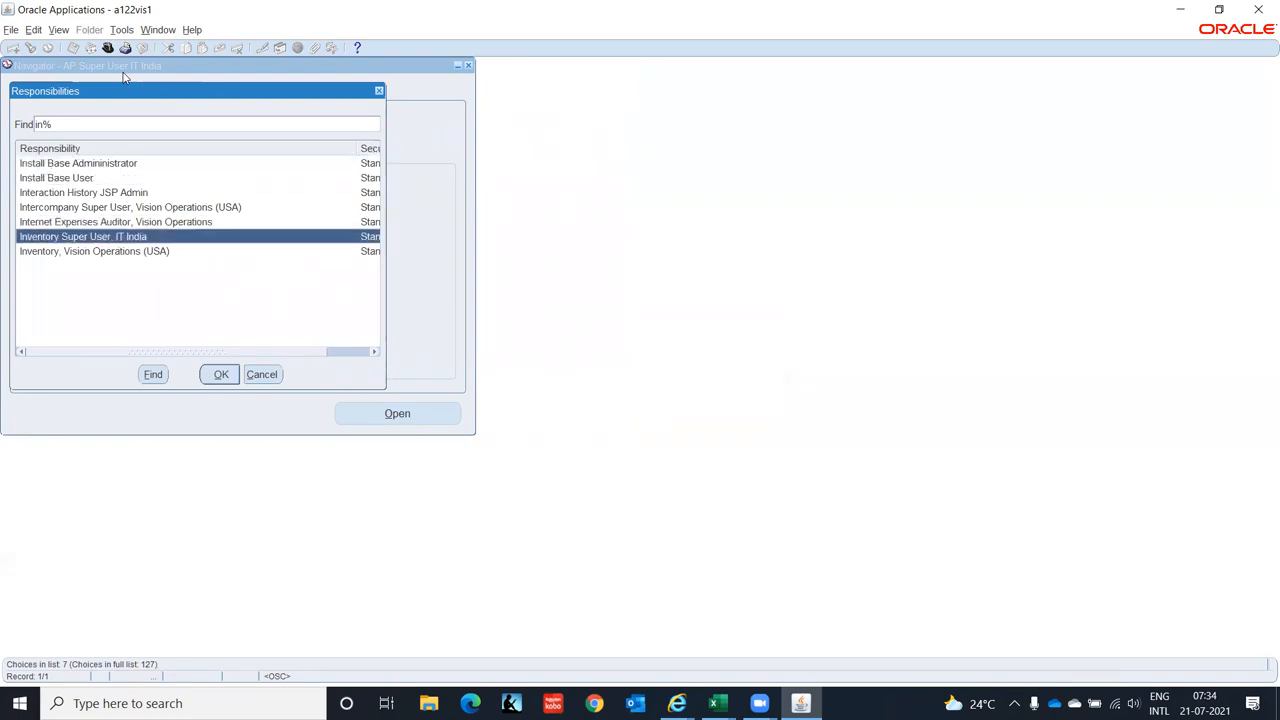
key(Return)
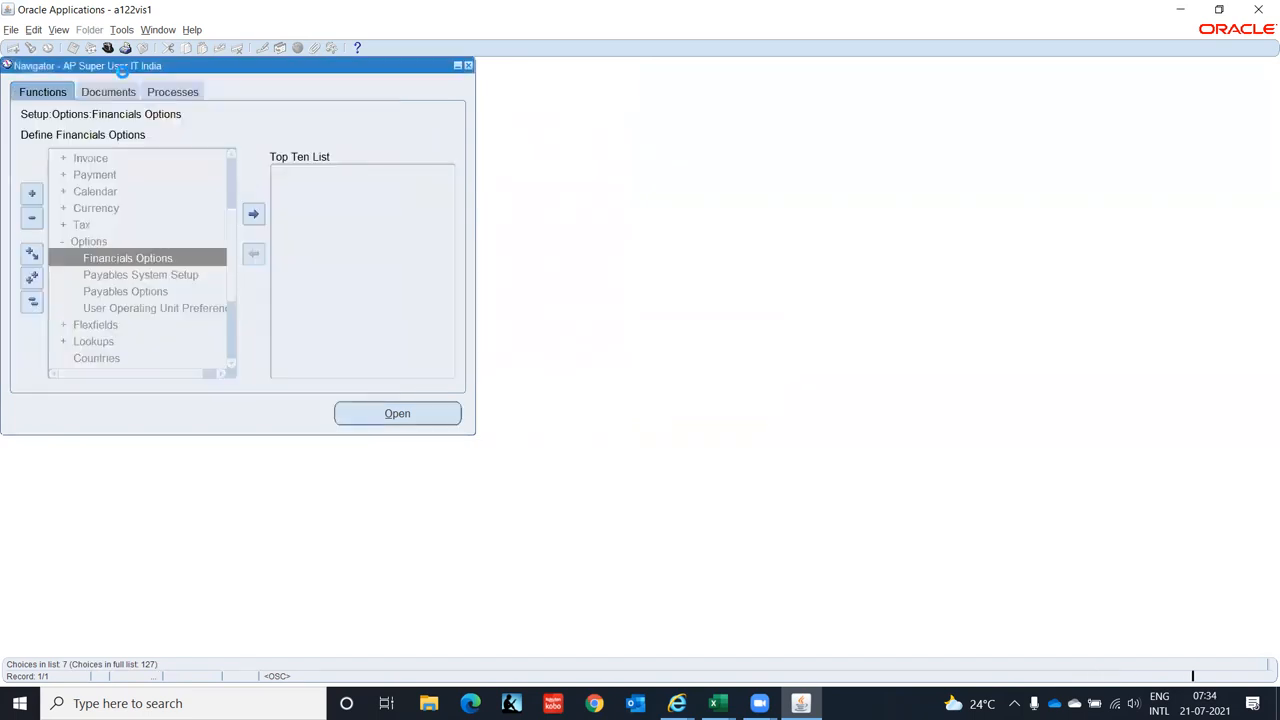
- Expand Setup > Organizations in the Inventory Navigator
key(Down)
key(Down)
key(Down)
key(Down)
key(Down)
key(Down)
key(Down)
key(Down)
key(Down)
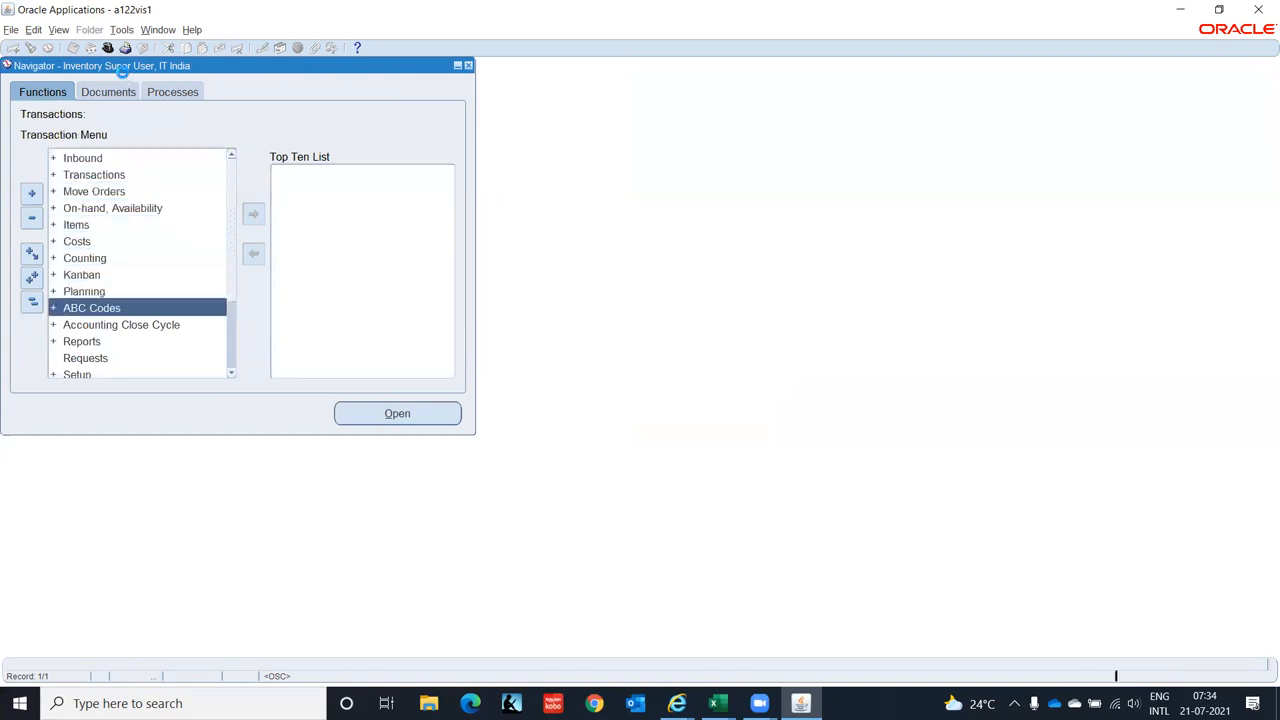
key(Down)
key(Down)
key(Down)
key(Down)
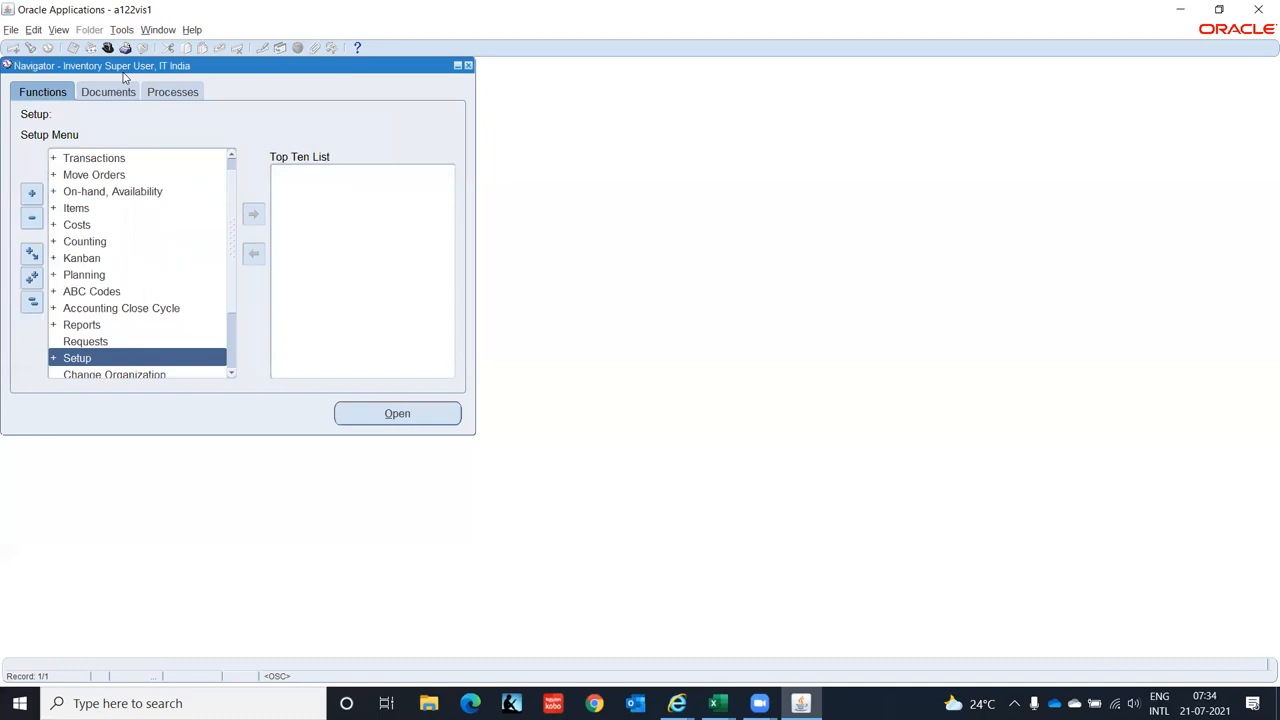
key(Return)
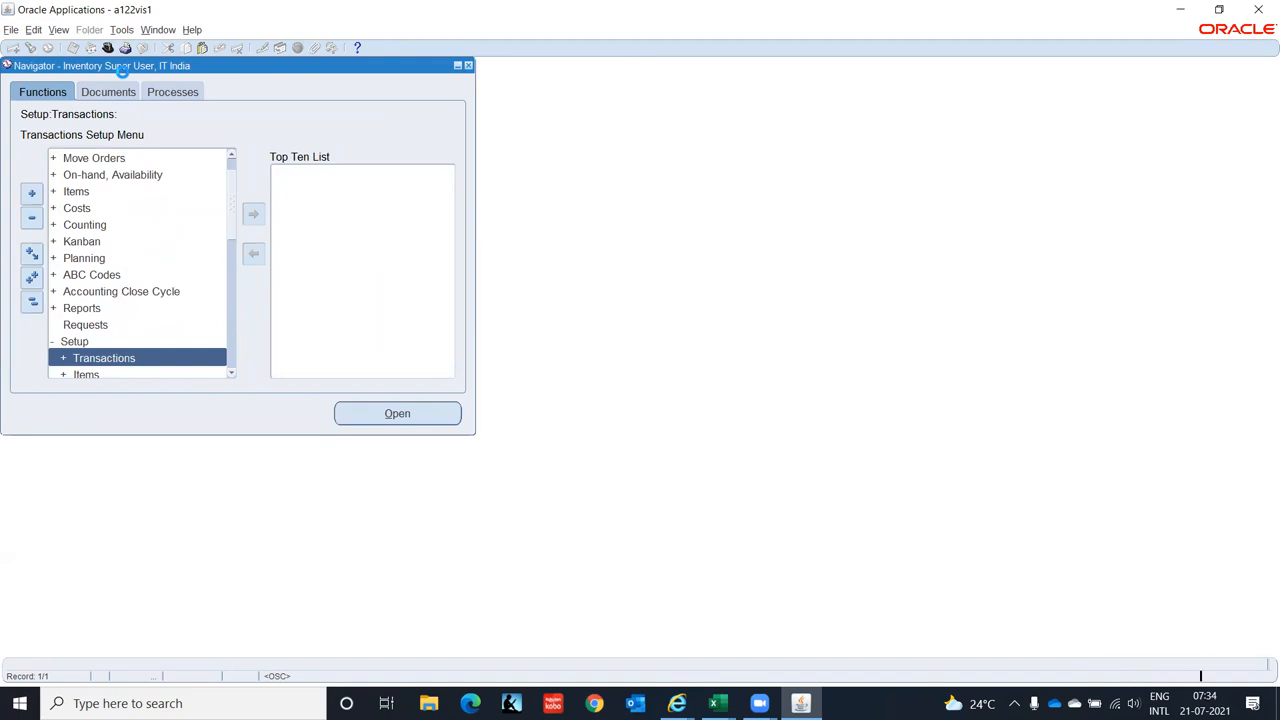
key(Down)
key(Down)
key(Down)
key(Down)
key(Down)
key(Return)
key(Return)
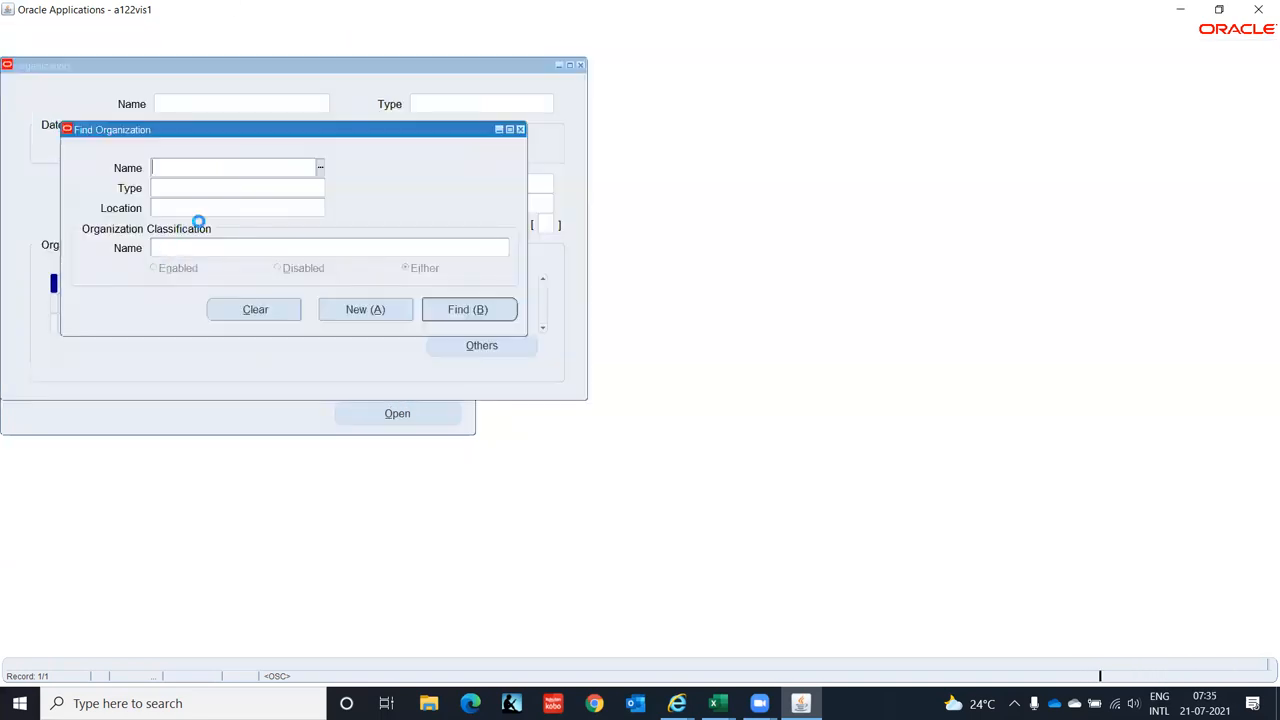
- Search organizations with IT%Indi%, landing on the IT Corporation(India) record
text(IT%Indi%)
key(Return)
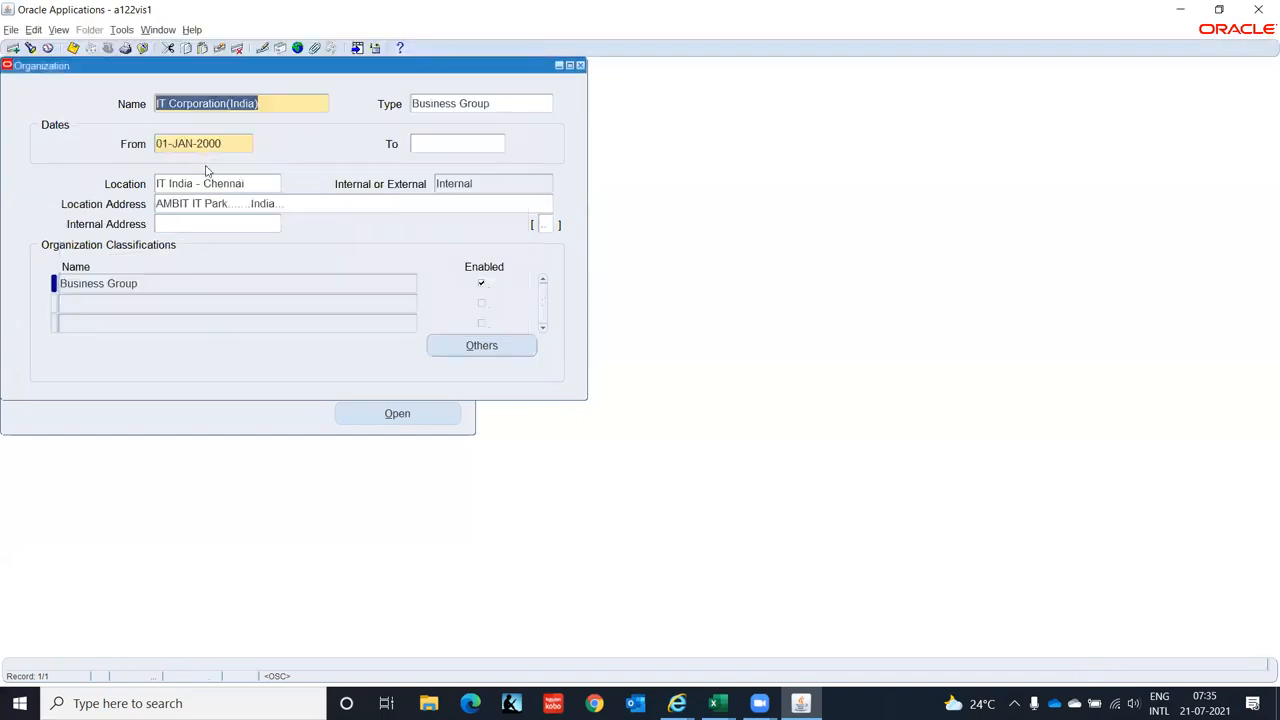
key(ctrl+Down)
key(Up)
- Find organizations starting with IT, load IT Private Limited(IO) and select its Inventory Organization classification
click(30, 47)
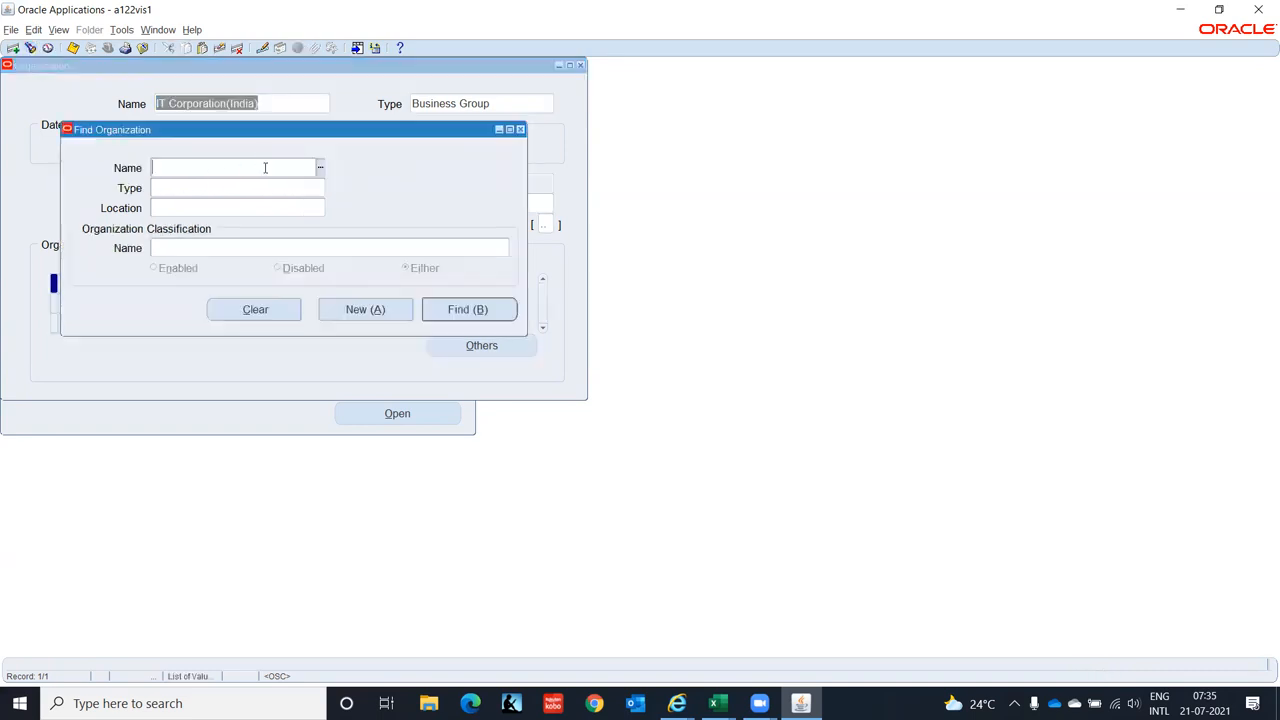
text(IT%)
click(446, 312)
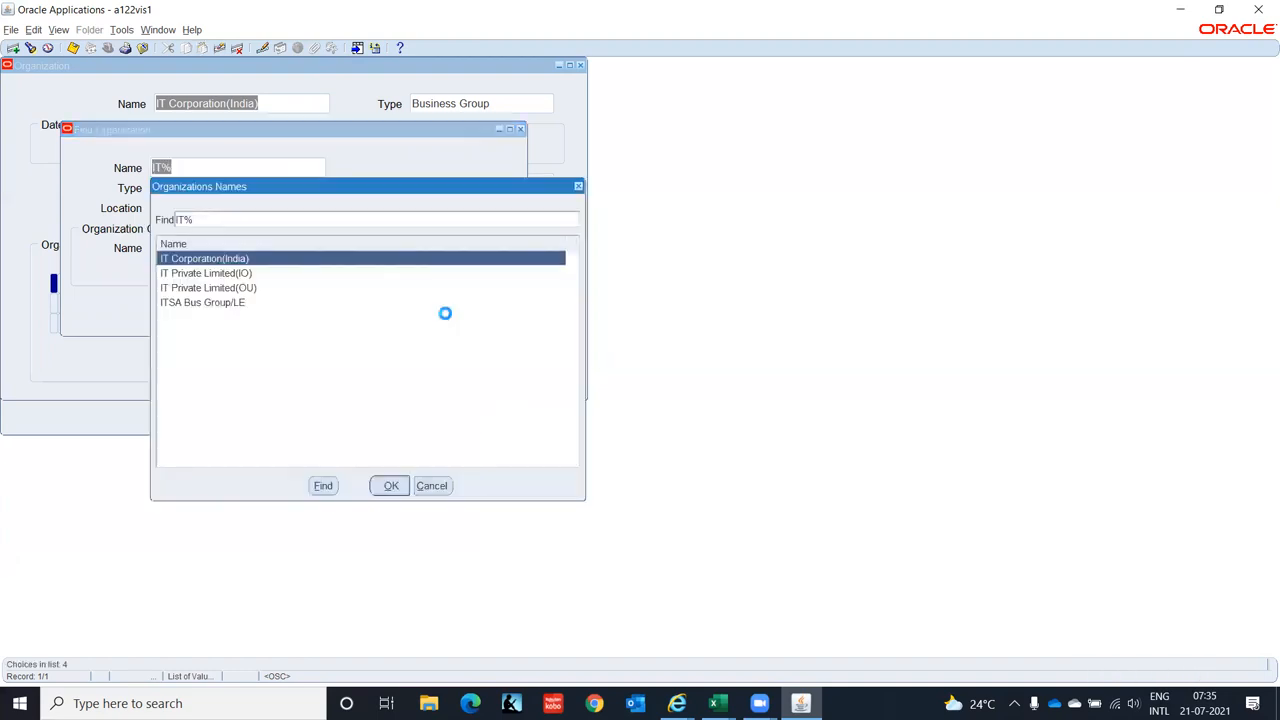
click(244, 278)
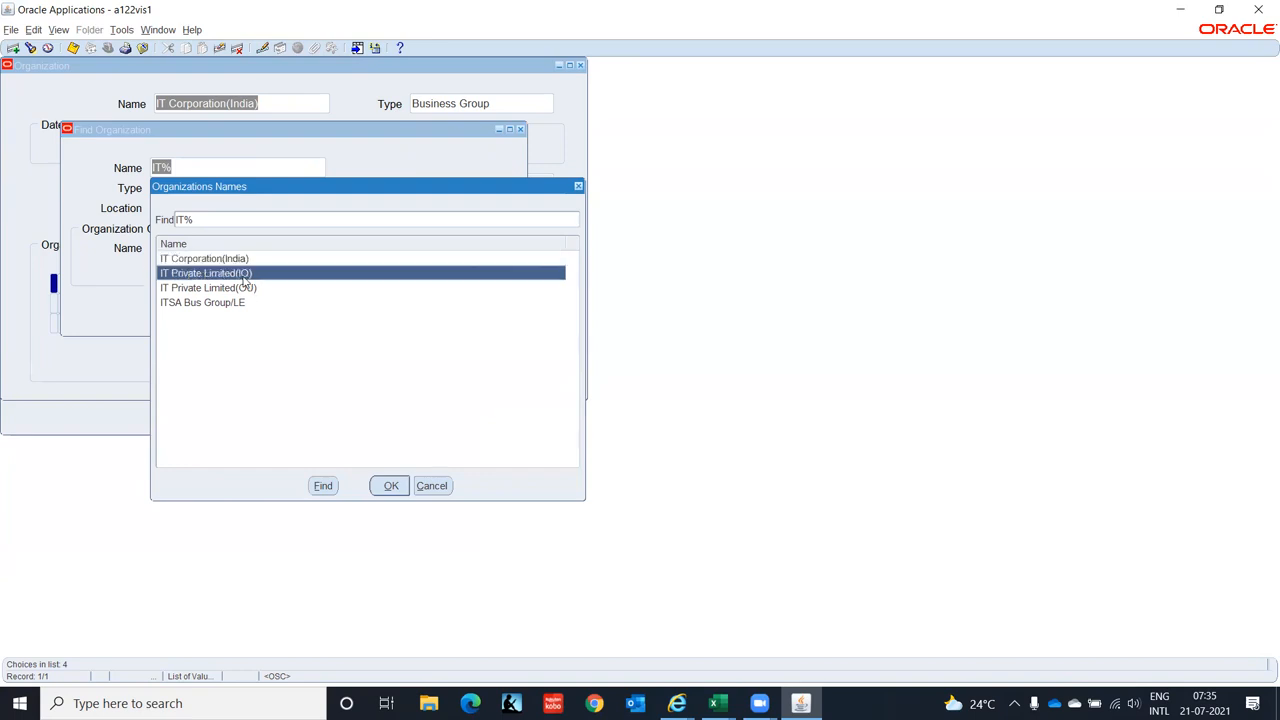
click(391, 488)
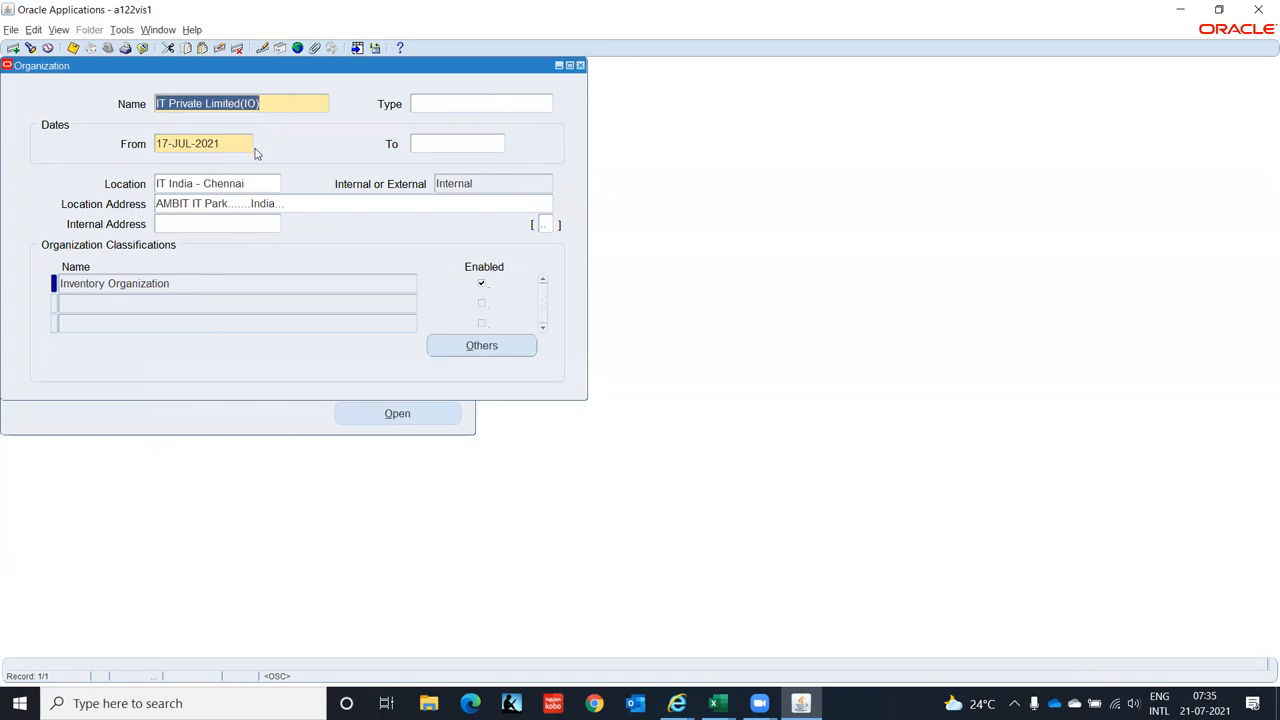
click(350, 280)
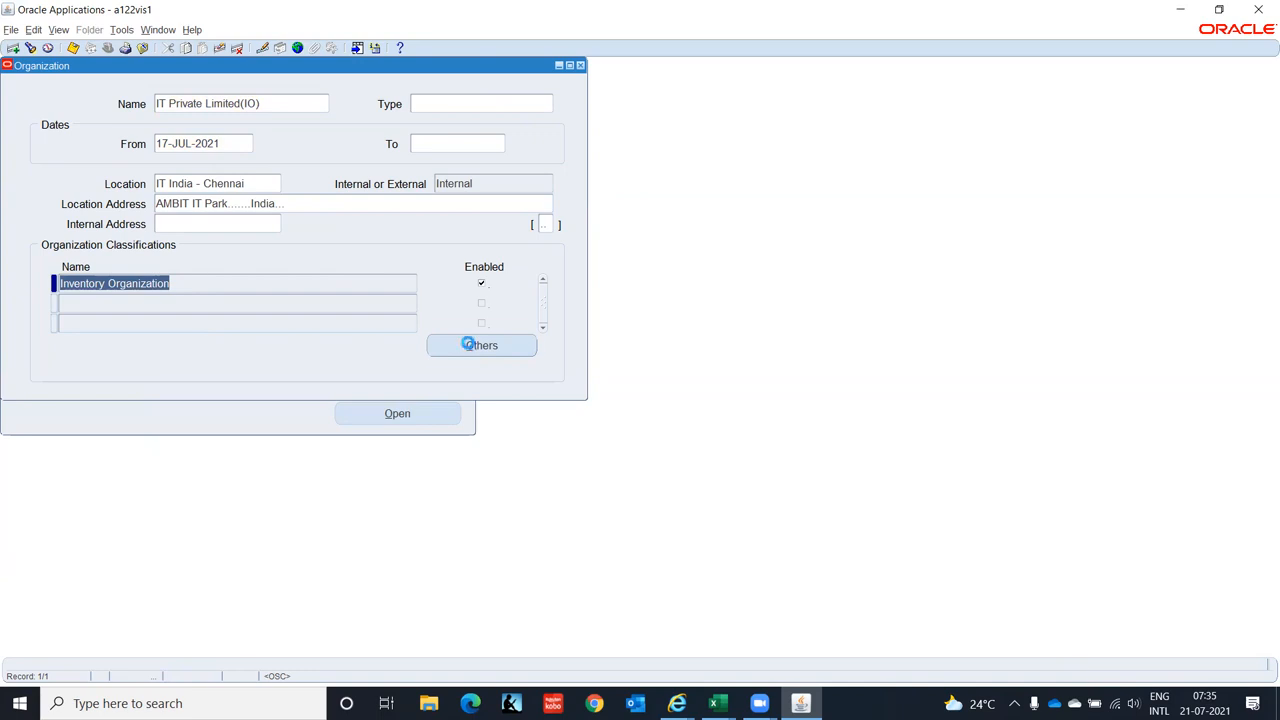
- Review Accounting Information (IT INDIA LEDGER, IT Private Limited(OU)), then reopen the information type list
click(470, 346)
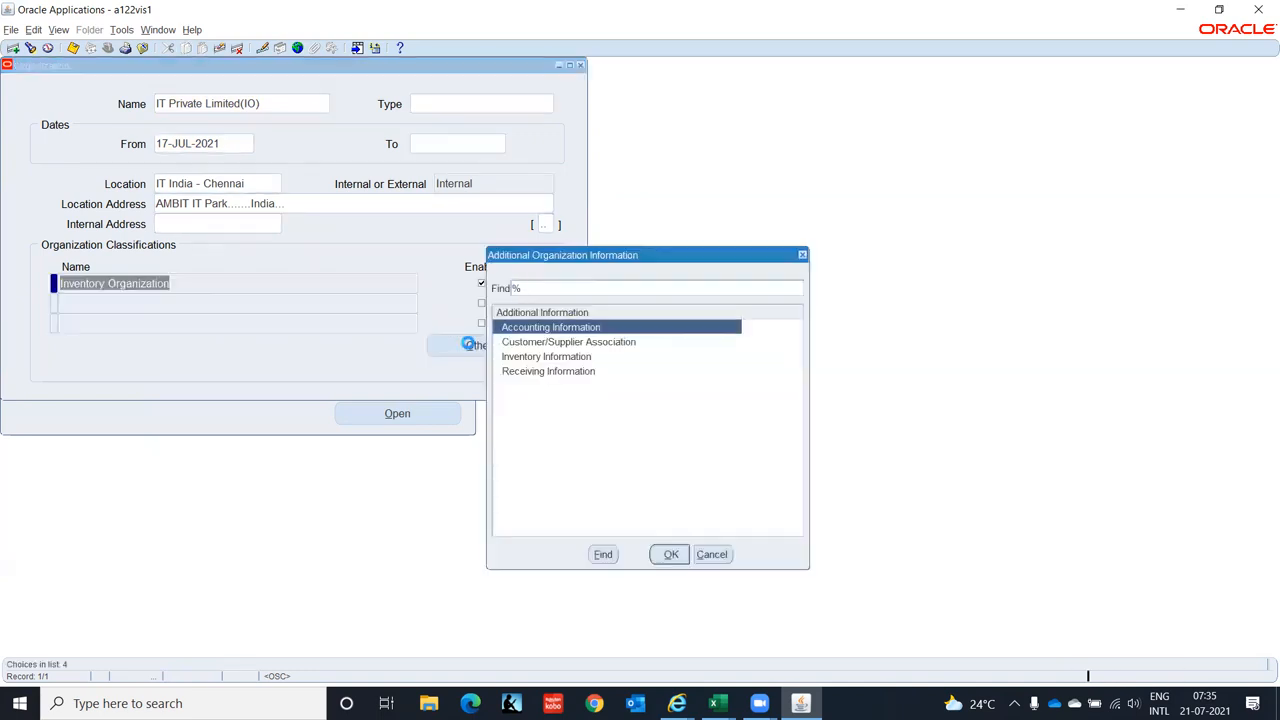
click(667, 556)
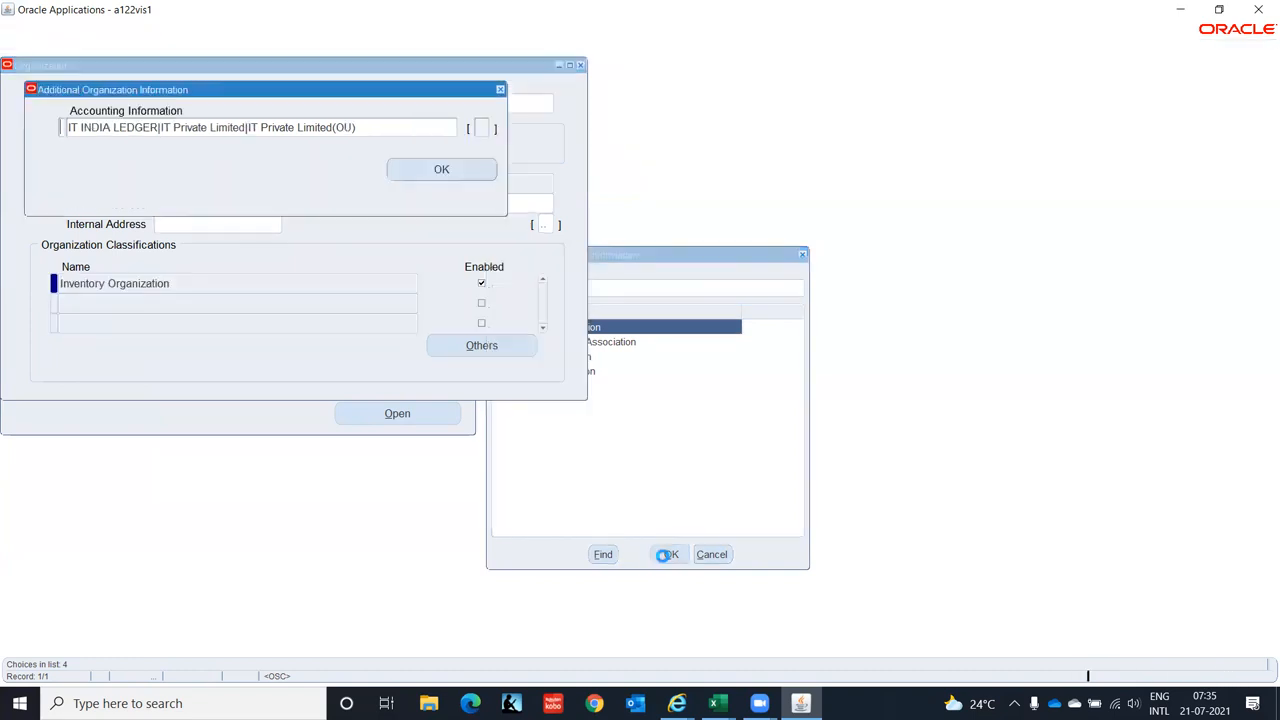
click(418, 125)
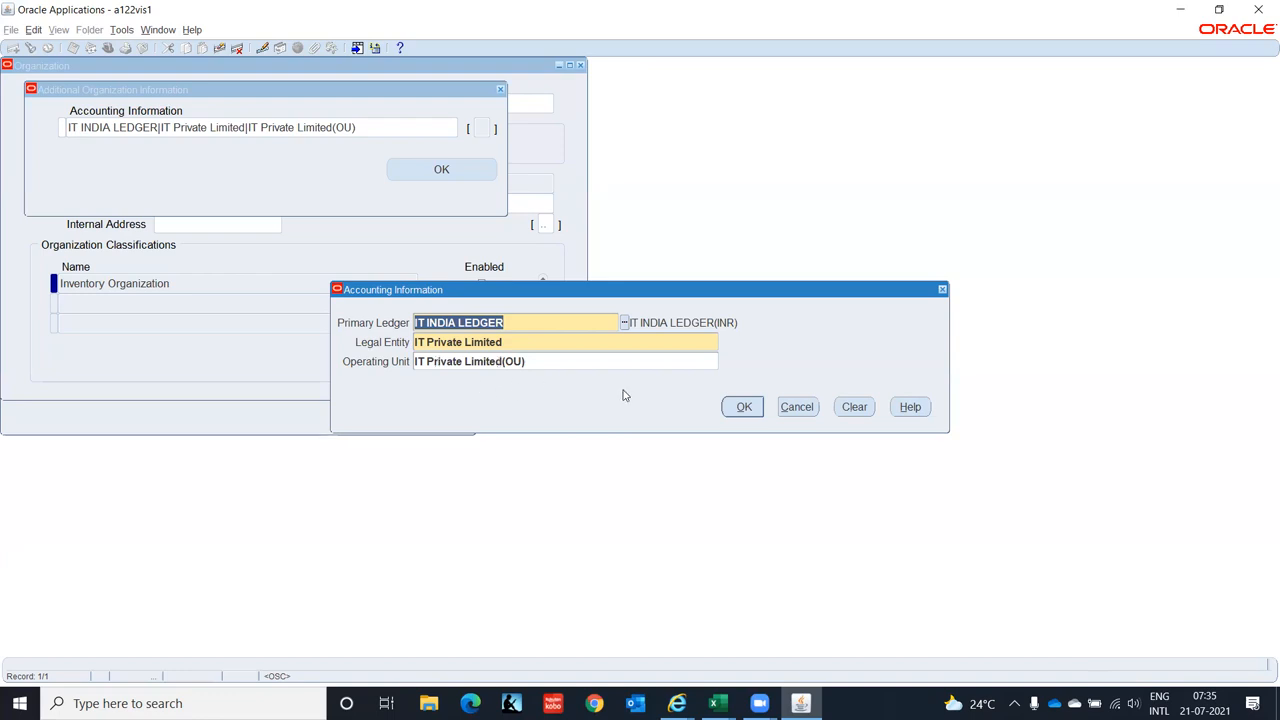
click(742, 408)
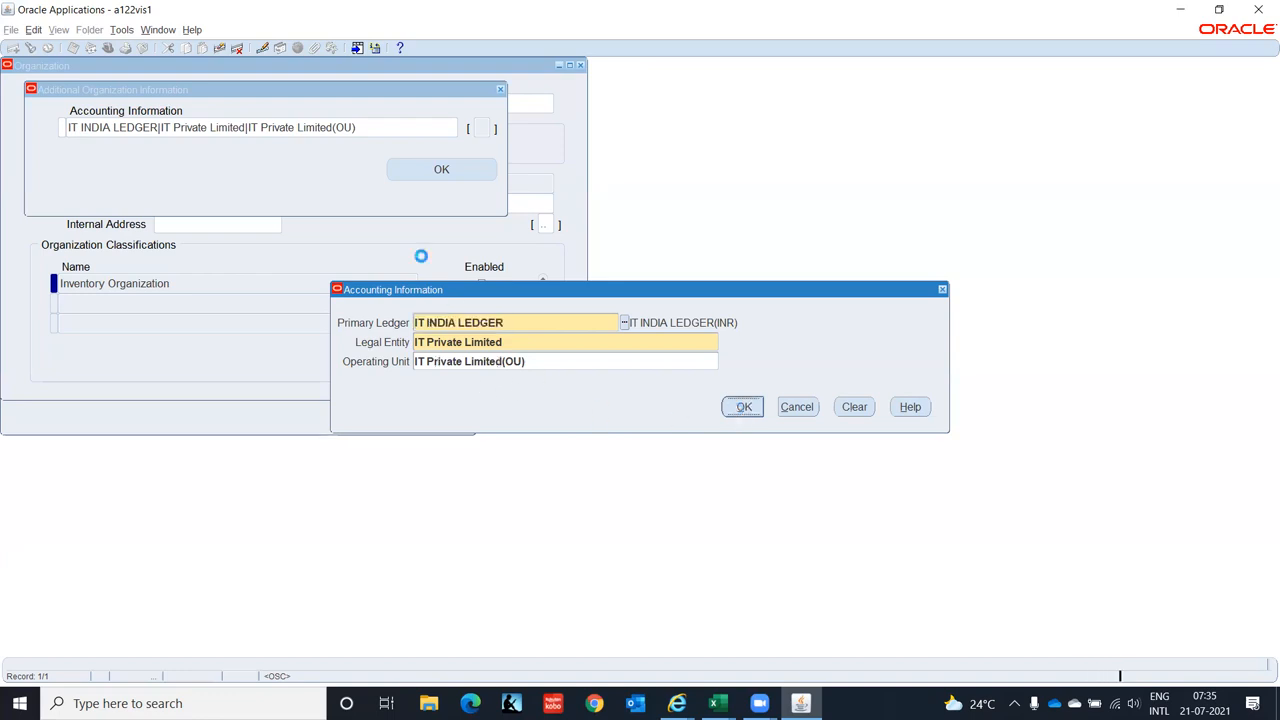
click(501, 90)
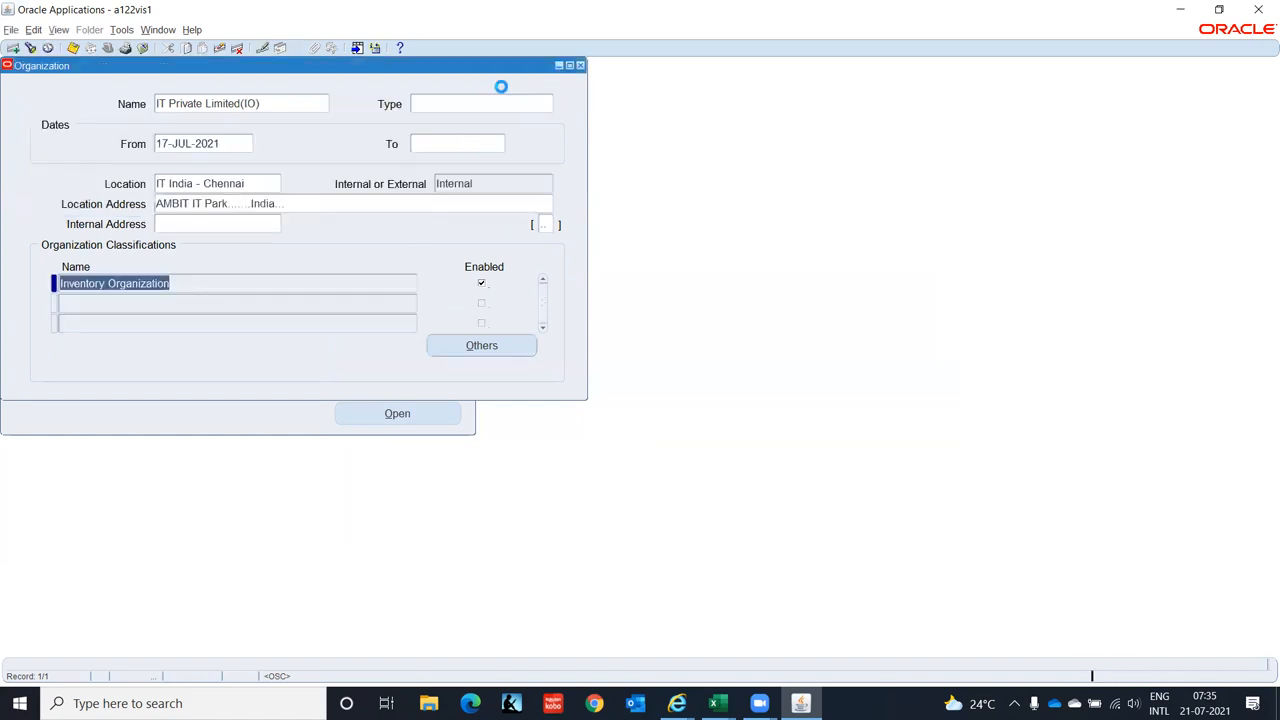
click(484, 345)
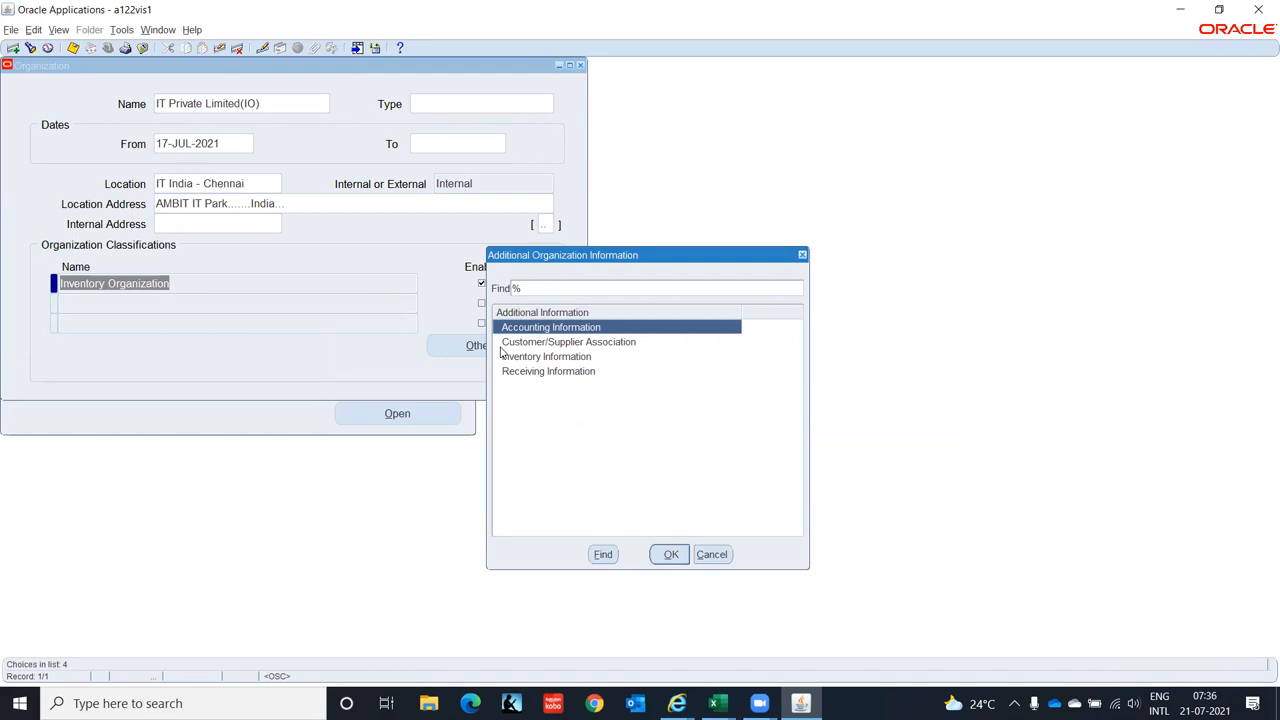
- Save an empty Customer/Supplier Association for the organization, then choose Inventory Information
click(542, 344)
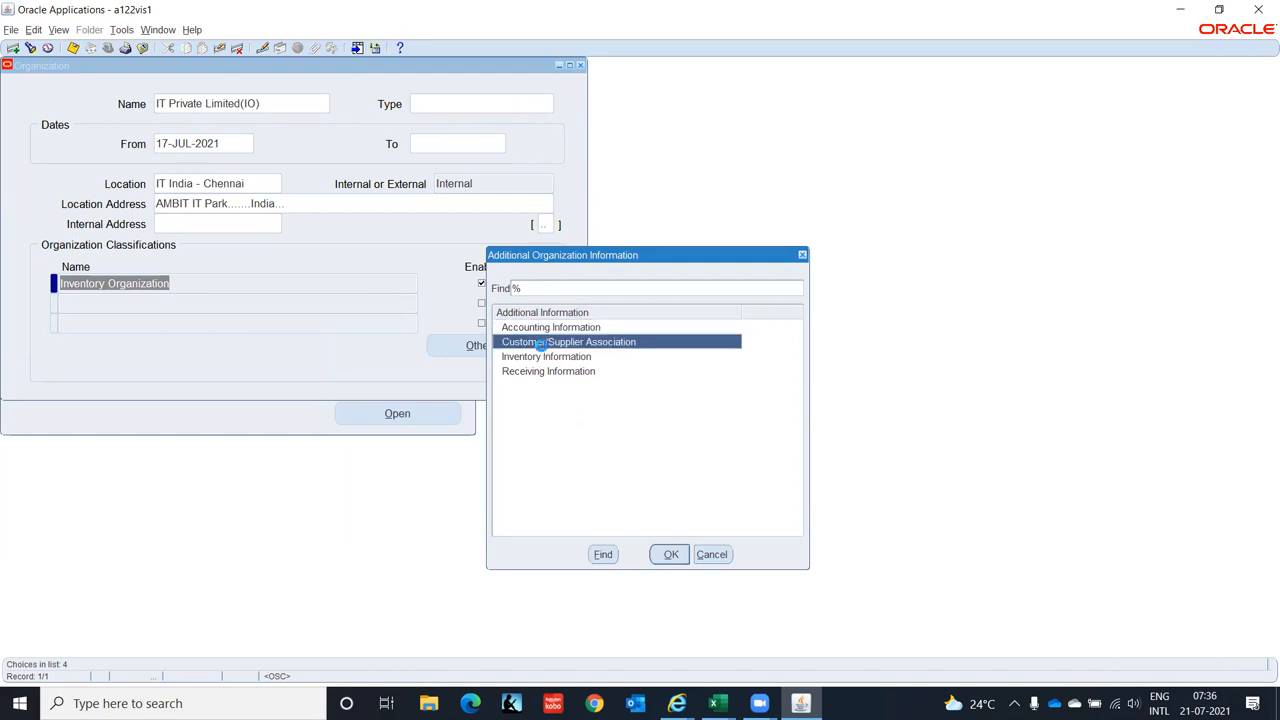
click(670, 554)
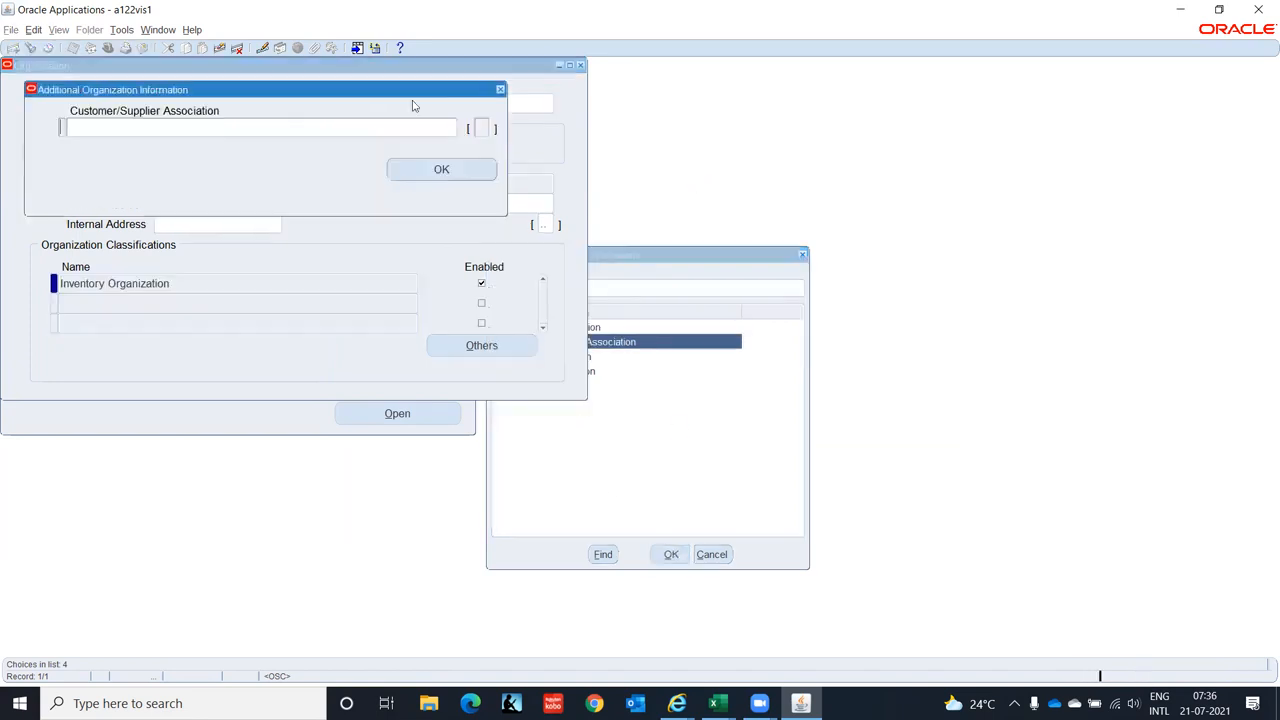
click(415, 127)
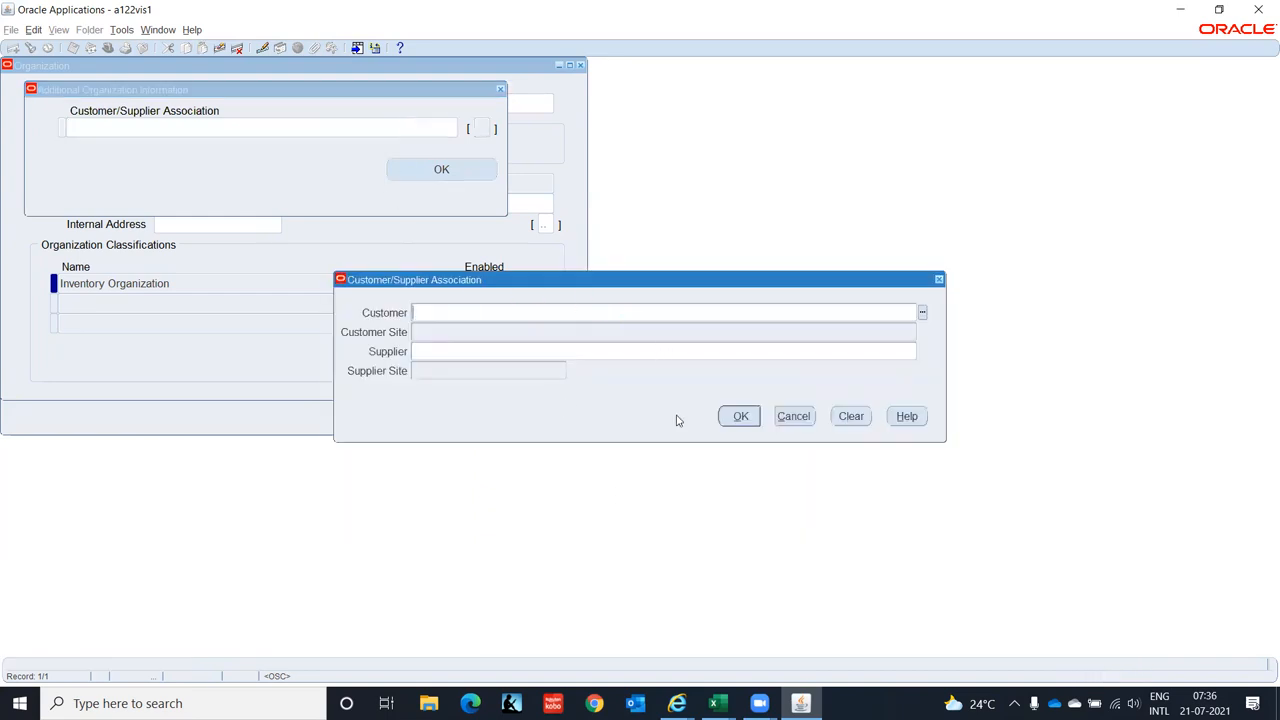
click(740, 418)
click(441, 170)
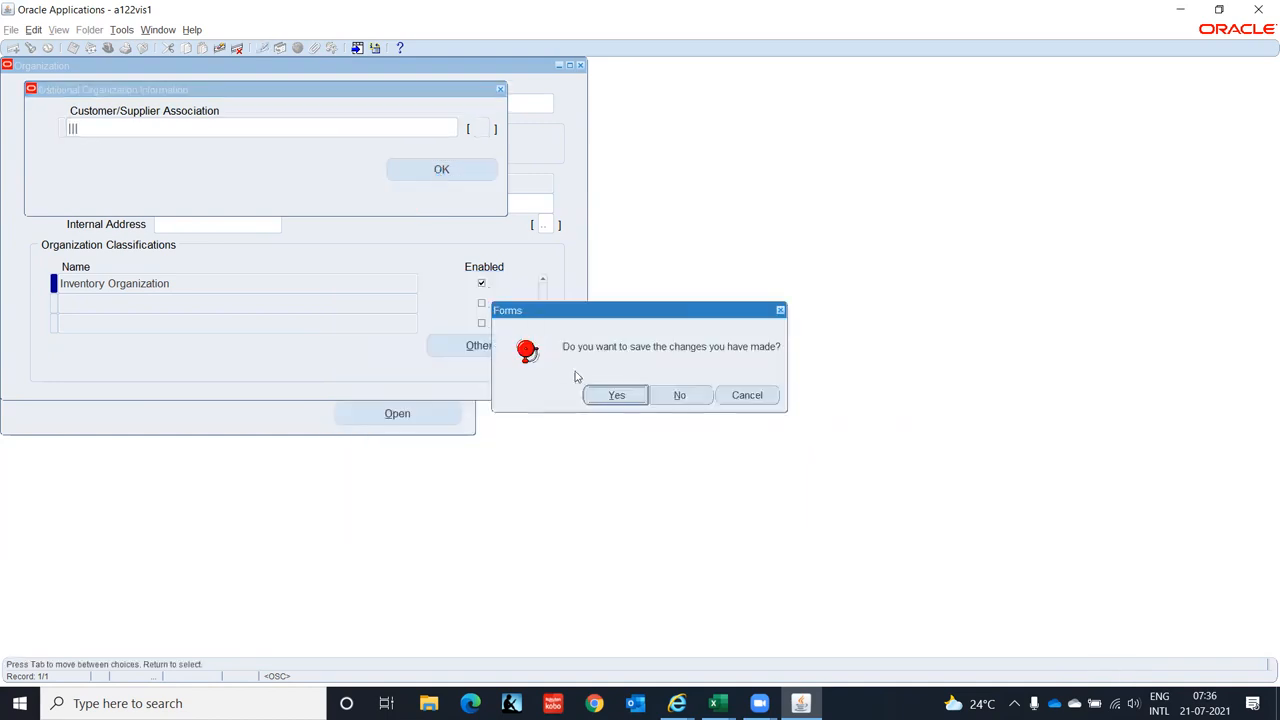
click(614, 396)
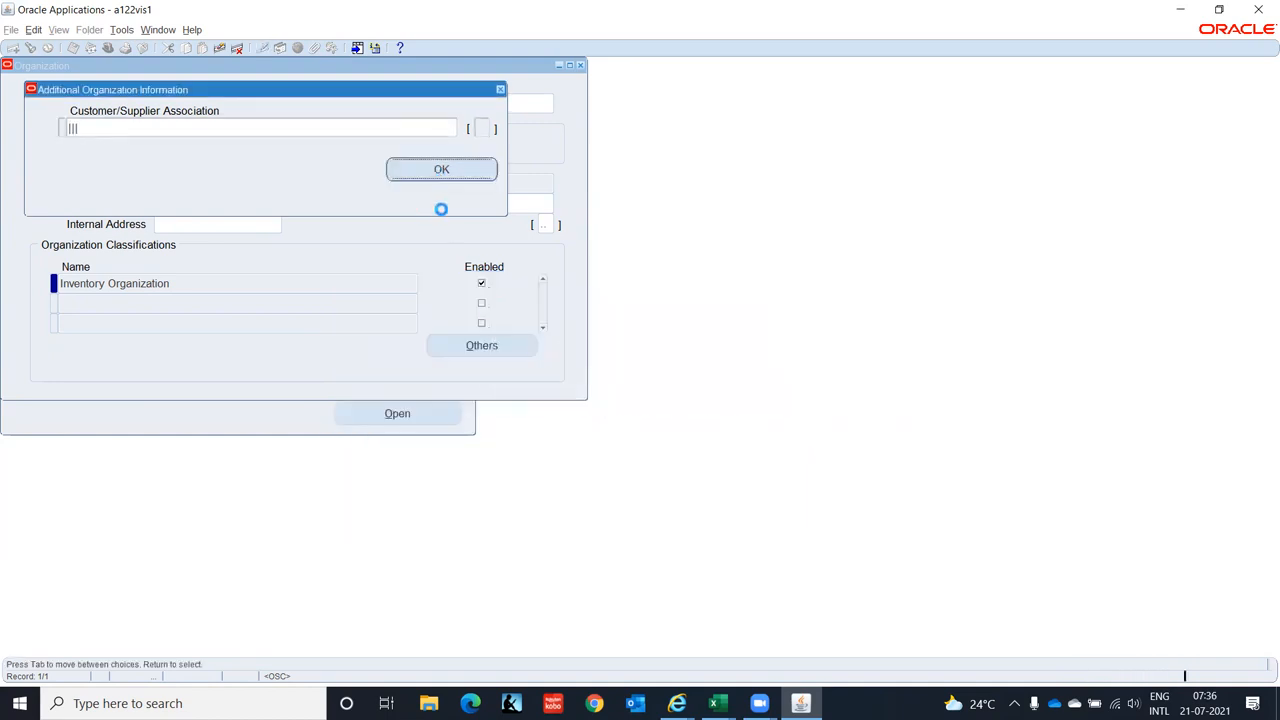
click(476, 346)
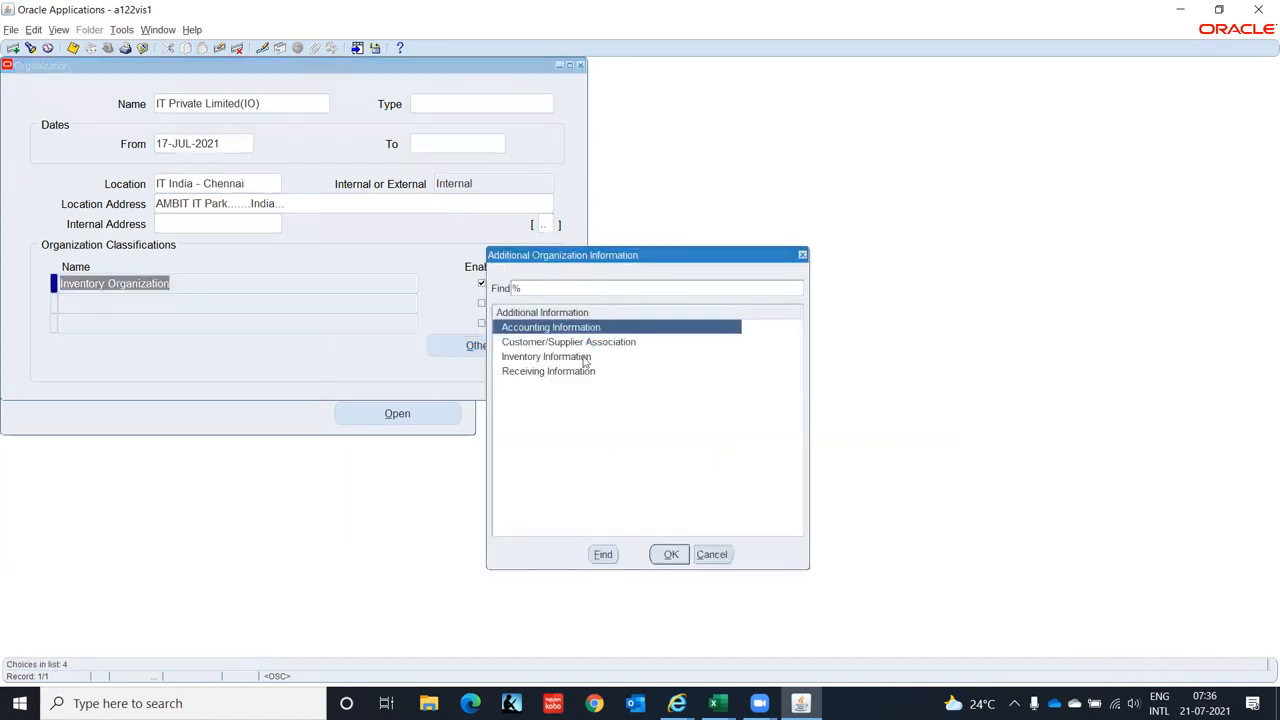
click(576, 361)
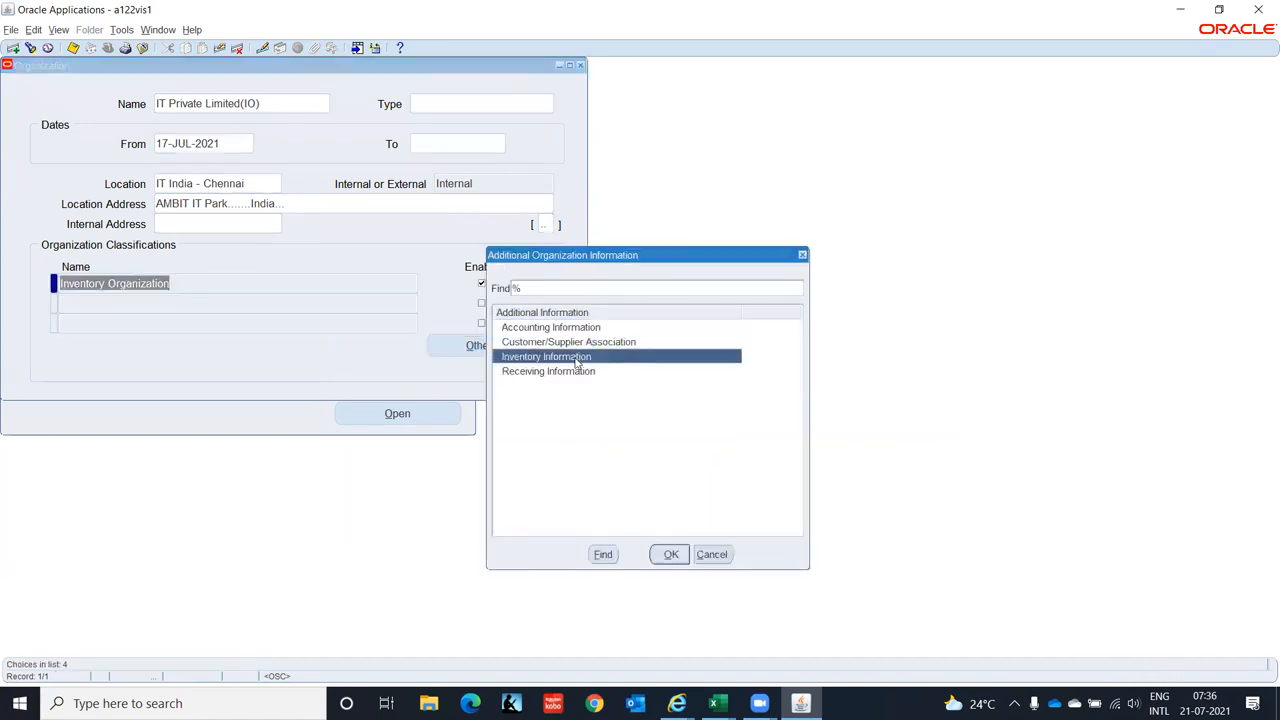
- Open Organization Parameters with code ITC and IT Private Limited(IO) as item master organization
click(669, 556)
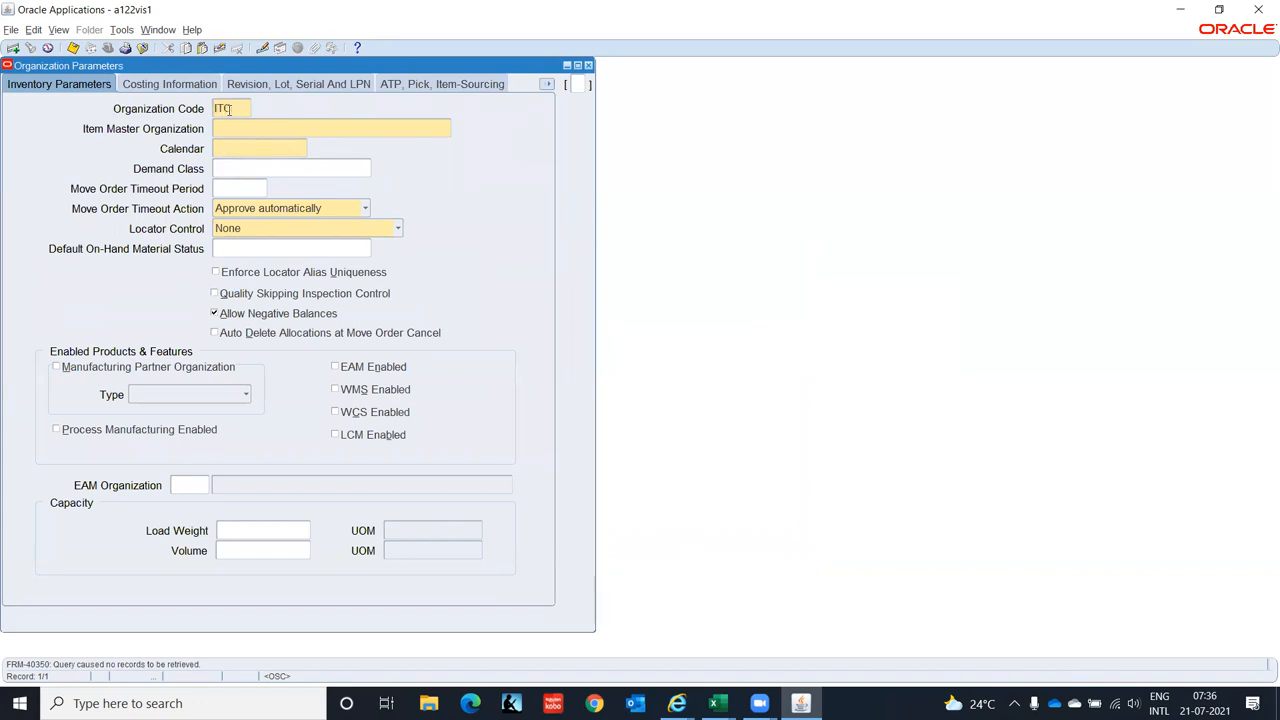
key(Tab)
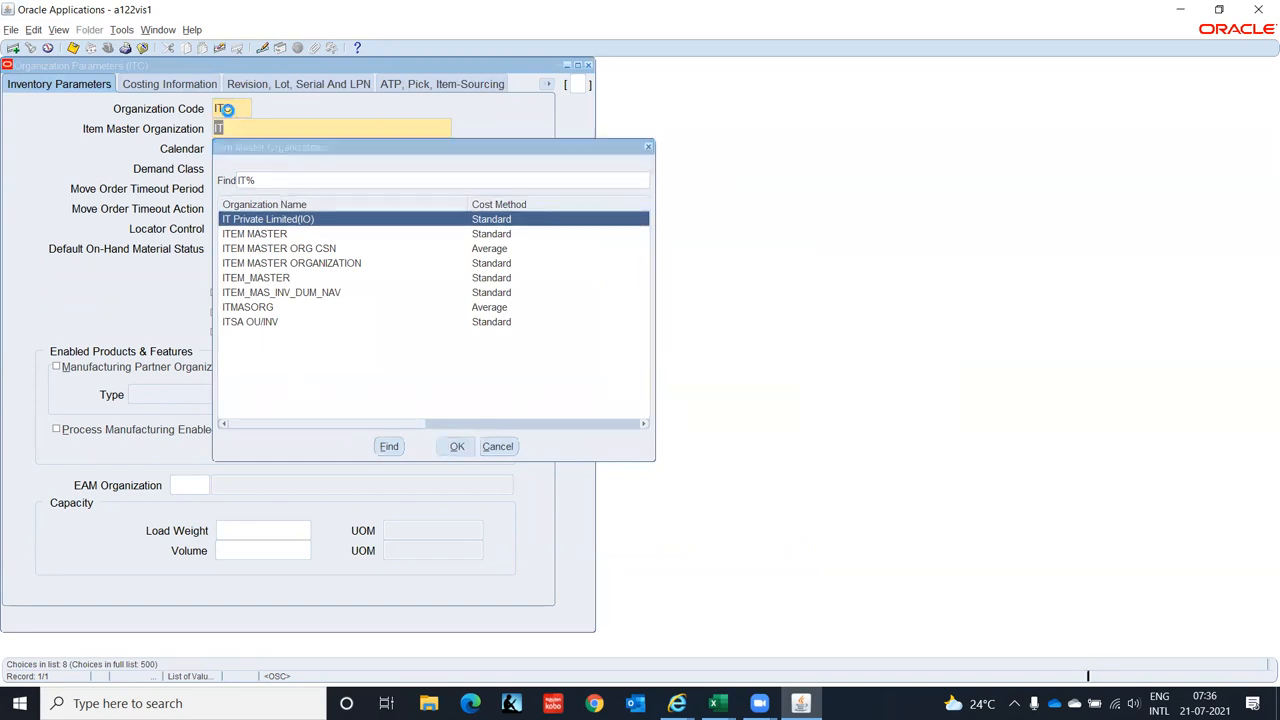
key(Return)
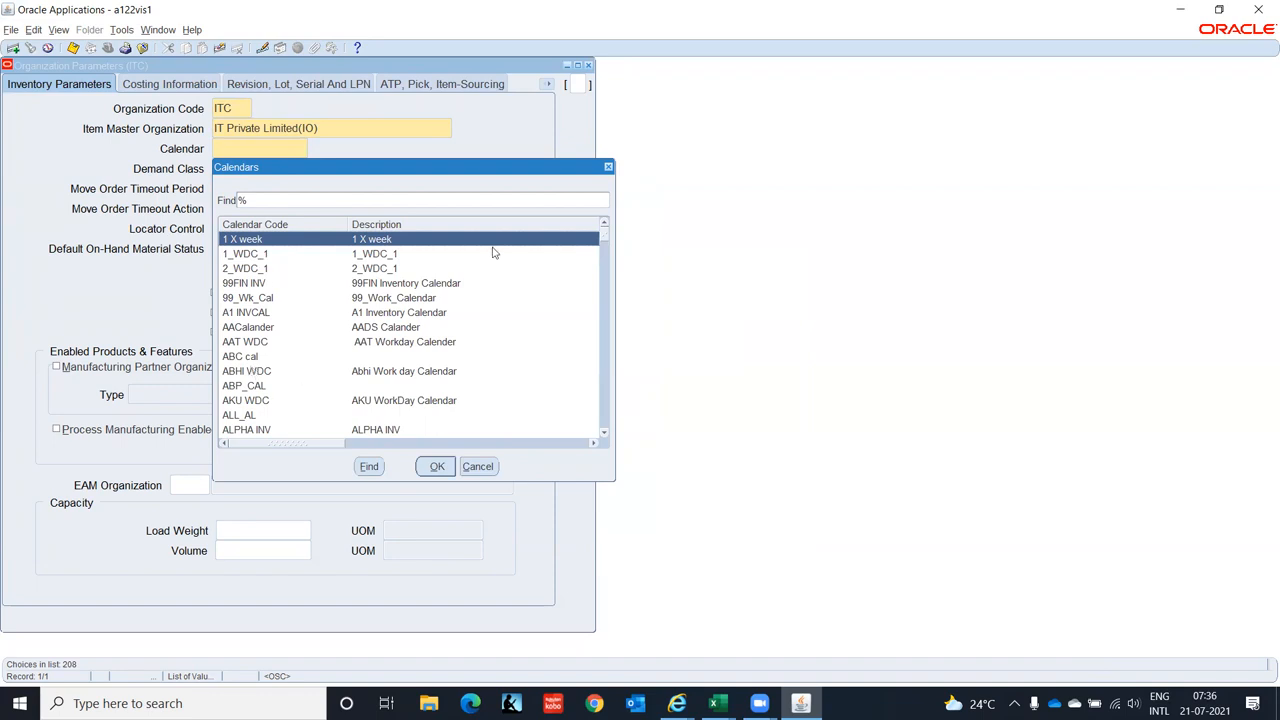
- Browse the Calendars list filtered by v, cancel it, and close Organization Parameters without saving
click(280, 302)
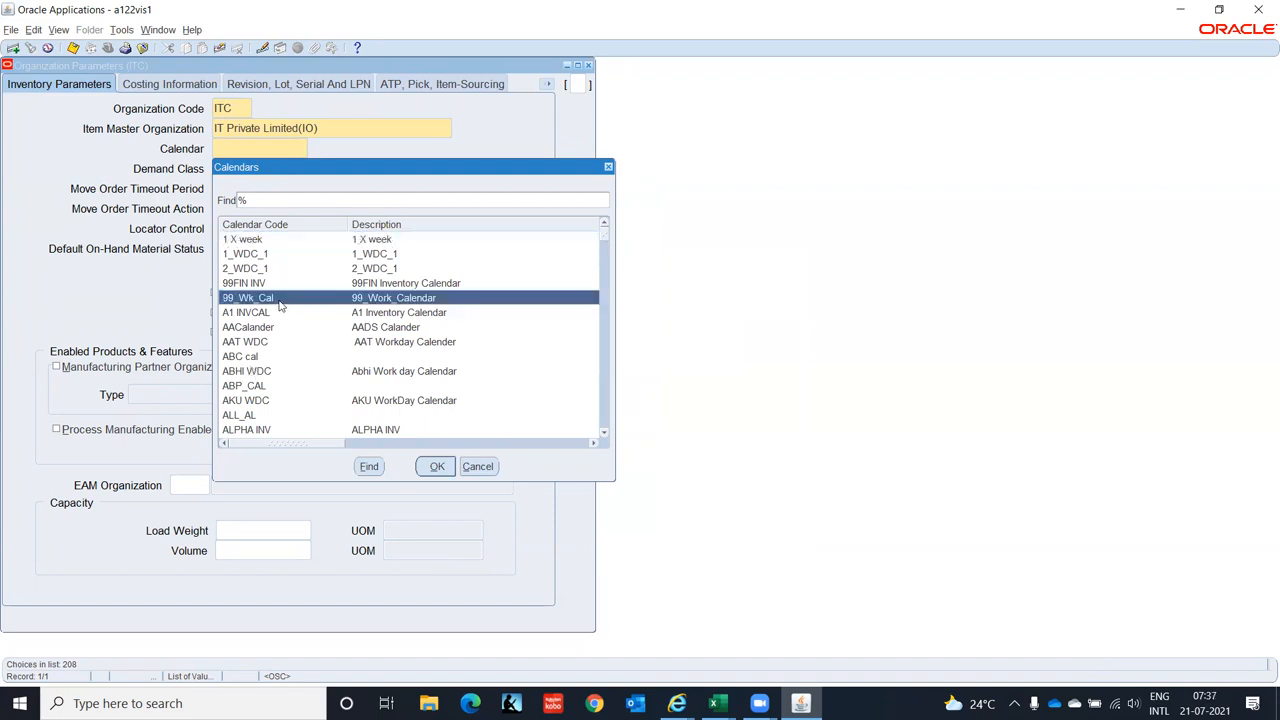
text(v)
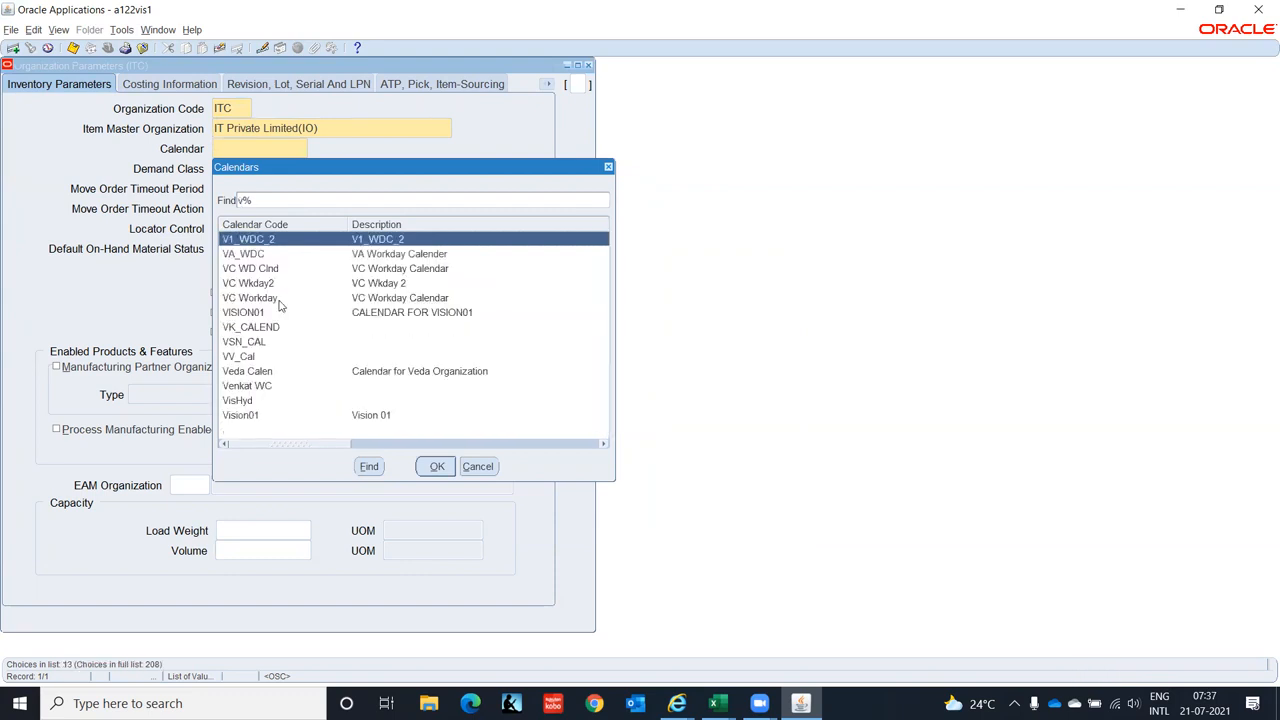
key(Down)
key(Down)
key(Down)
key(Down)
key(Down)
key(Down)
key(Down)
key(Down)
key(Down)
key(Down)
key(Down)
key(Down)
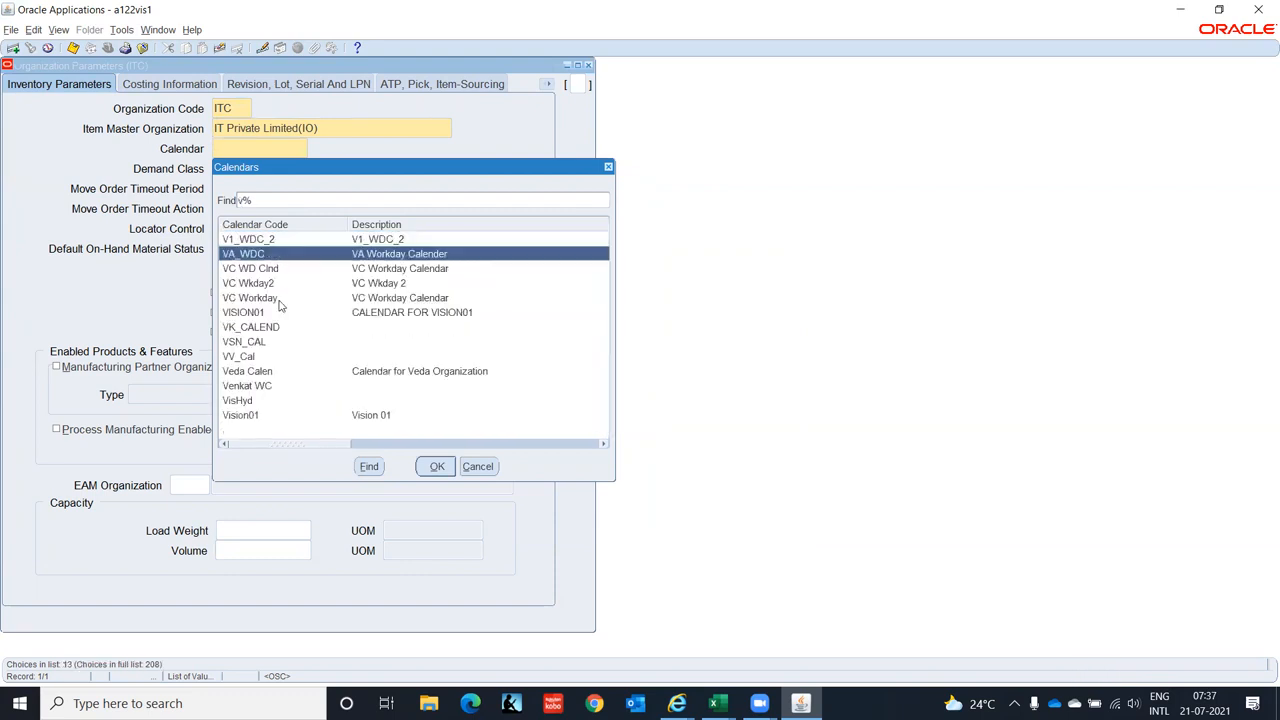
key(Up)
key(Up)
key(Up)
key(Up)
key(Up)
key(Up)
key(Up)
key(Up)
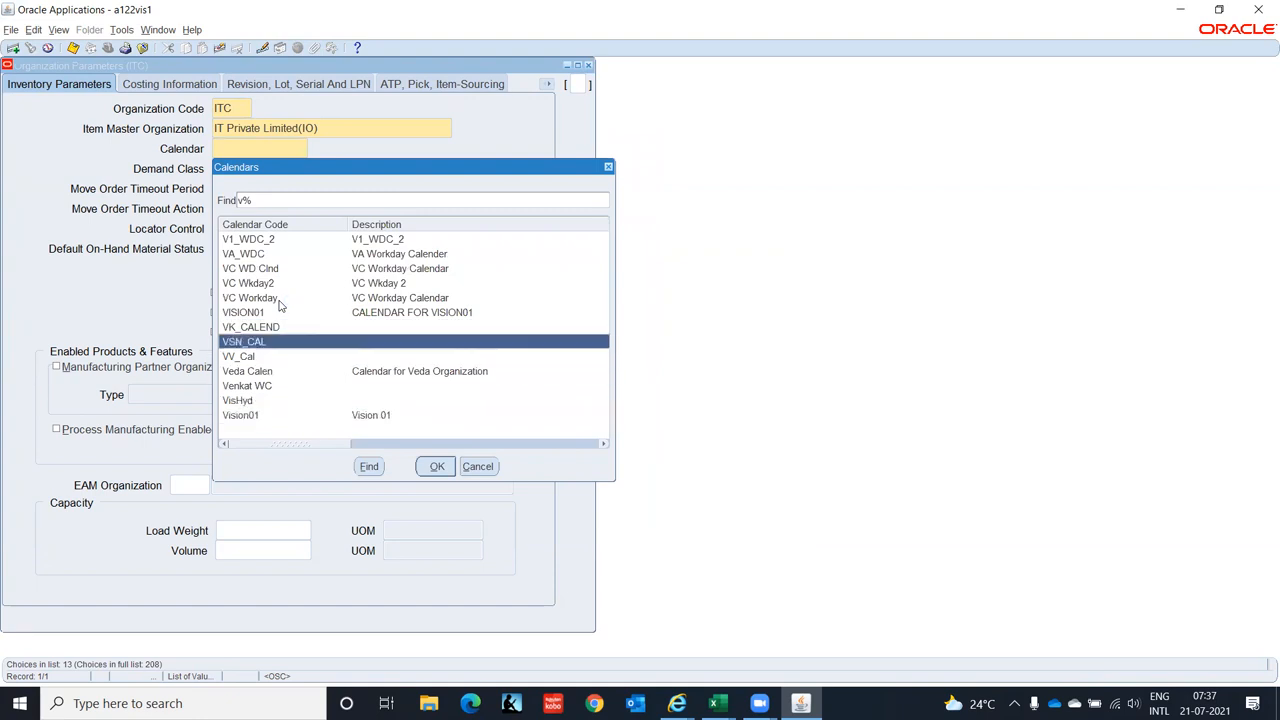
key(Up)
key(Up)
key(Up)
key(Up)
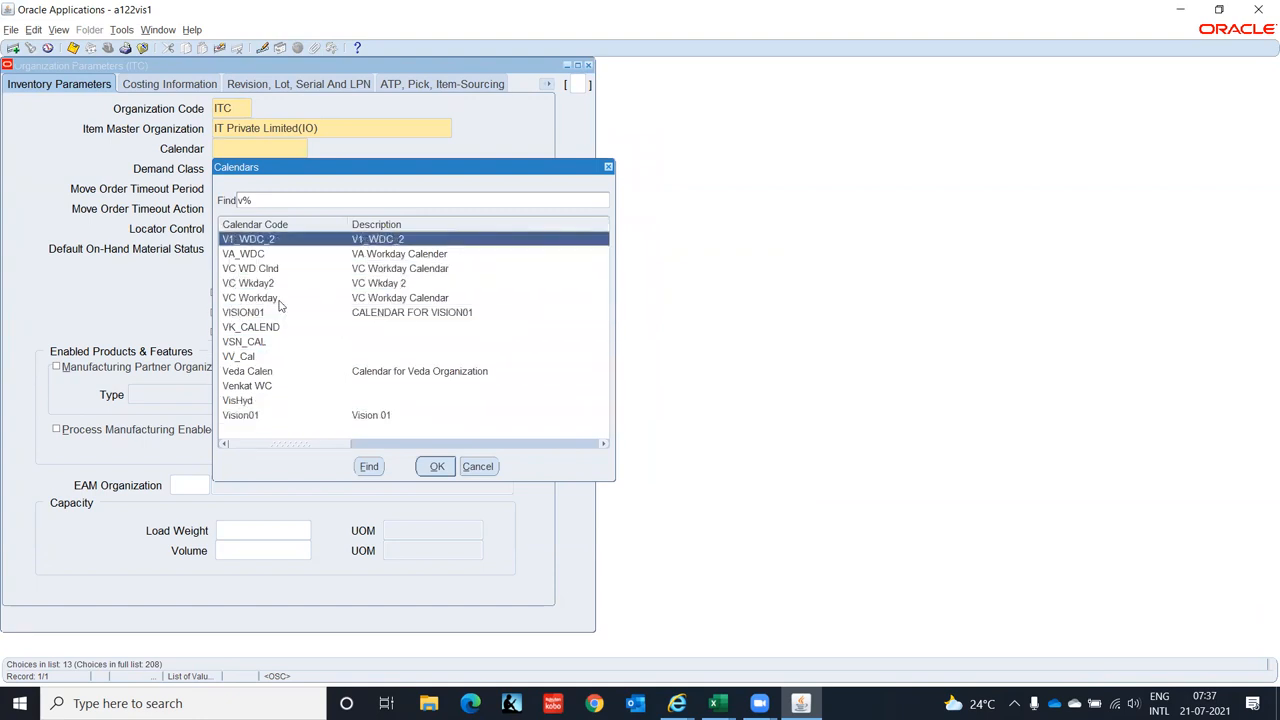
key(BackSpace)
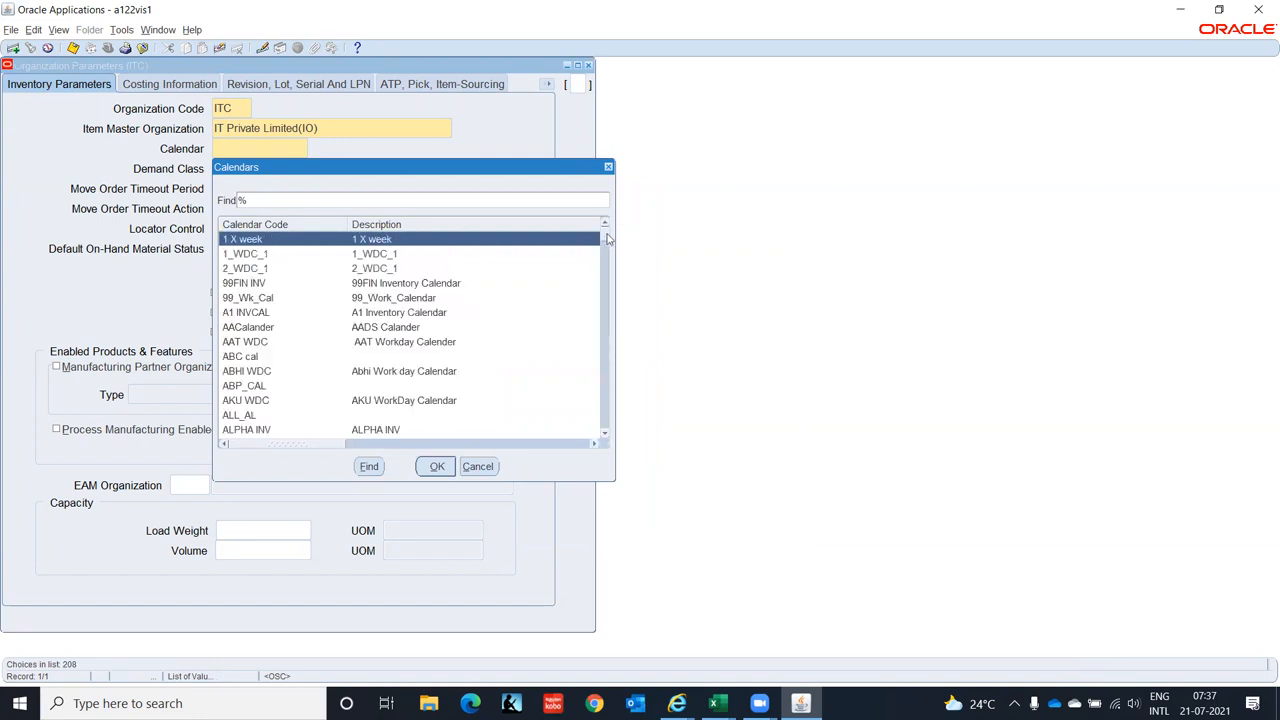
drag(607, 238, 600, 440)
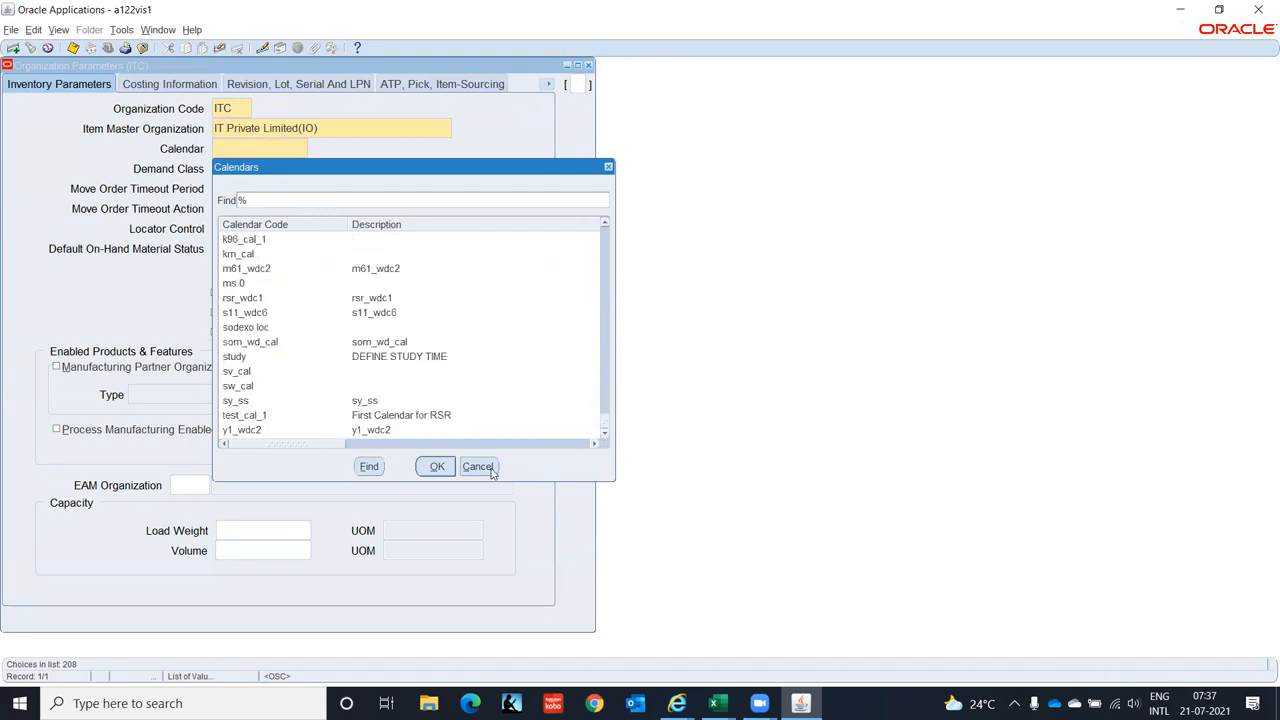
click(494, 468)
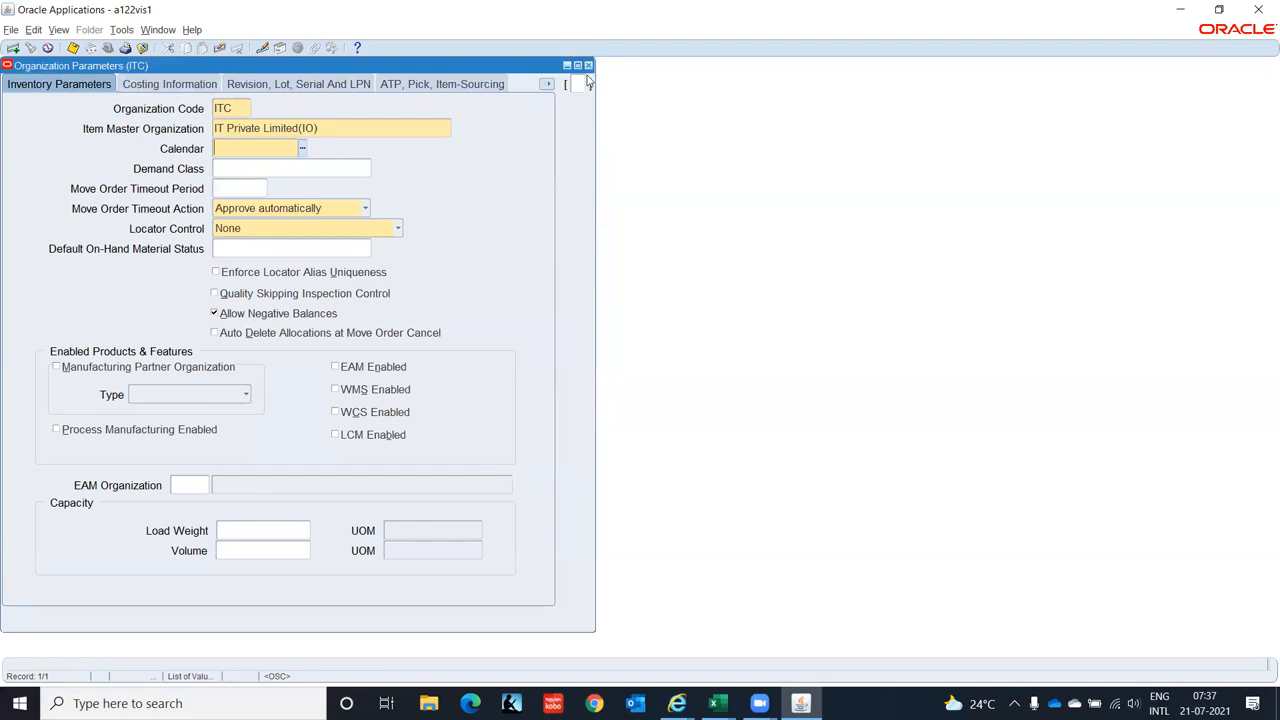
click(588, 65)
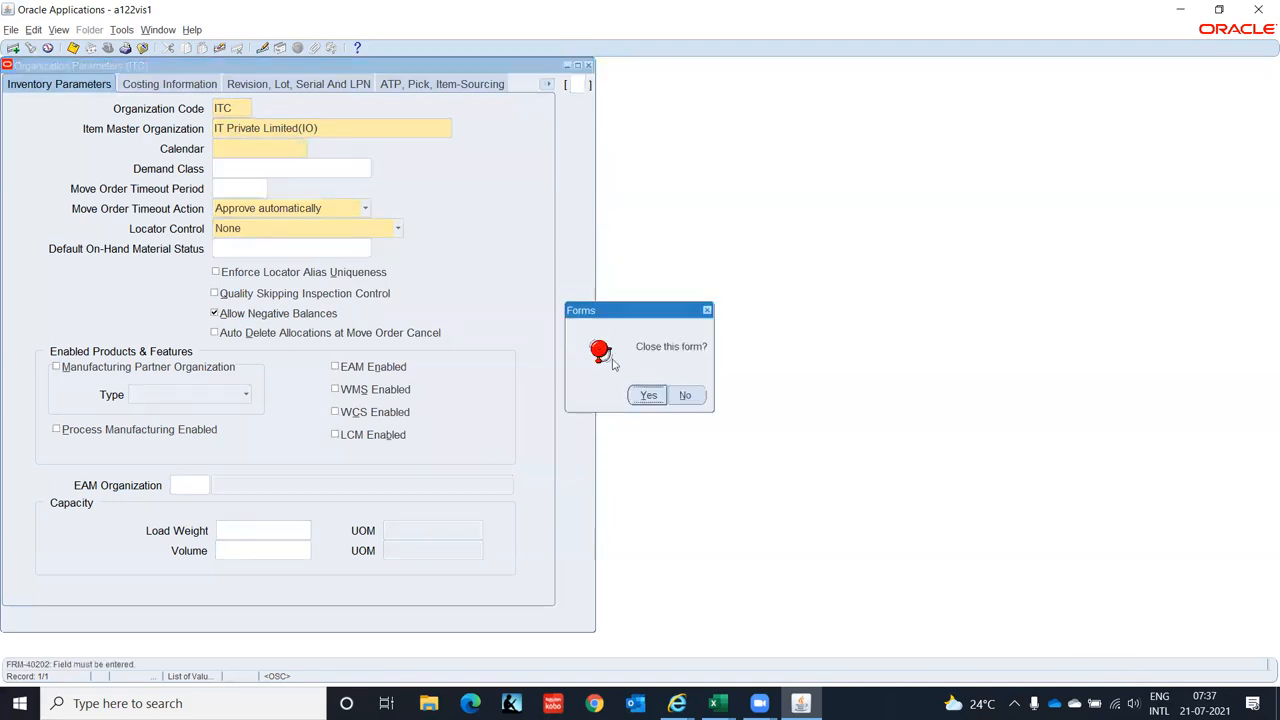
click(647, 395)
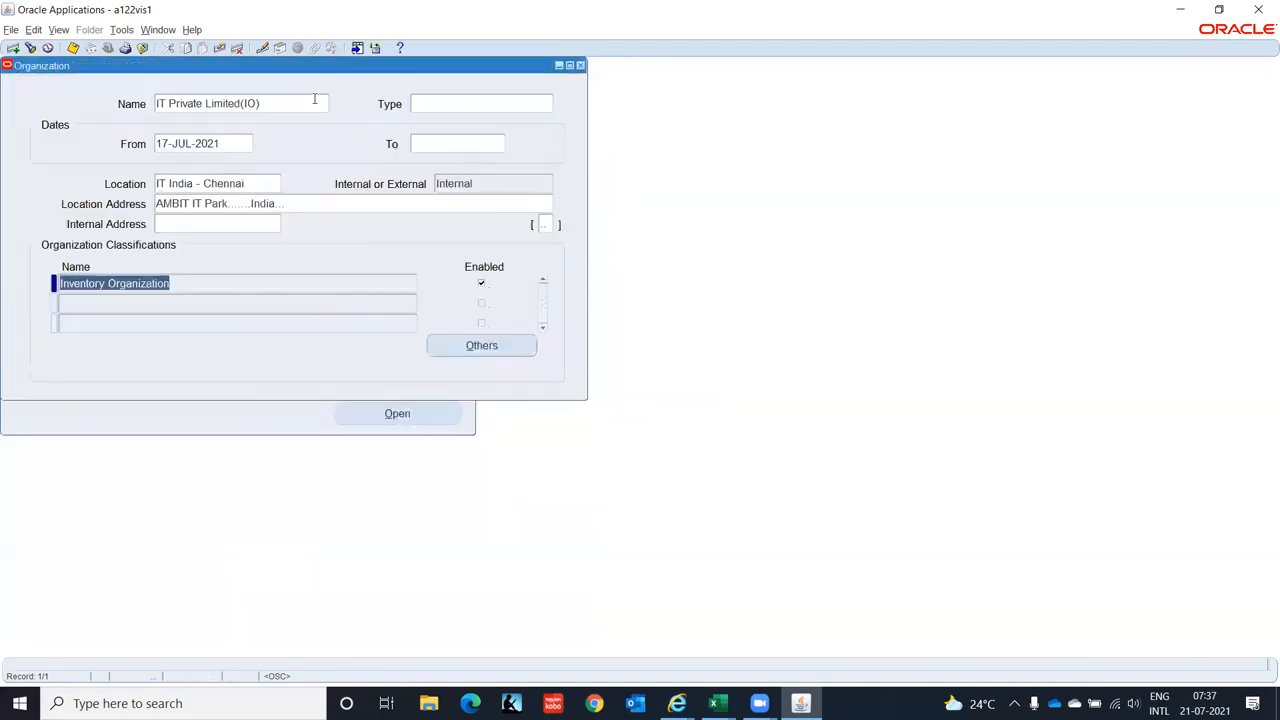
- From the Organization Name field, open Find Organization to search for Vision
click(294, 103)
click(28, 48)
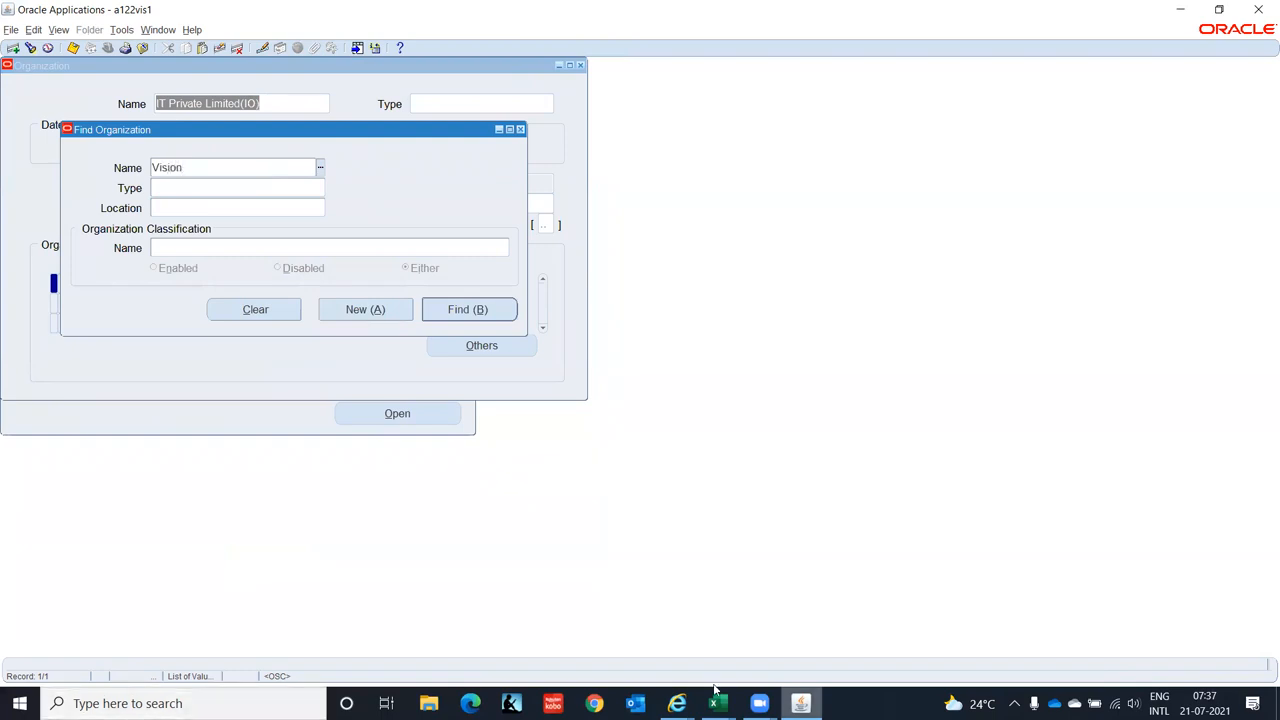
- Review the inventory organization screenshot on the Oracle 09112020 workbook's IO sheet, then return to Oracle
mouse_move(715, 703)
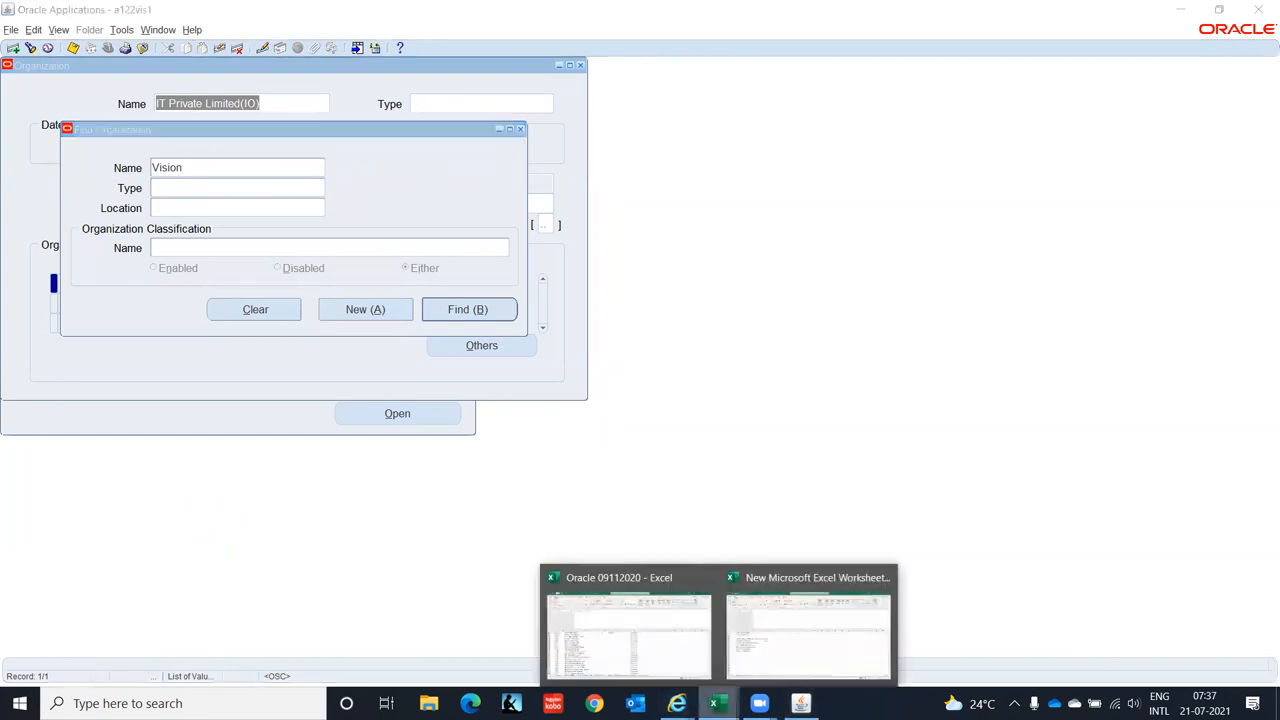
click(625, 642)
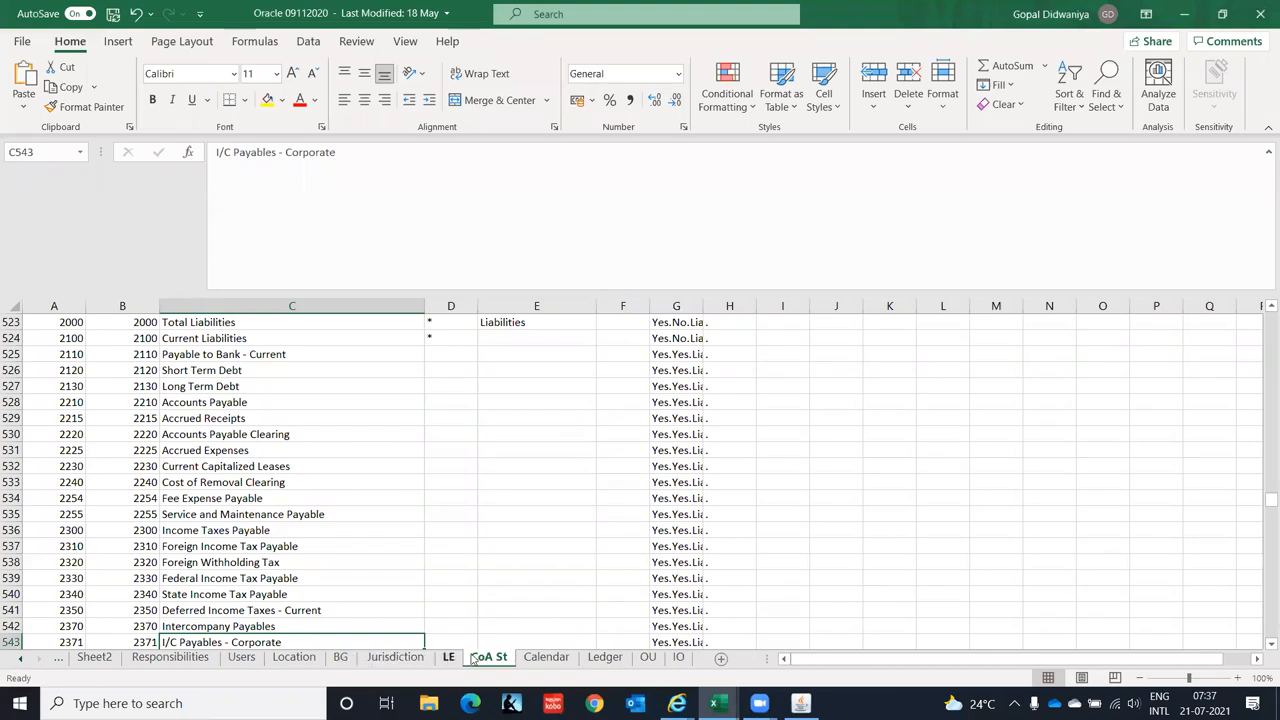
click(671, 660)
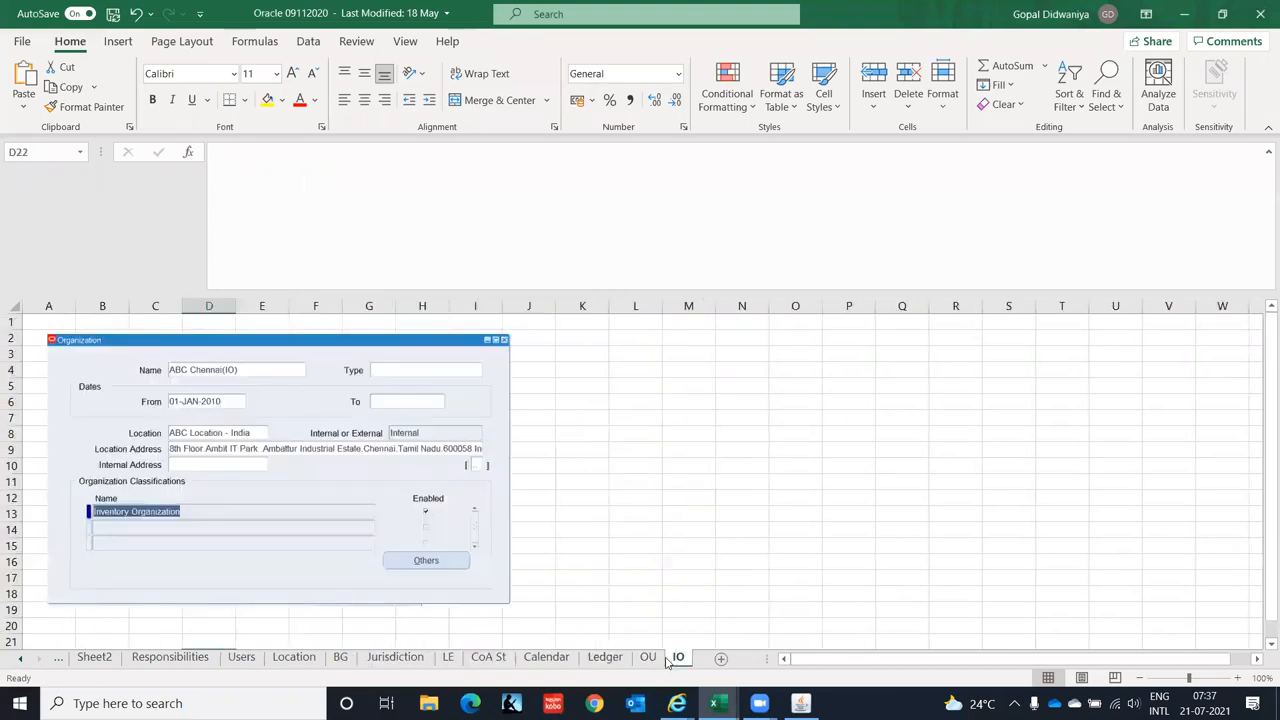
click(591, 513)
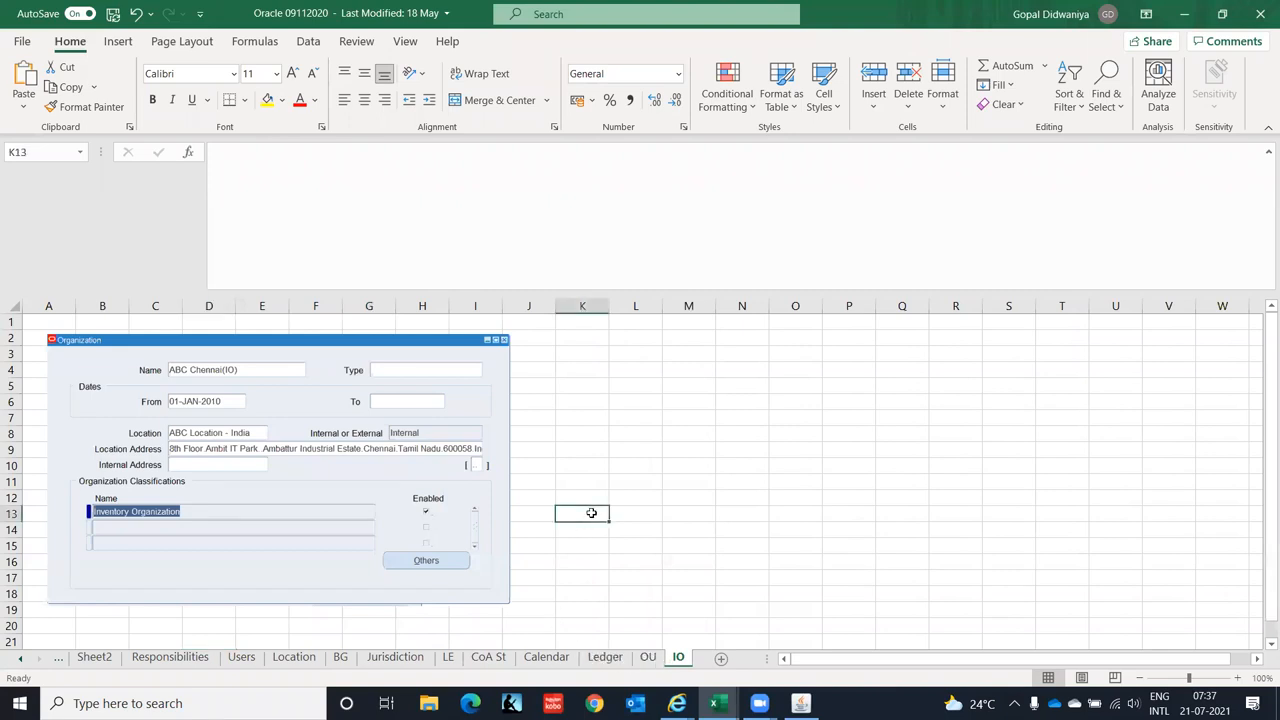
key(Up)
key(Up)
key(Up)
key(Up)
key(Up)
key(Up)
key(Up)
key(Up)
key(Up)
key(Up)
key(Up)
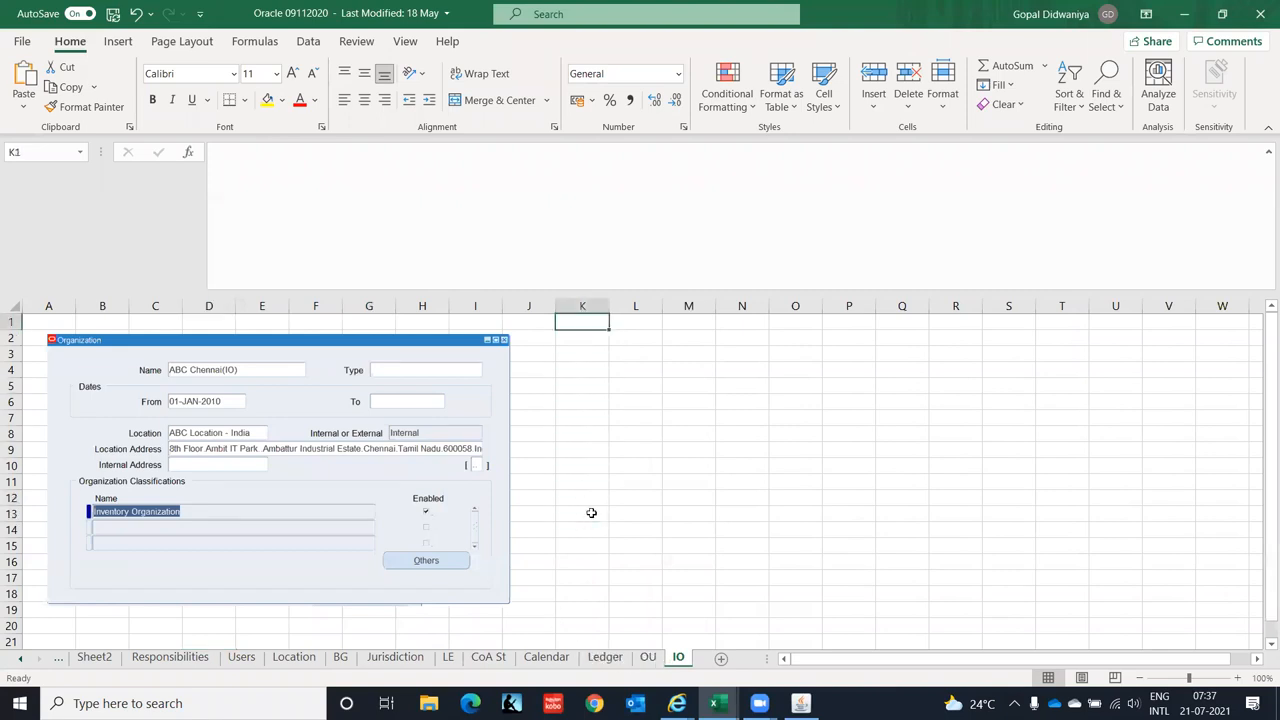
click(800, 703)
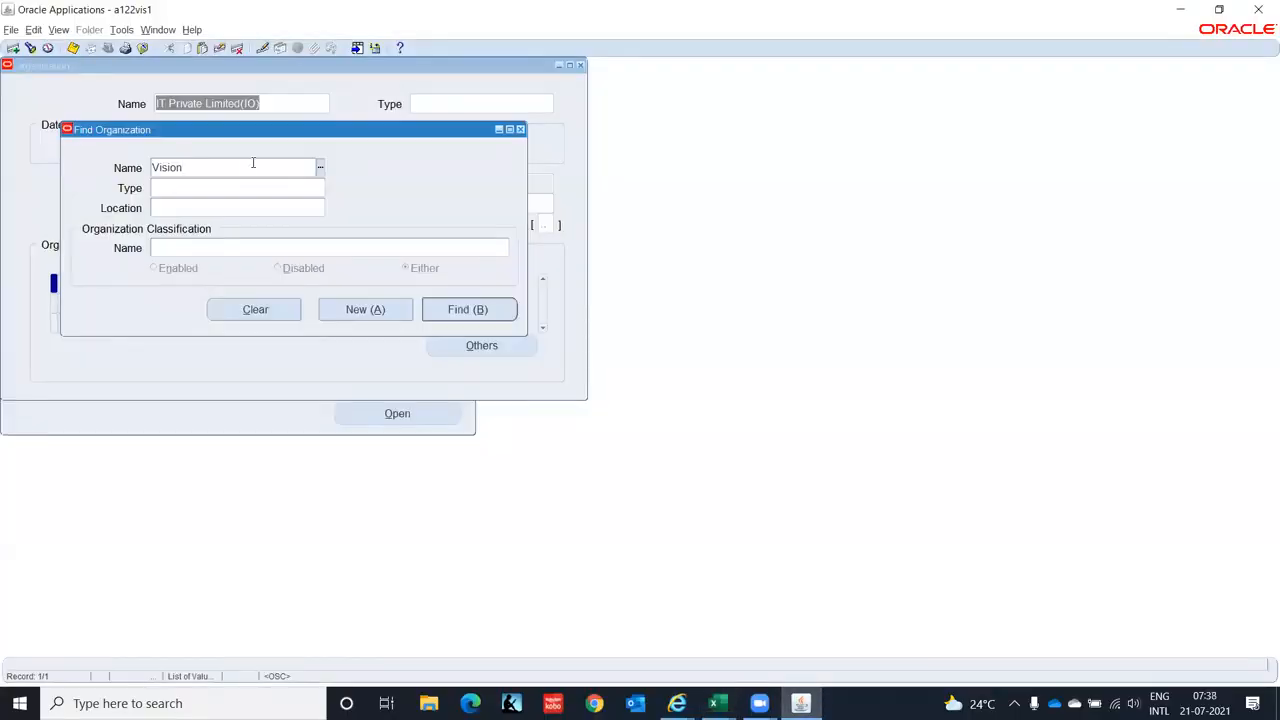
- Search Vision%Cor%, load Vision Corporation, dismiss the flexfield error and browse its classifications
text(Cor%)
key(Return)
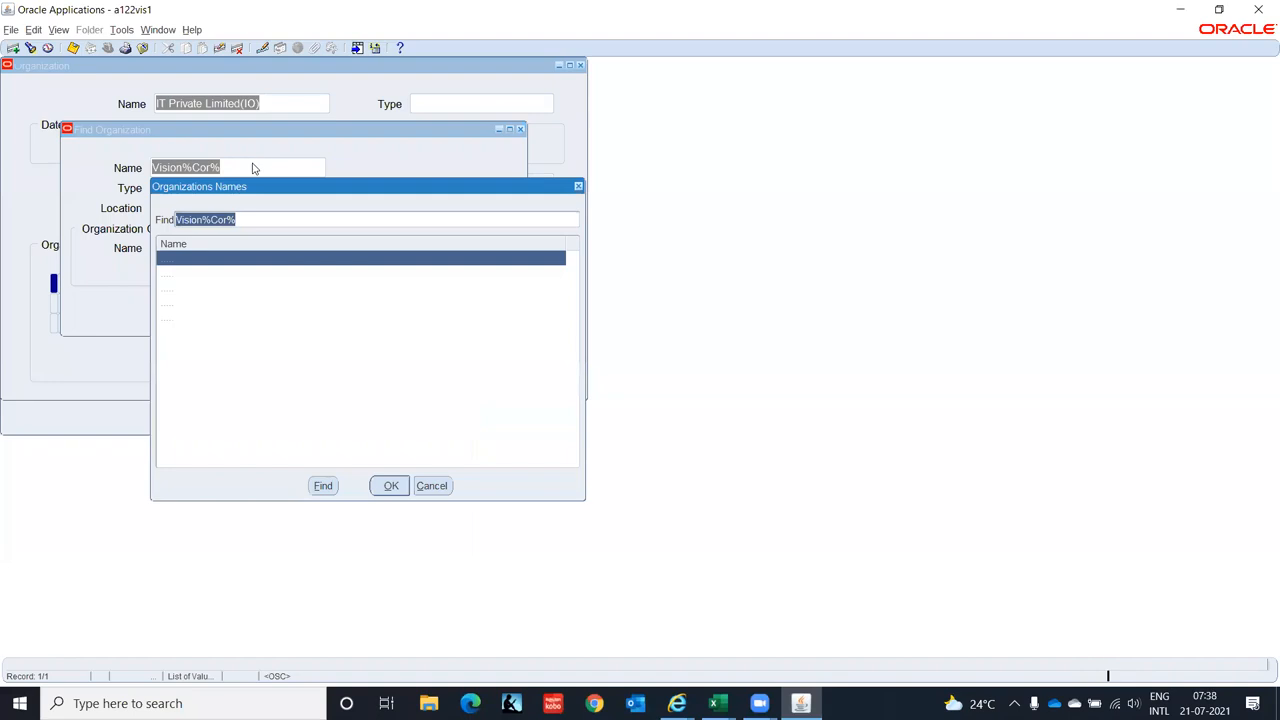
key(Down)
key(Down)
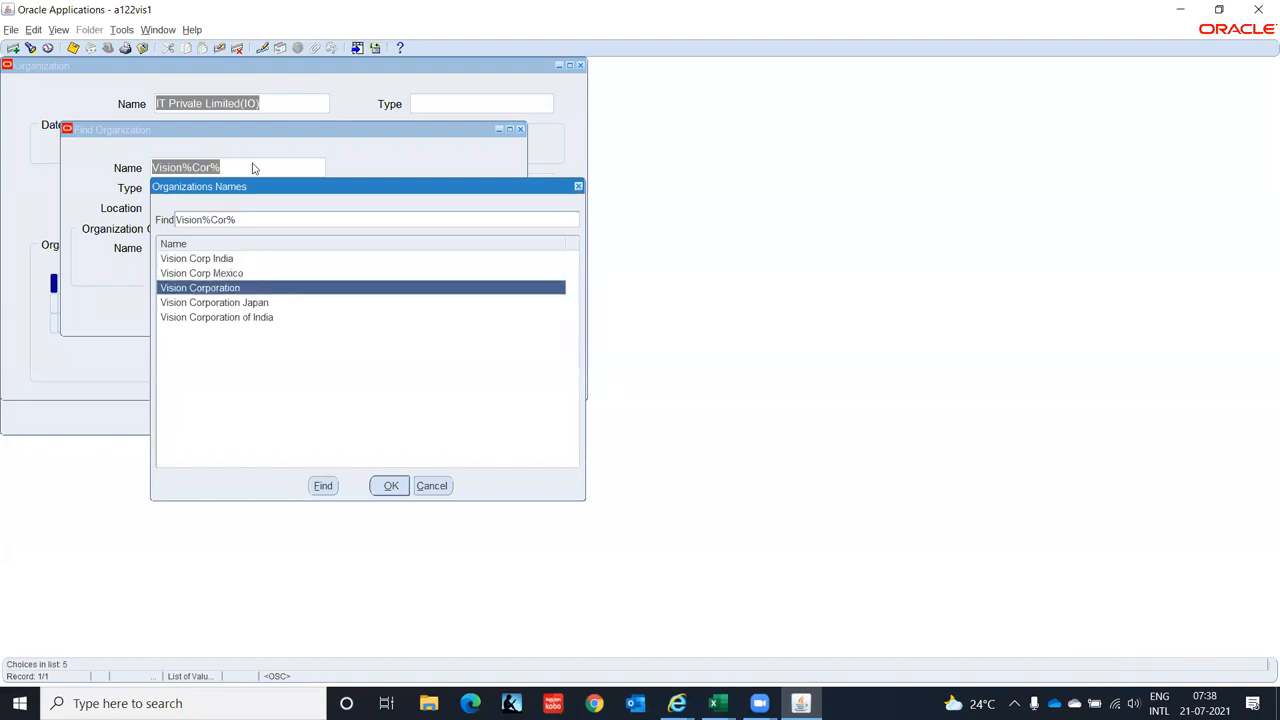
key(Return)
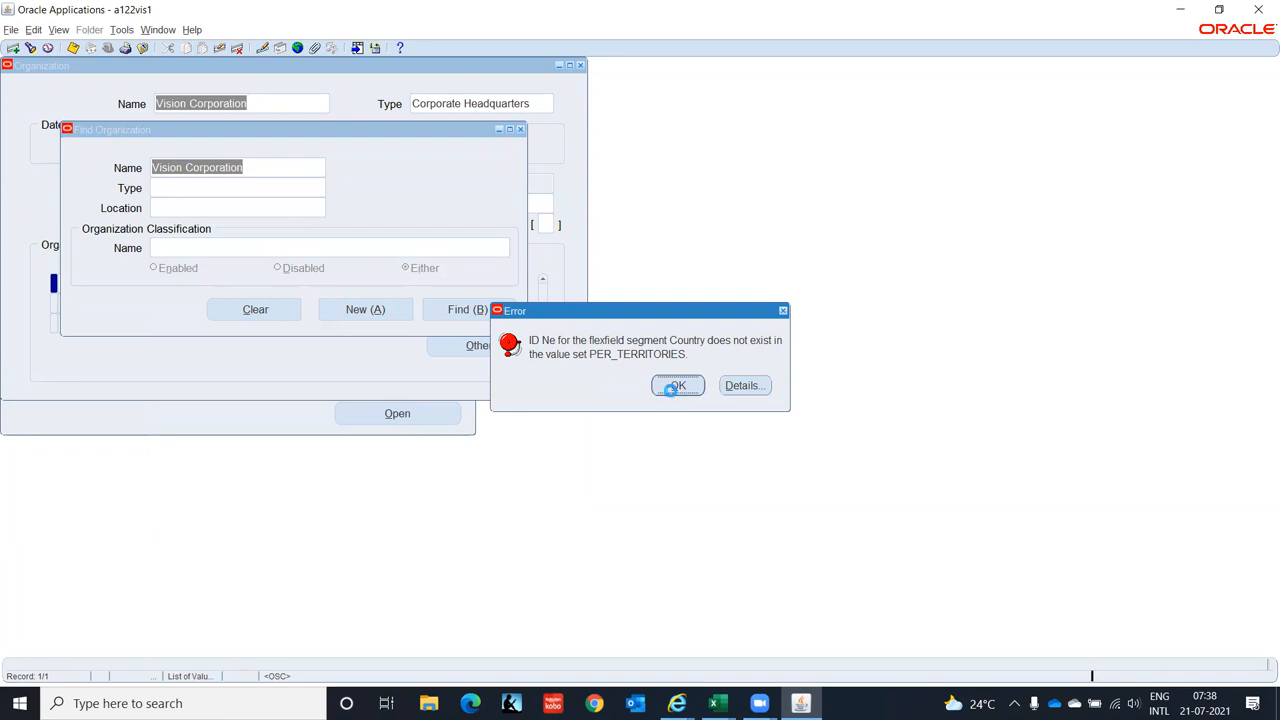
click(677, 386)
click(265, 302)
key(Down)
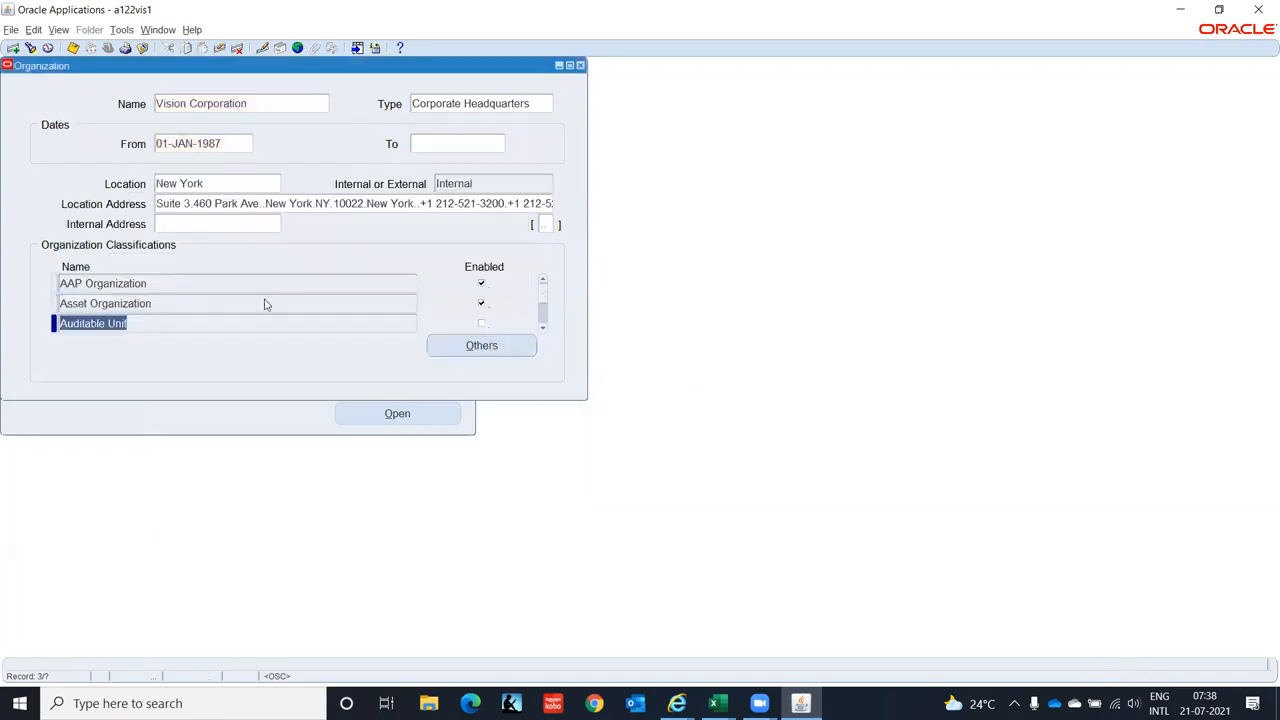
key(Down)
key(Down)
key(Down)
key(Down)
key(Down)
key(Down)
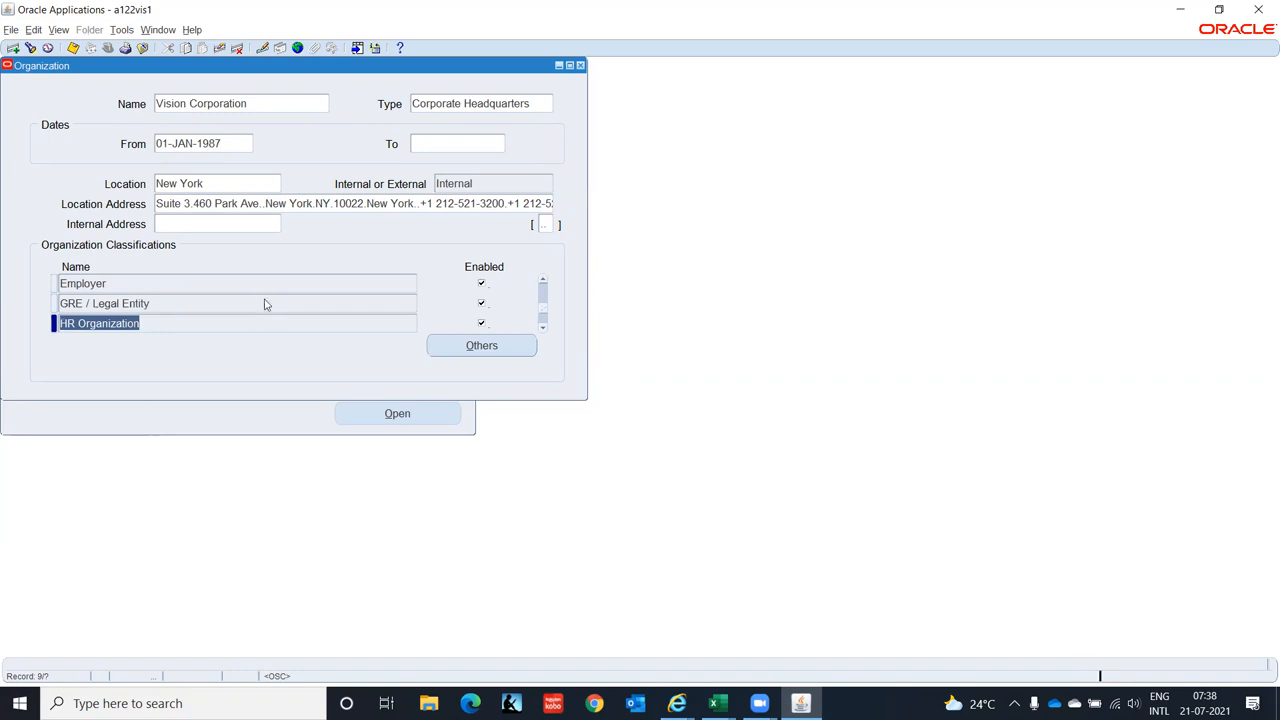
key(Down)
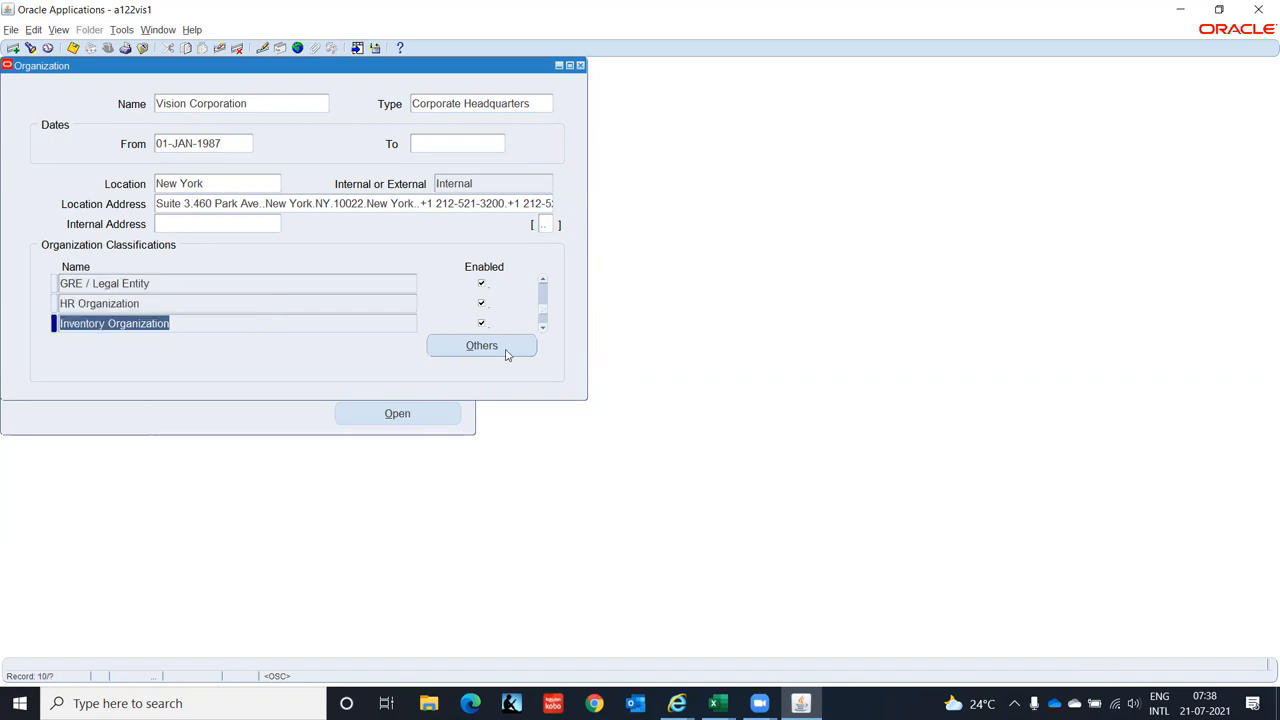
click(505, 347)
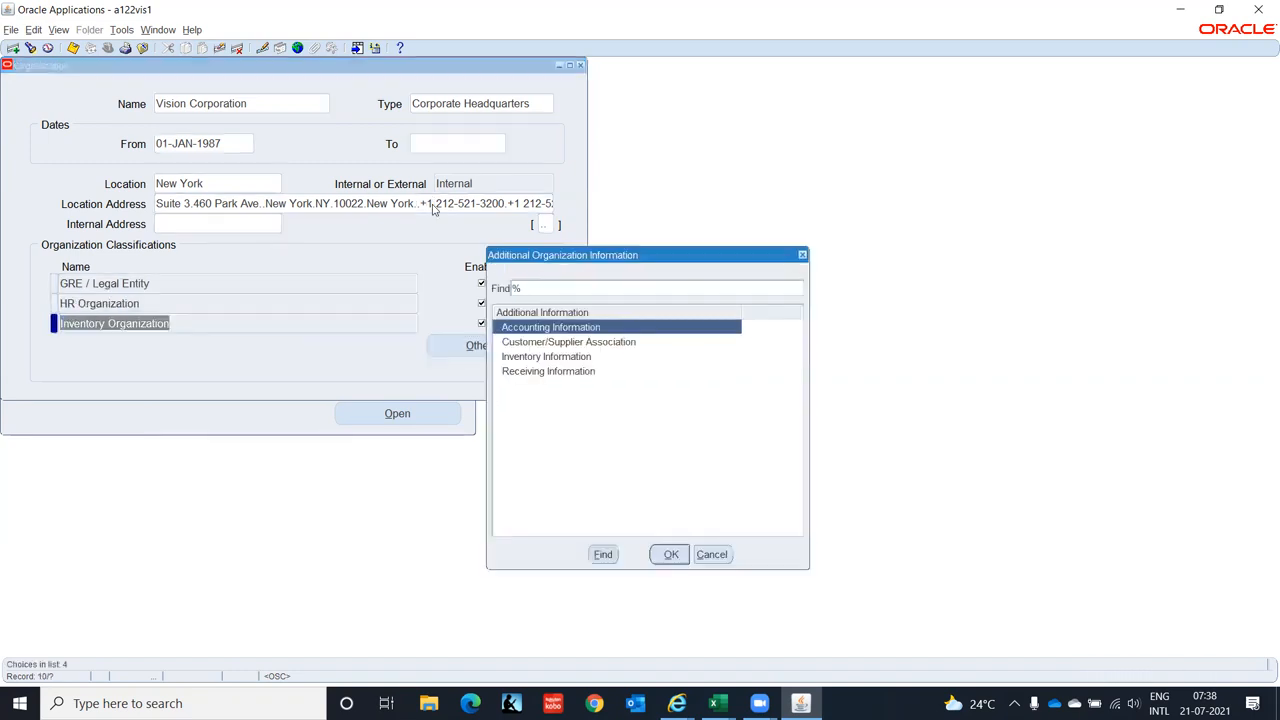
click(568, 358)
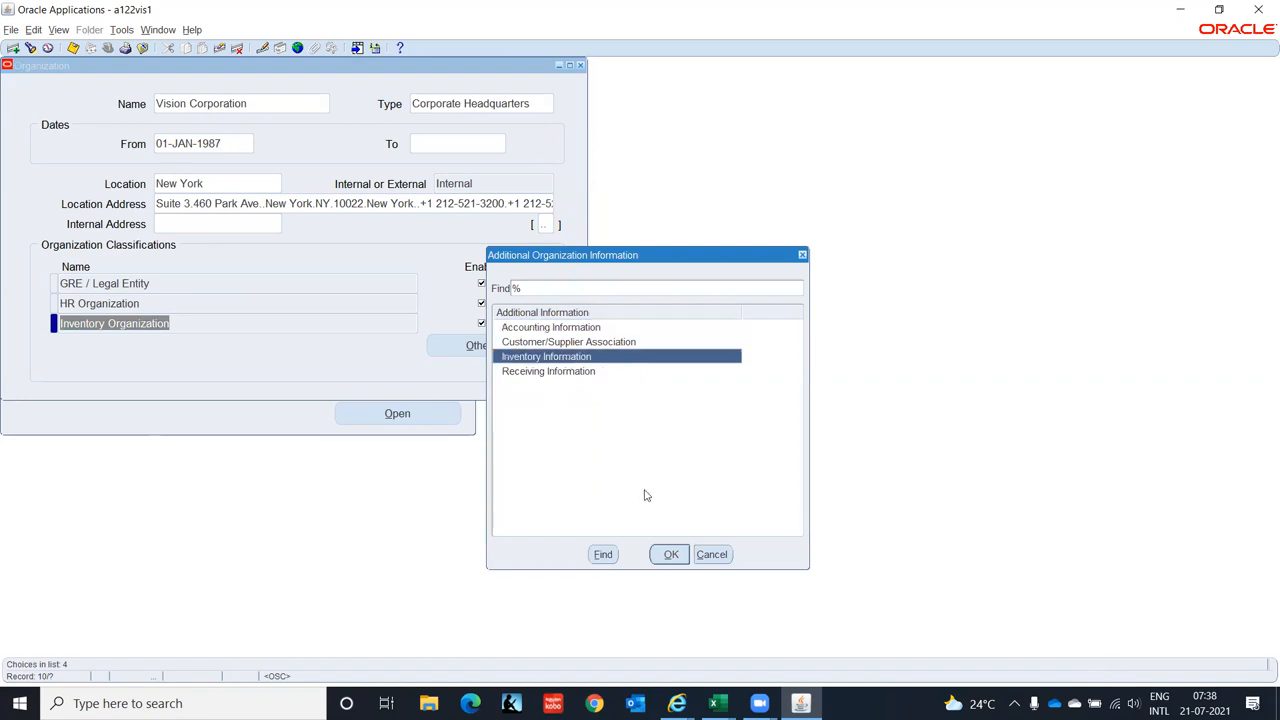
click(668, 556)
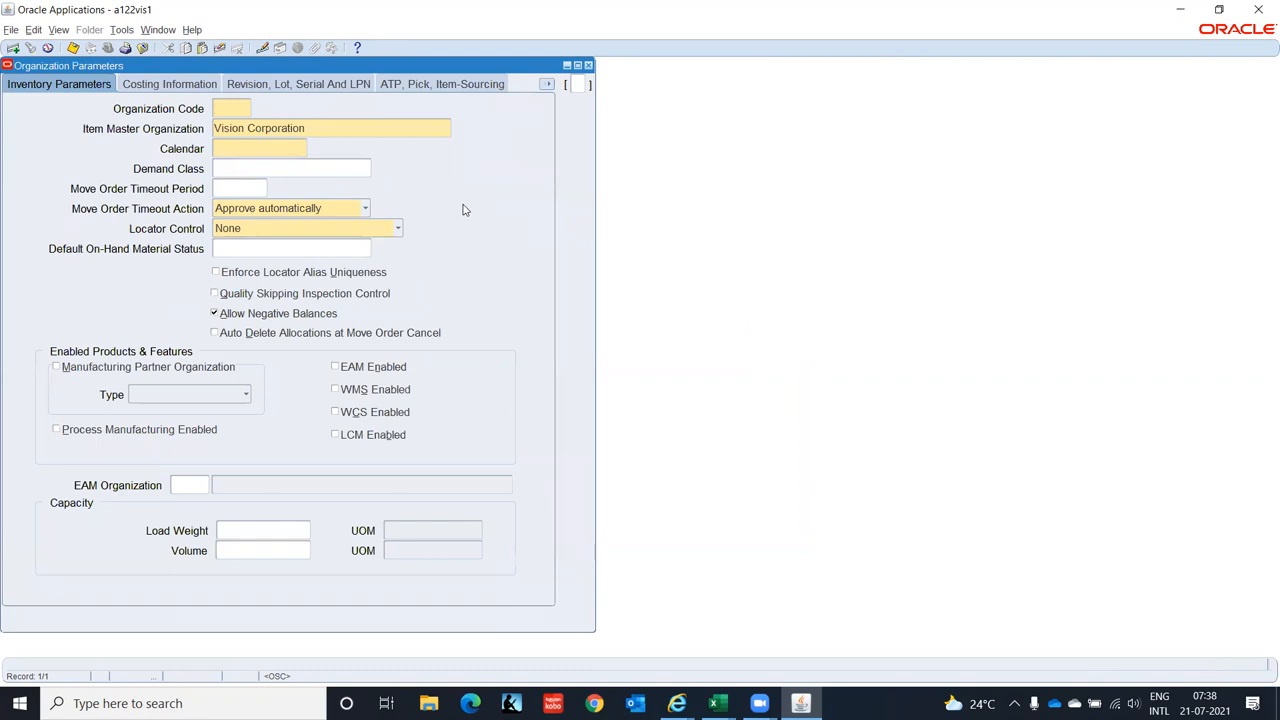
key(F4)
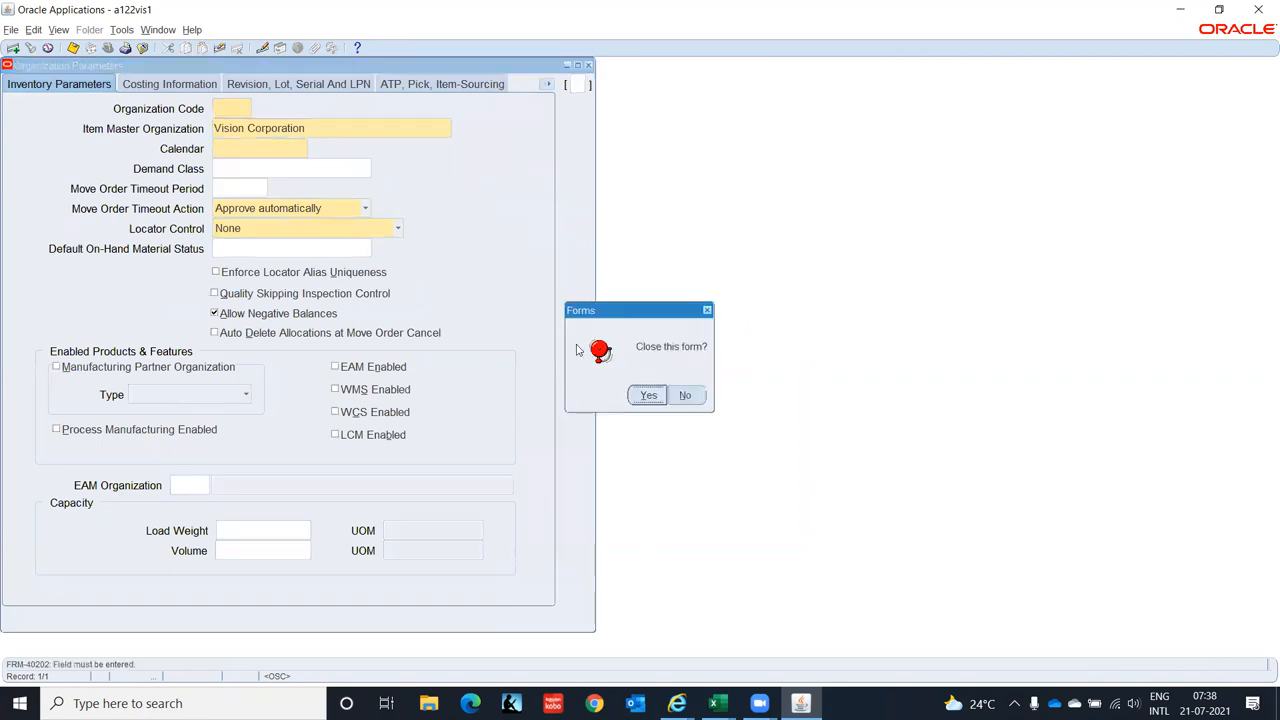
click(648, 396)
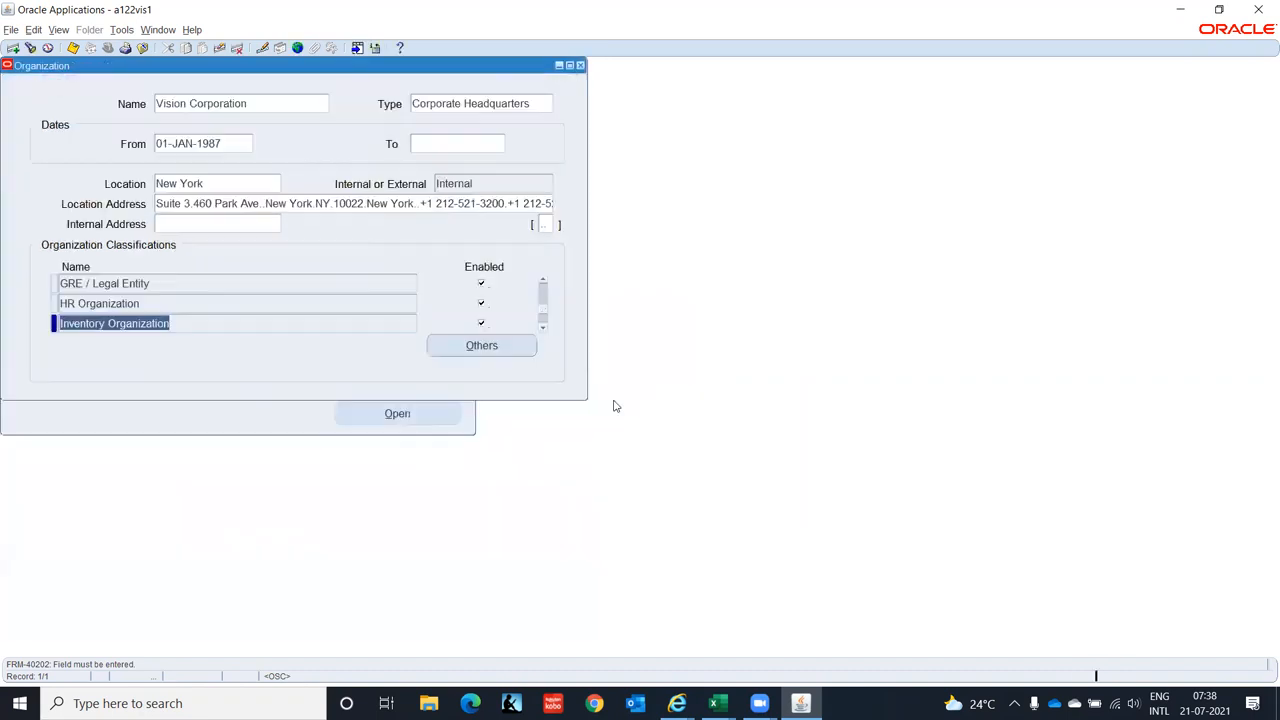
- Close the Vision Corporation organization form and go to the Calendars setup form
key(F4)
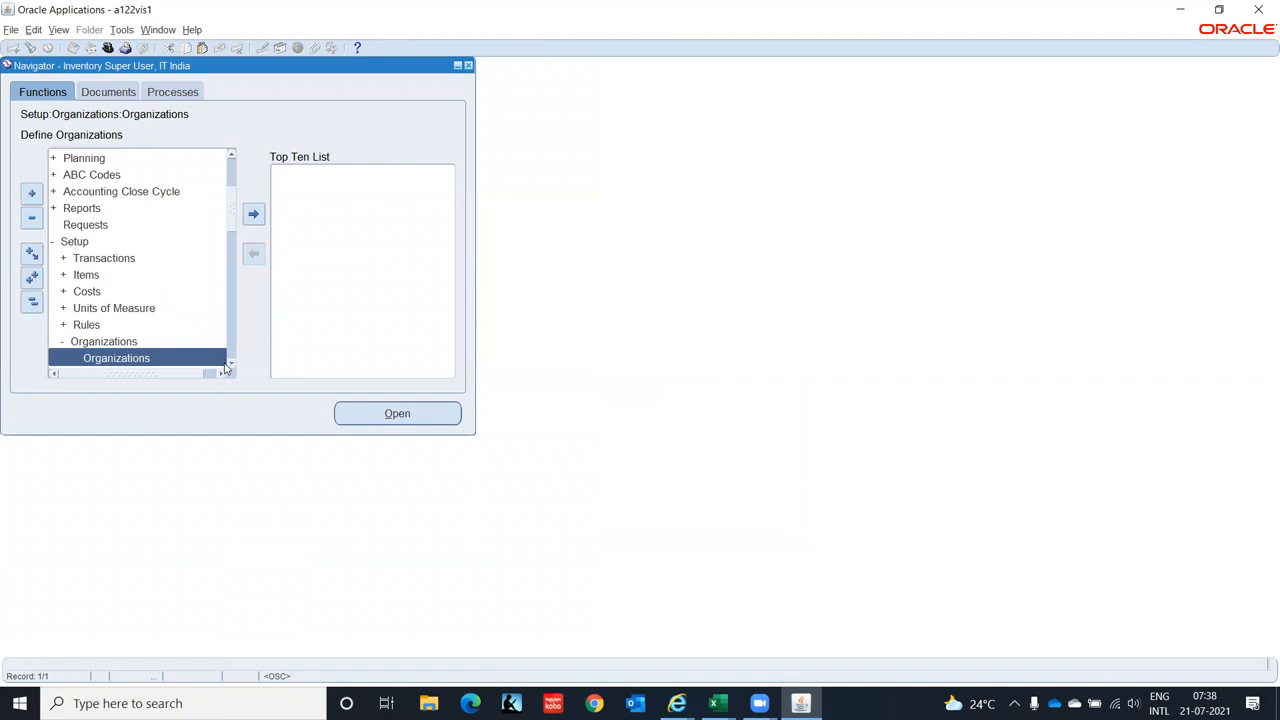
scroll(231, 369, down, 3)
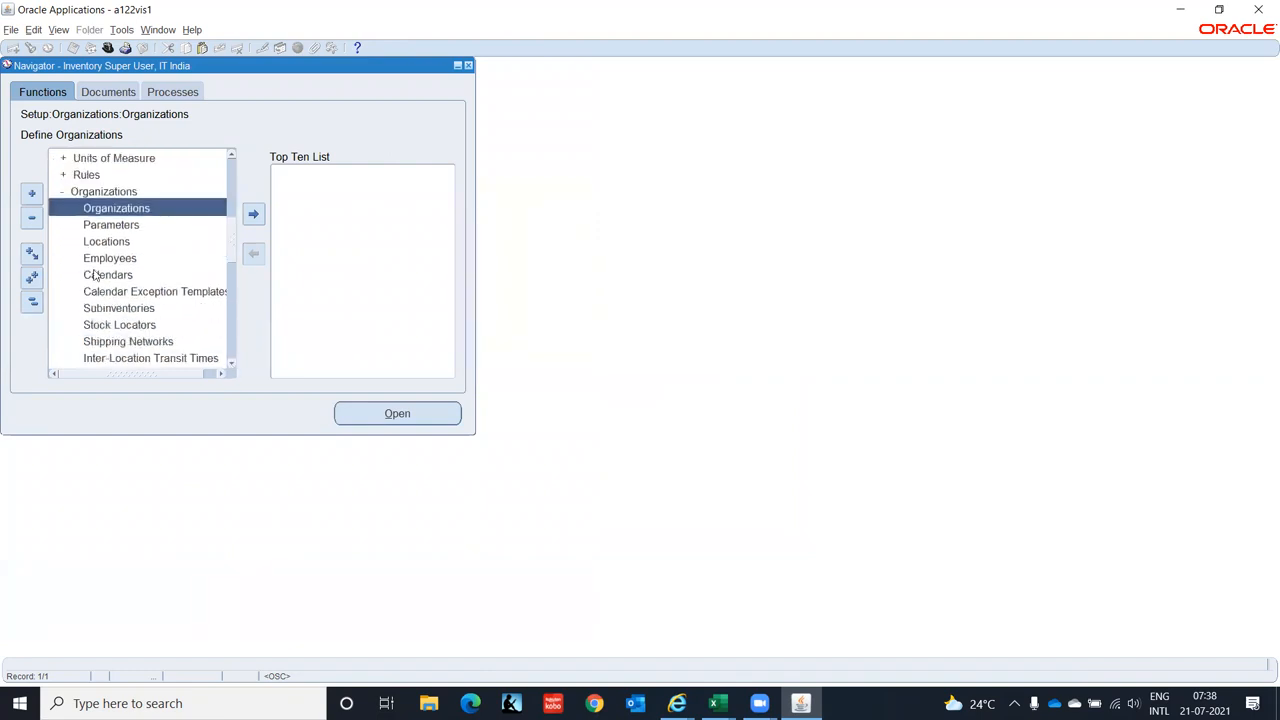
click(96, 276)
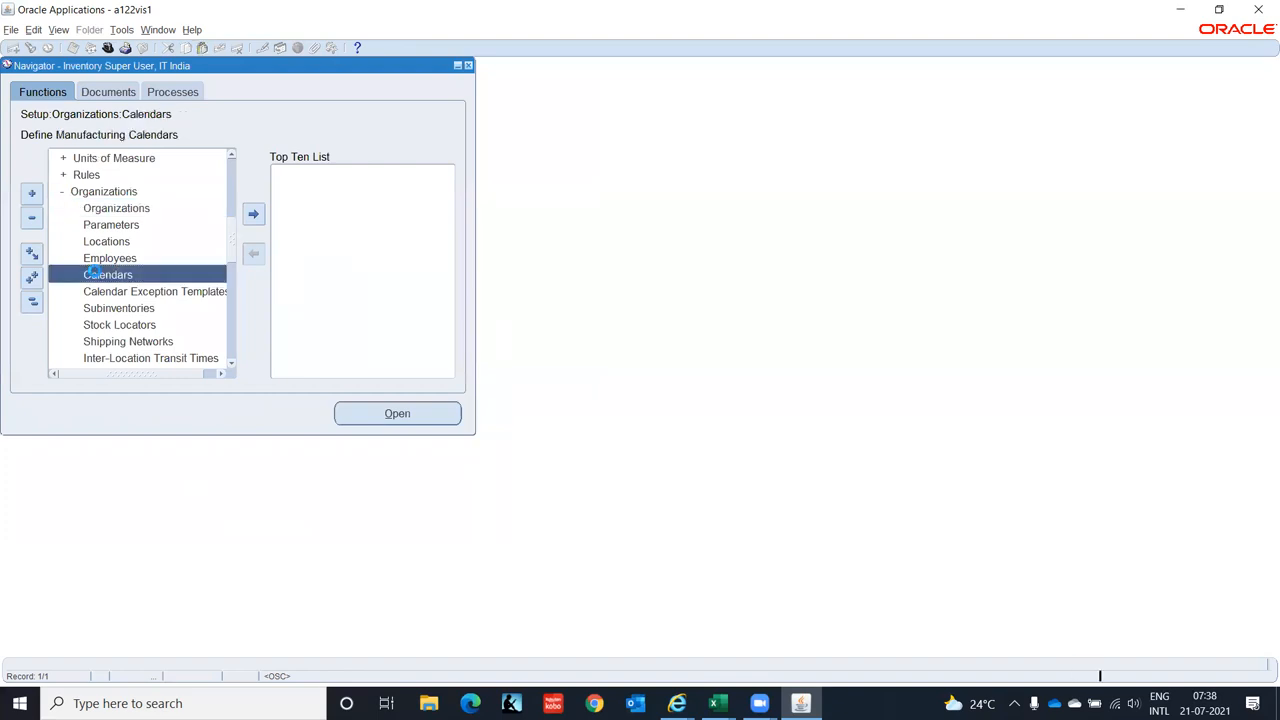
double_click(92, 273)
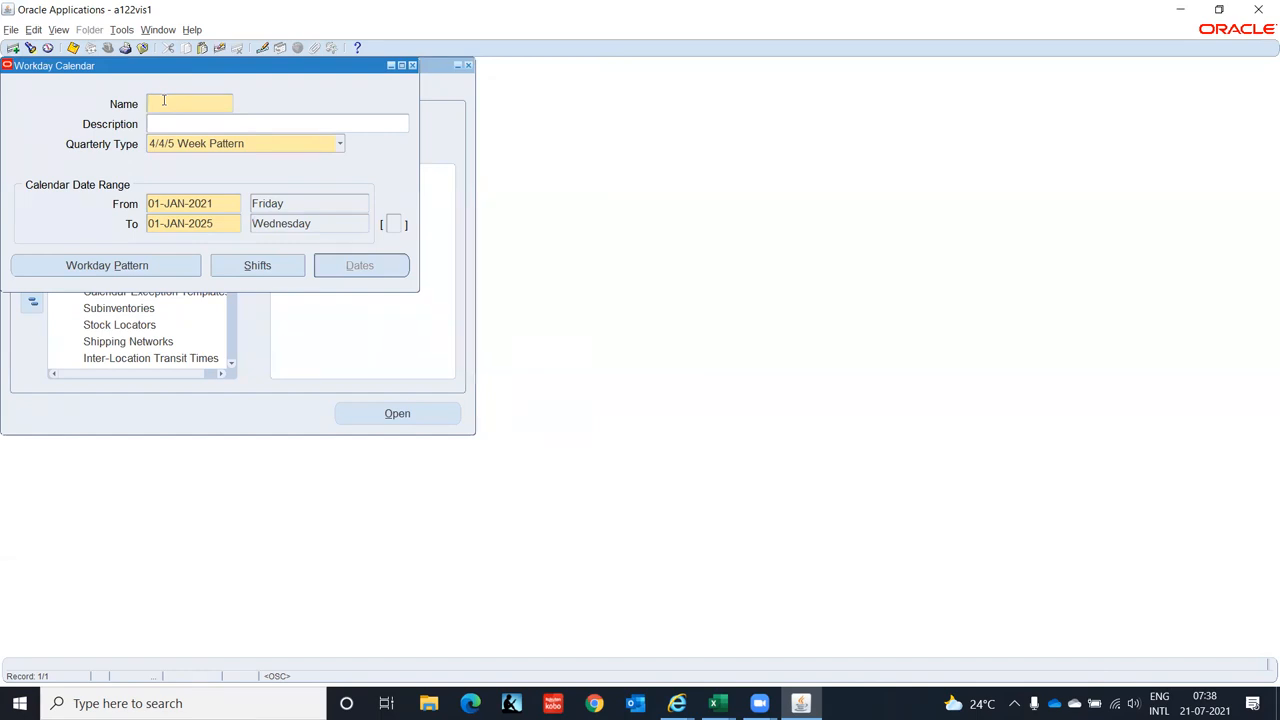
- Save a new calendar IT Corpo covering 01-JAN-2021 to 01-JAN-2025 with a 4/4/5 week pattern
text(IT Corpo)
key(Tab)
key(Tab)
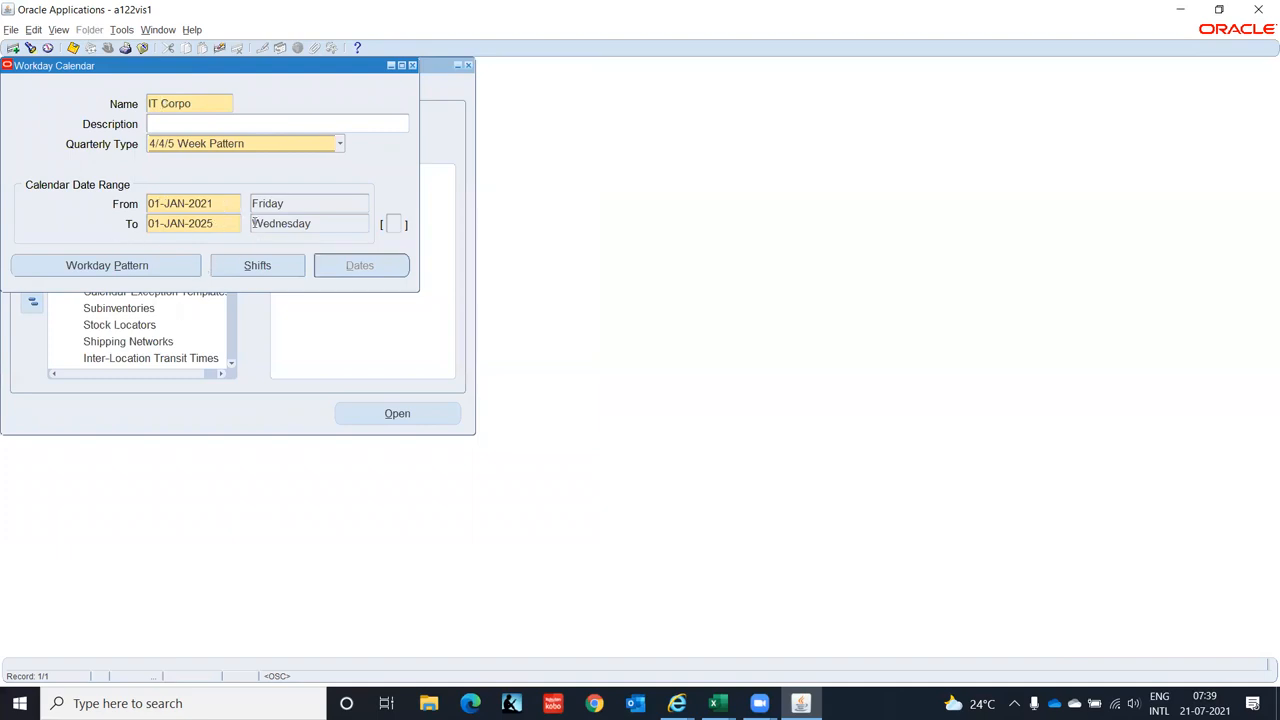
click(89, 268)
click(89, 268)
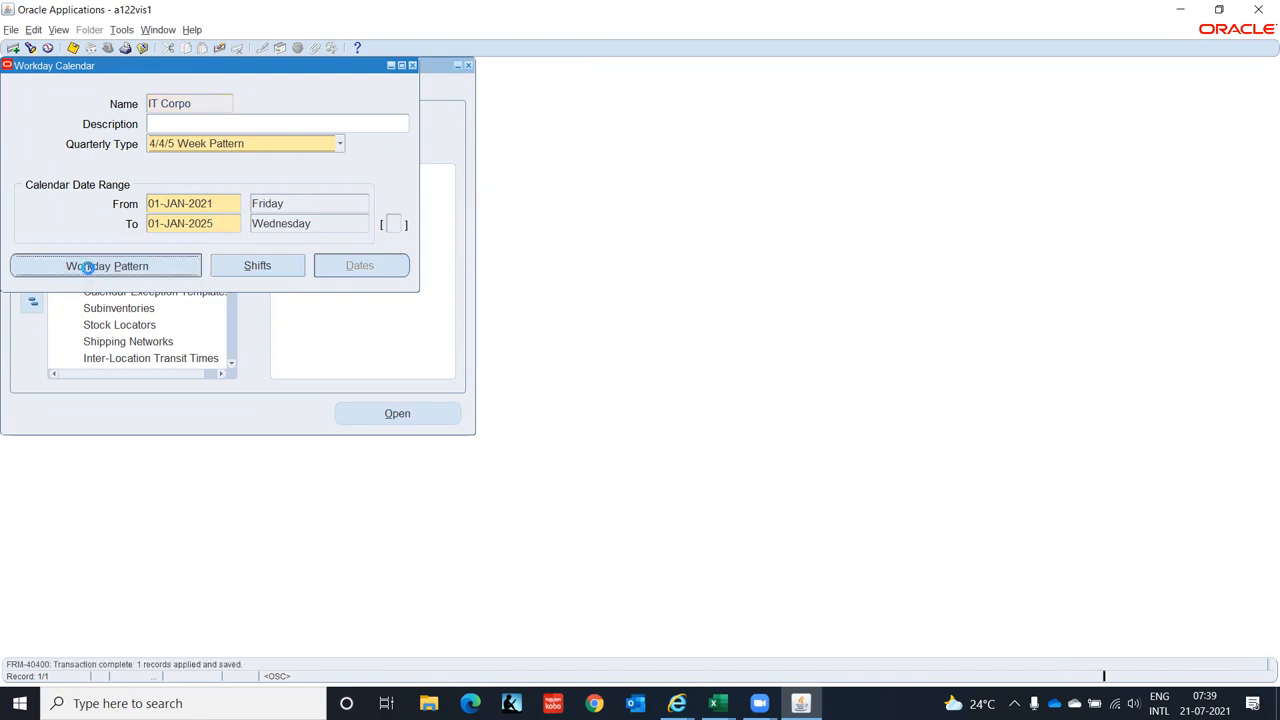
- Save IT Corpo's workday pattern as sequence 1 with 9 days on and 6 off, then view its shifts
text(1)
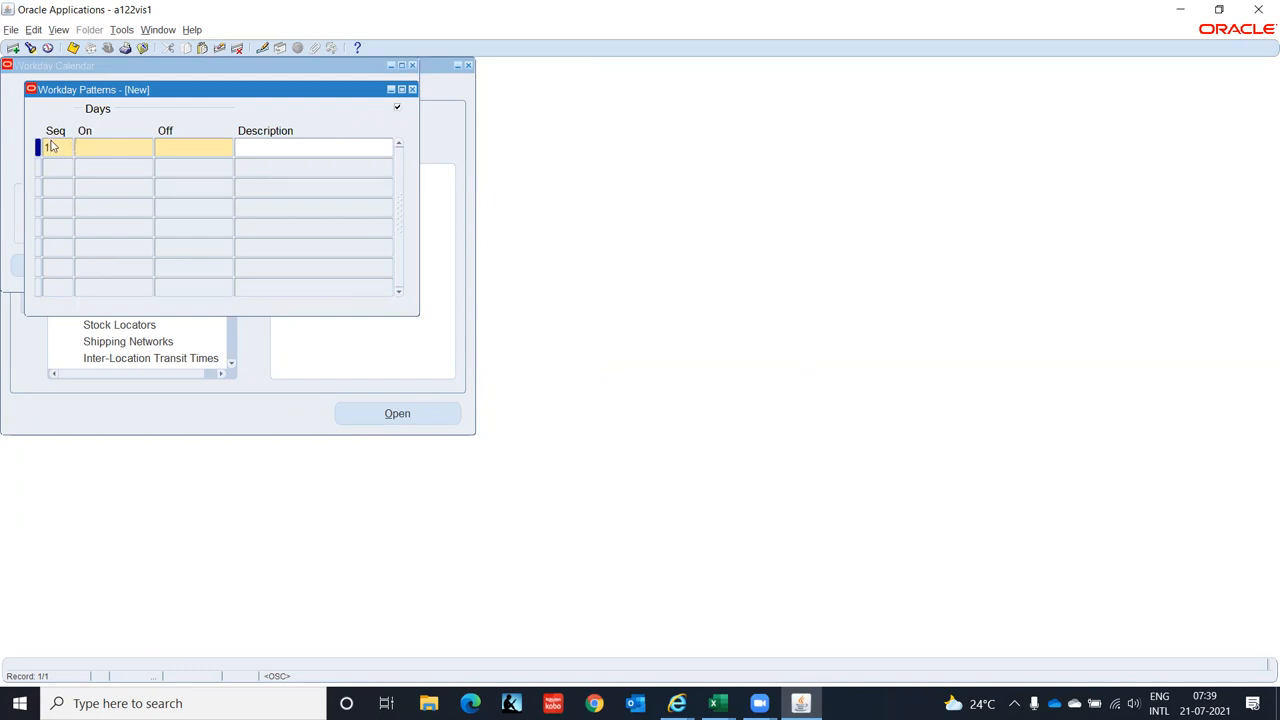
key(Tab)
text(6)
key(Tab)
key(ctrl+s)
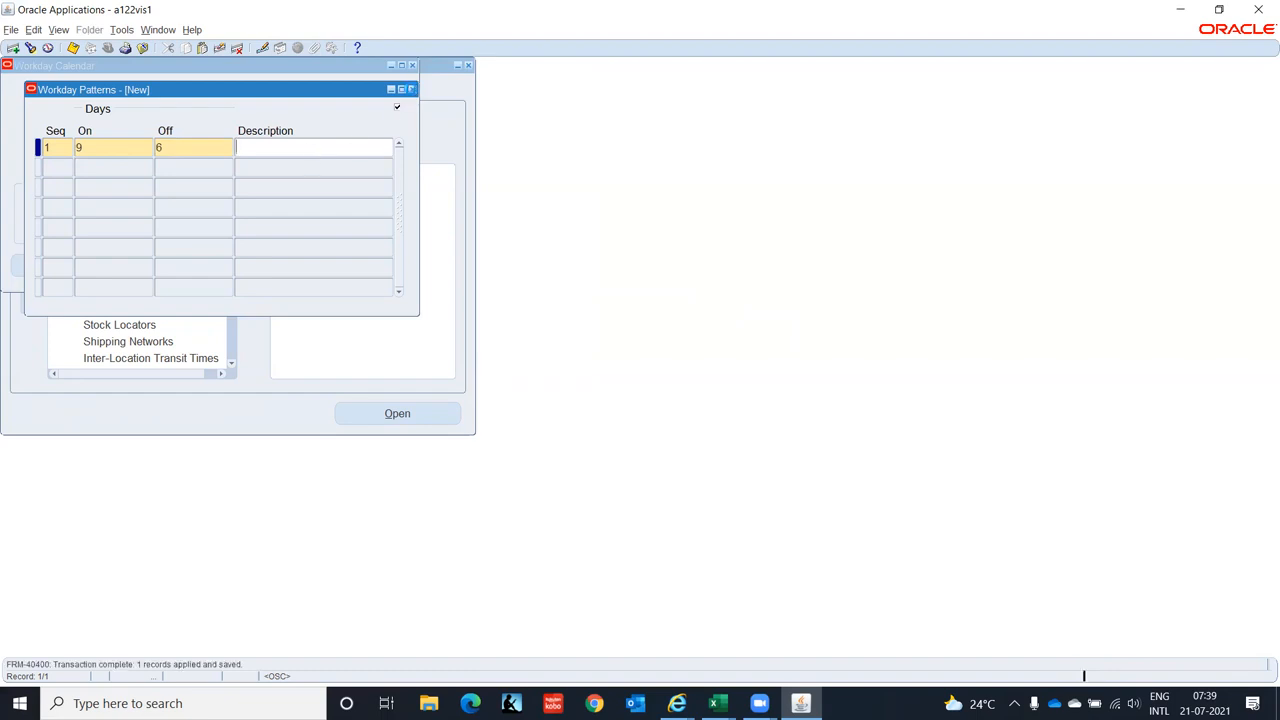
click(412, 89)
click(257, 266)
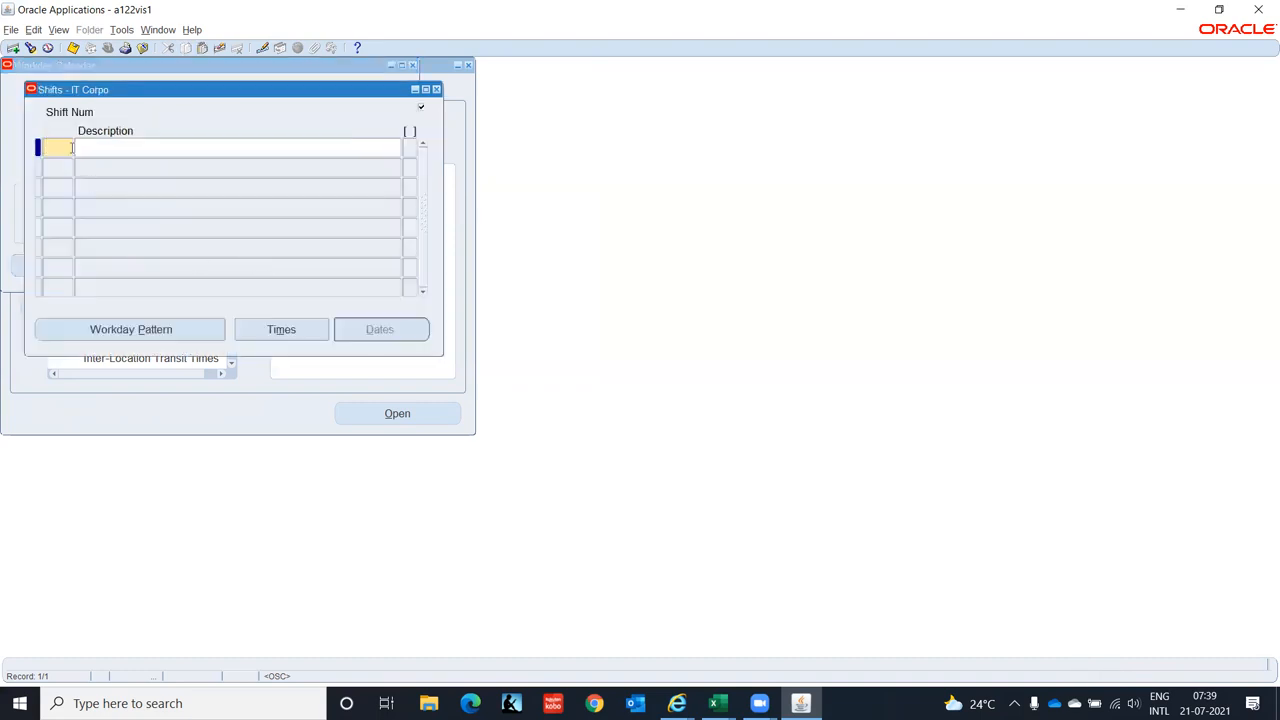
- Add shift number 1 with the description General
text(1)
click(106, 155)
text(General)
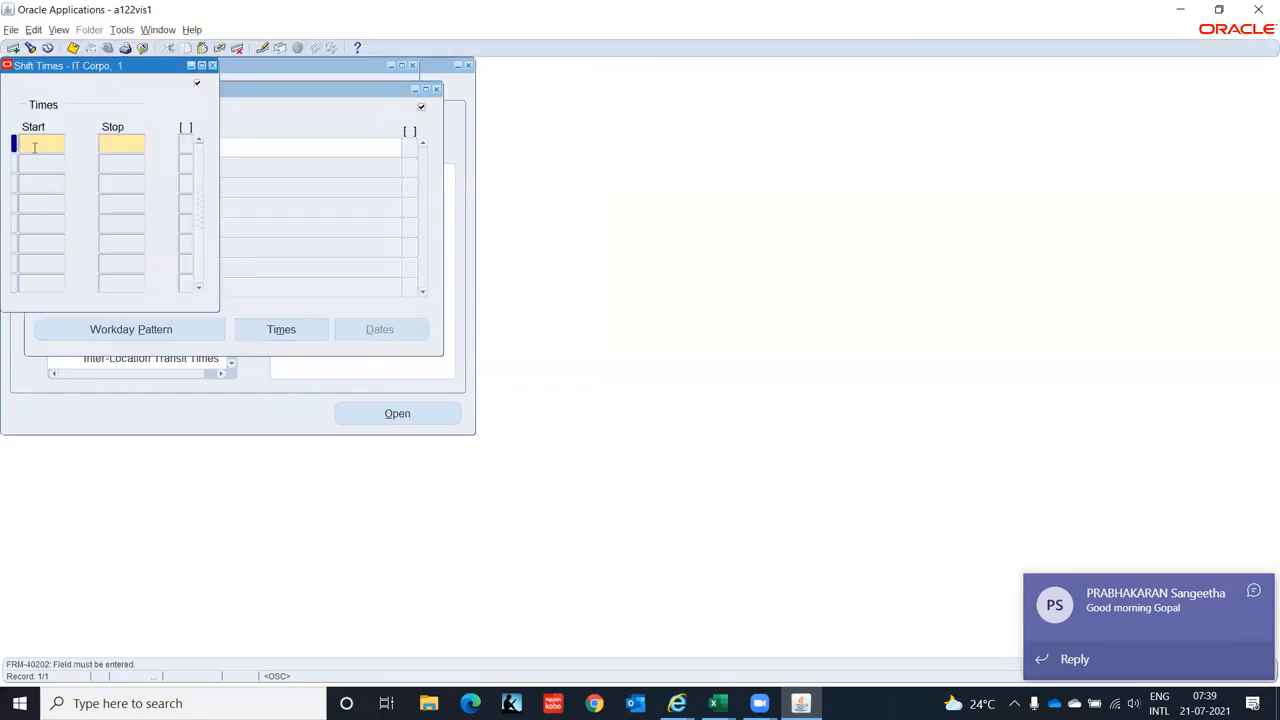
- Give shift 1 a start time of 9:00 and stop time of 6:00, and save it
text(9)
key(Tab)
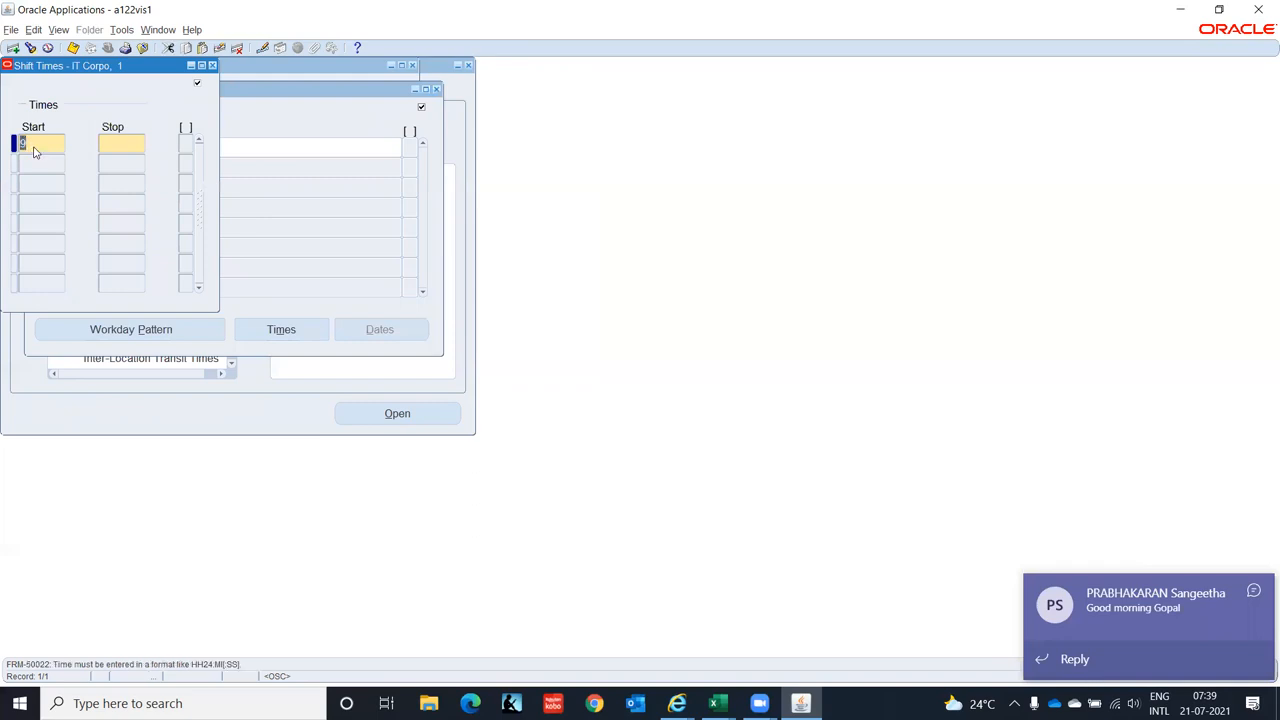
click(35, 149)
text(:00)
key(Tab)
text(6)
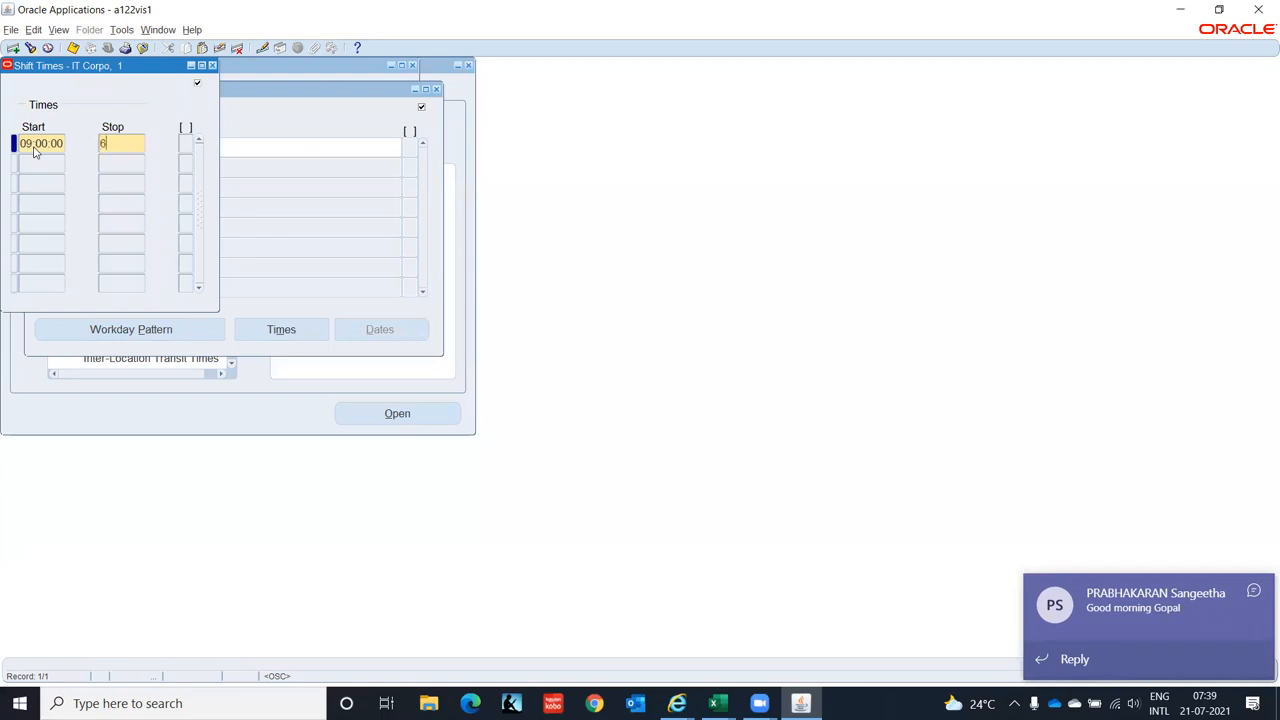
text(:00)
key(Down)
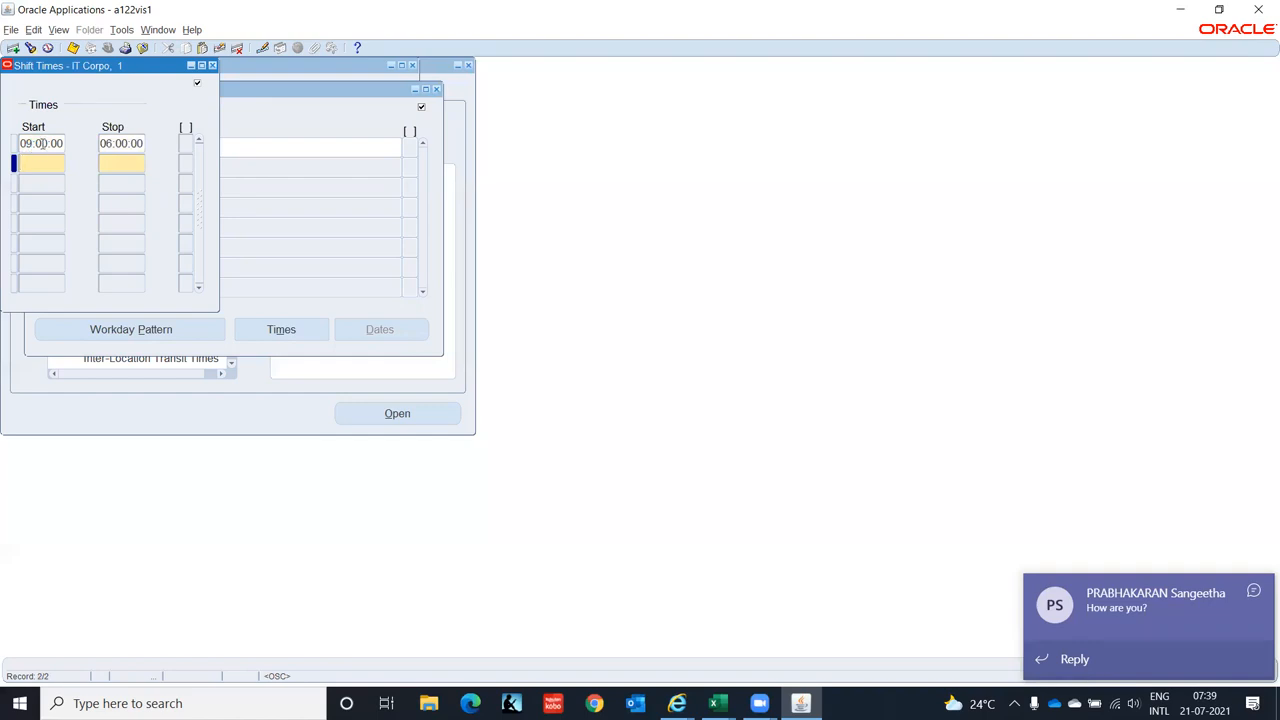
click(61, 142)
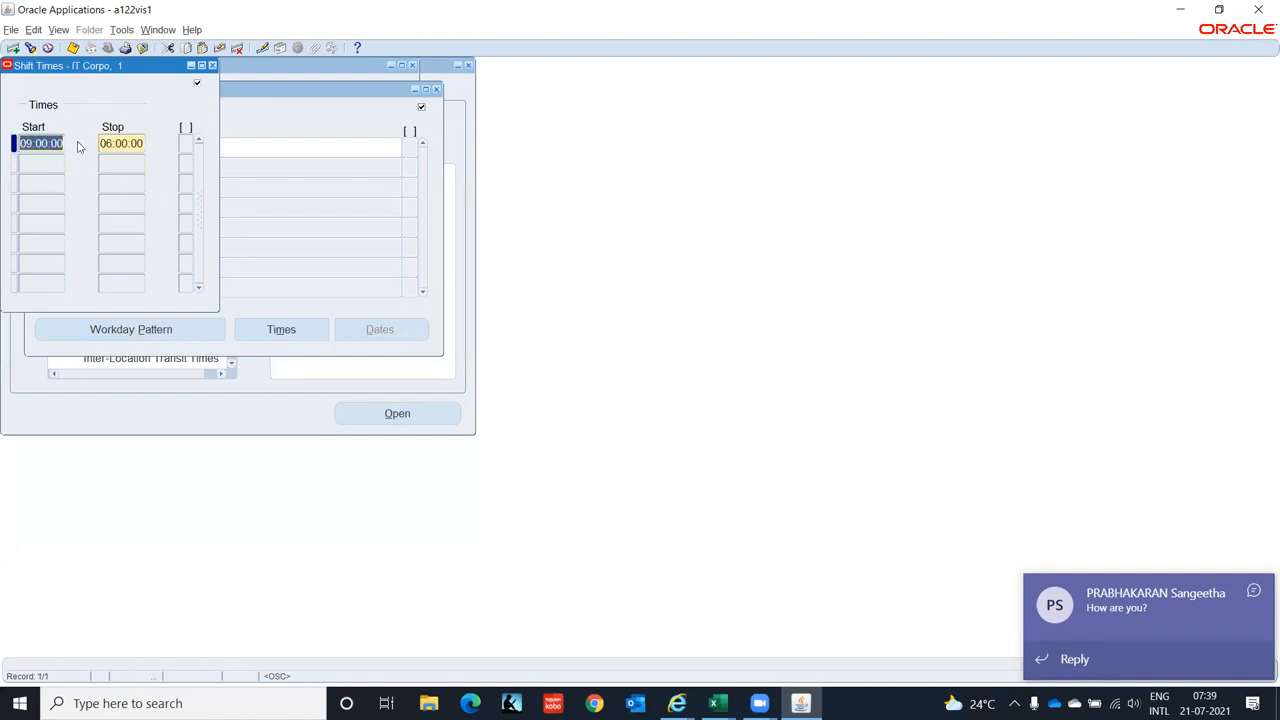
key(ctrl+s)
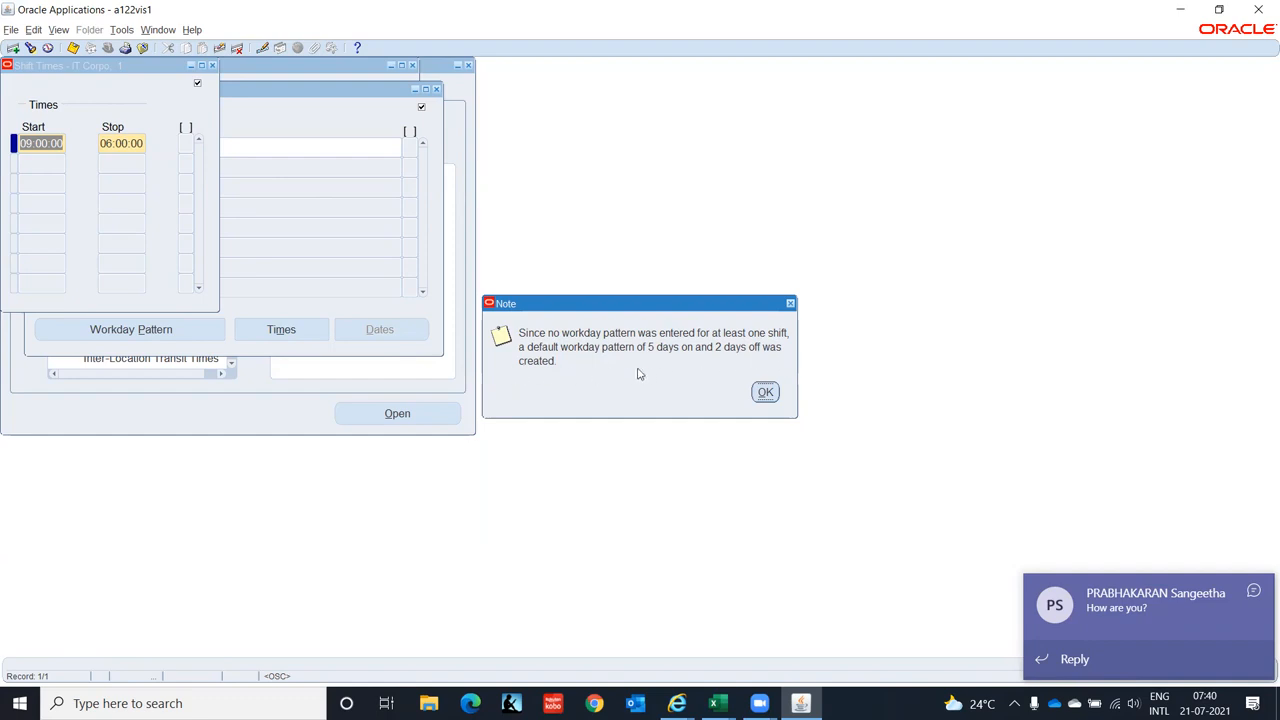
click(765, 393)
click(212, 66)
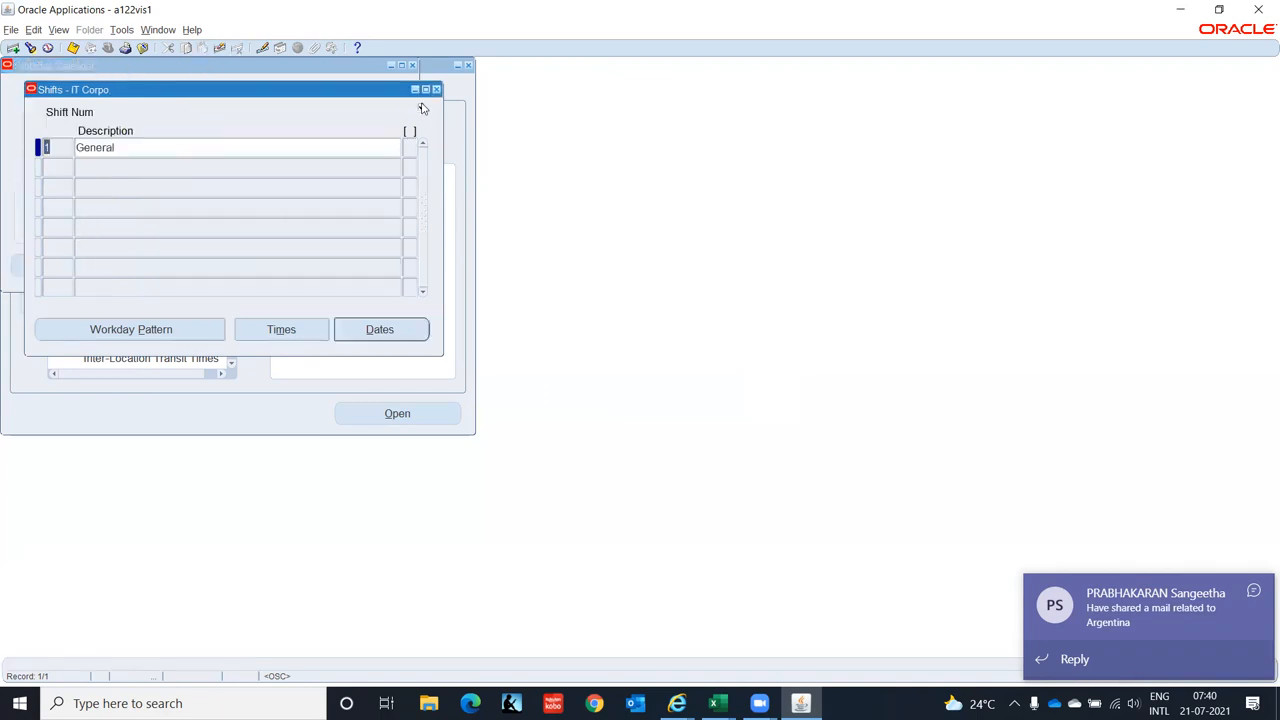
click(436, 91)
click(338, 267)
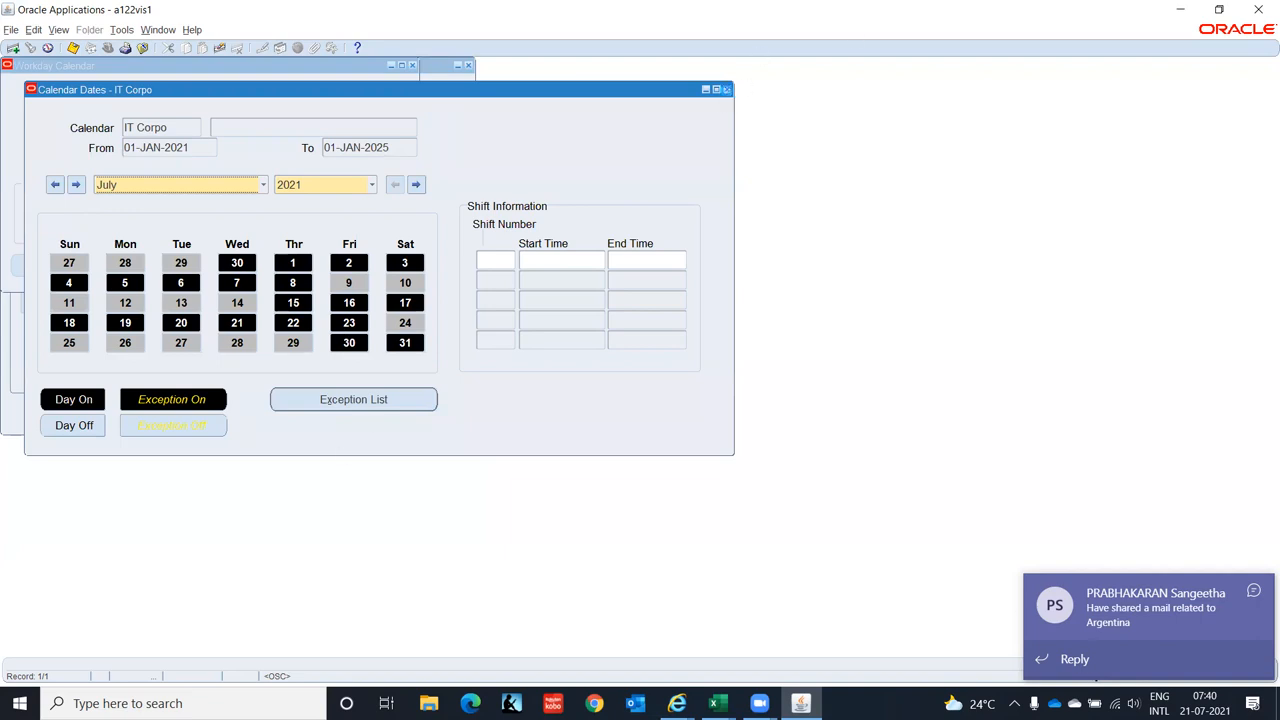
click(726, 89)
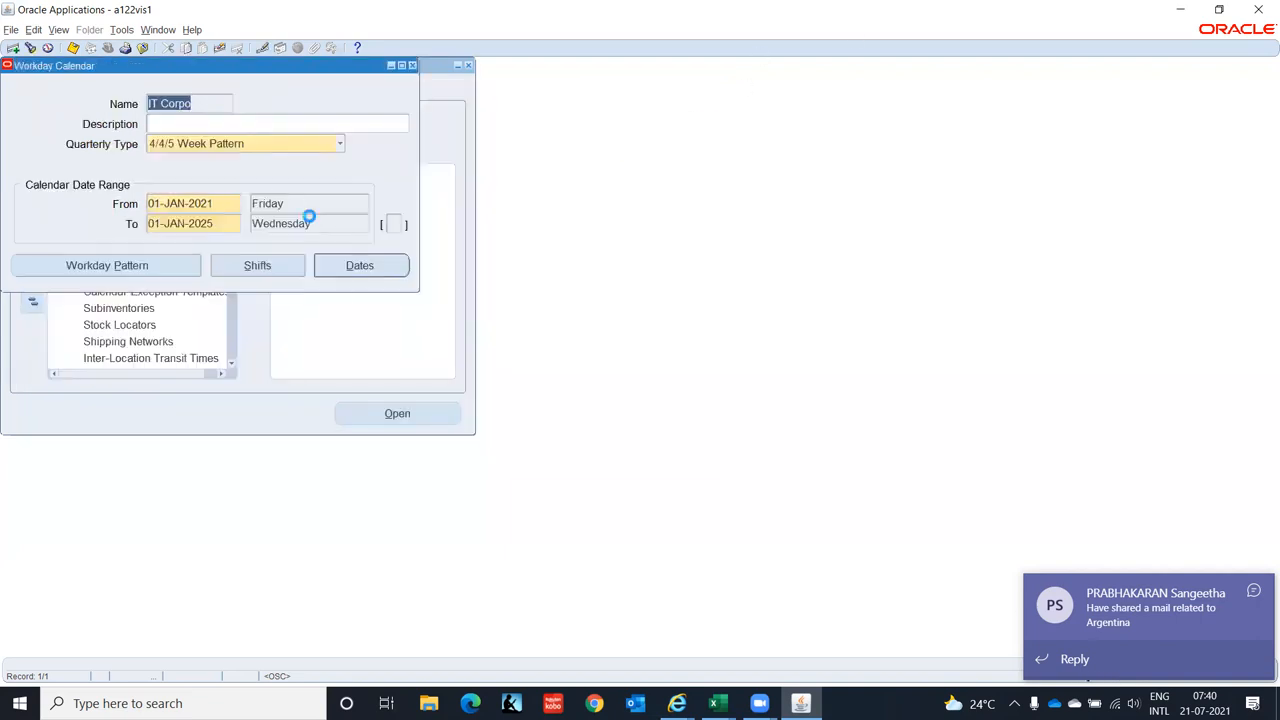
- Look through the Tools menu, then close the IT Corpo calendar form, acknowledging the rebuild reminder
click(121, 30)
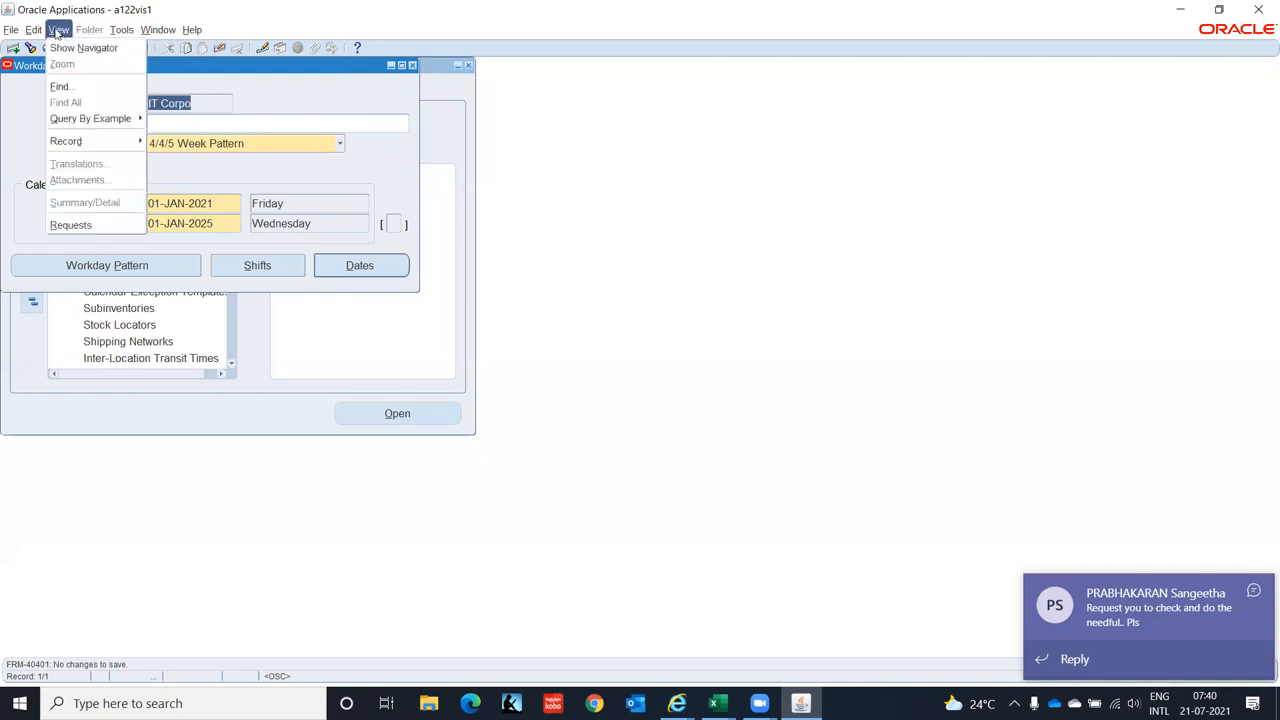
click(305, 162)
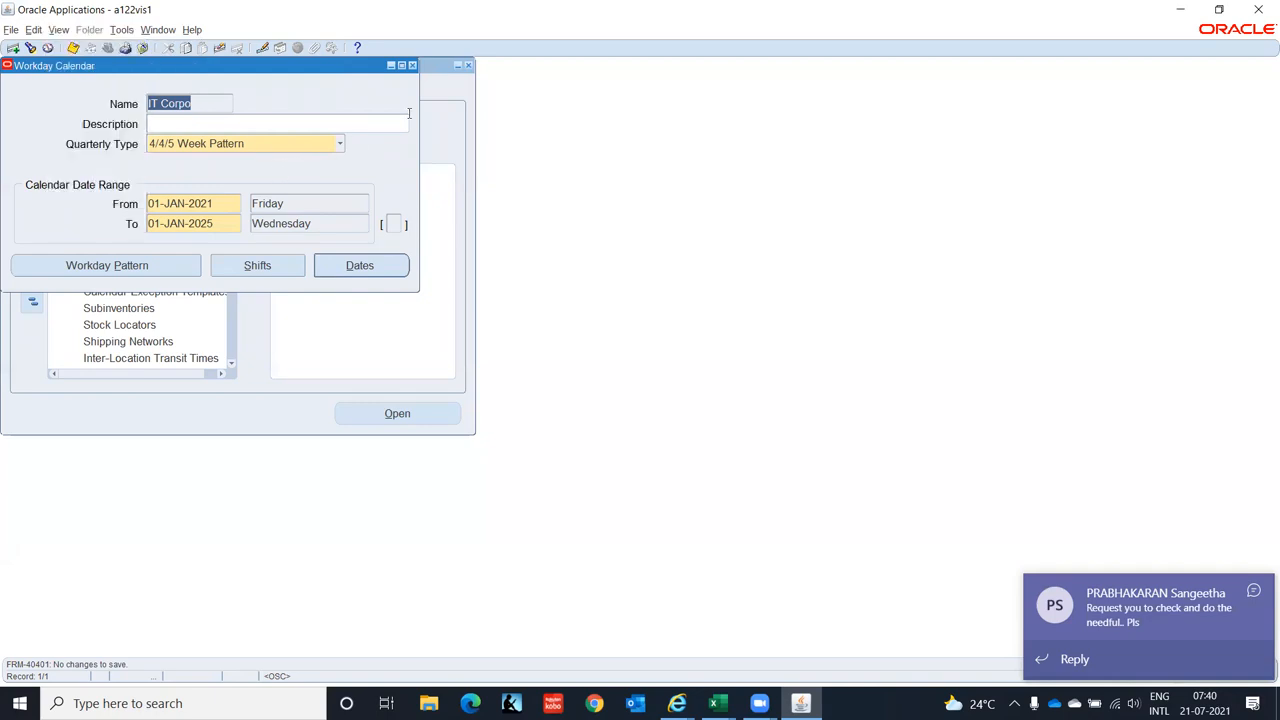
click(412, 65)
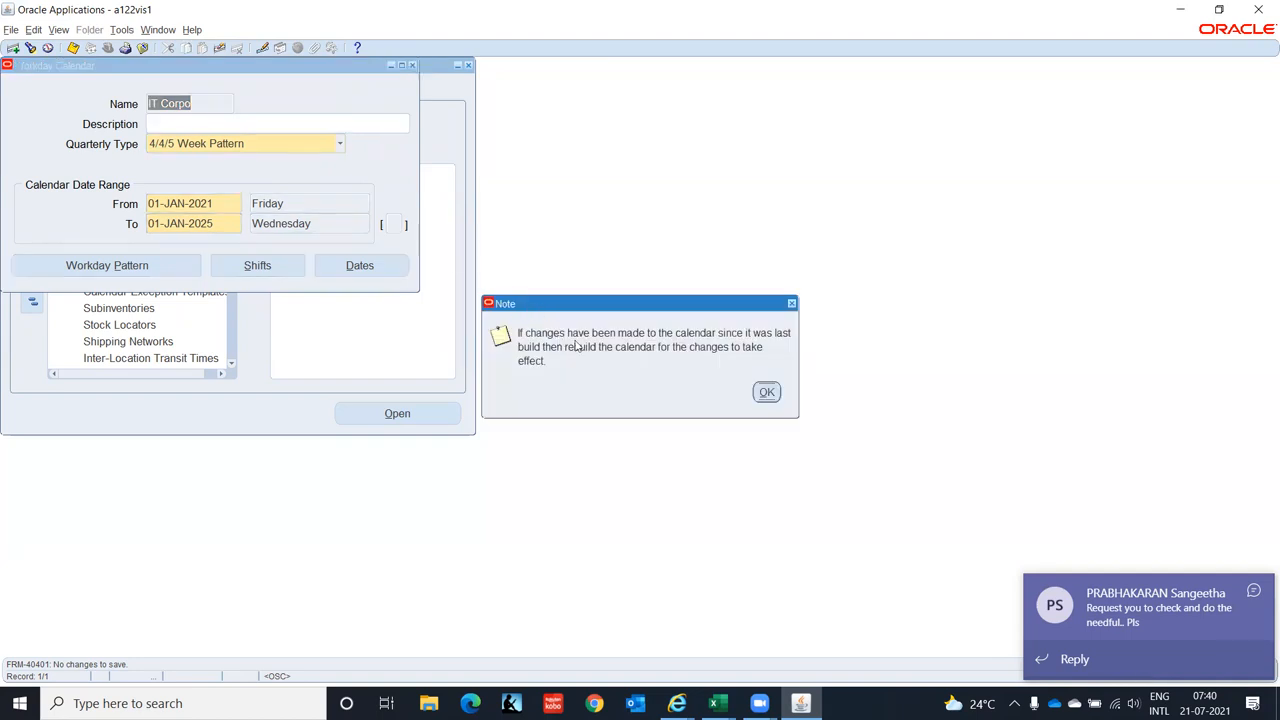
click(767, 393)
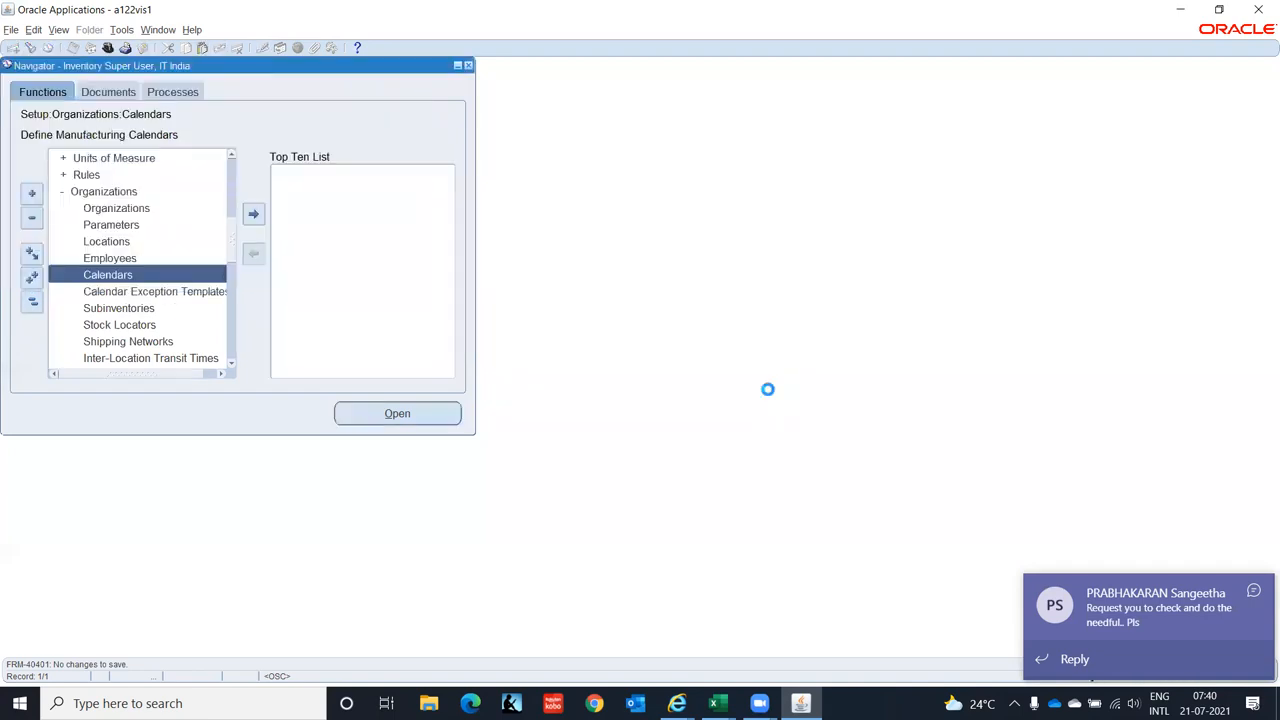
- Search organizations with IT% and load the IT Private Limited(IO) record
click(117, 207)
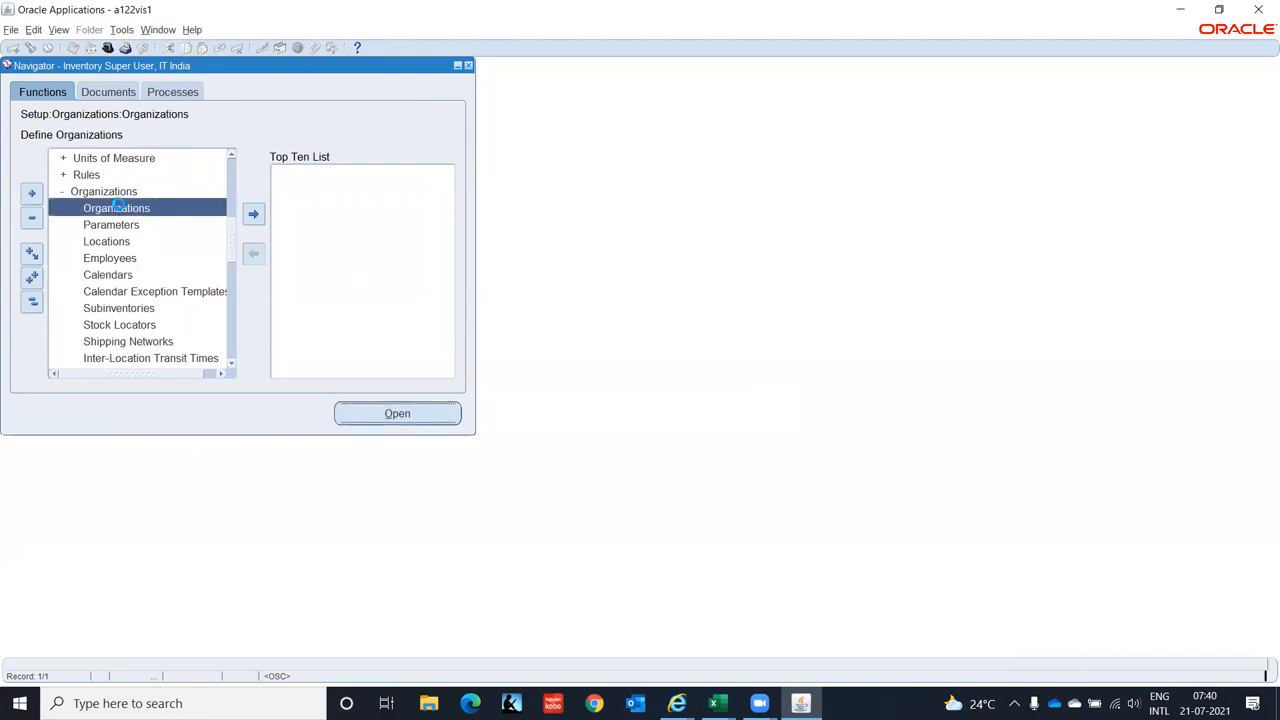
double_click(117, 207)
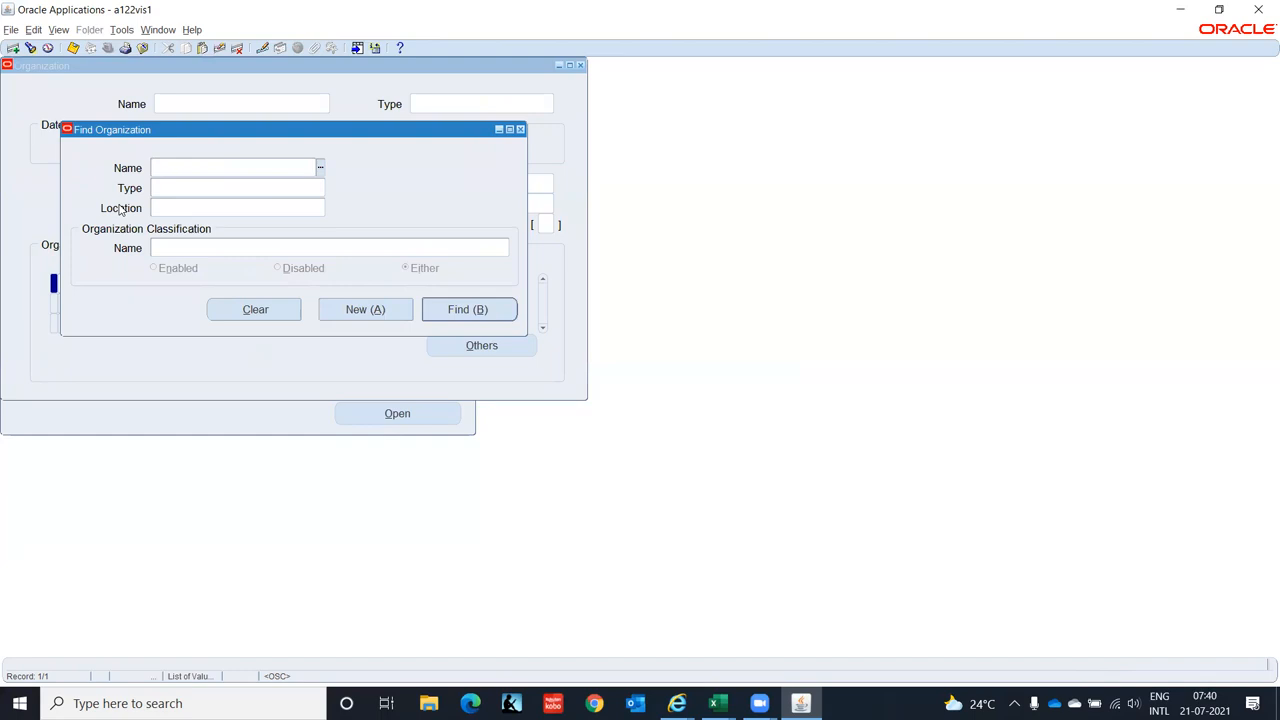
text(IT%)
key(Tab)
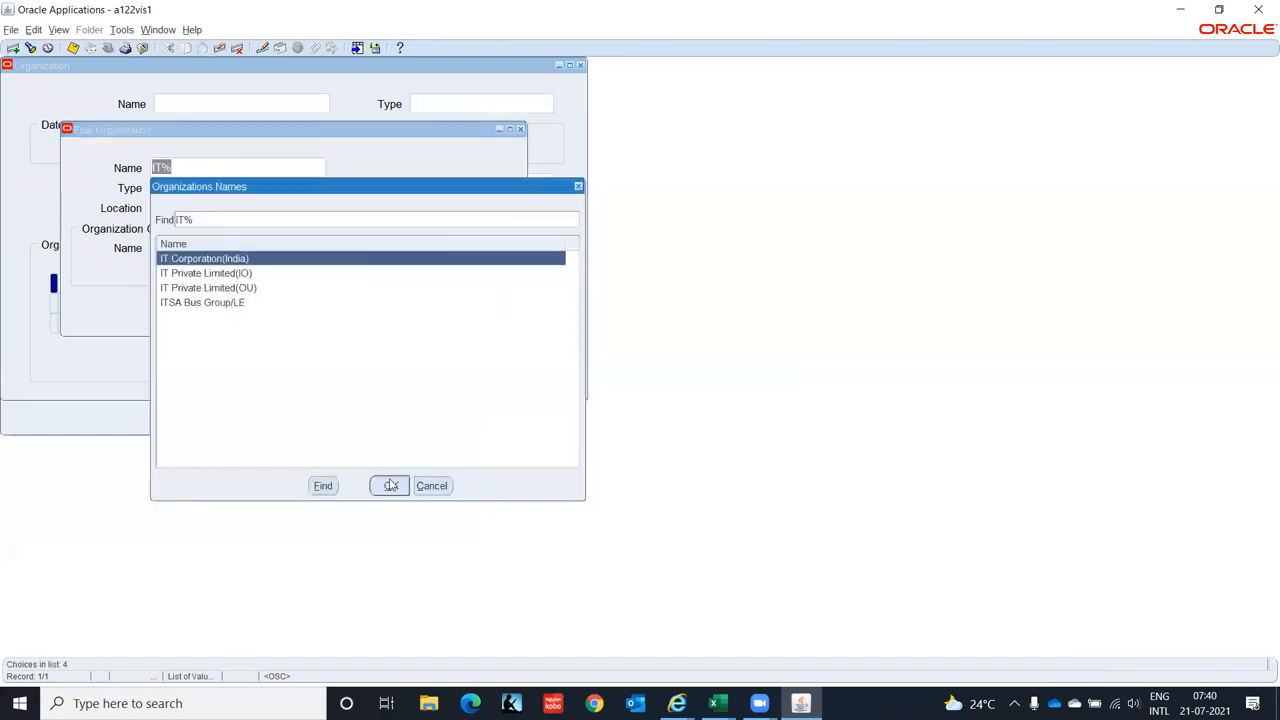
click(242, 273)
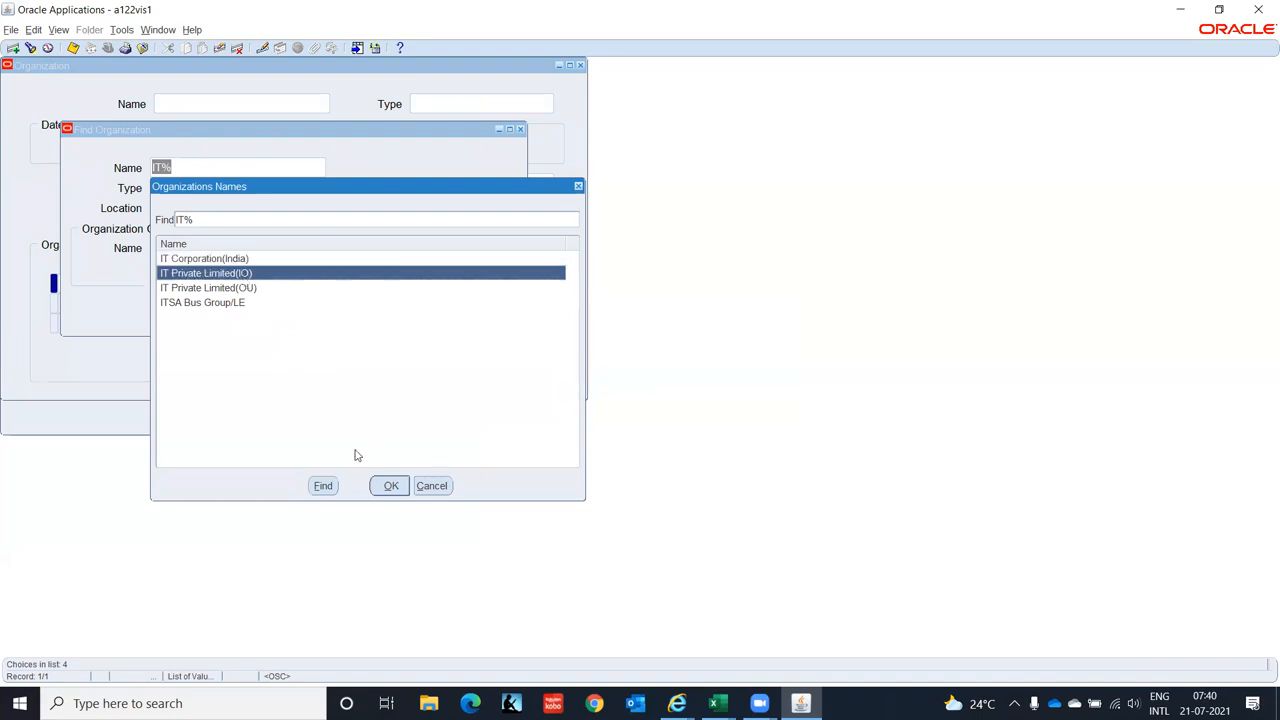
click(389, 486)
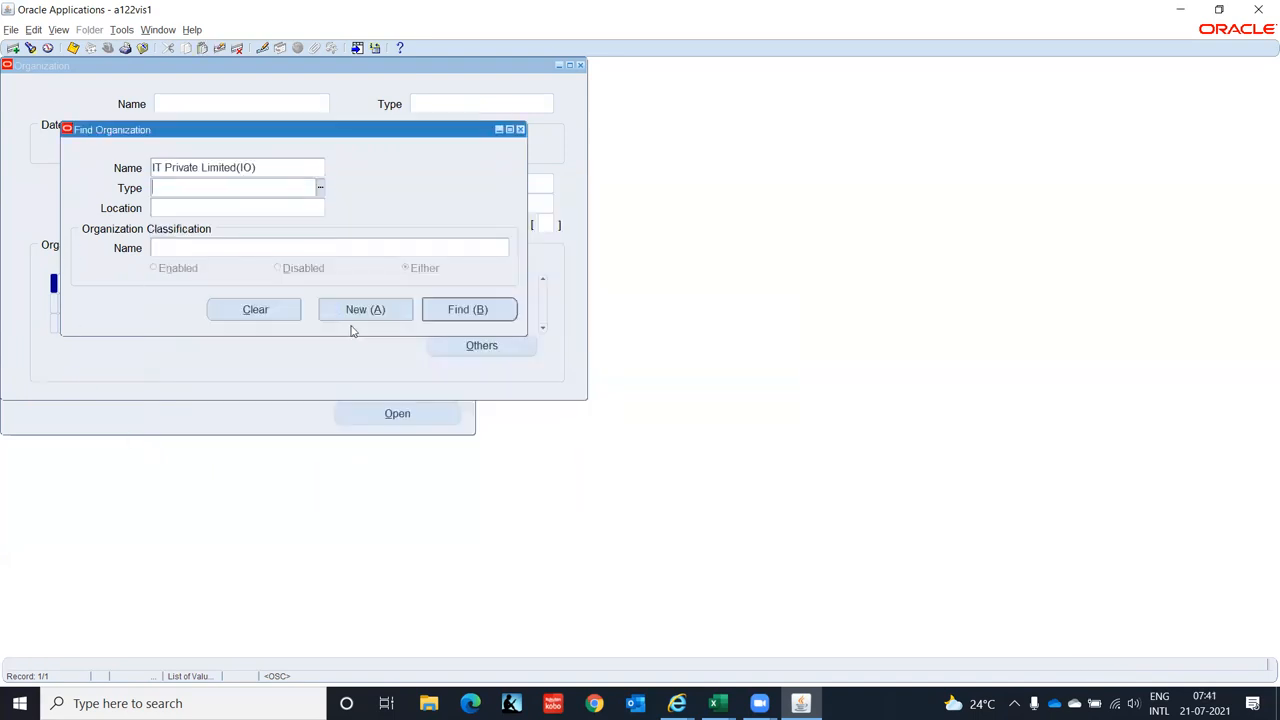
click(466, 312)
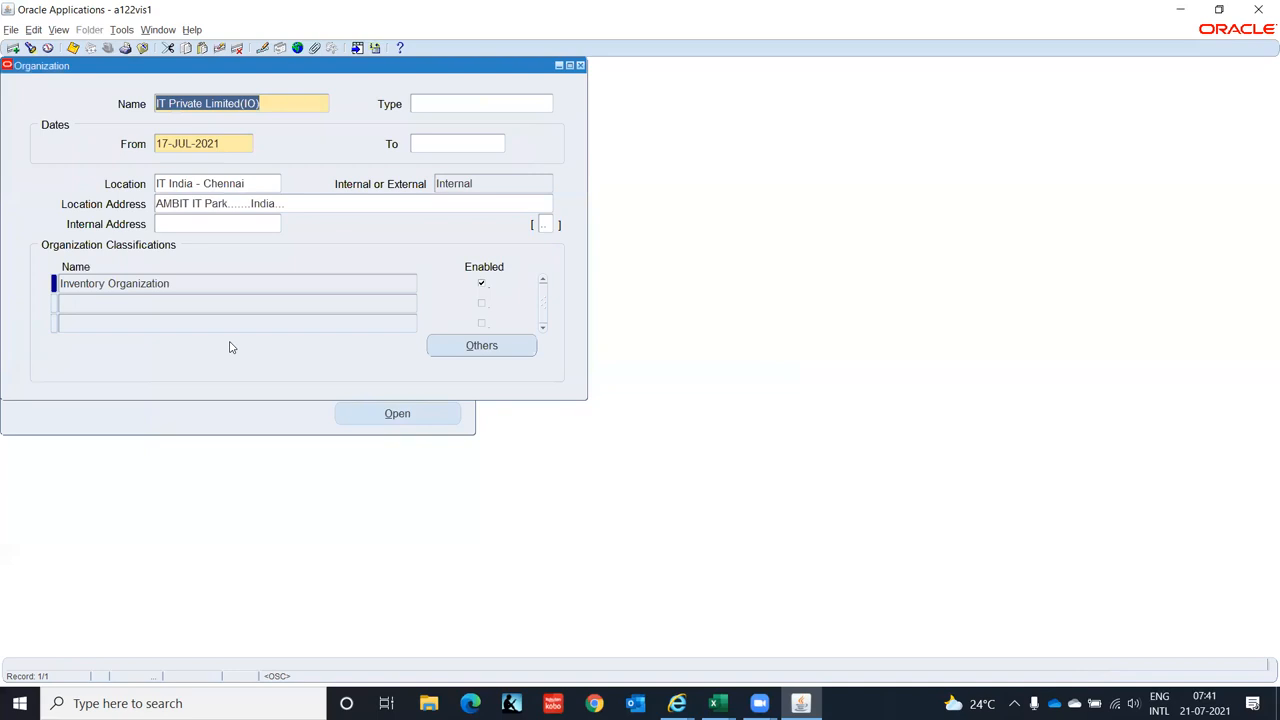
- Bring up Inventory Information for the Inventory Organization classification to set code ITC
click(237, 282)
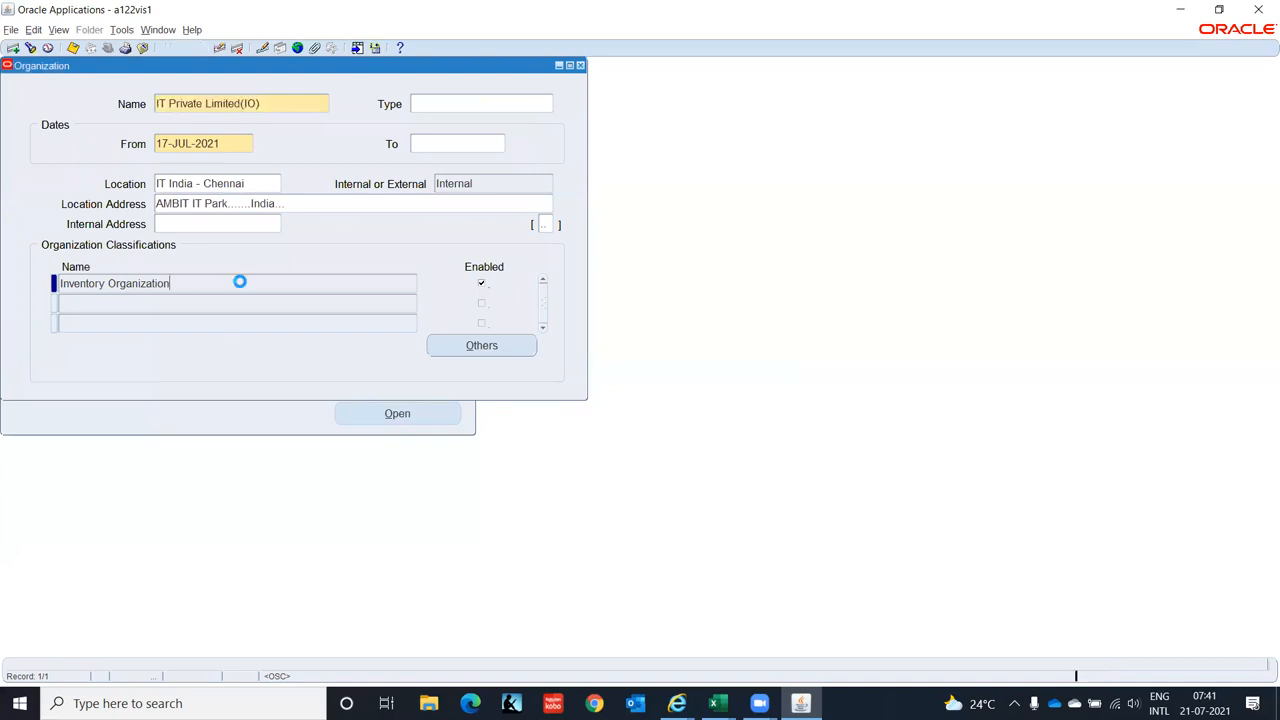
click(517, 345)
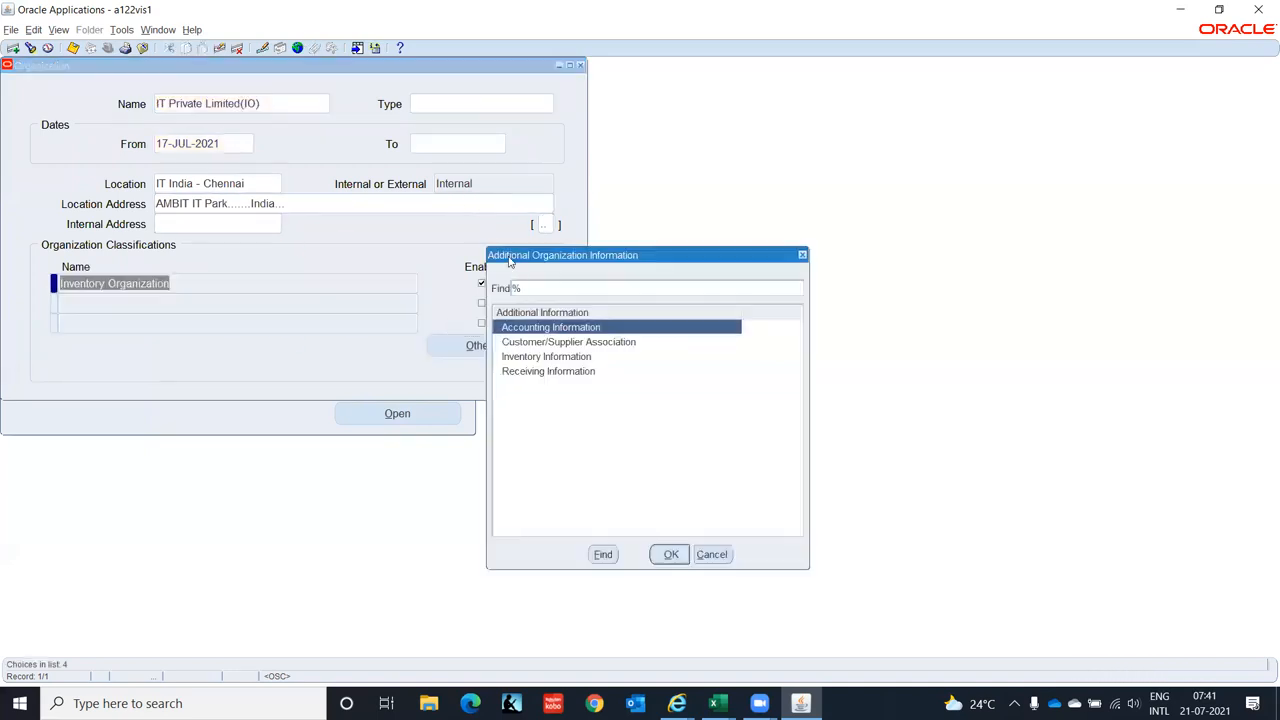
click(553, 358)
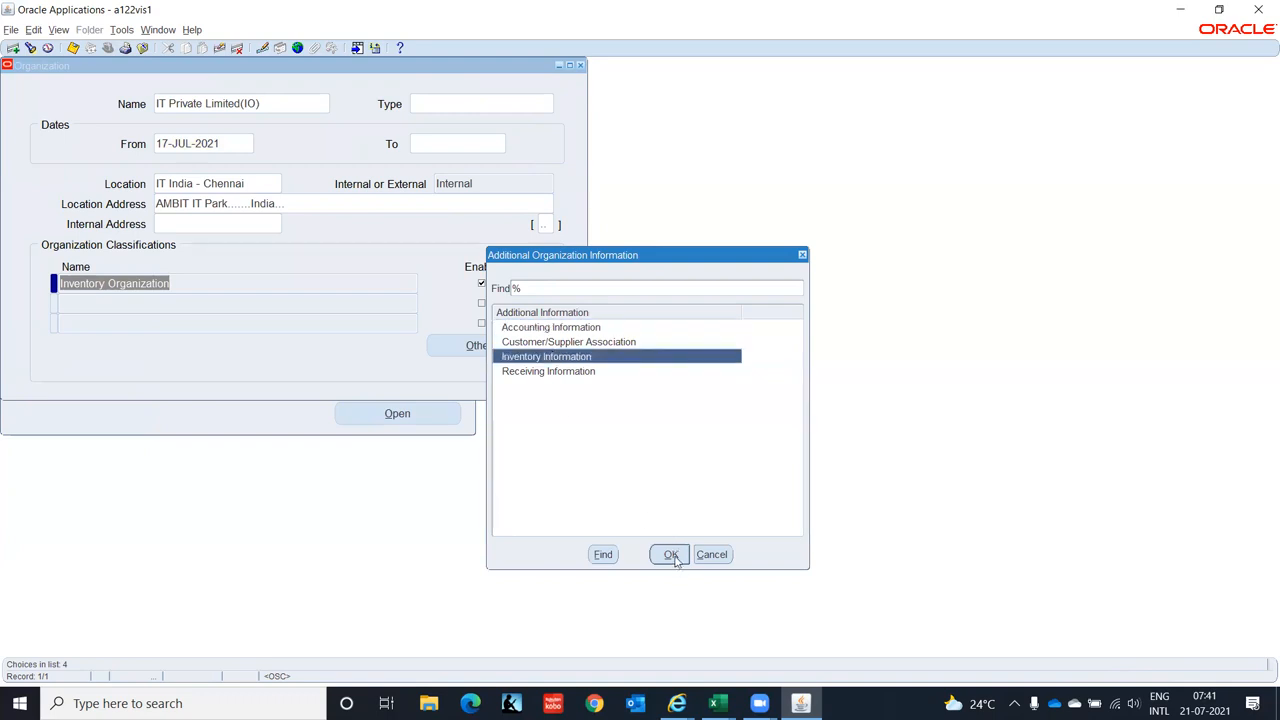
click(671, 556)
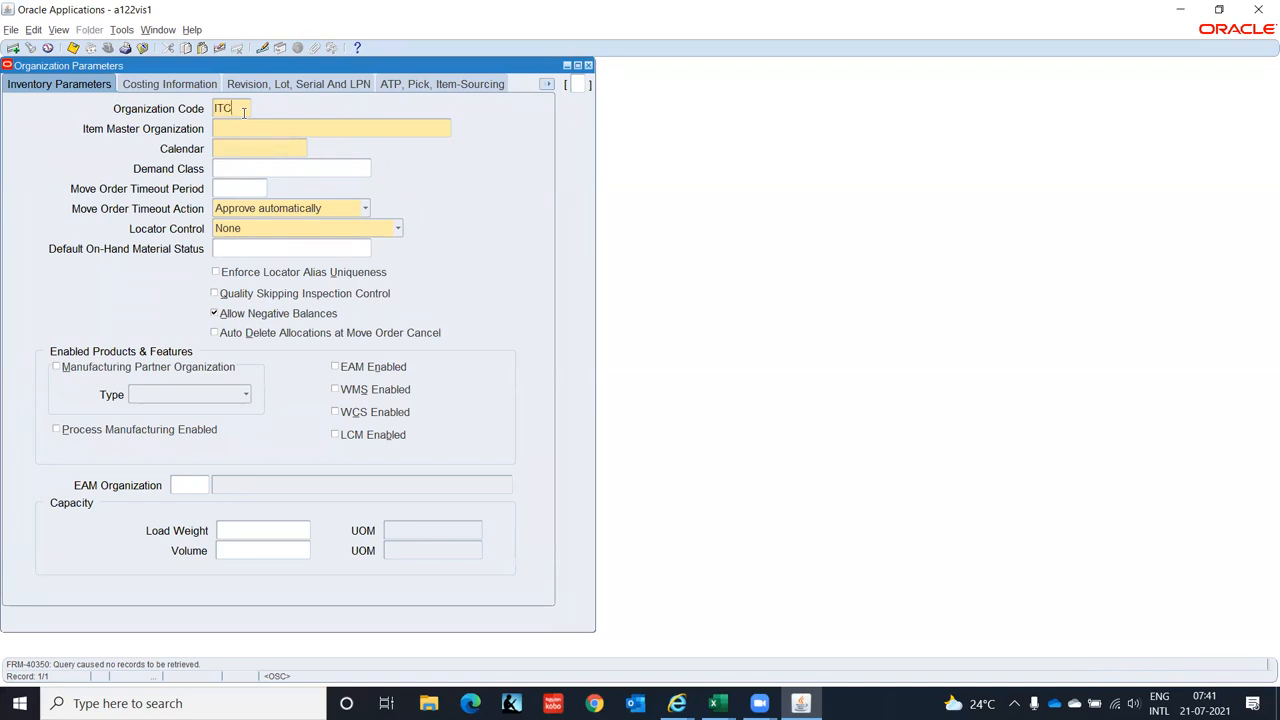
- Set IT Private Limited(IO) as the item master organization
key(Tab)
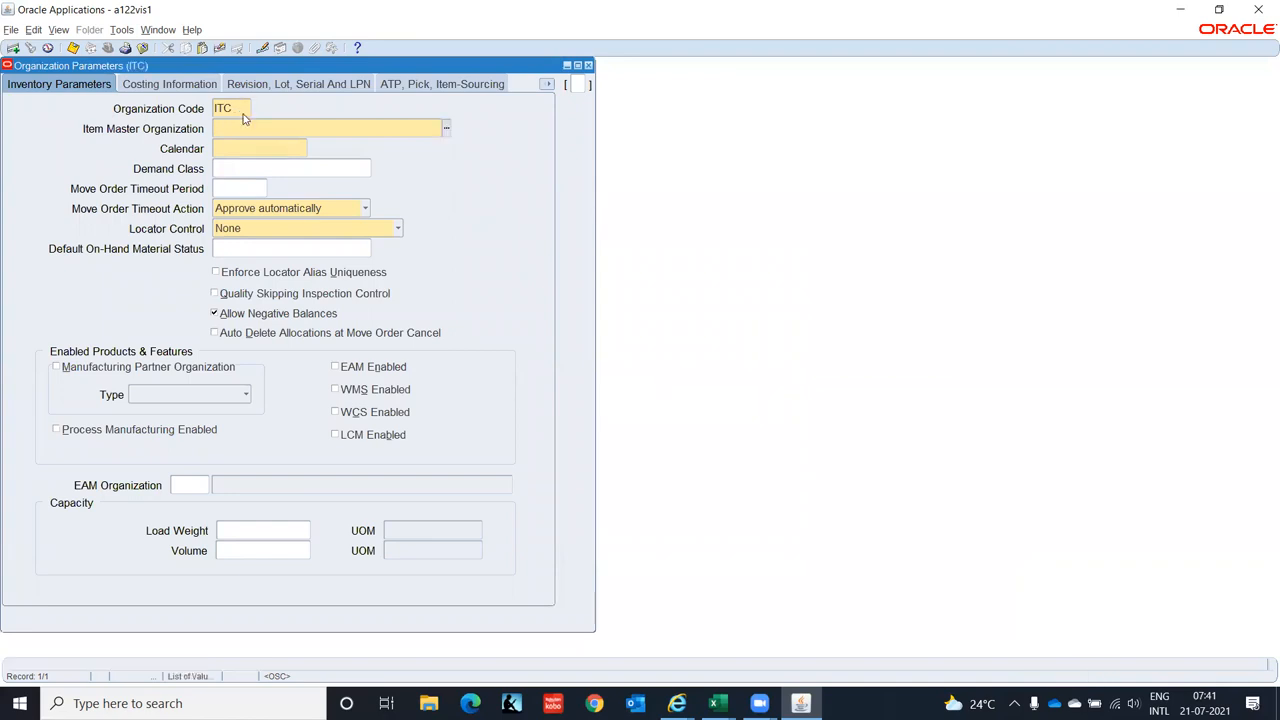
text(IT Corporation)
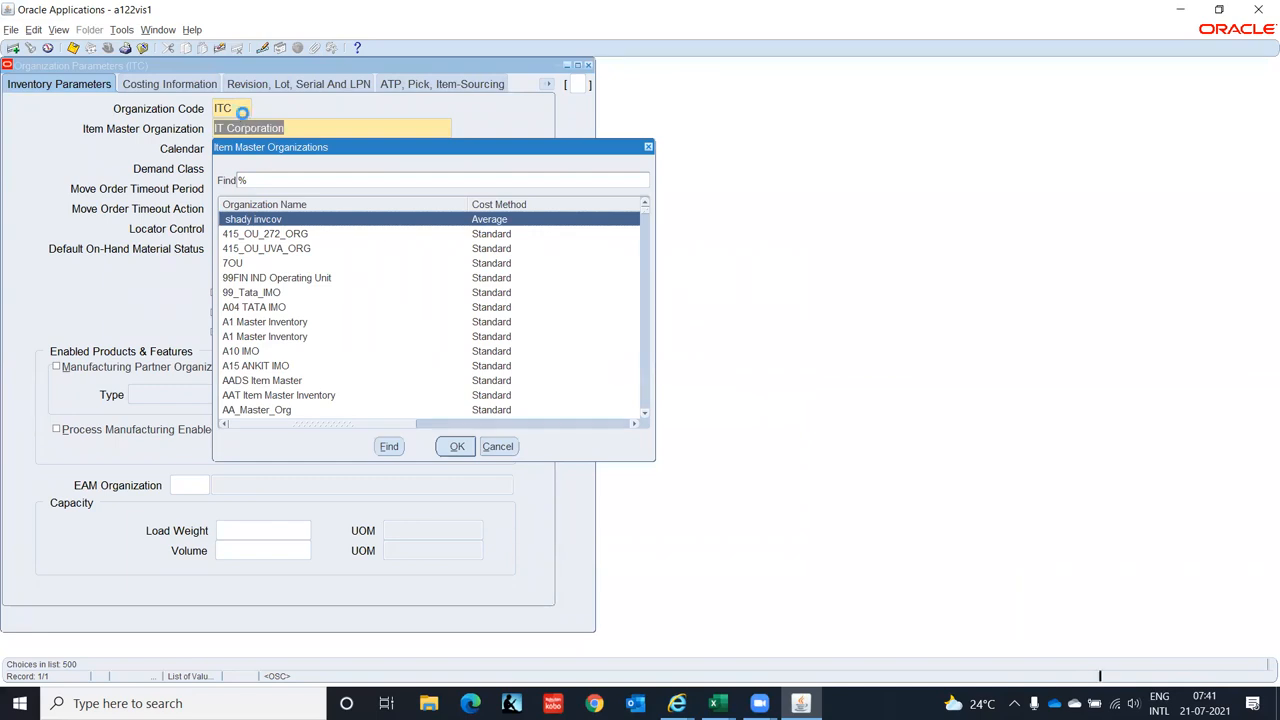
text(it)
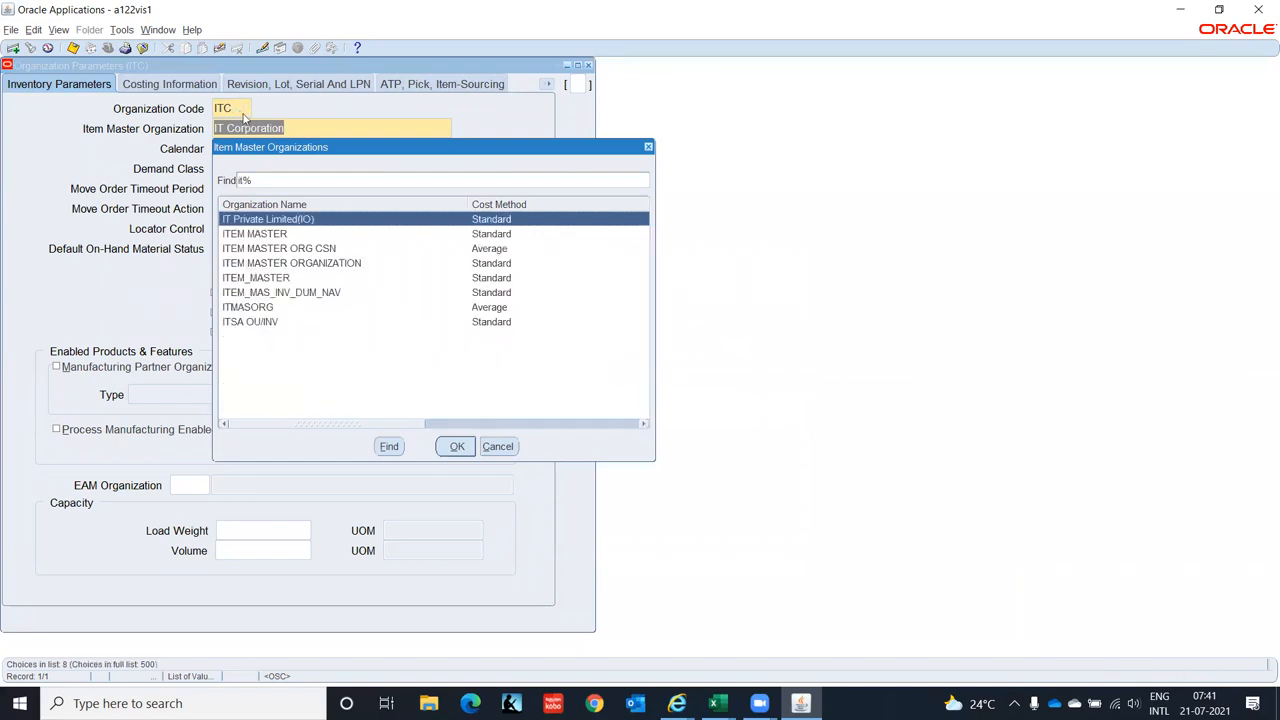
key(Return)
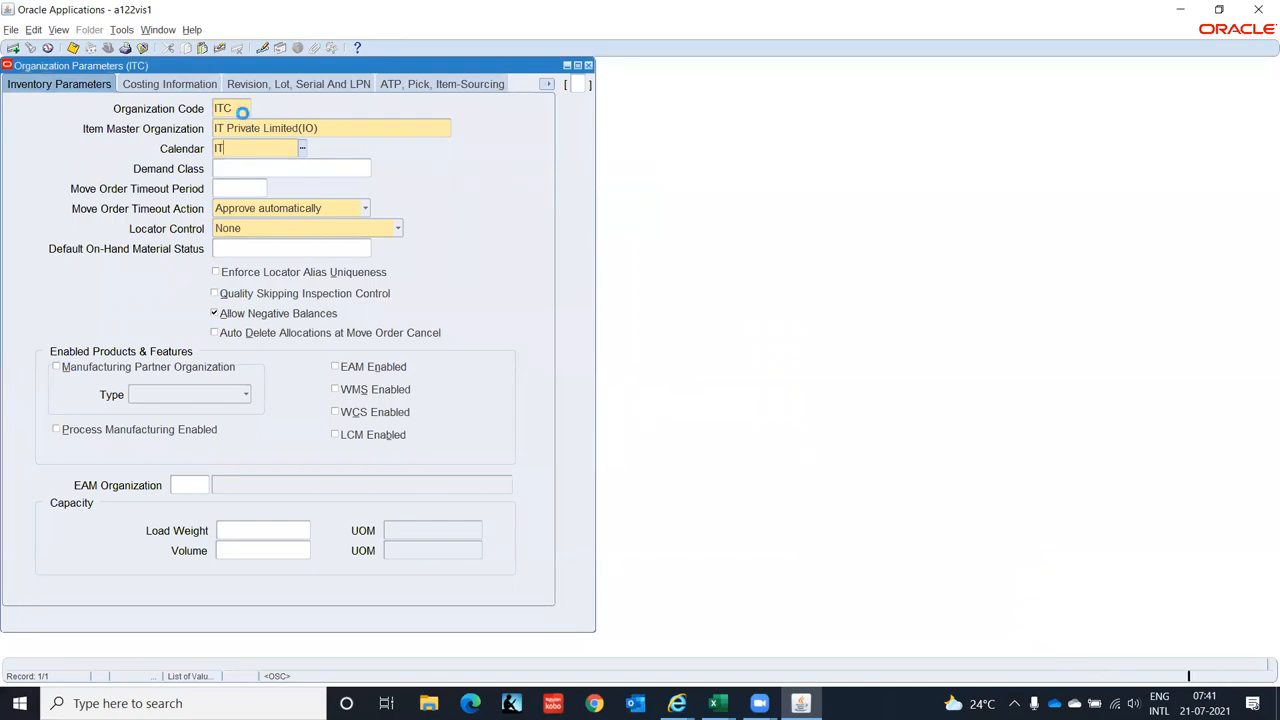
- Find no IT calendar in the Calendar list and close the parameters form without saving
text(i%)
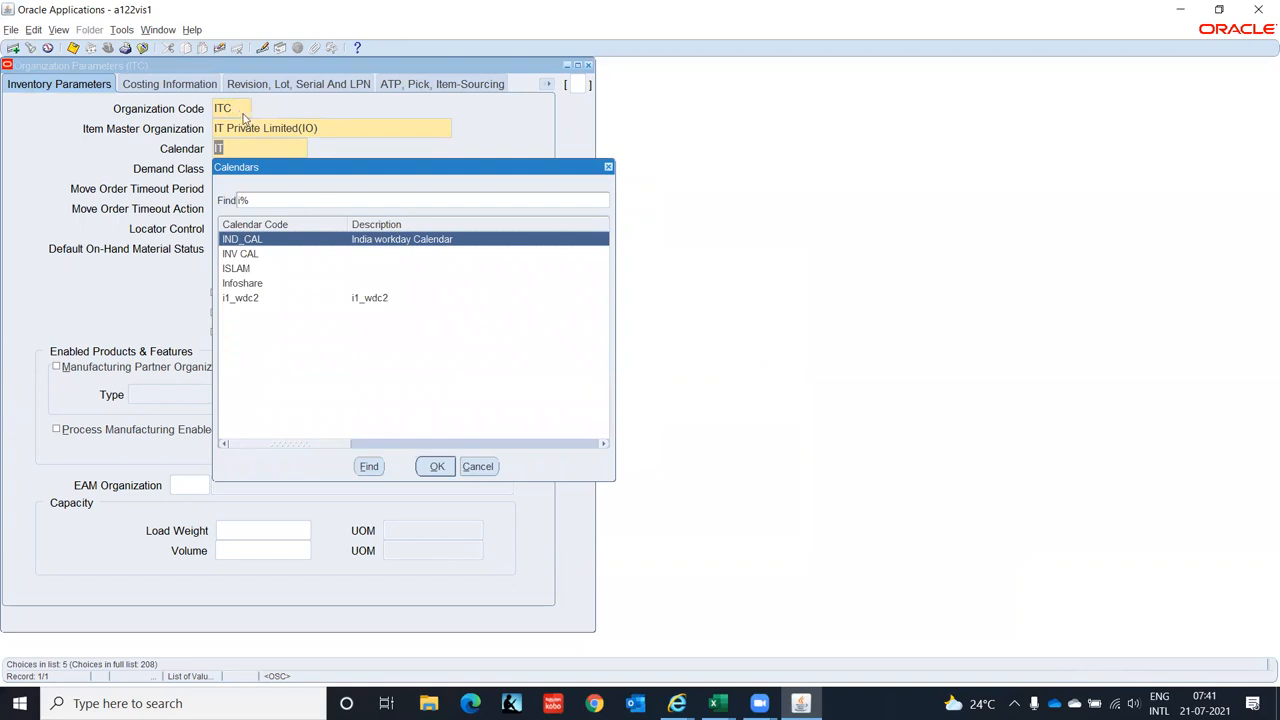
key(Down)
key(Down)
key(Down)
key(Down)
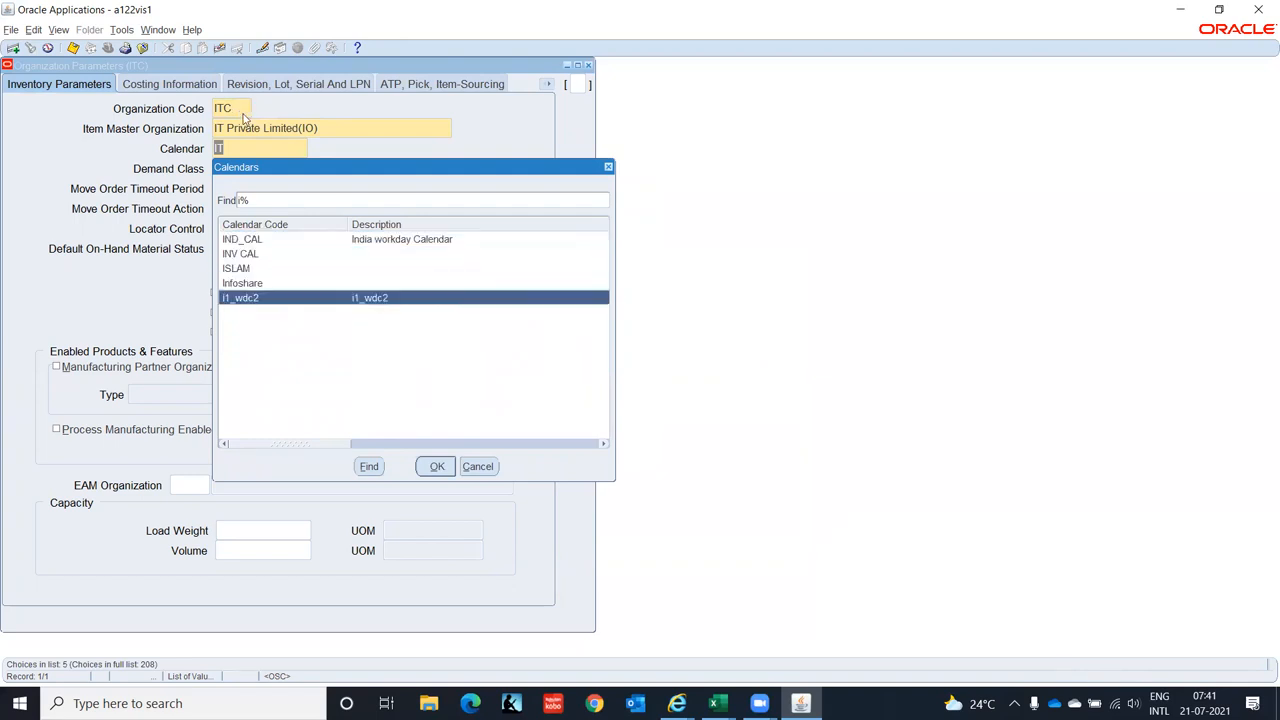
click(477, 466)
key(ctrl+l)
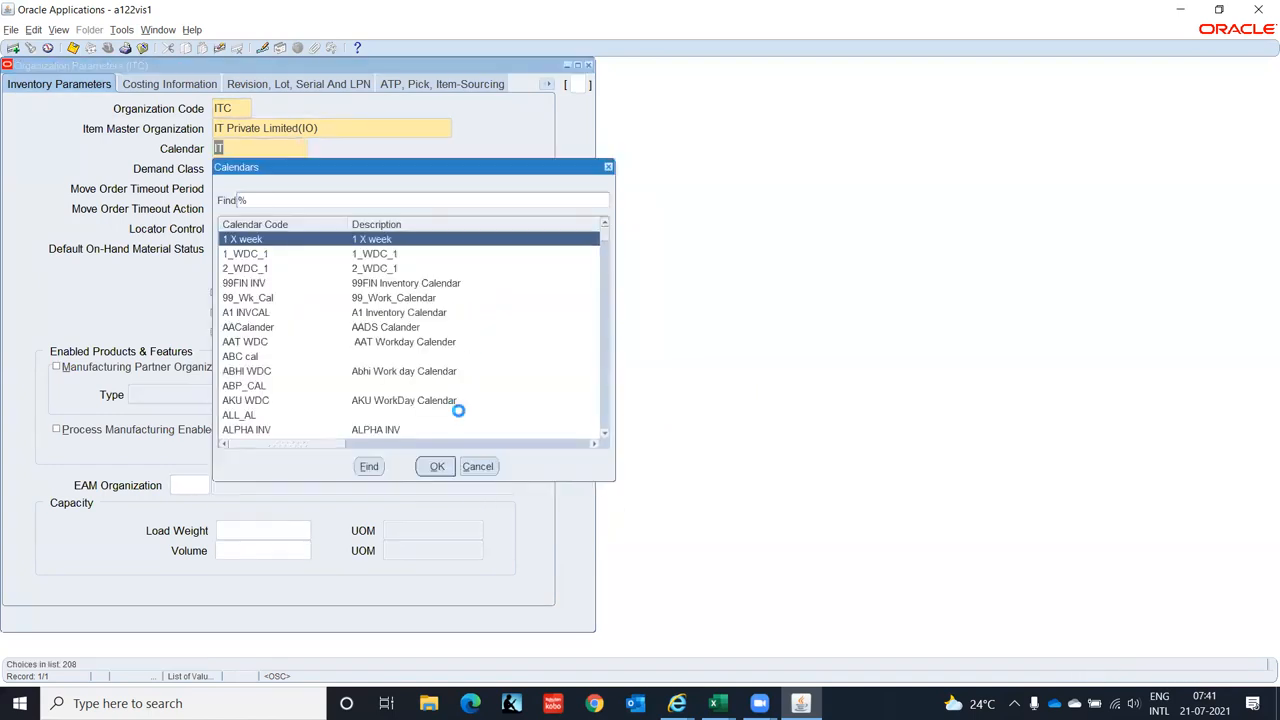
click(477, 466)
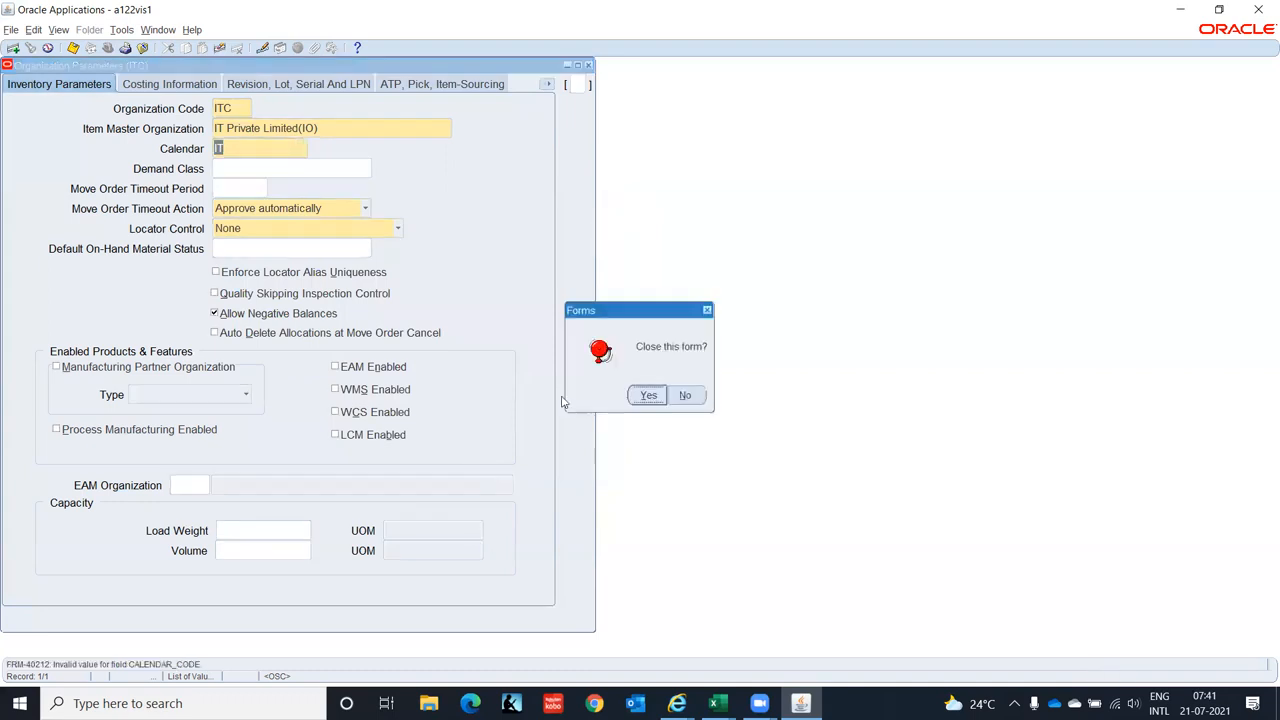
click(648, 395)
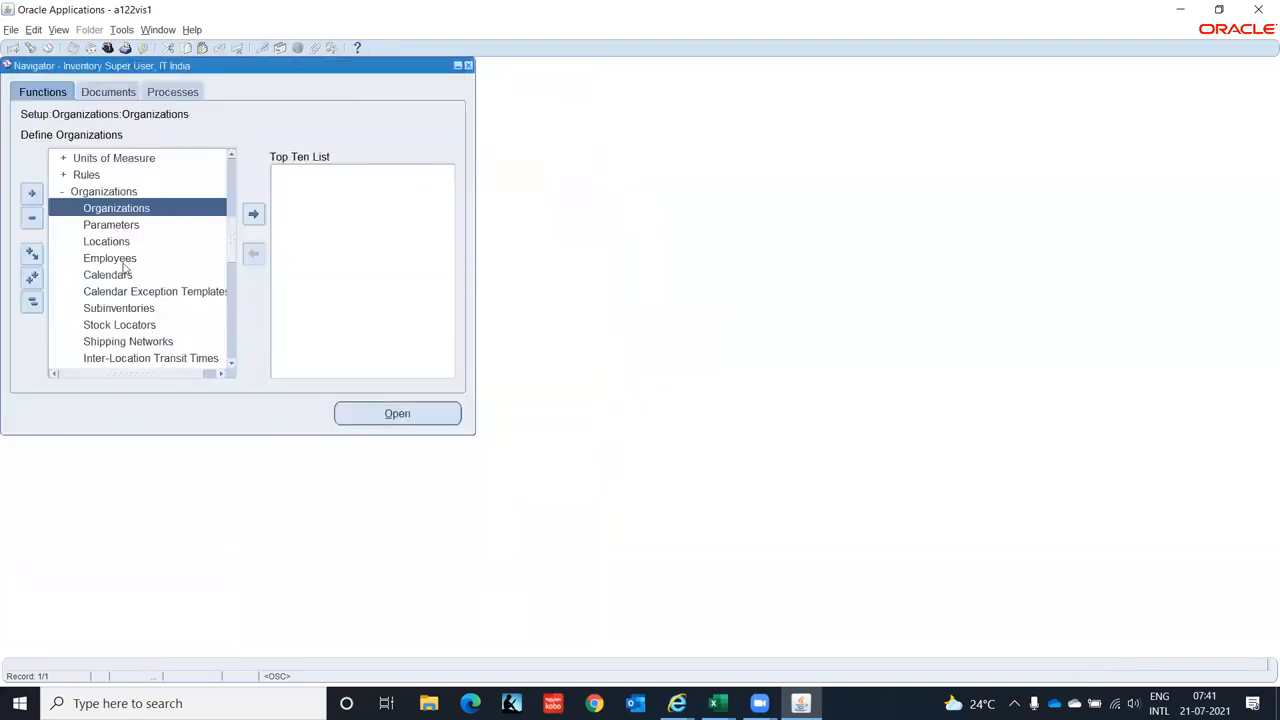
- Query the IT Corpo calendar with IT% in the Calendars form
double_click(121, 274)
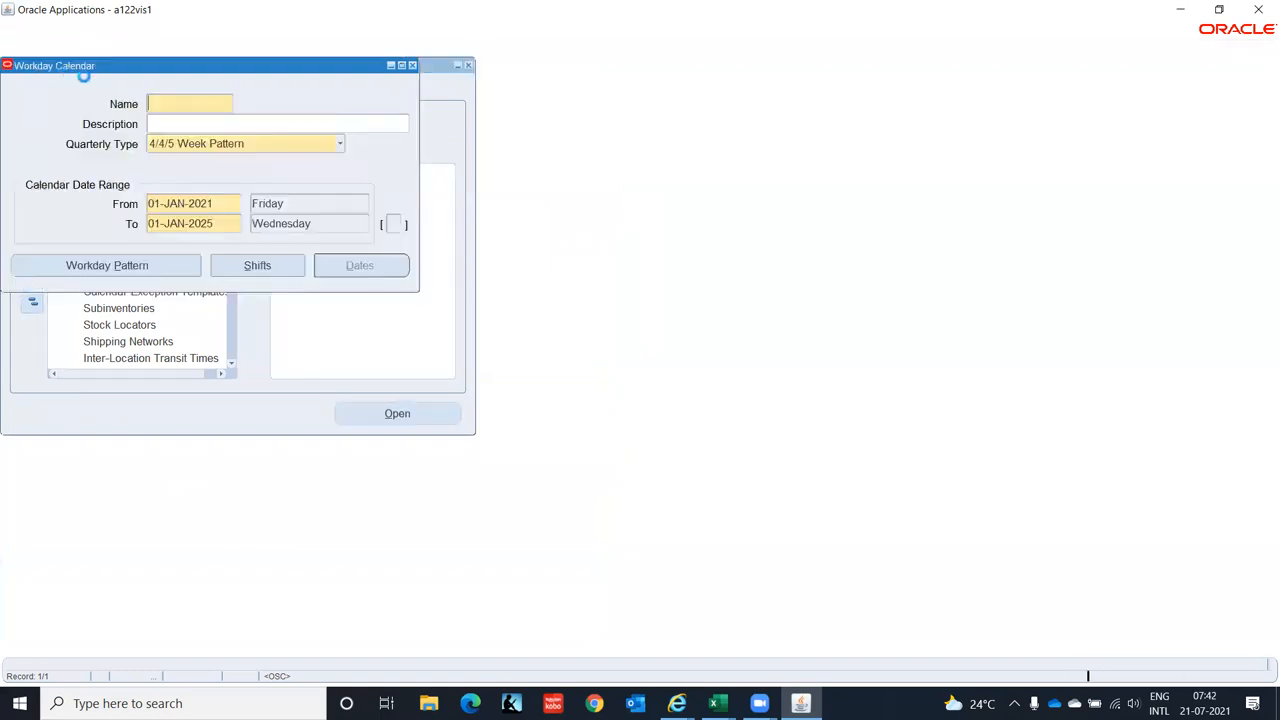
key(F11)
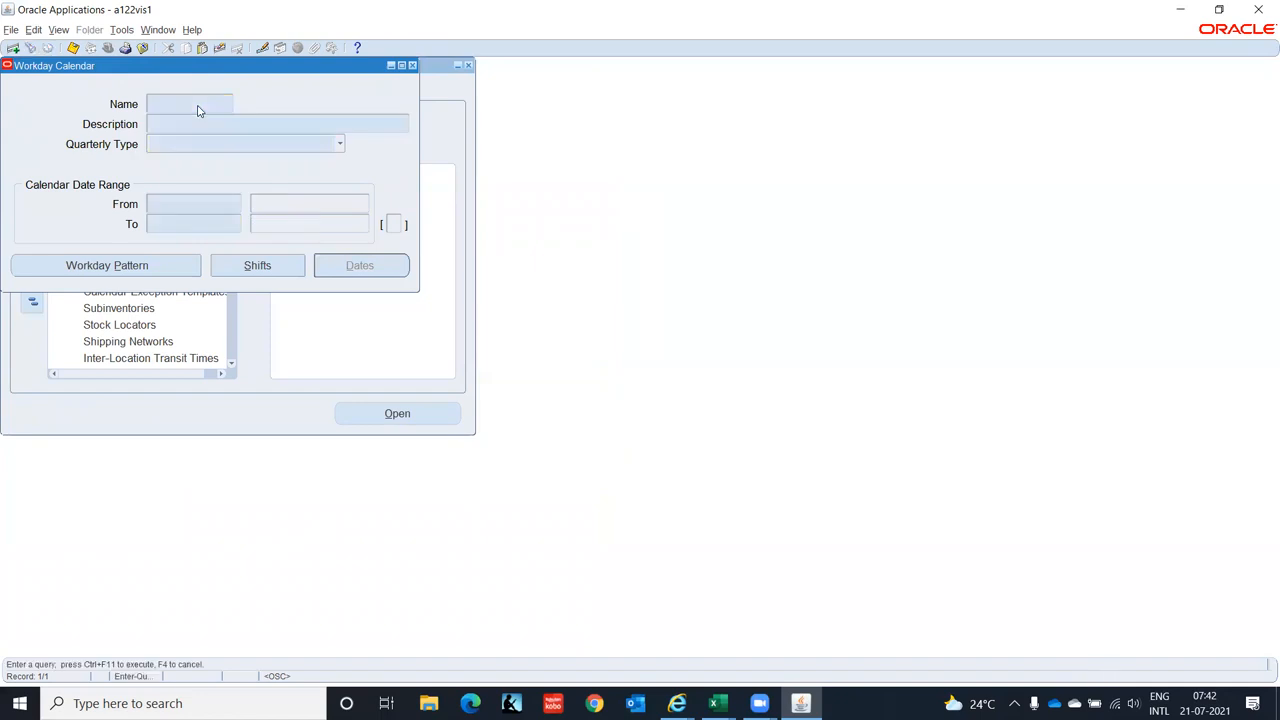
text(IT%)
key(ctrl+F11)
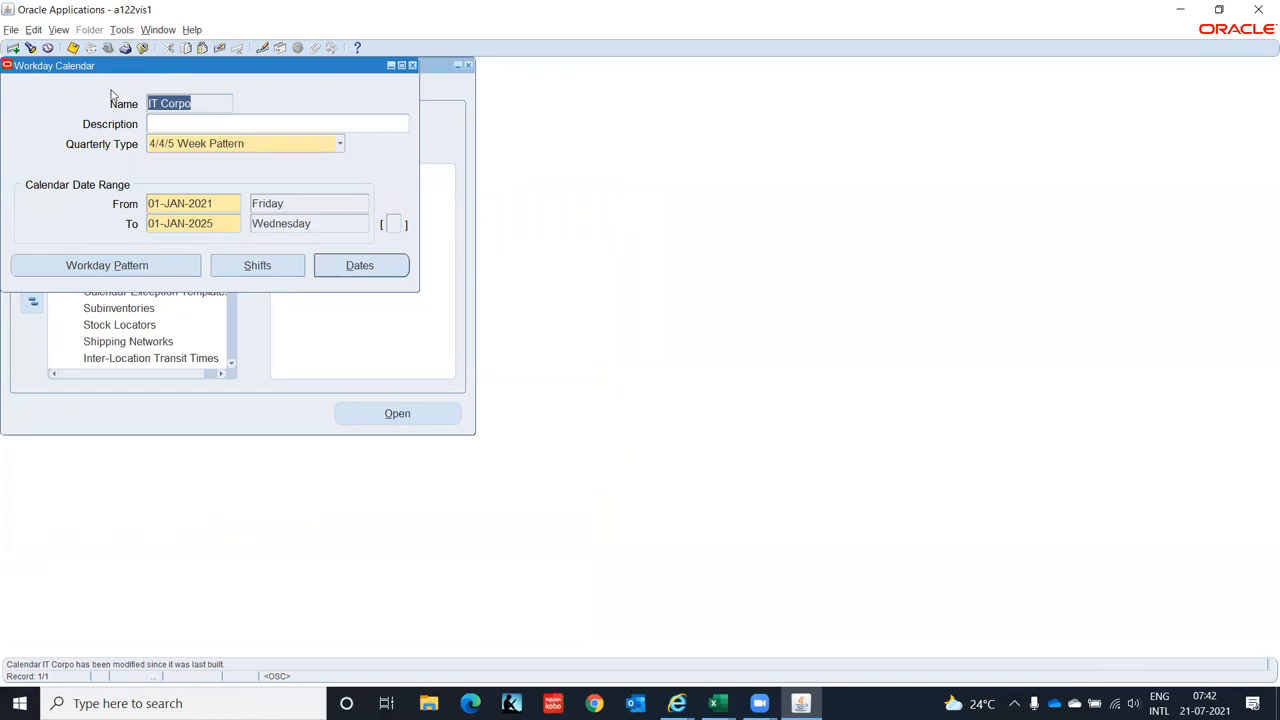
- Run Tools > Build for IT Corpo and acknowledge the submitted request
click(59, 31)
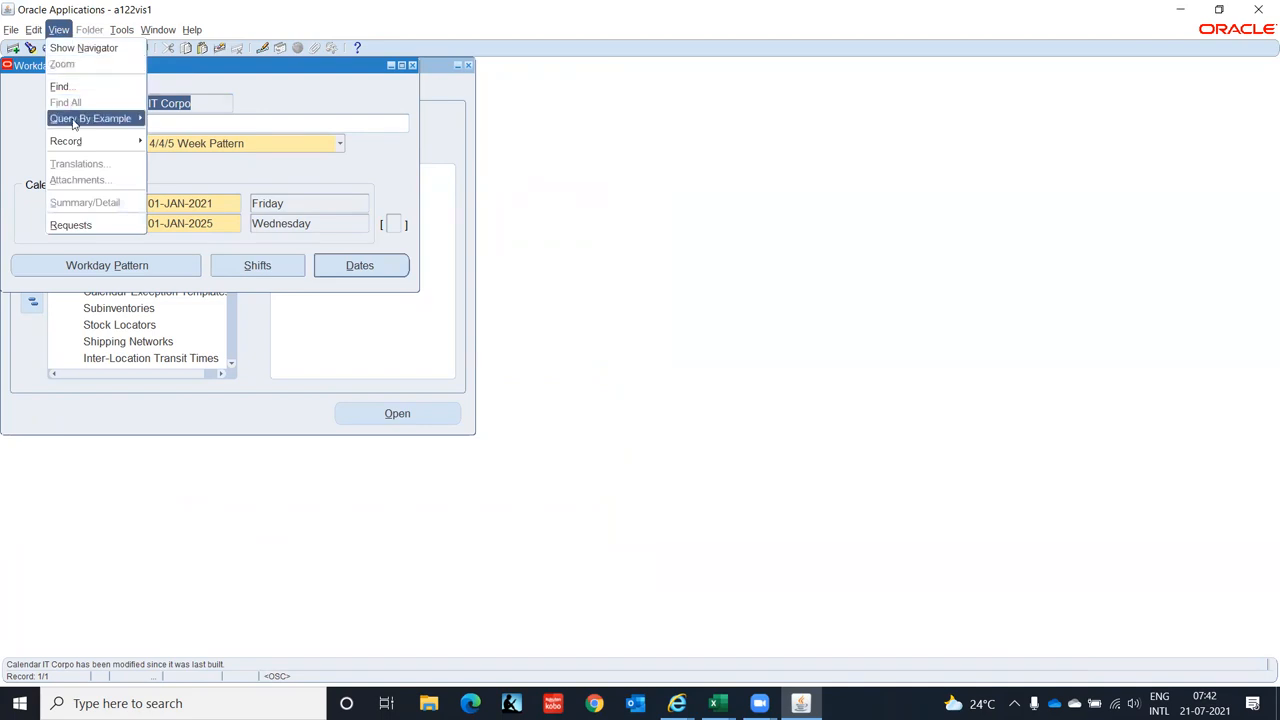
click(121, 31)
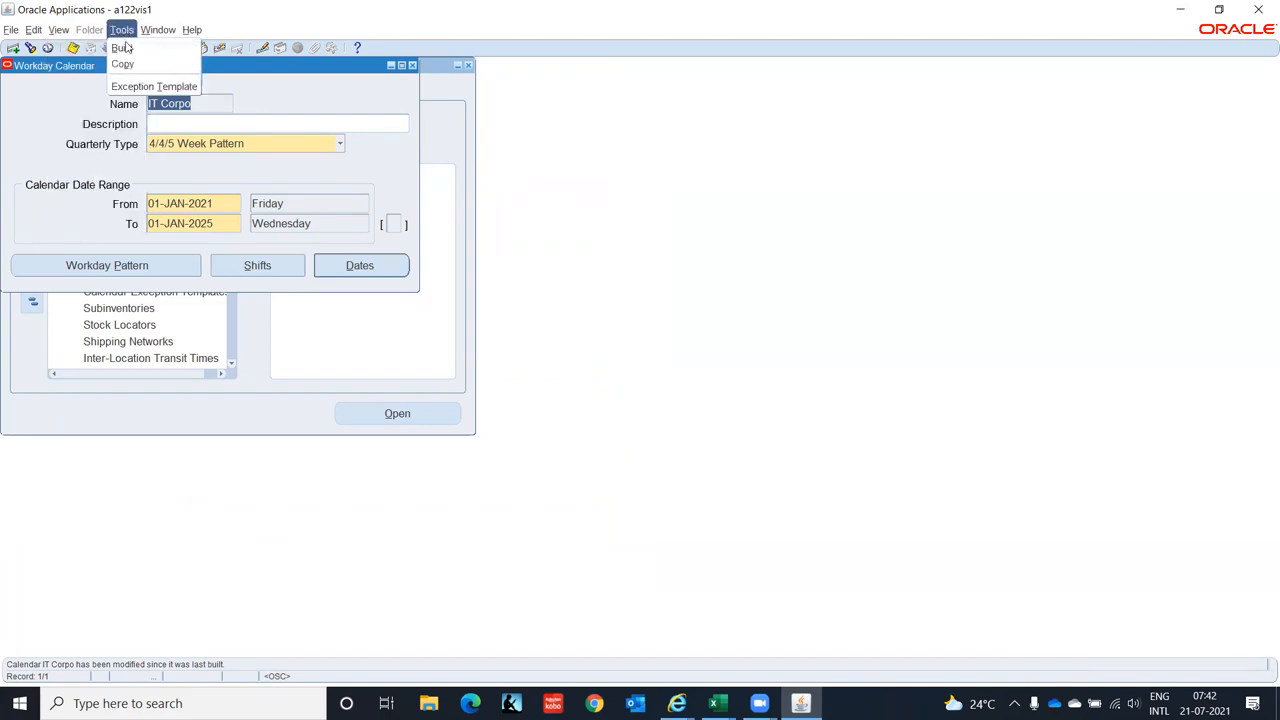
click(124, 49)
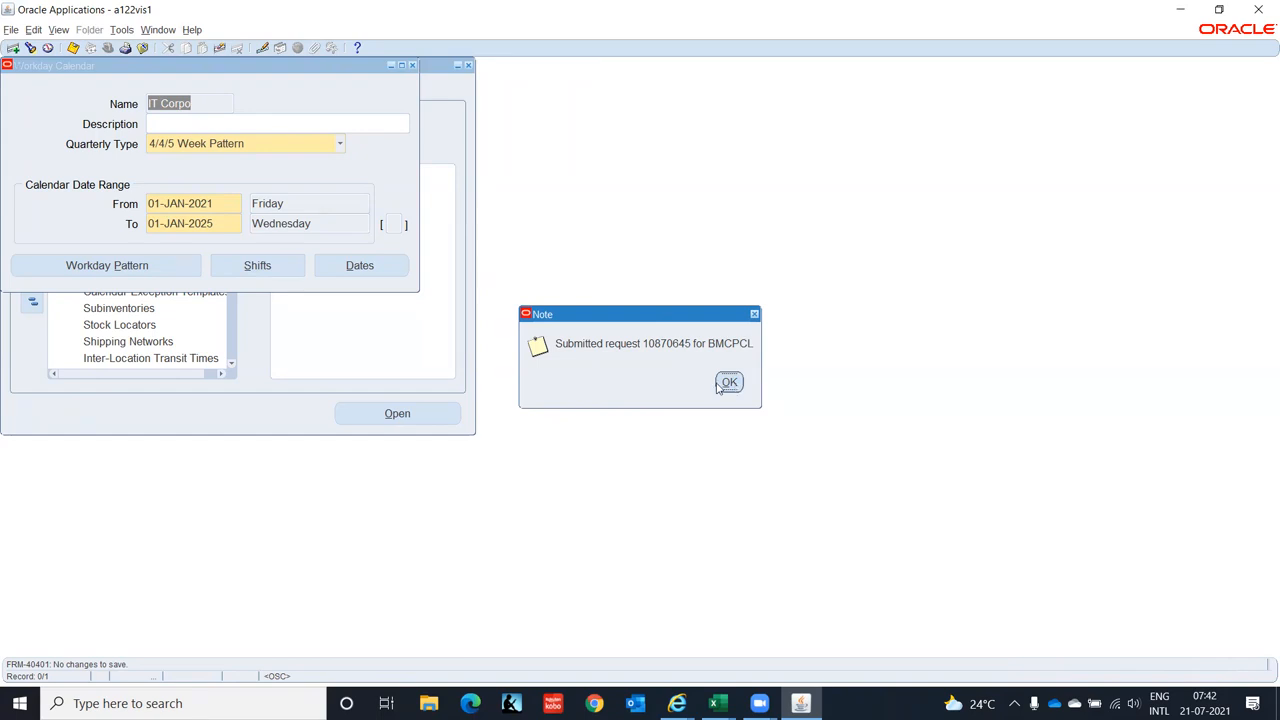
click(729, 384)
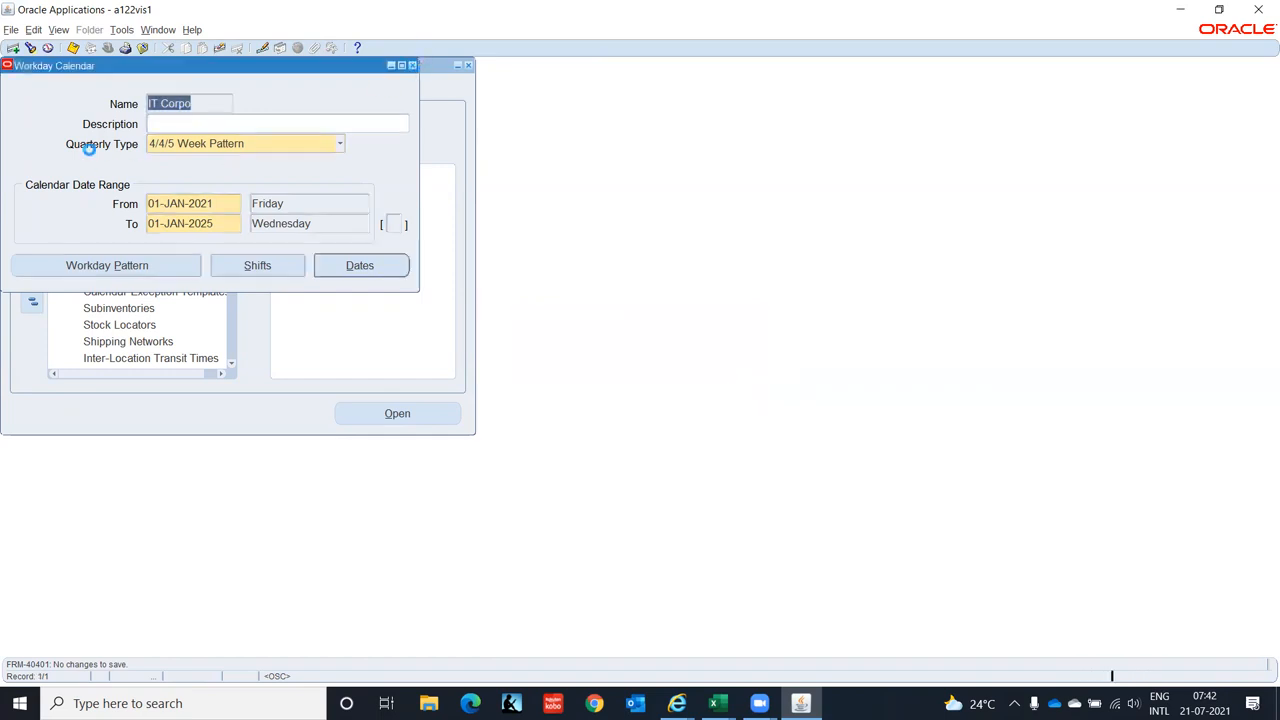
- Close the workday calendar form, dismissing the rebuild reminder
click(48, 49)
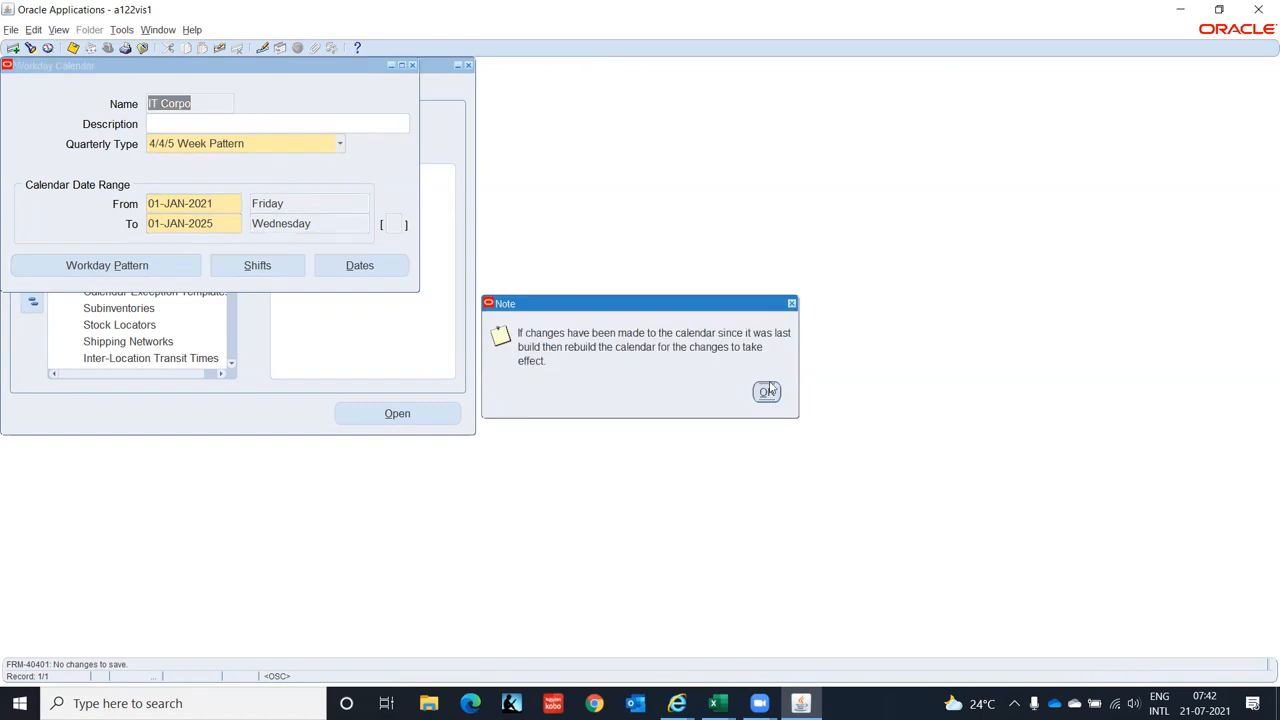
click(767, 390)
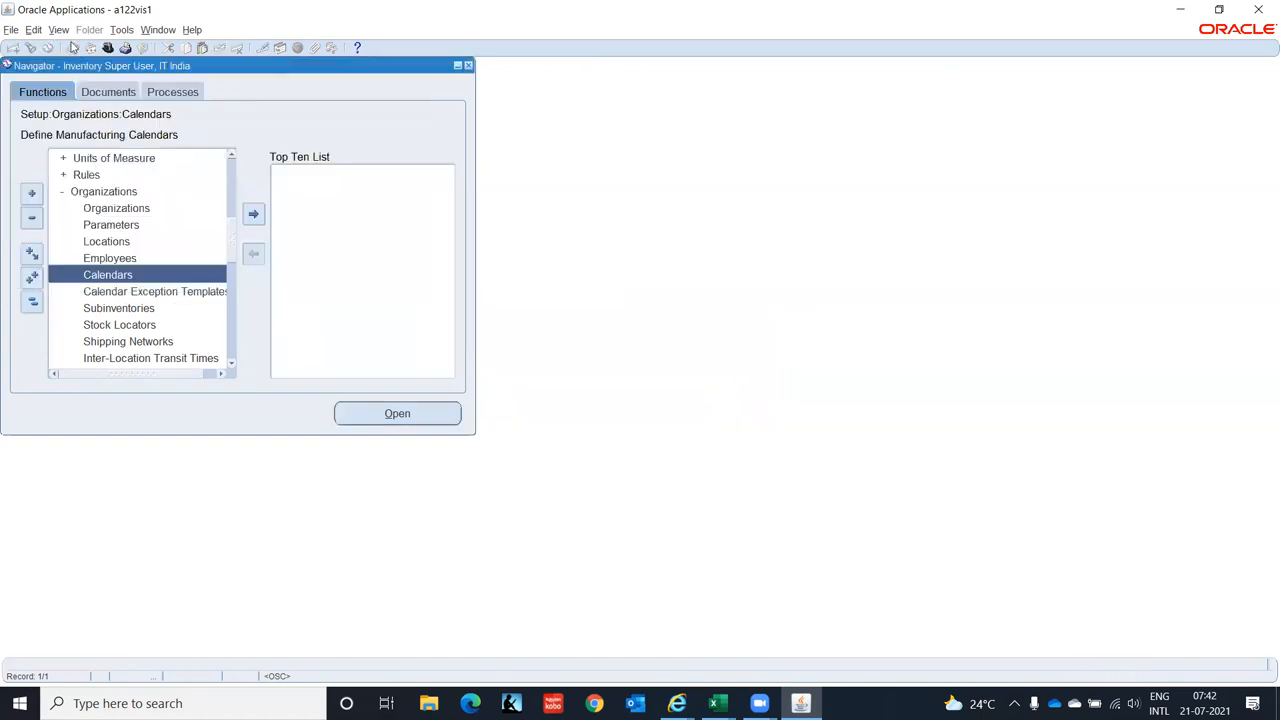
click(60, 30)
- List all my requests and refresh to see the IT Corpo Build Workday Calendar request still Pending, Normal
click(88, 225)
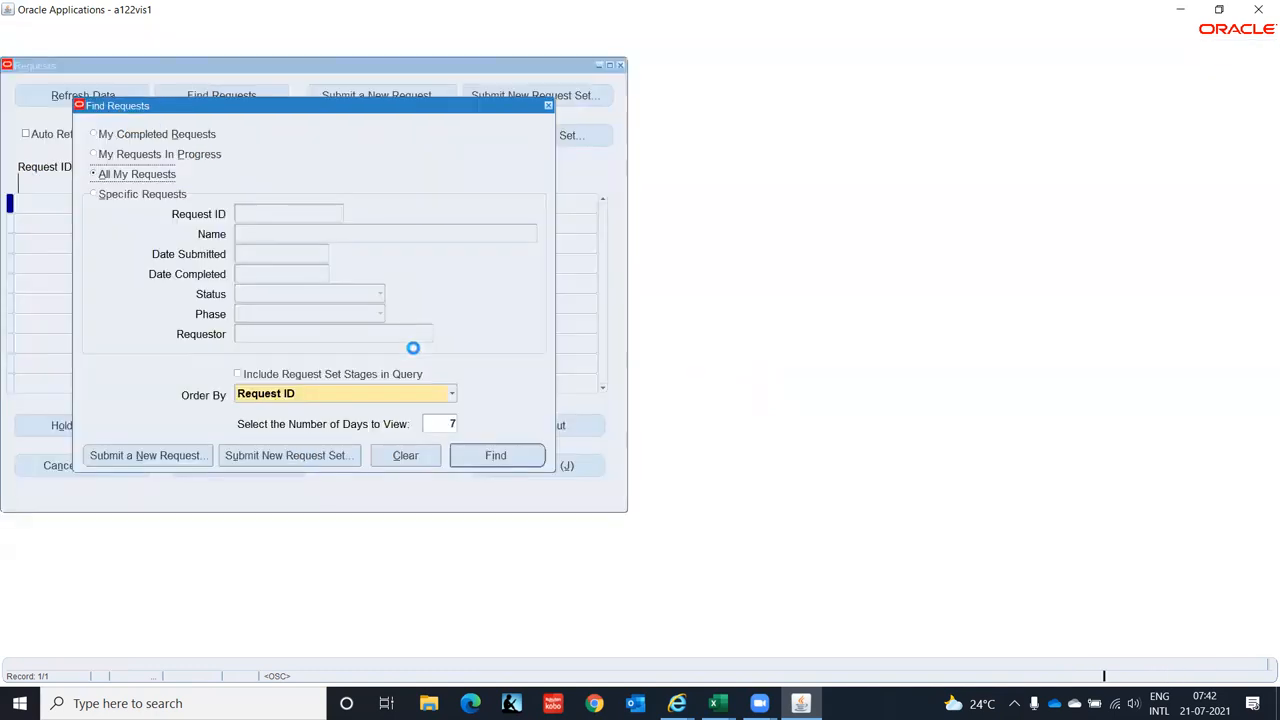
click(503, 453)
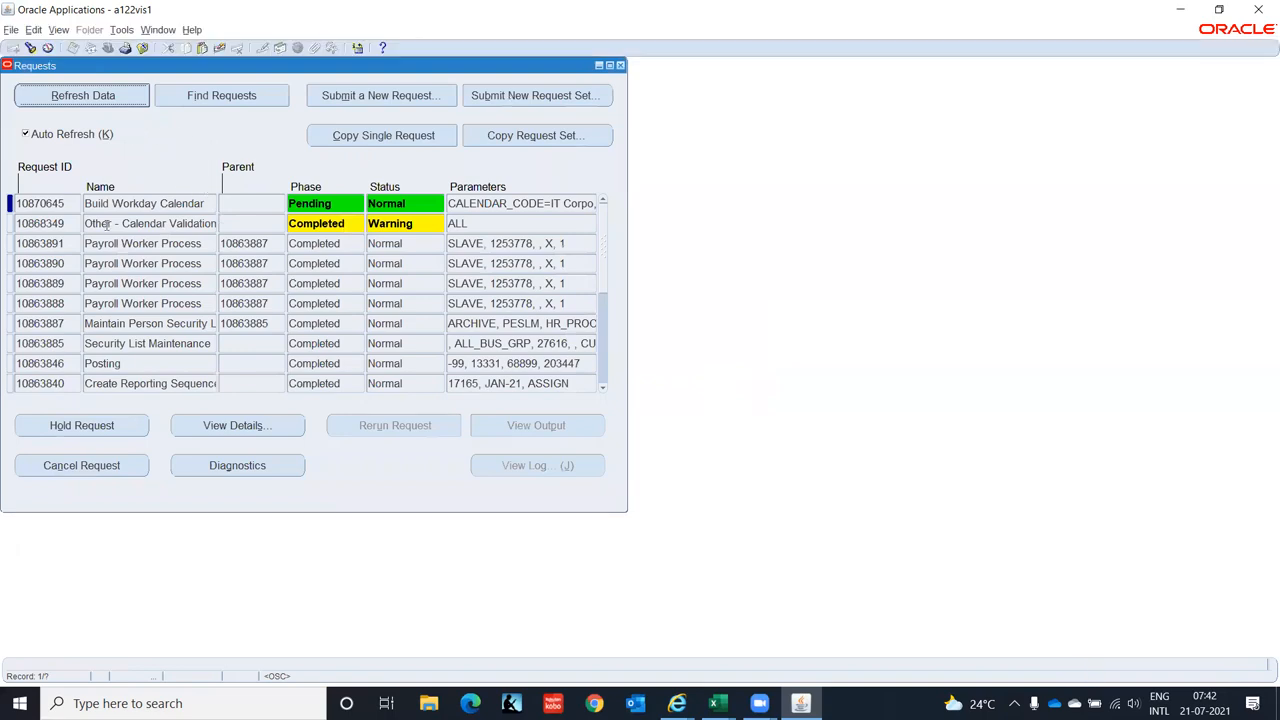
click(85, 99)
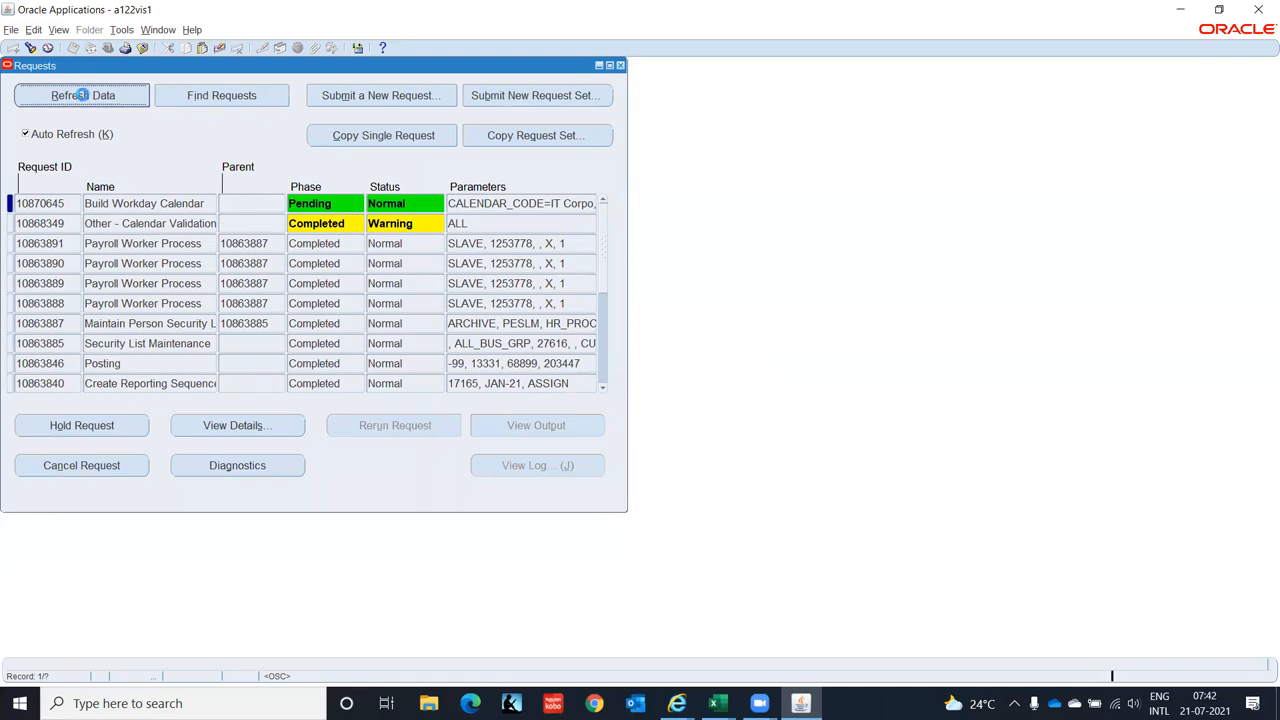